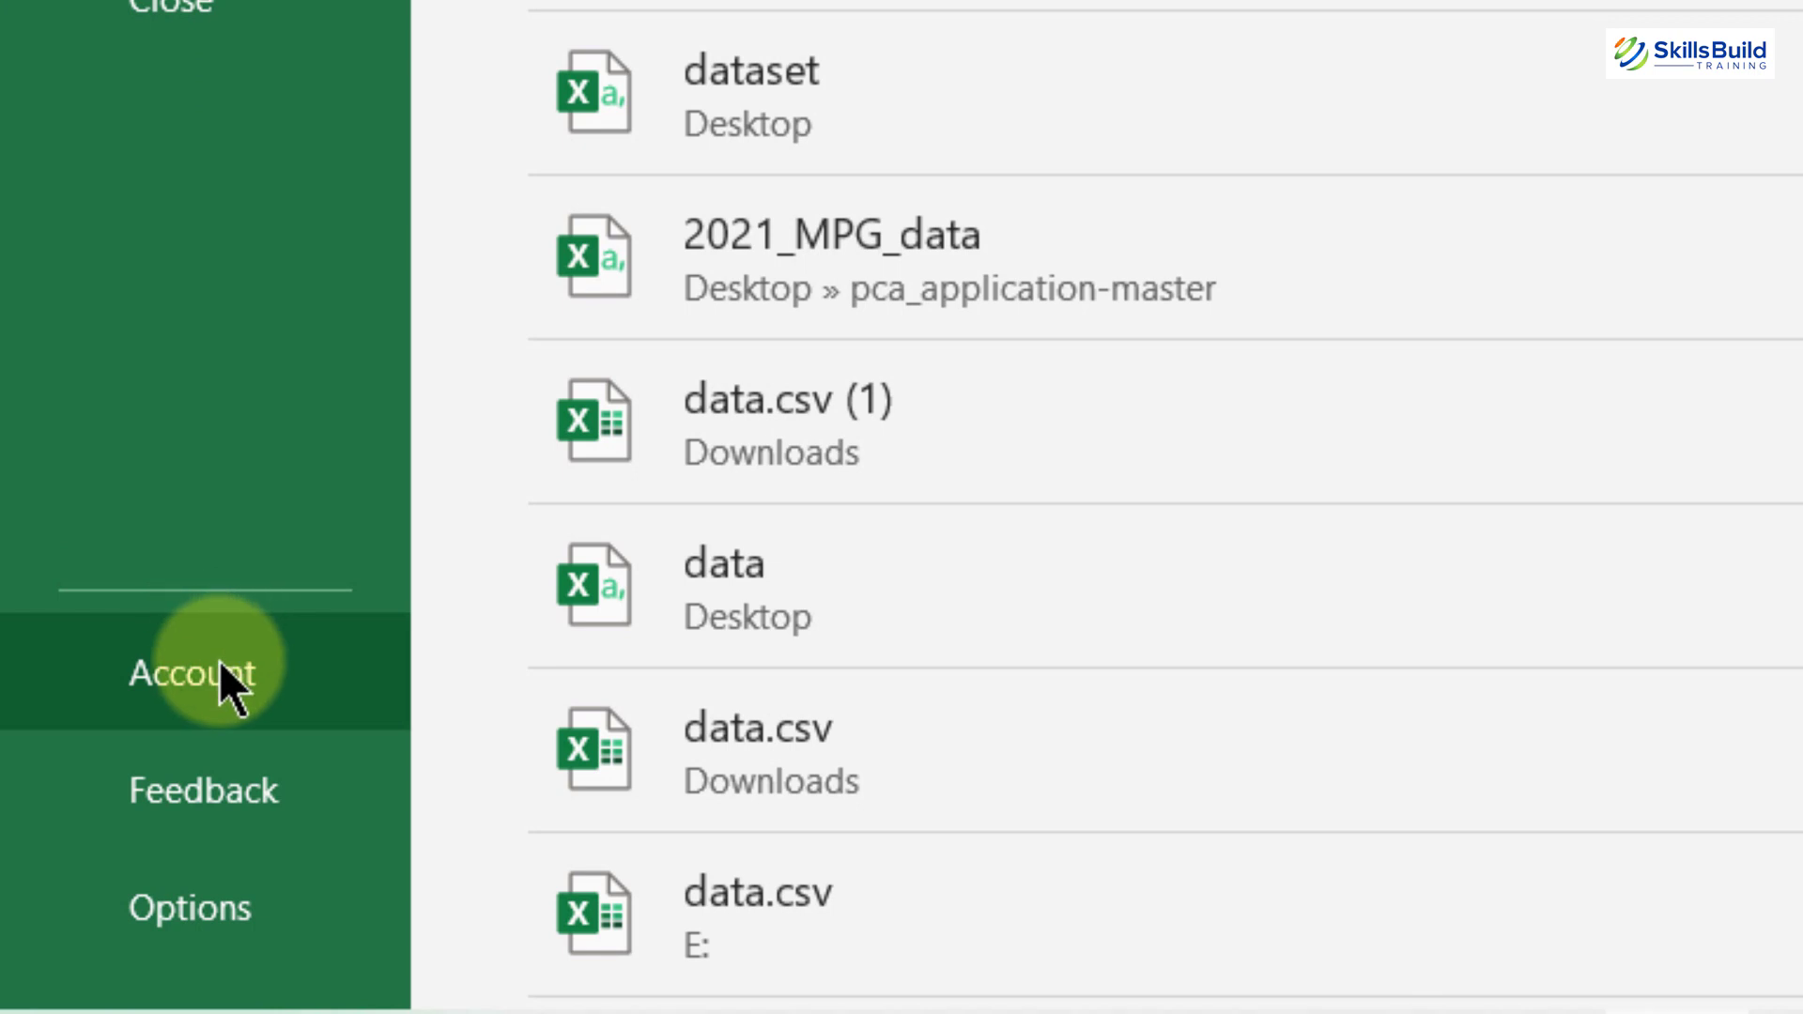
# Set the Office Theme to Black in the account settings and return to the worksheet
pyautogui.click(219, 662)
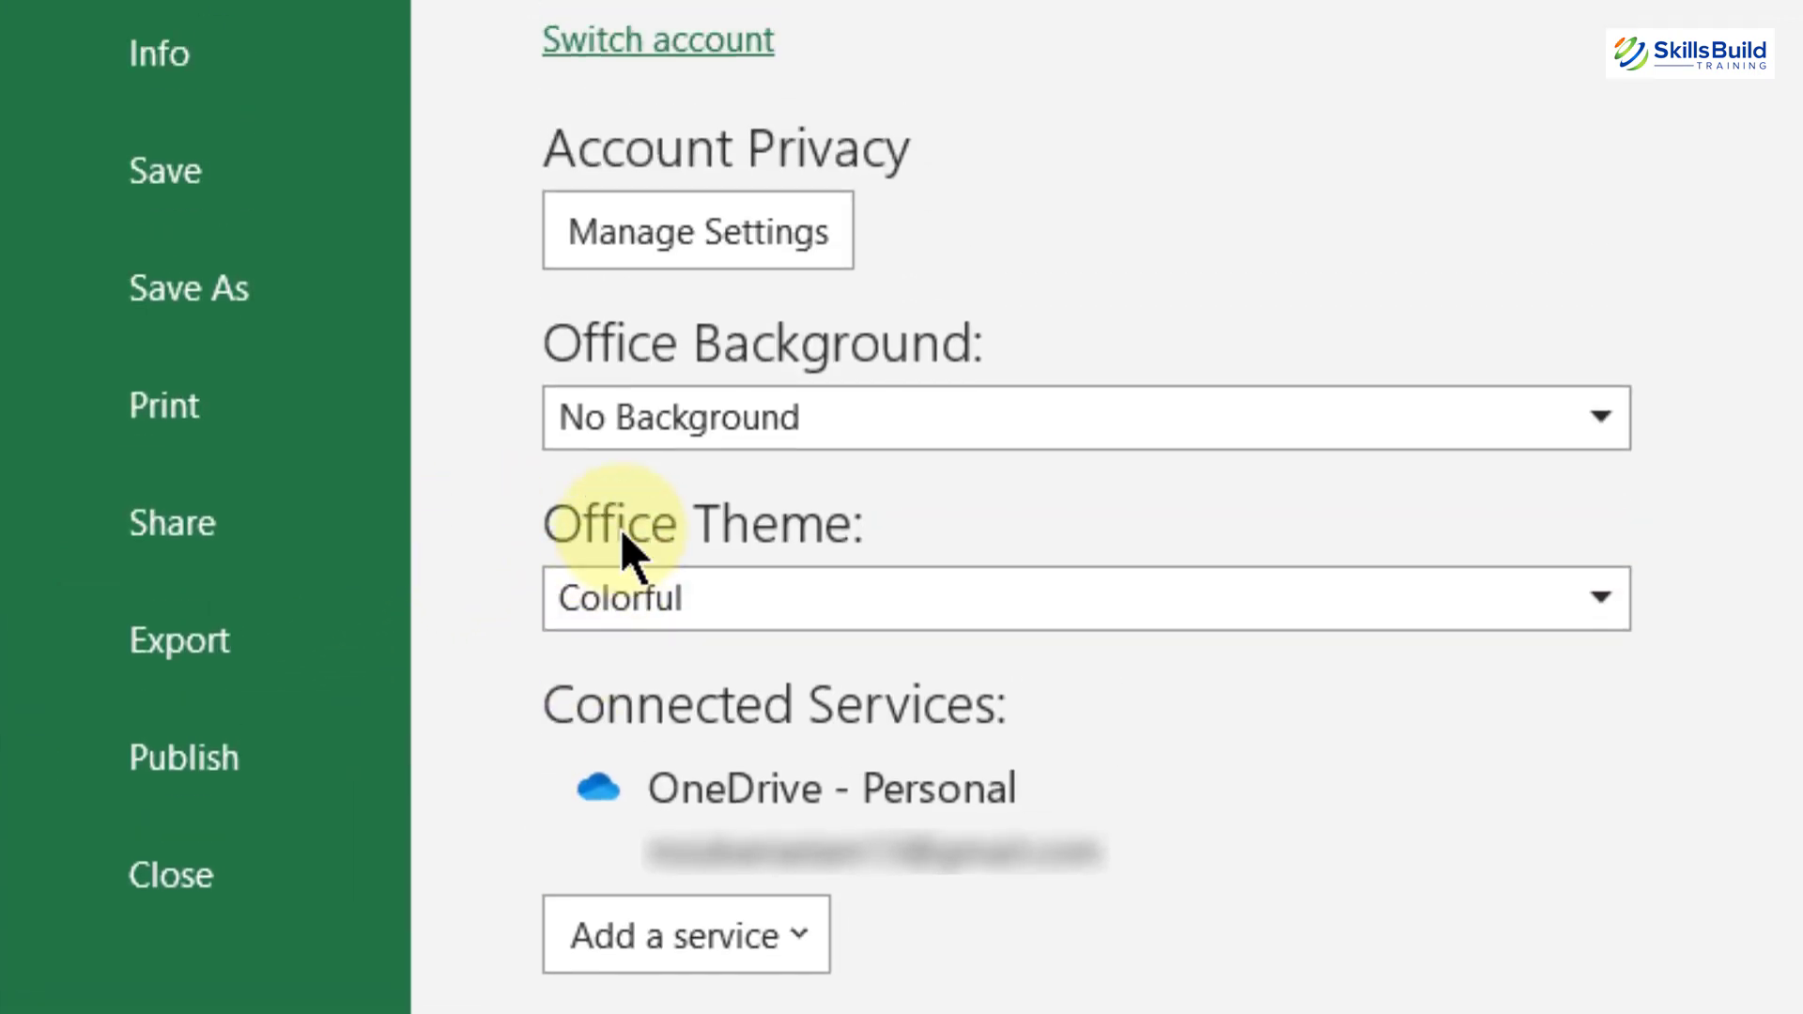
pyautogui.click(748, 594)
pyautogui.press('Down')
pyautogui.press('Down')
pyautogui.press('Down')
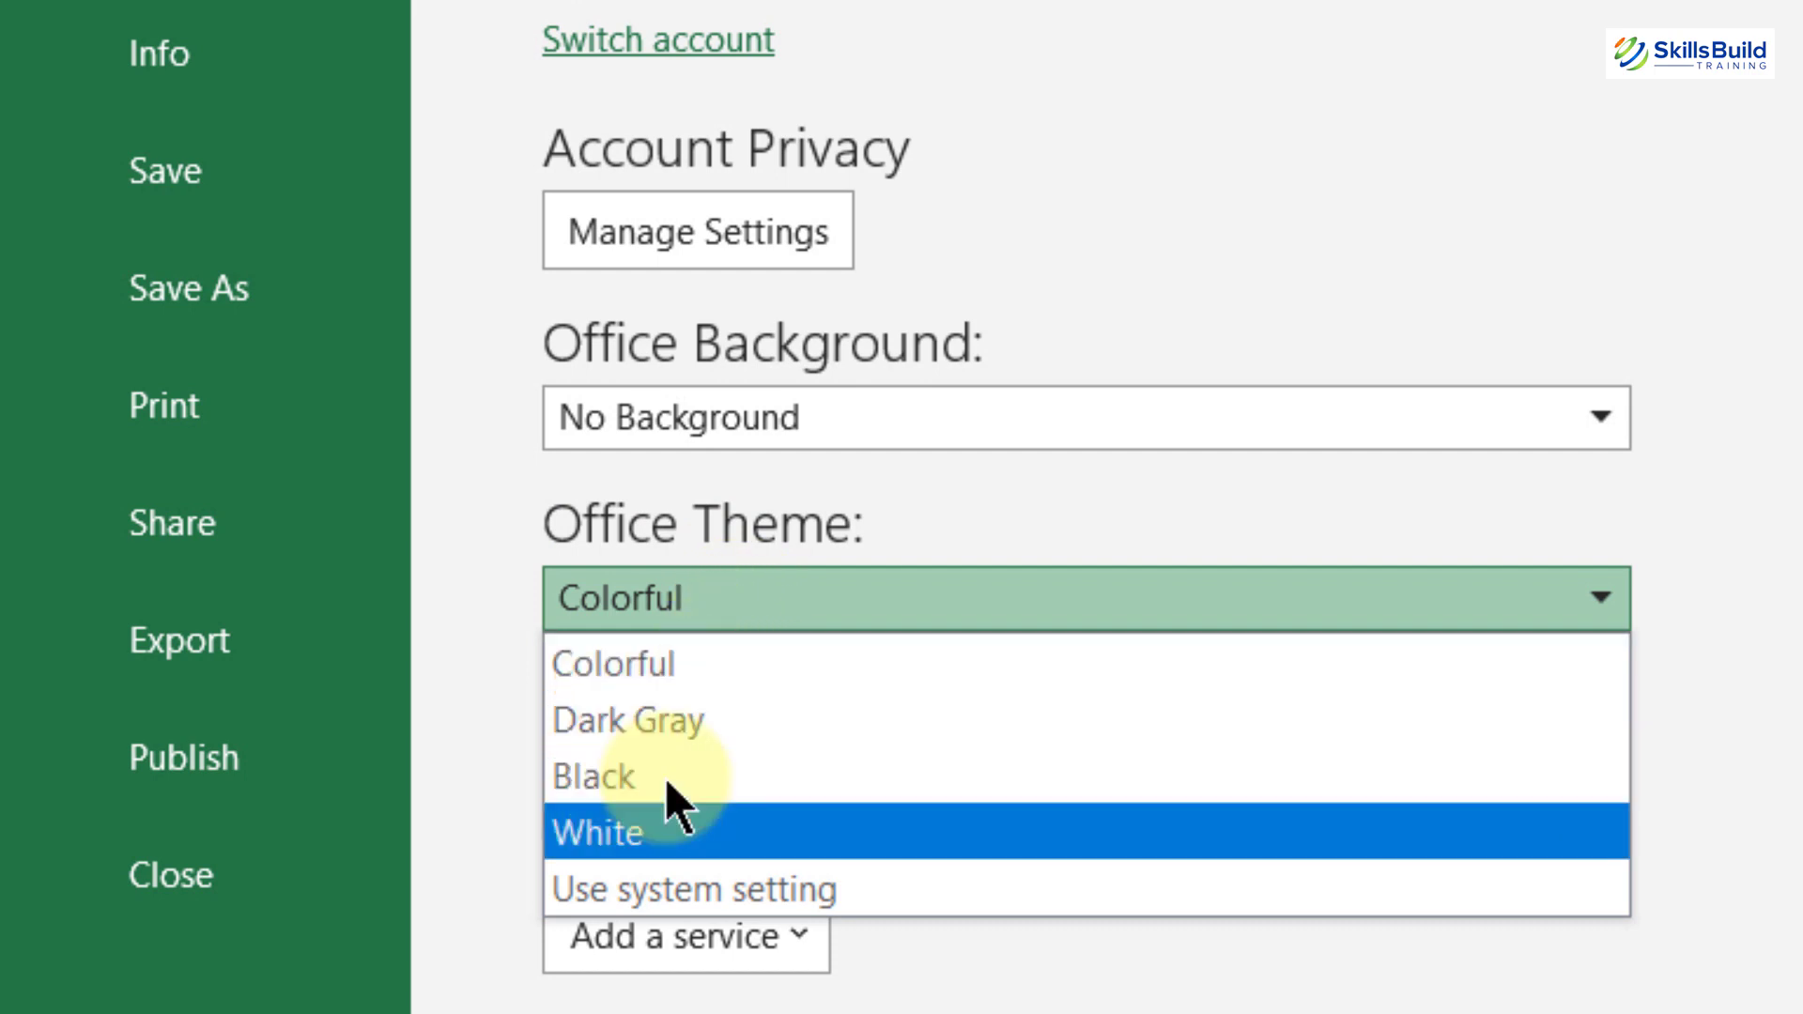
pyautogui.press('Up')
pyautogui.press('Up')
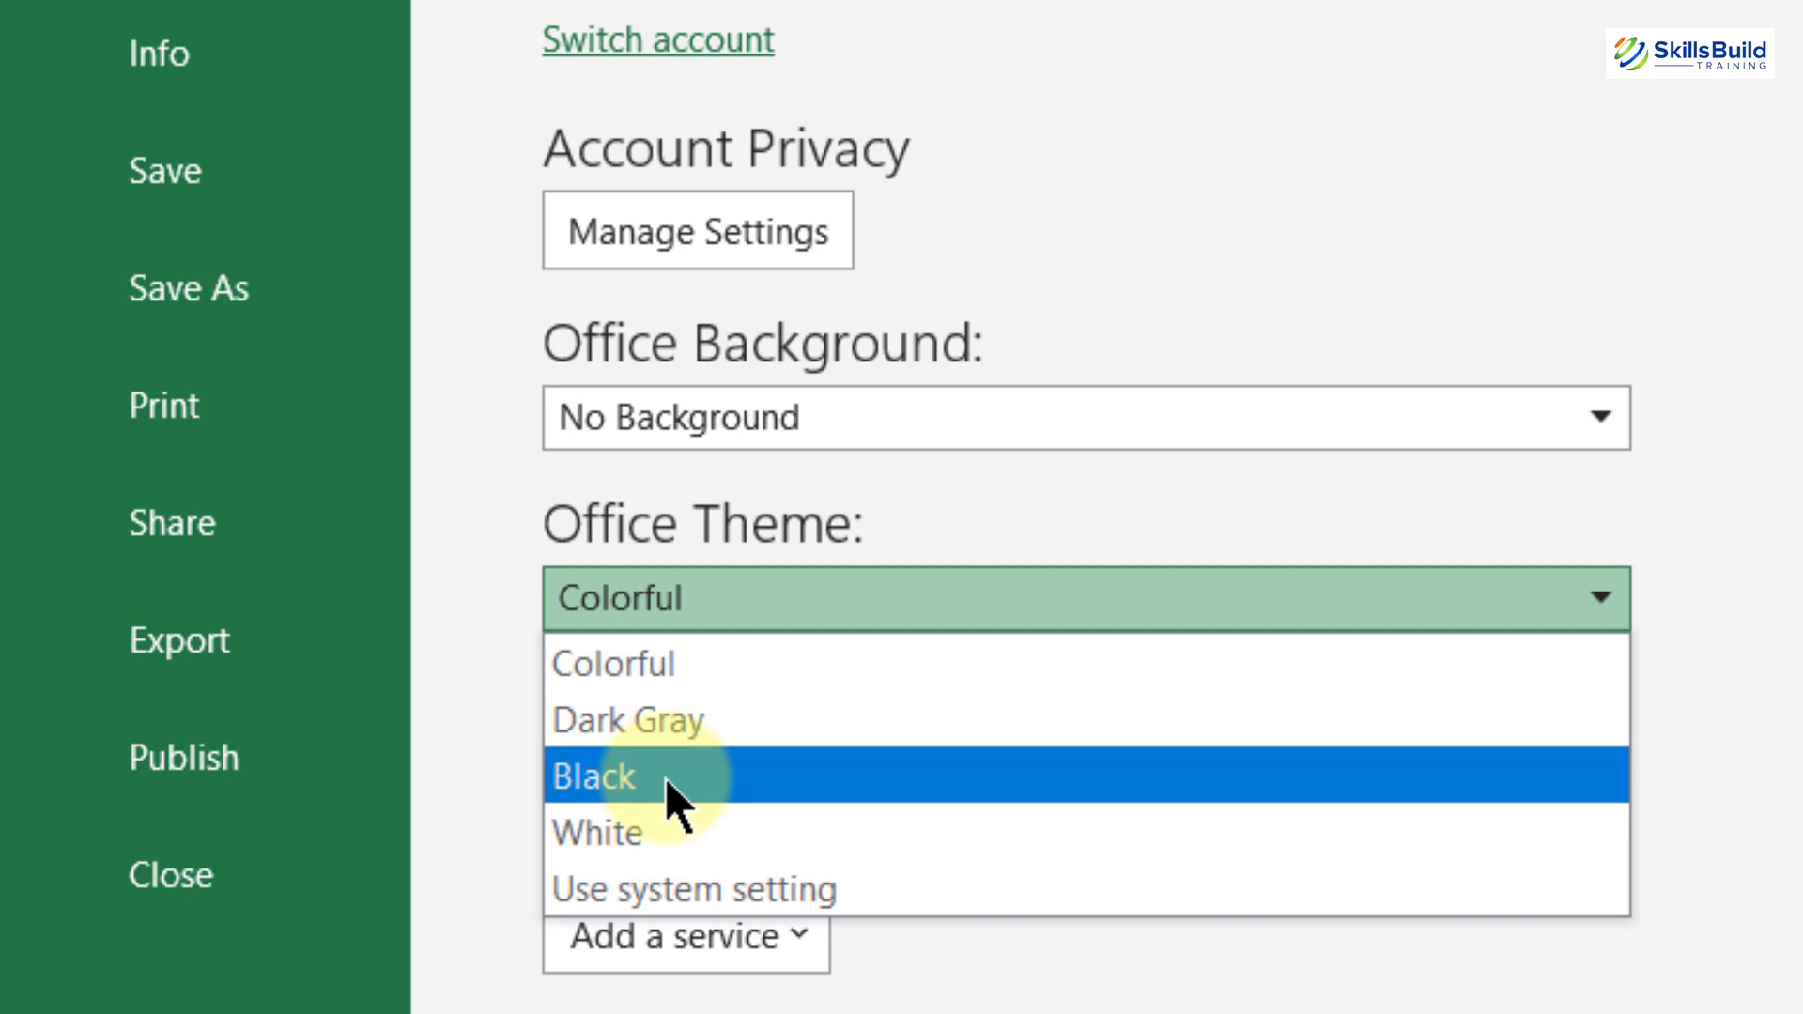
pyautogui.click(667, 781)
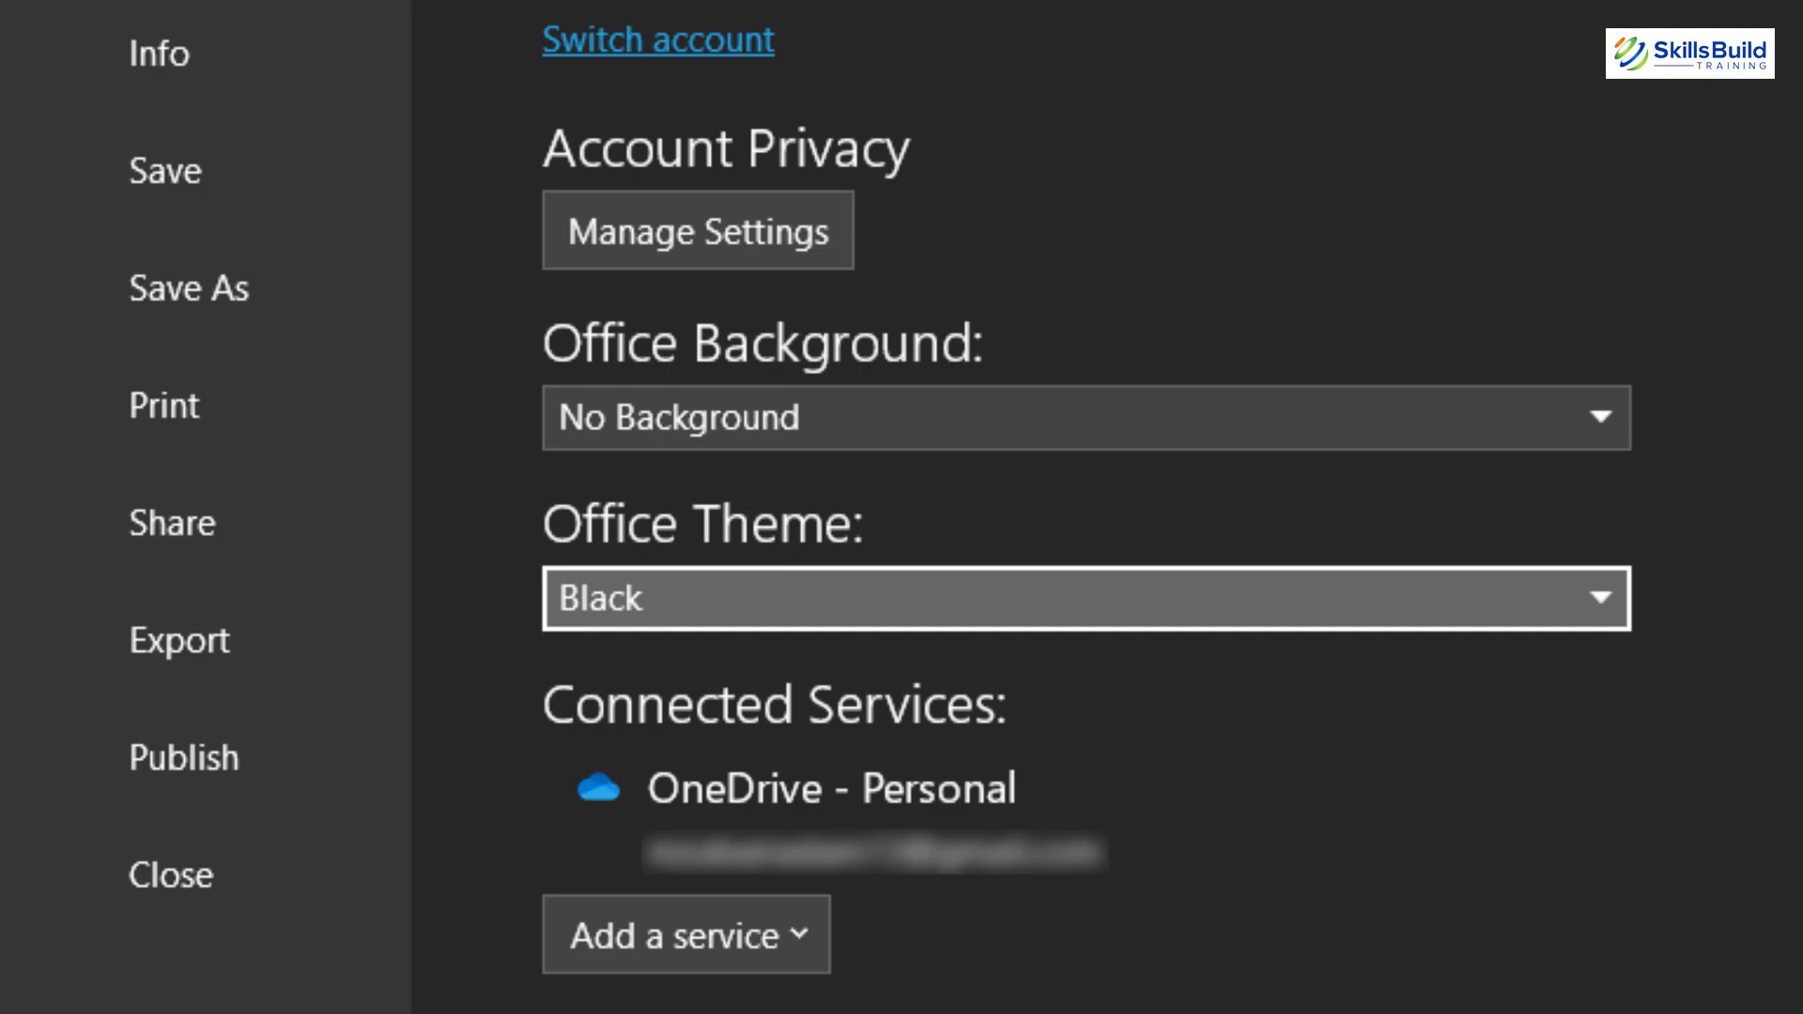
pyautogui.click(27, 66)
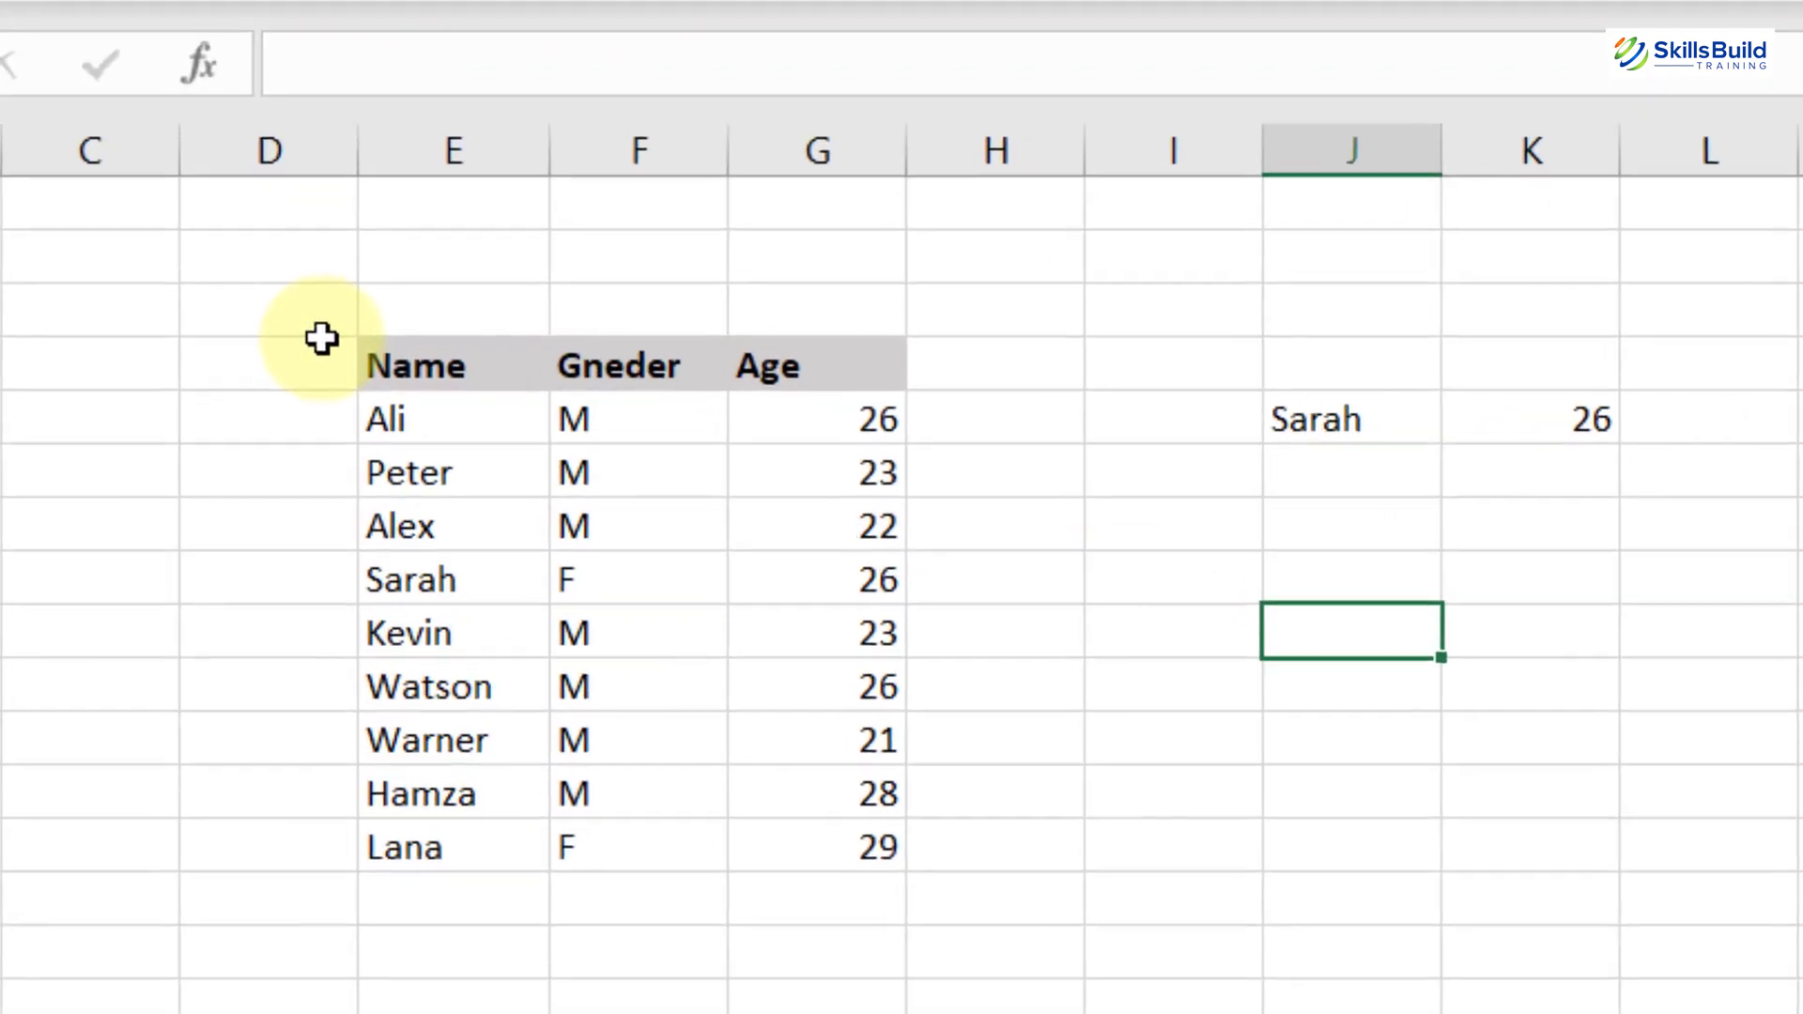
# Examine the name, gender and age table and the XLOOKUP formula in K5 with its ranges E5:E13 and G5:G13
pyautogui.moveTo(318, 334); pyautogui.dragTo(421, 396)
pyautogui.moveTo(571, 495); pyautogui.dragTo(869, 858)
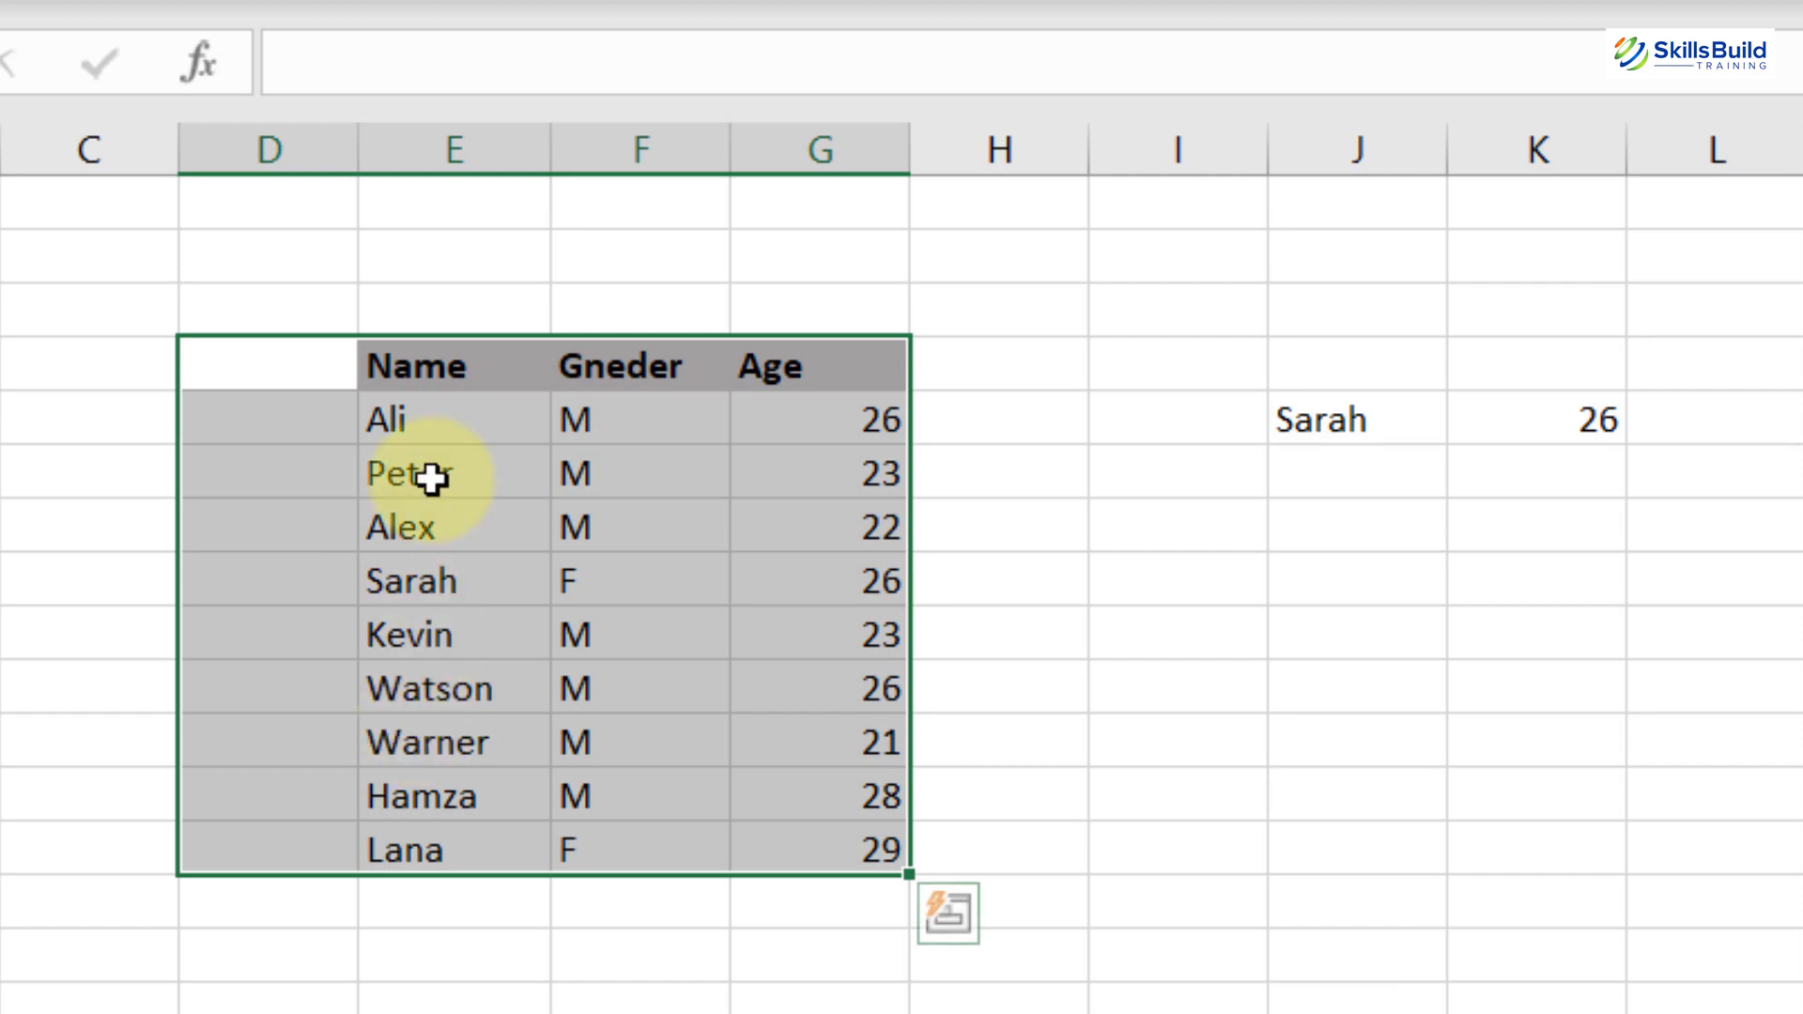
pyautogui.click(1516, 428)
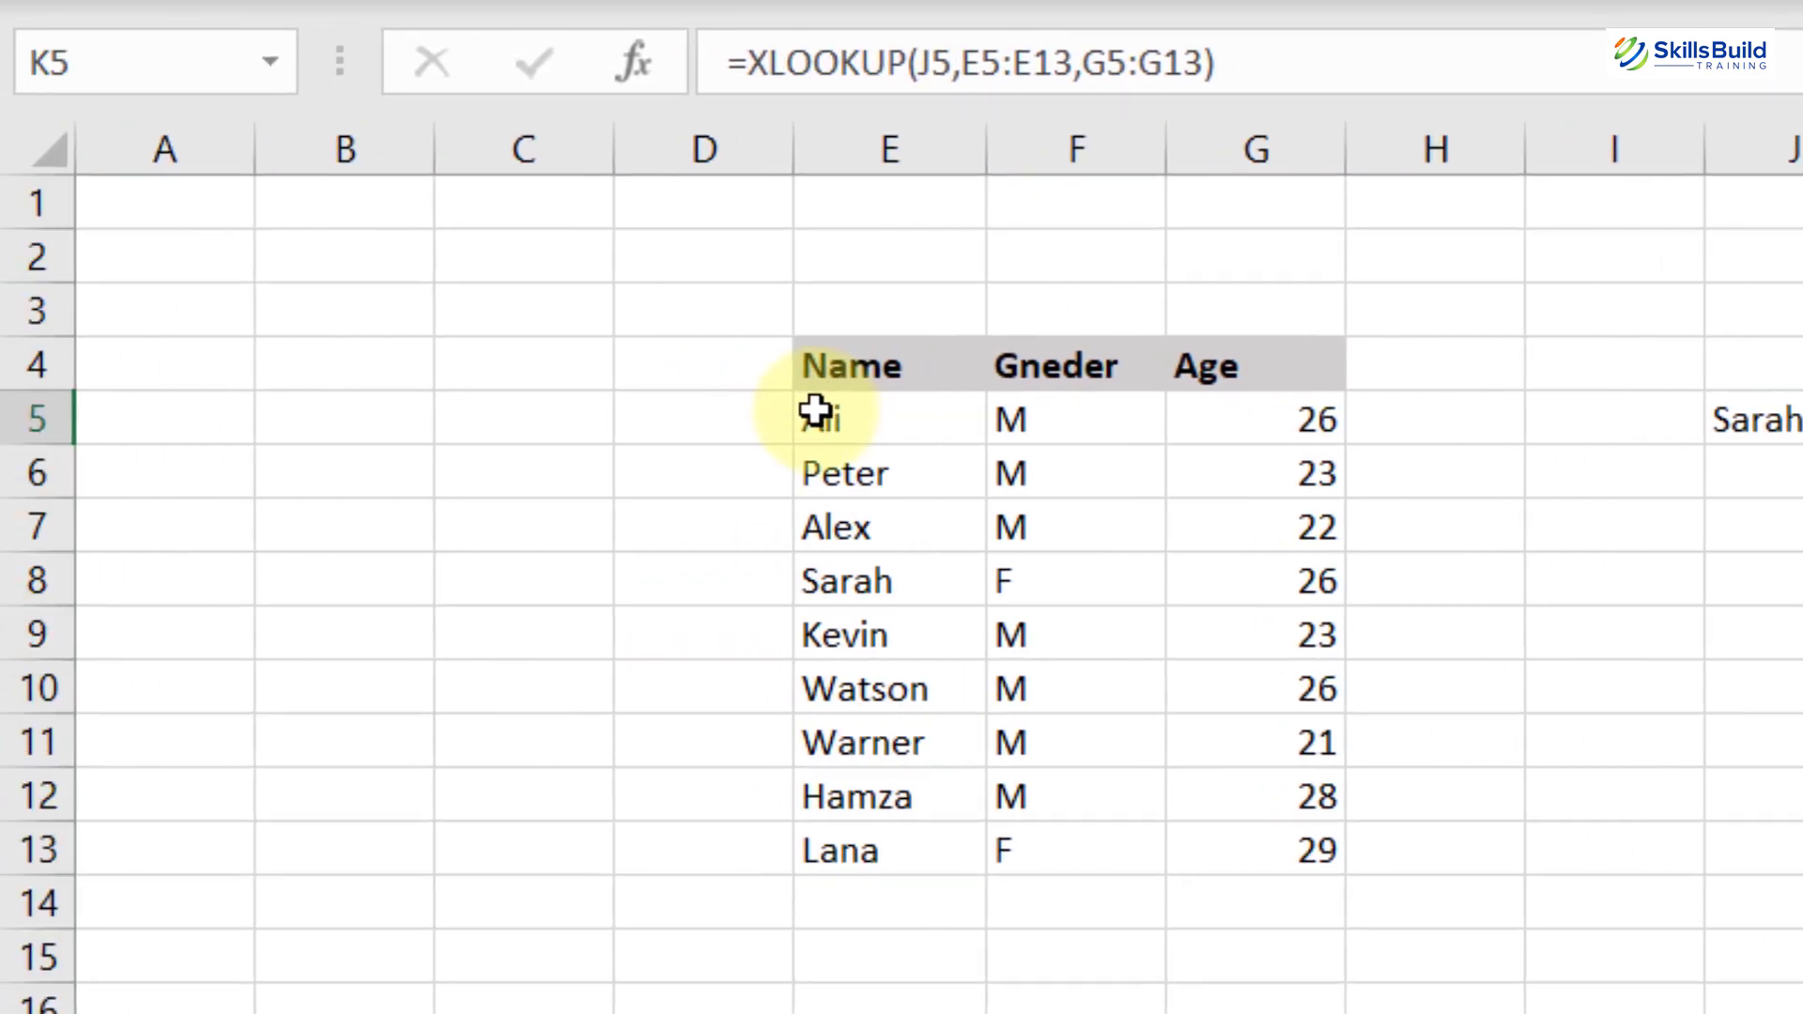
pyautogui.moveTo(815, 410); pyautogui.dragTo(889, 849)
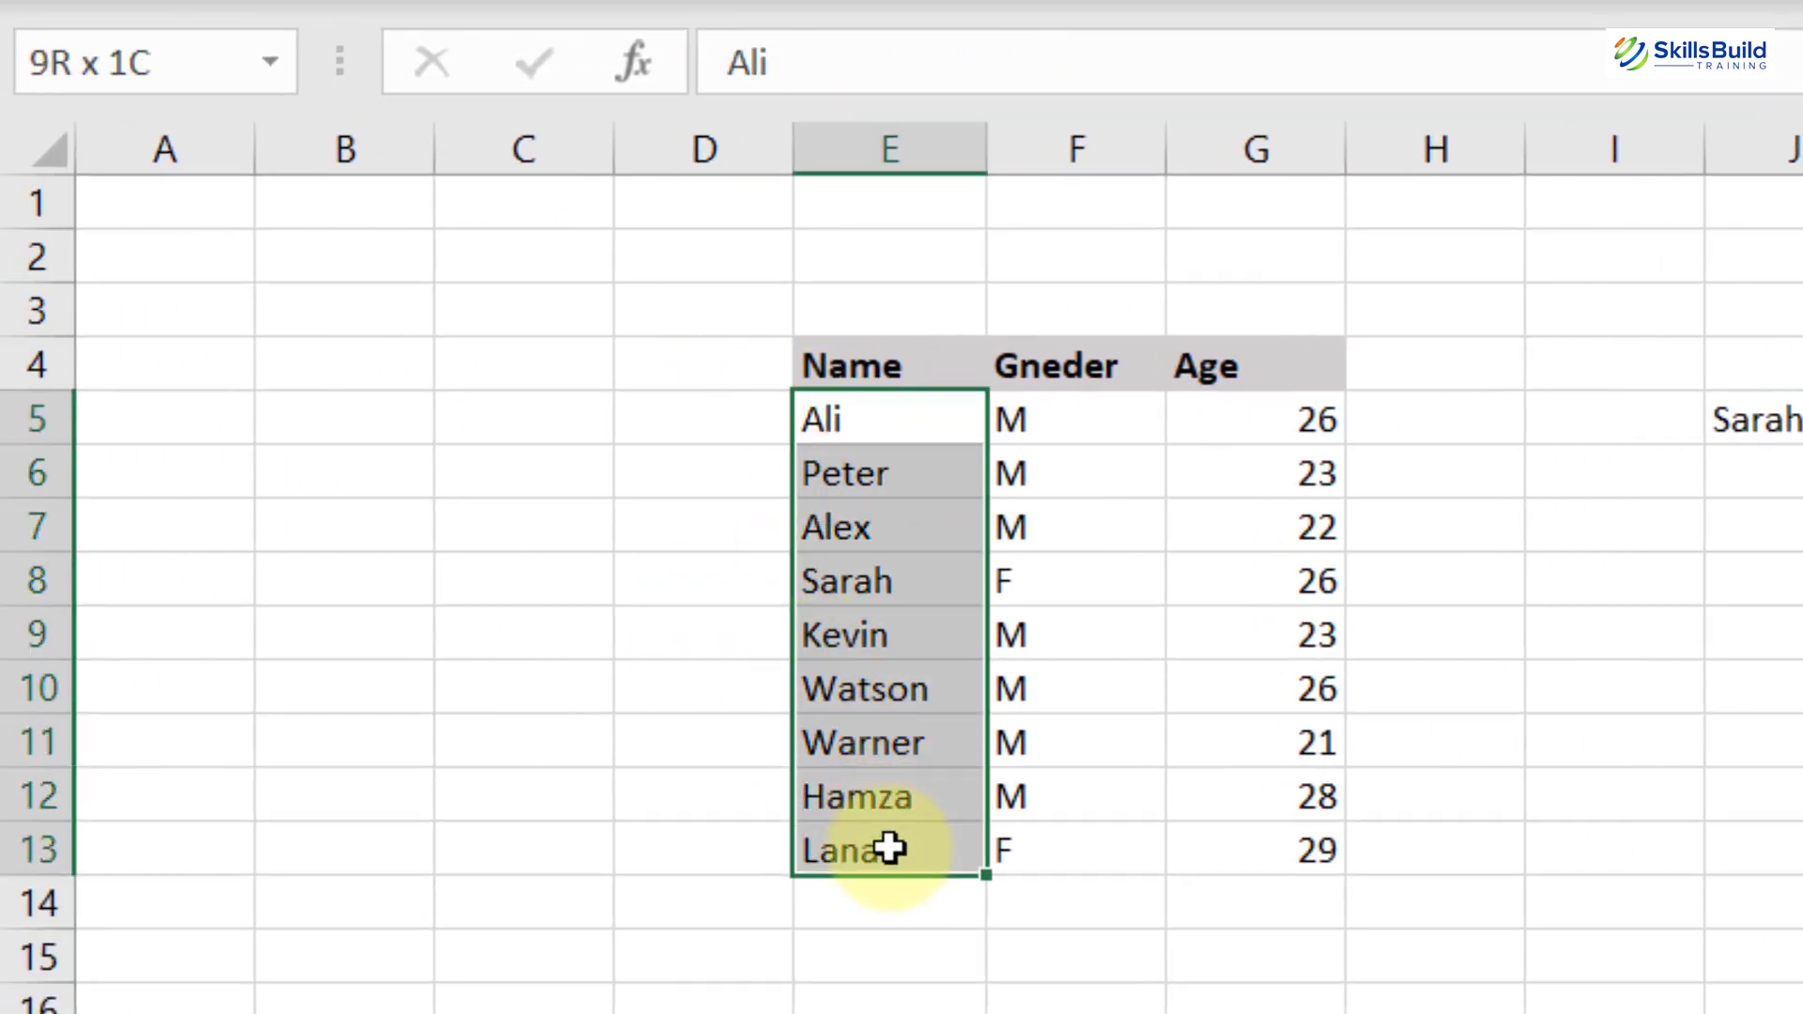
pyautogui.click(1802, 406)
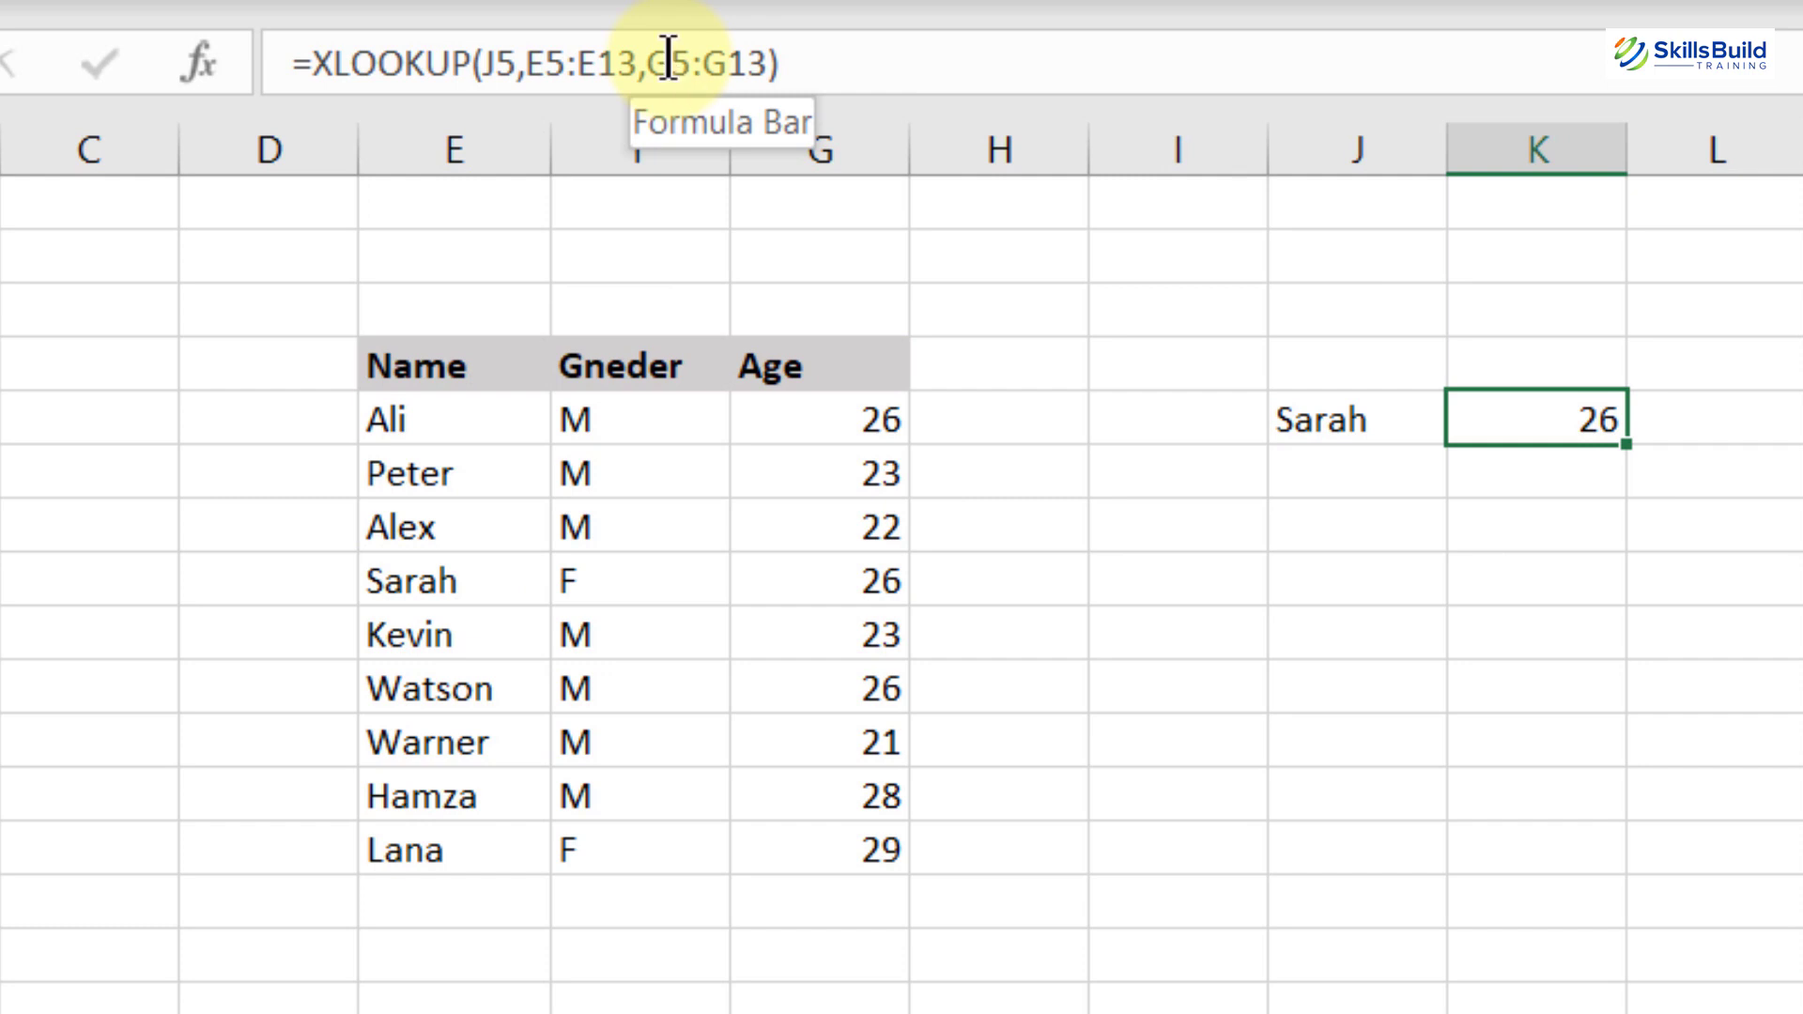
pyautogui.moveTo(914, 865); pyautogui.dragTo(793, 575)
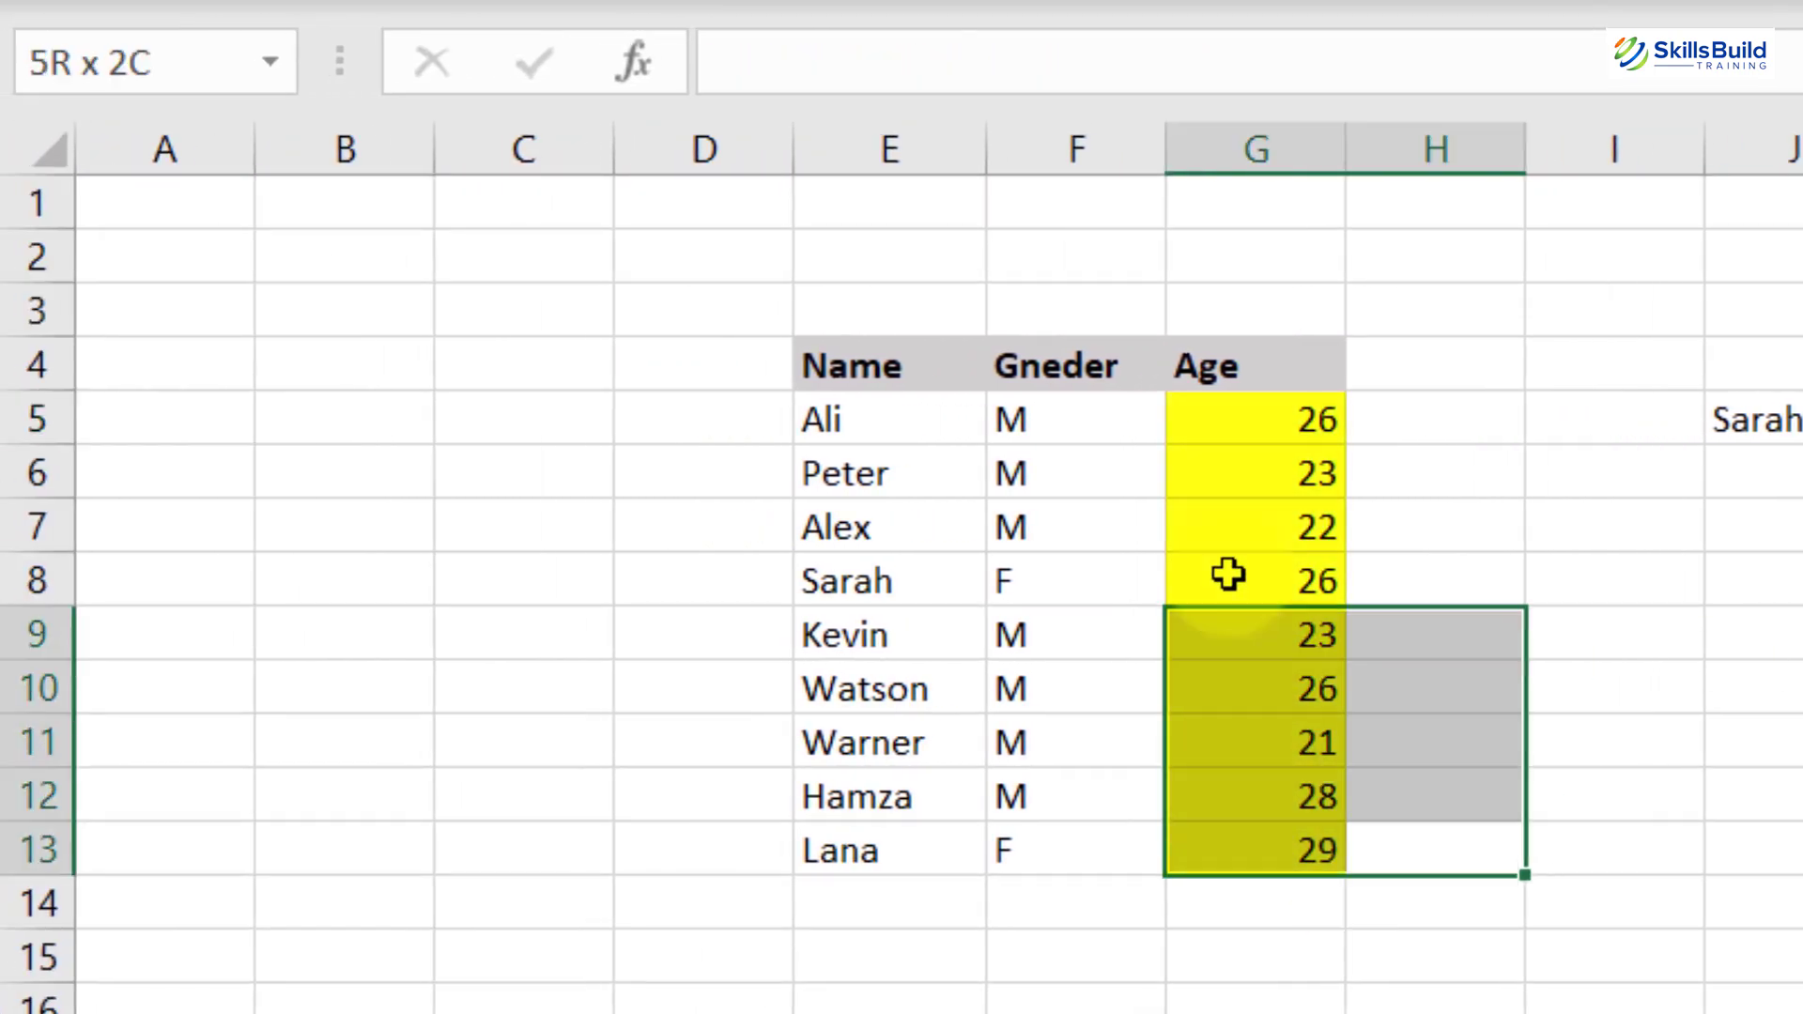
pyautogui.moveTo(1228, 575); pyautogui.dragTo(1227, 426)
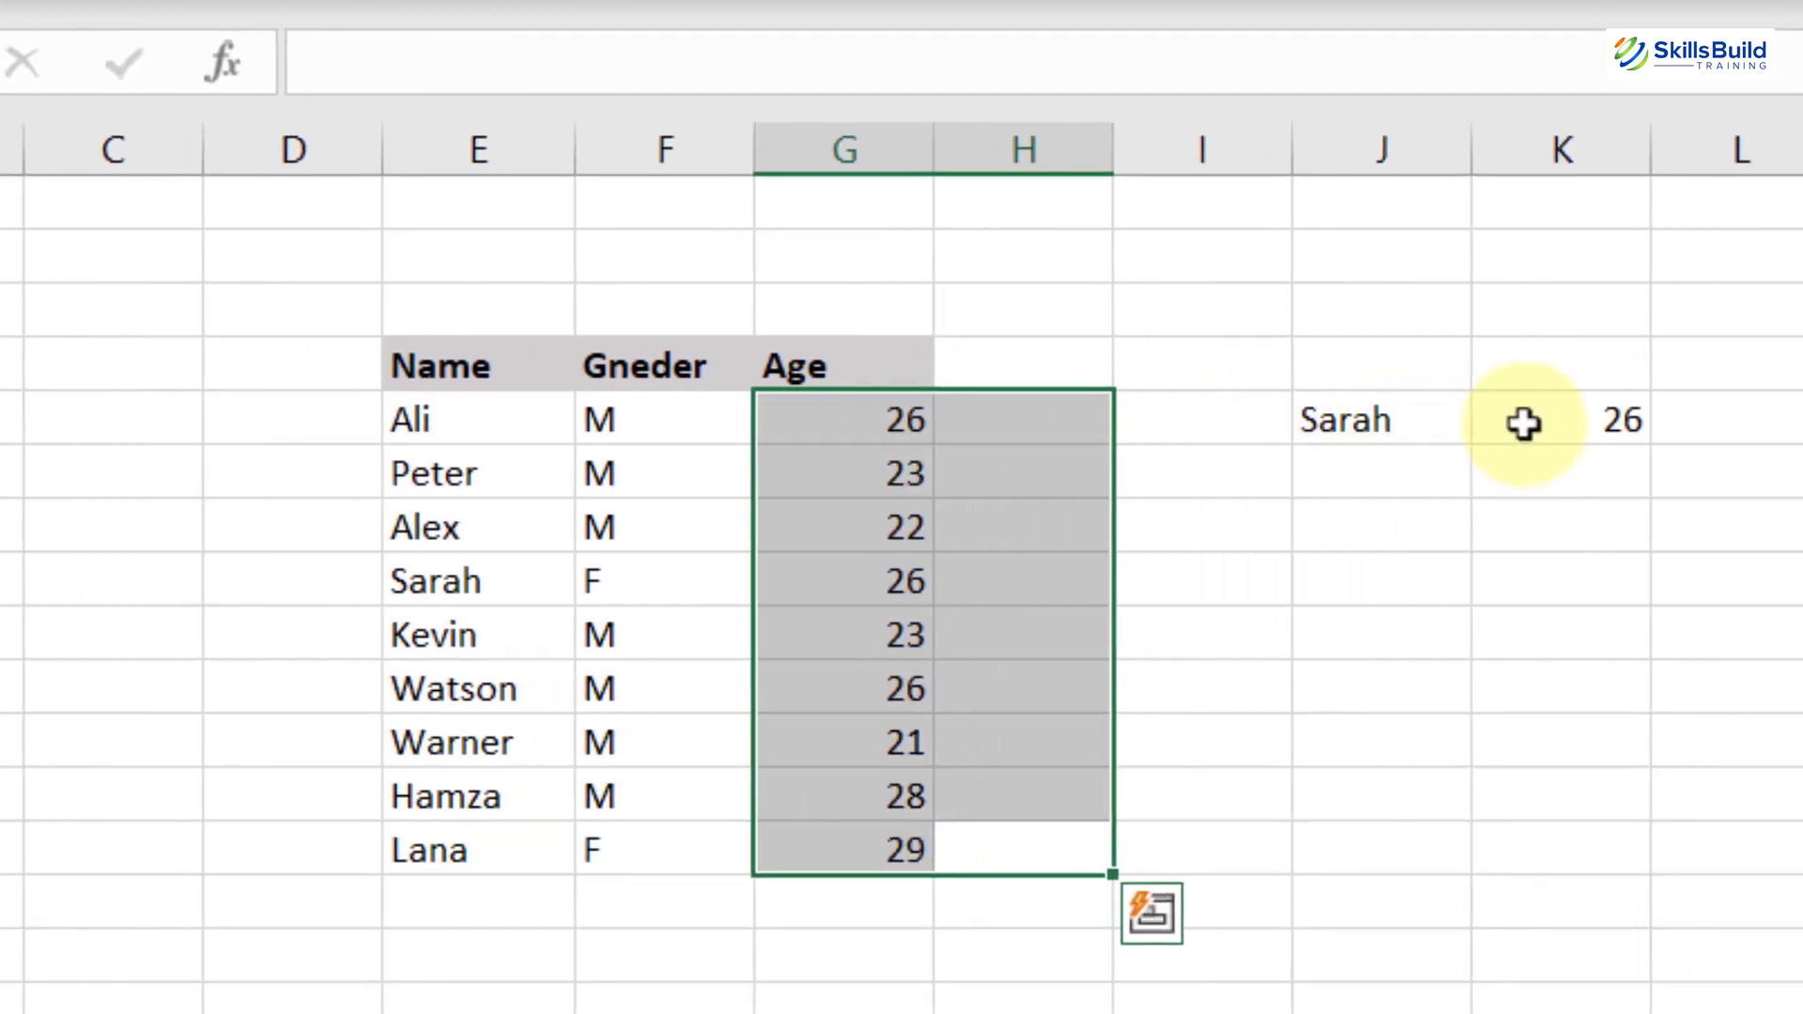
pyautogui.click(1577, 421)
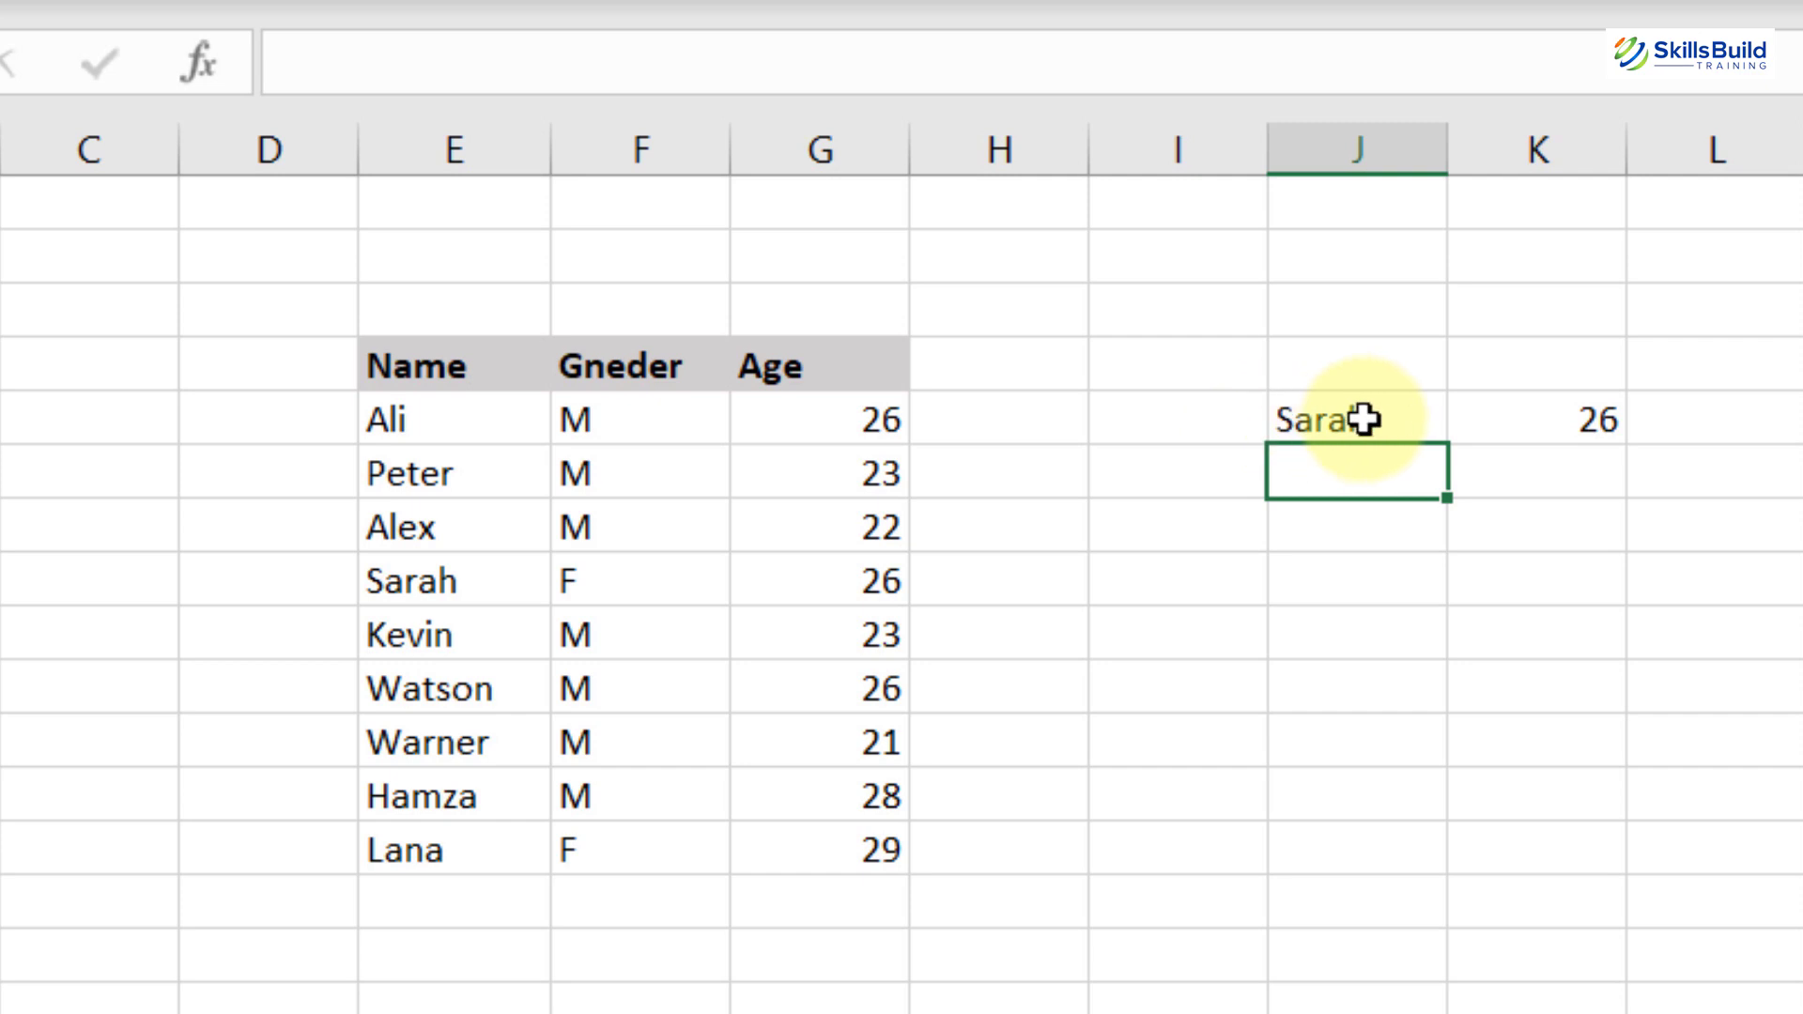
# Test the XLOOKUP formula by setting the lookup name in J5 to the name in E6, followed by the name in E7
pyautogui.click(1363, 420)
pyautogui.write('Peter')
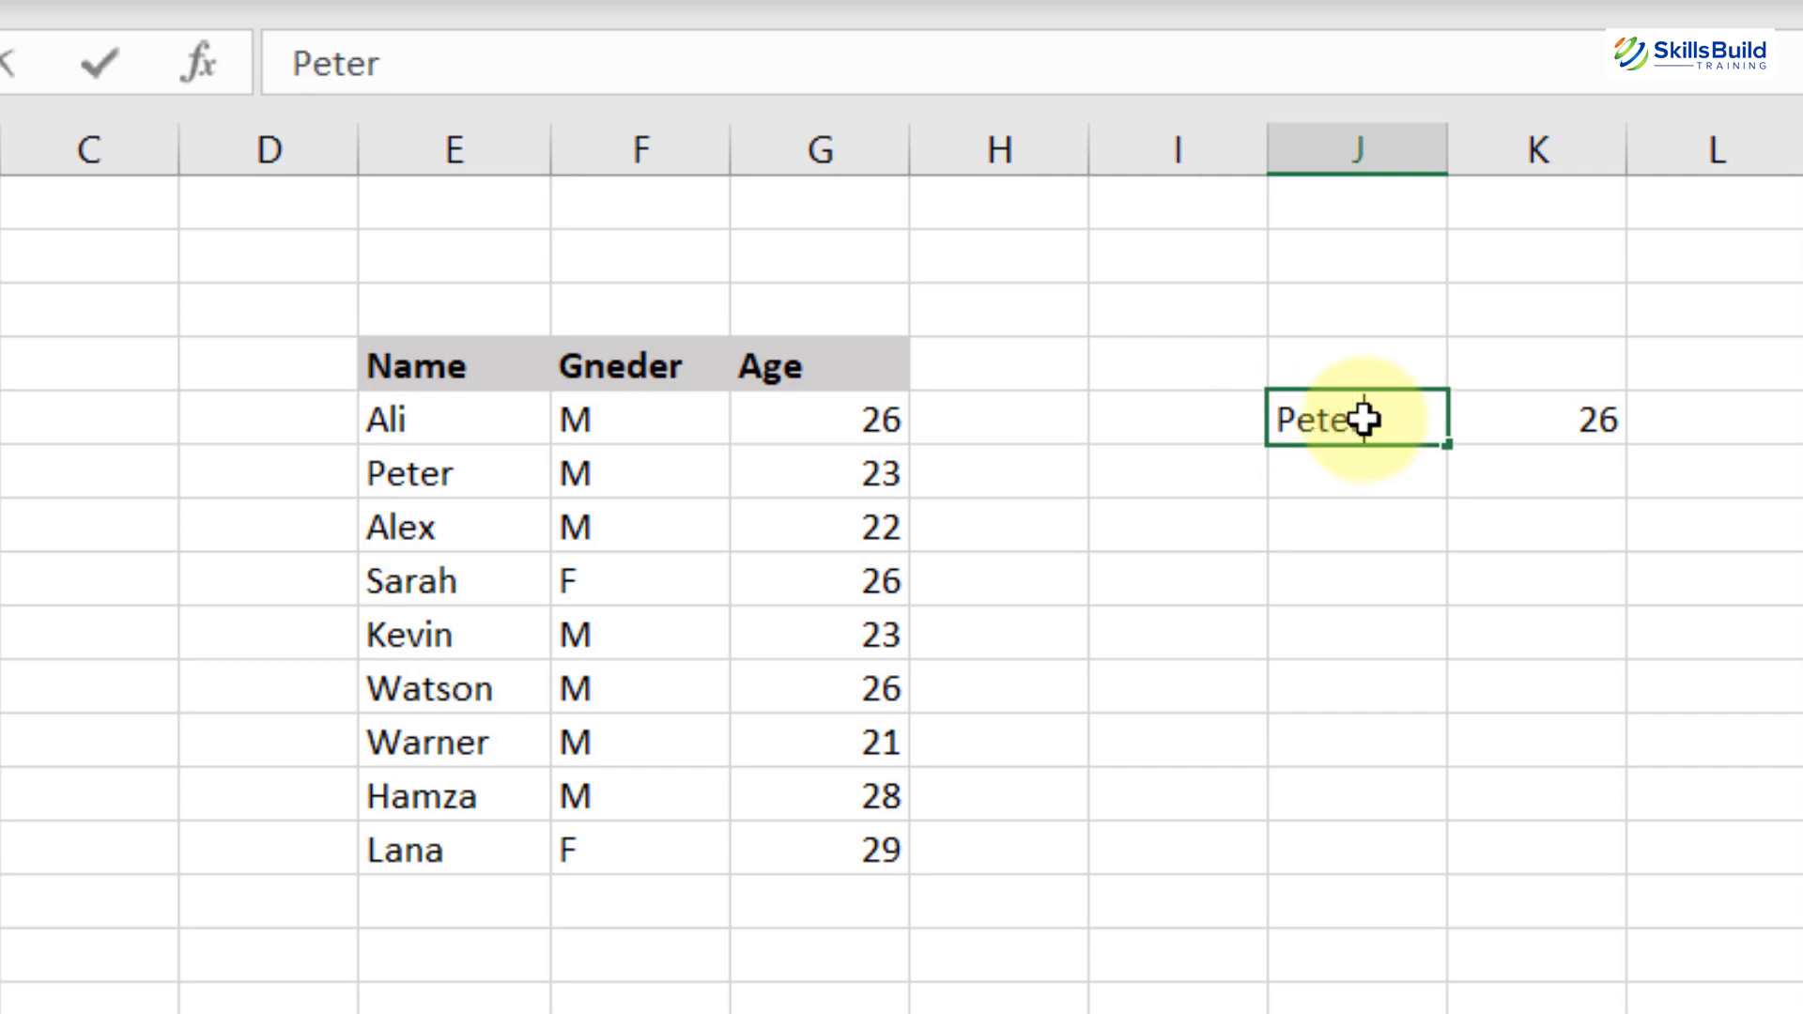
pyautogui.press('Return')
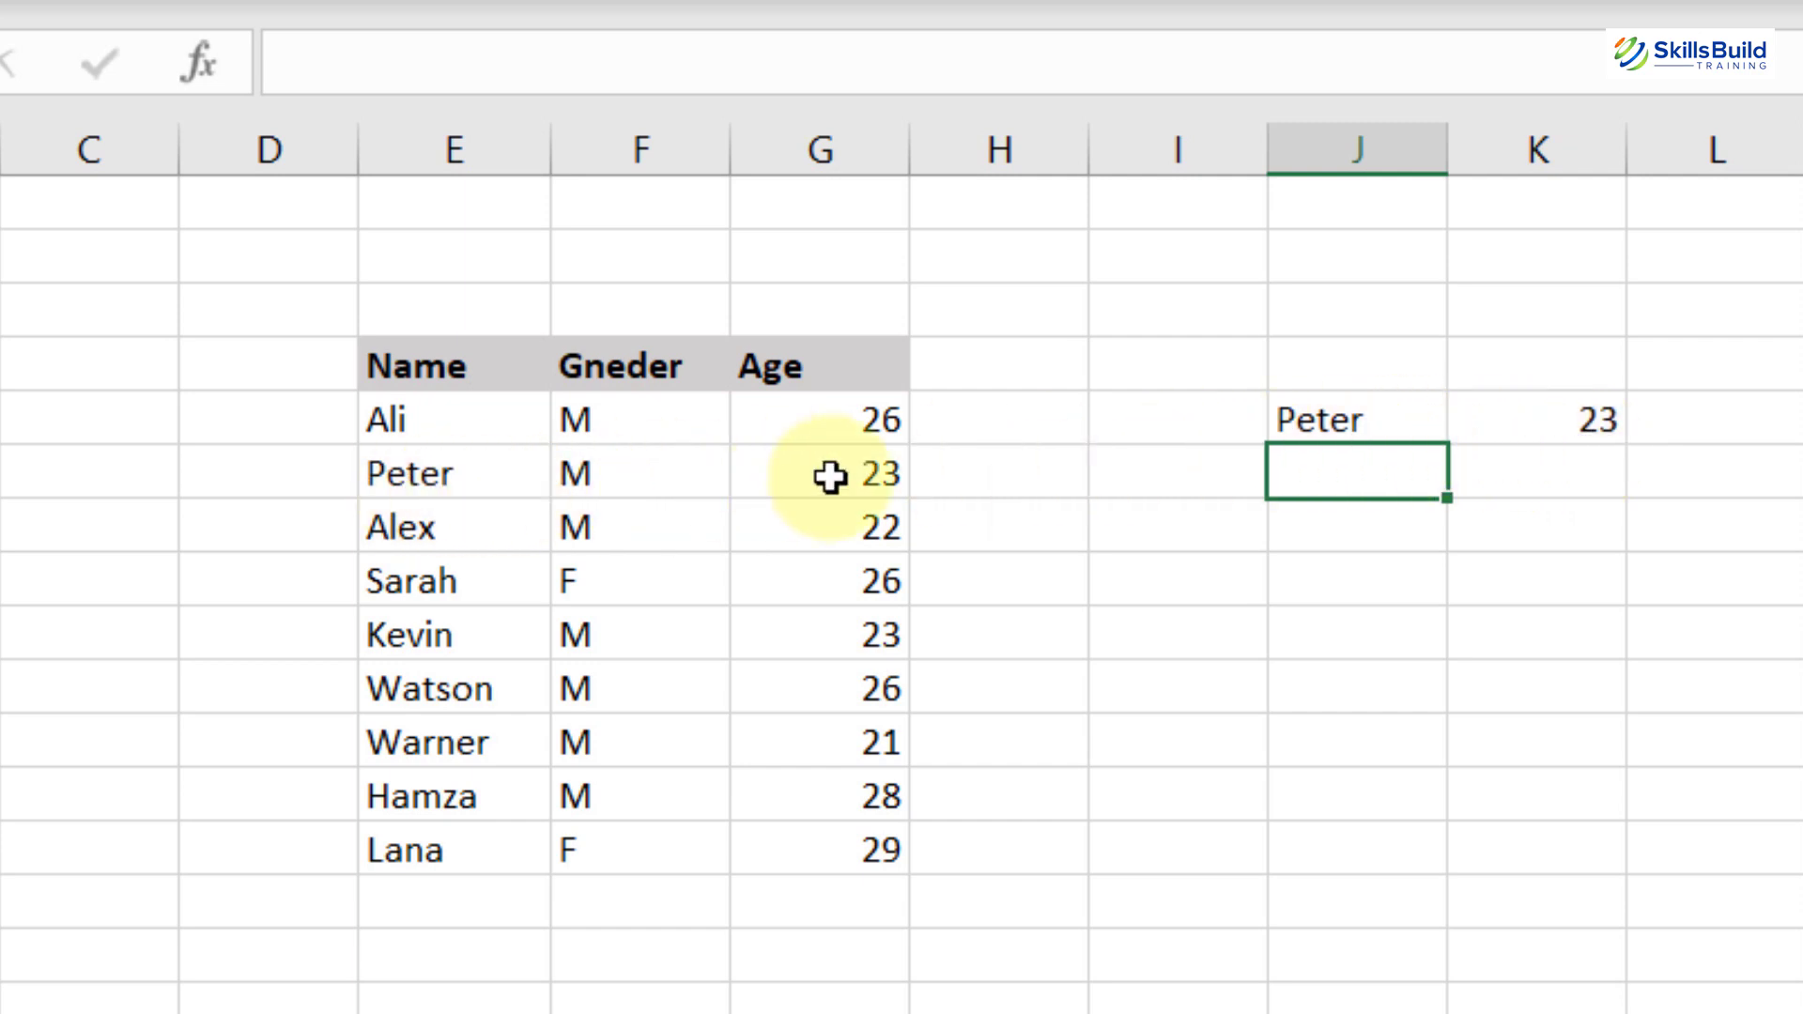
pyautogui.click(1334, 420)
pyautogui.write('Alex')
pyautogui.press('Return')
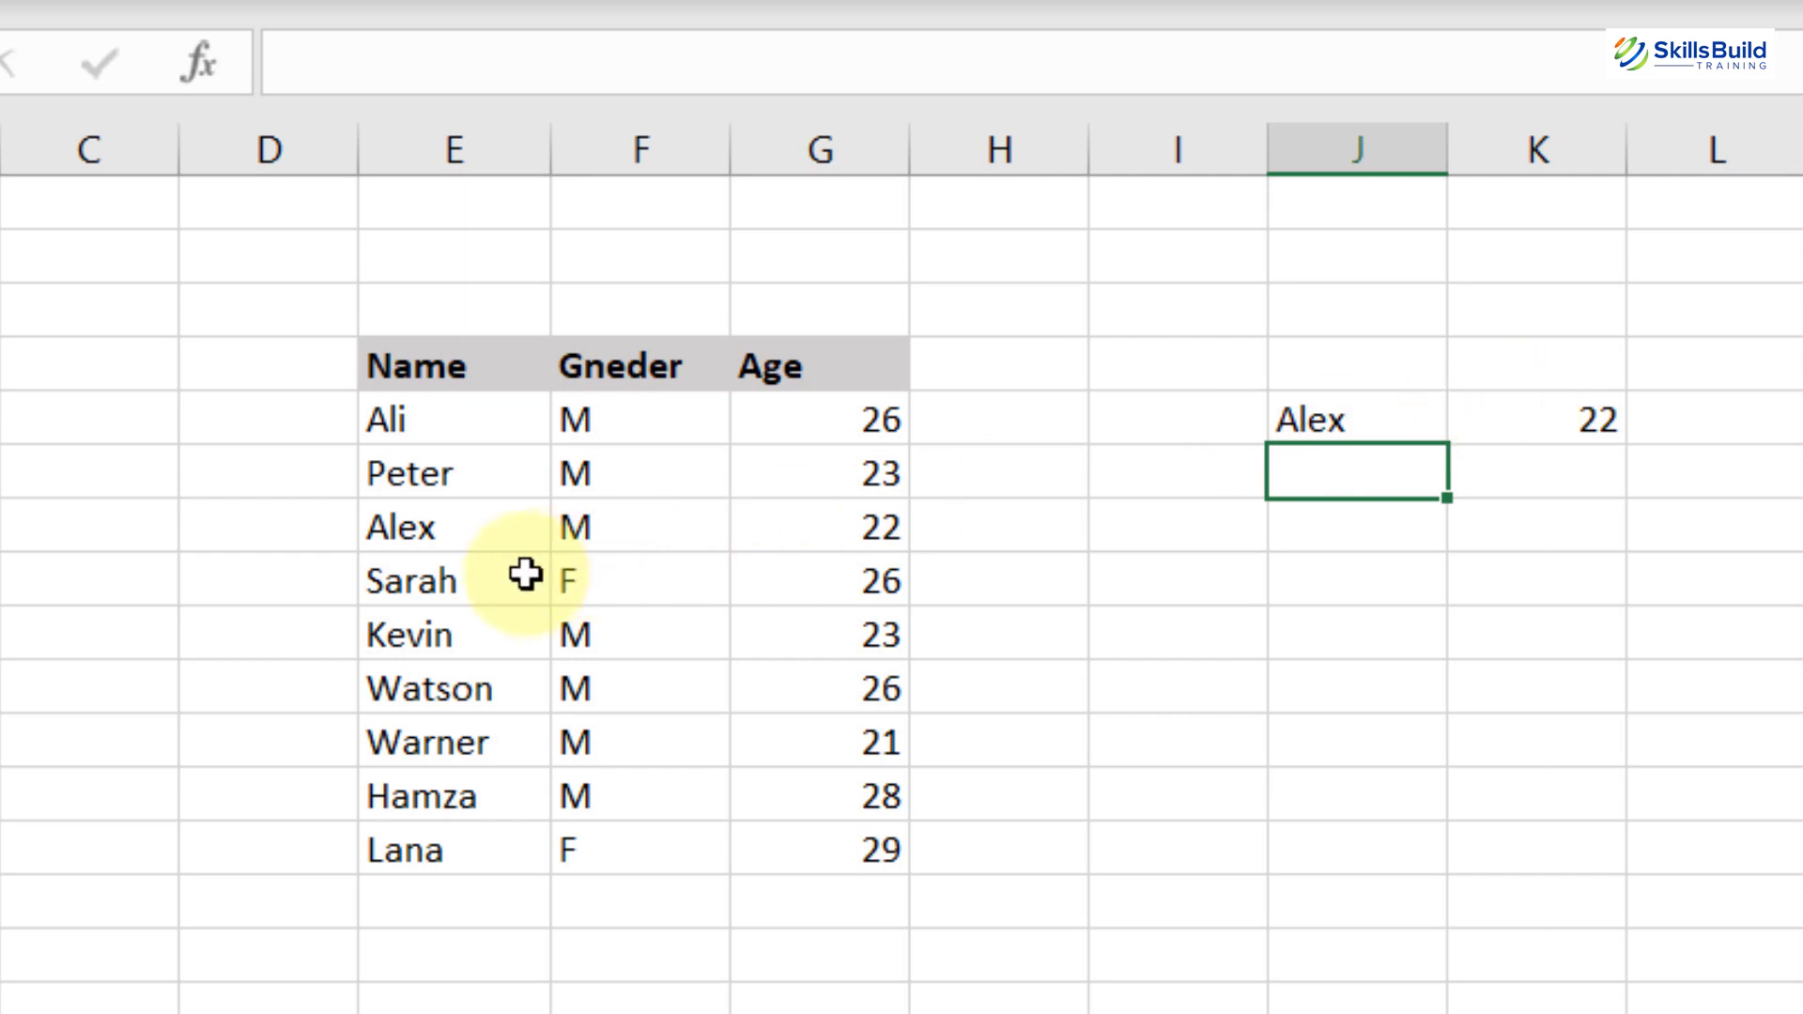
pyautogui.click(1348, 418)
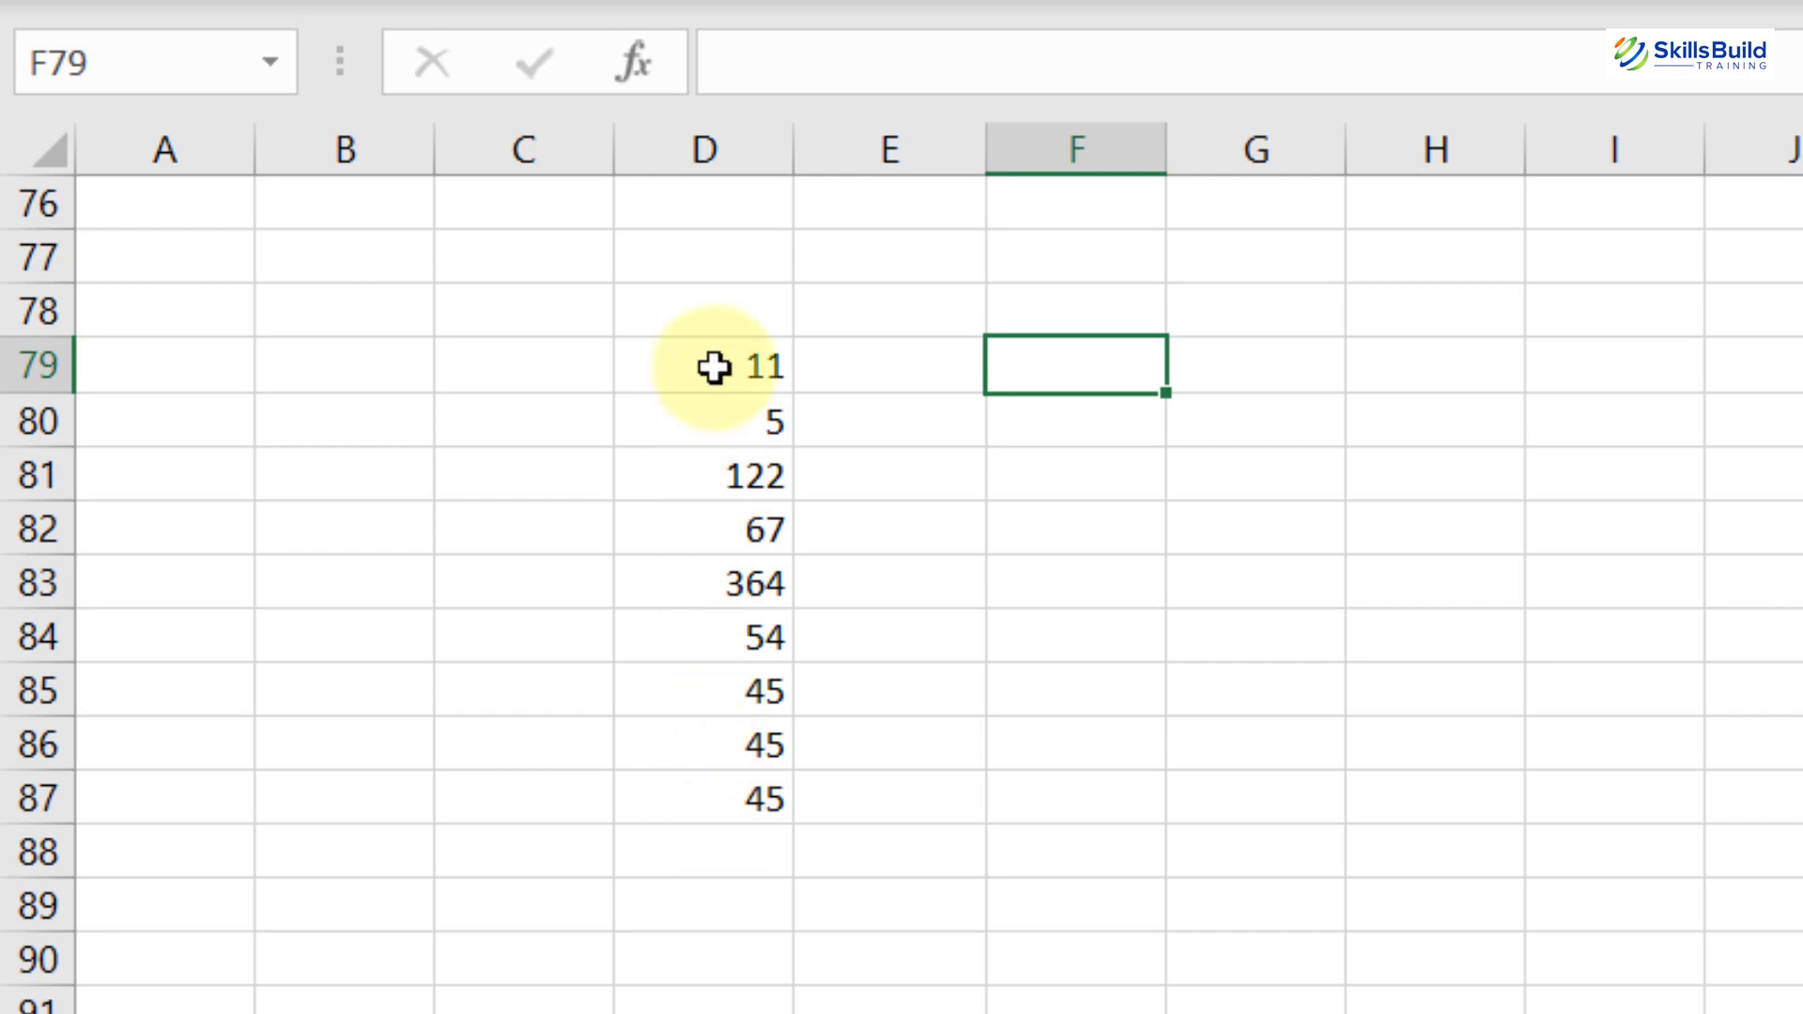
# Enter a SORT formula in F79 for the numbers in D79:D87, with sort index 1 and ascending order
pyautogui.moveTo(714, 366); pyautogui.dragTo(730, 779)
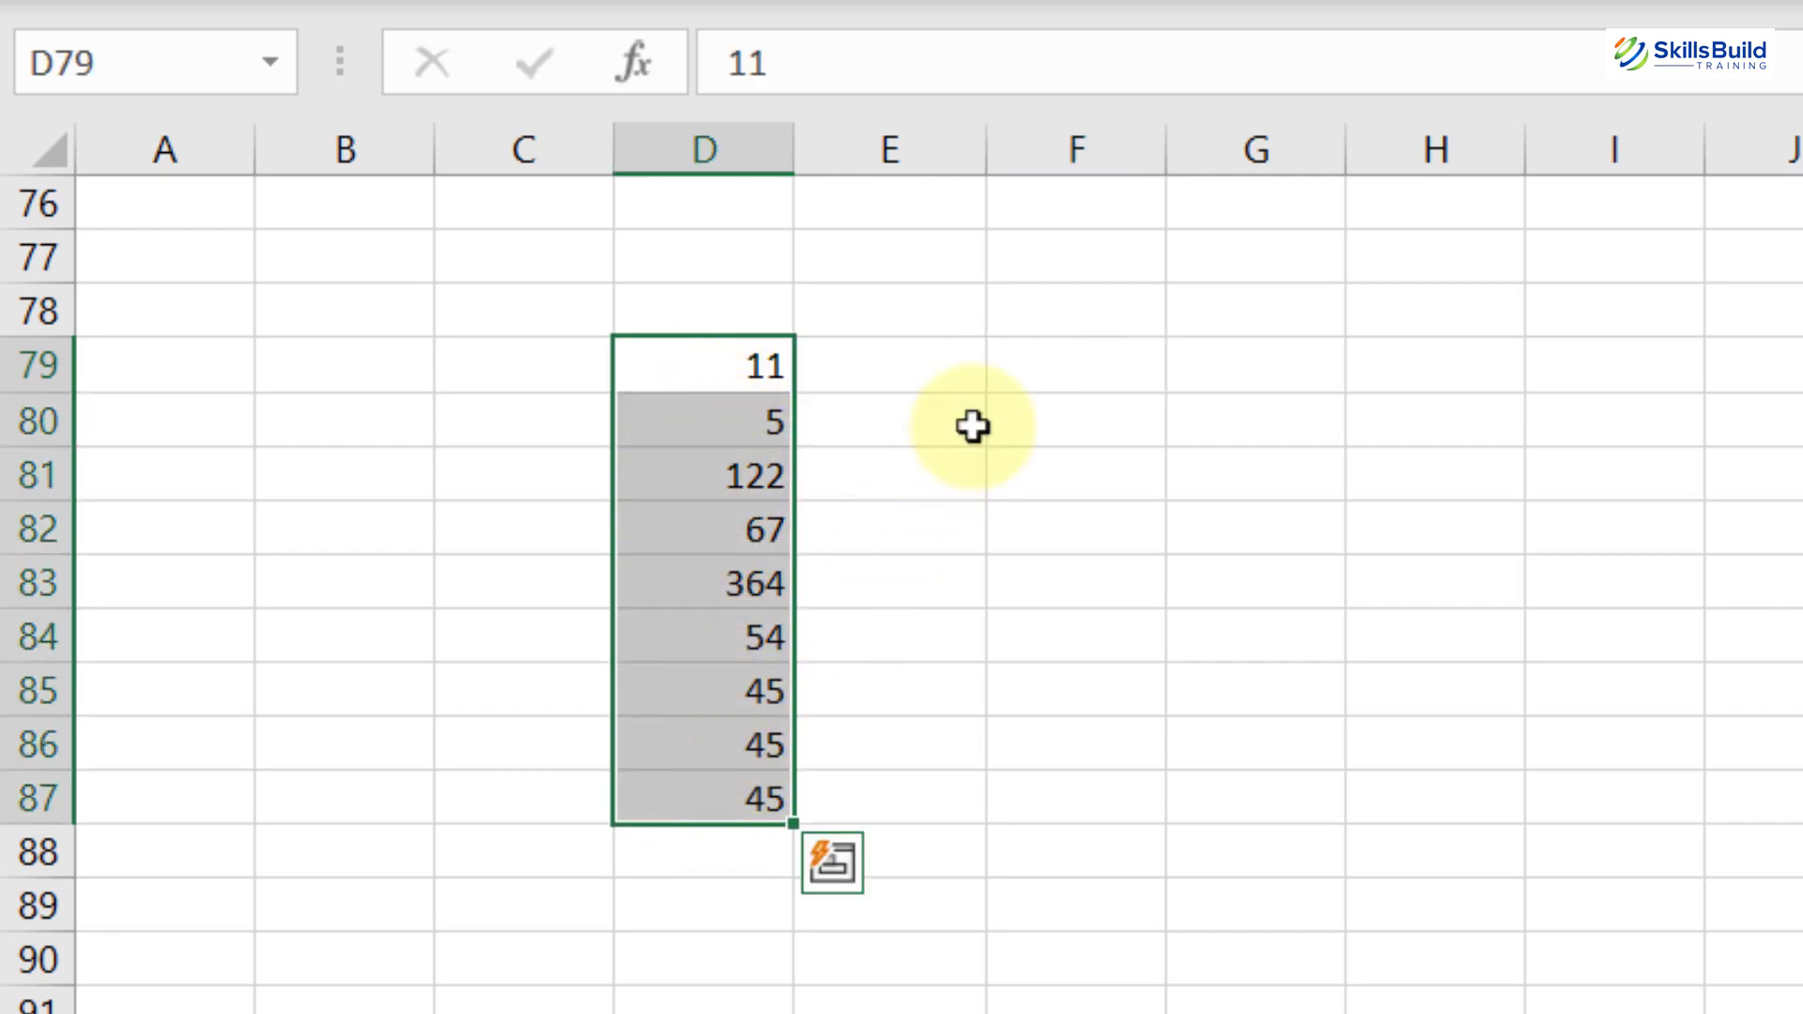
pyautogui.click(1012, 369)
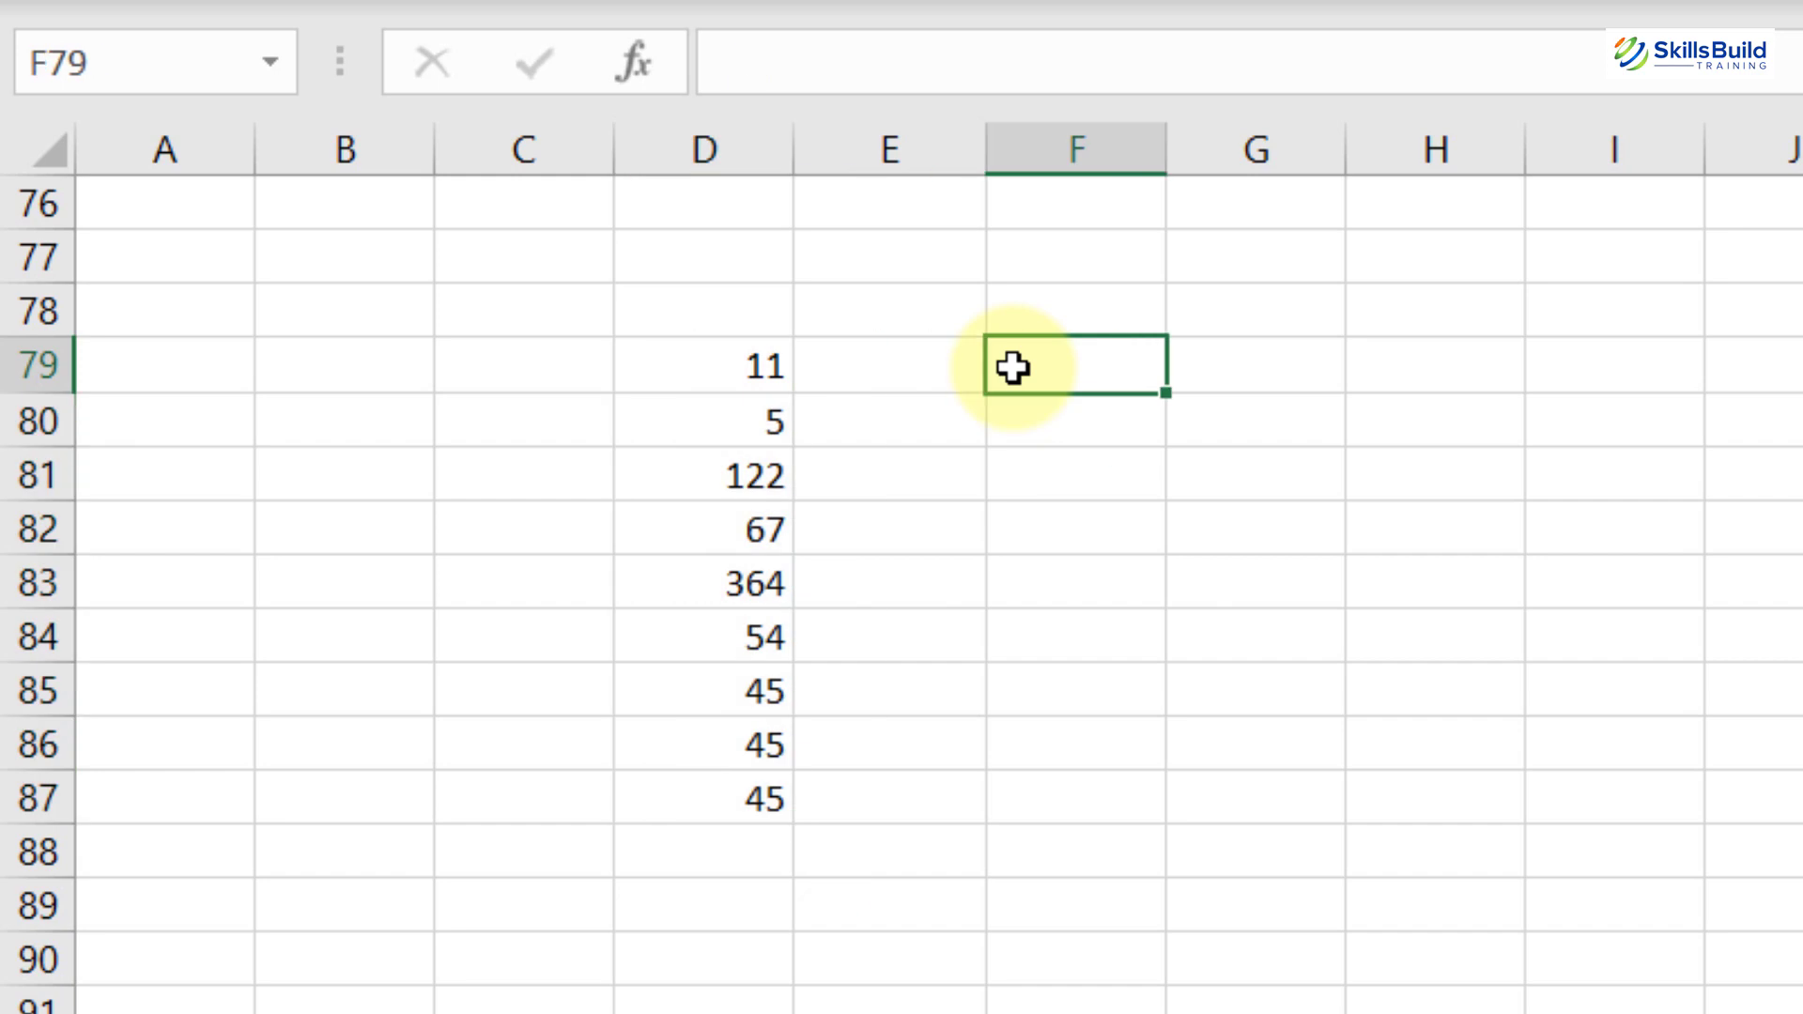
pyautogui.write('=SORT(')
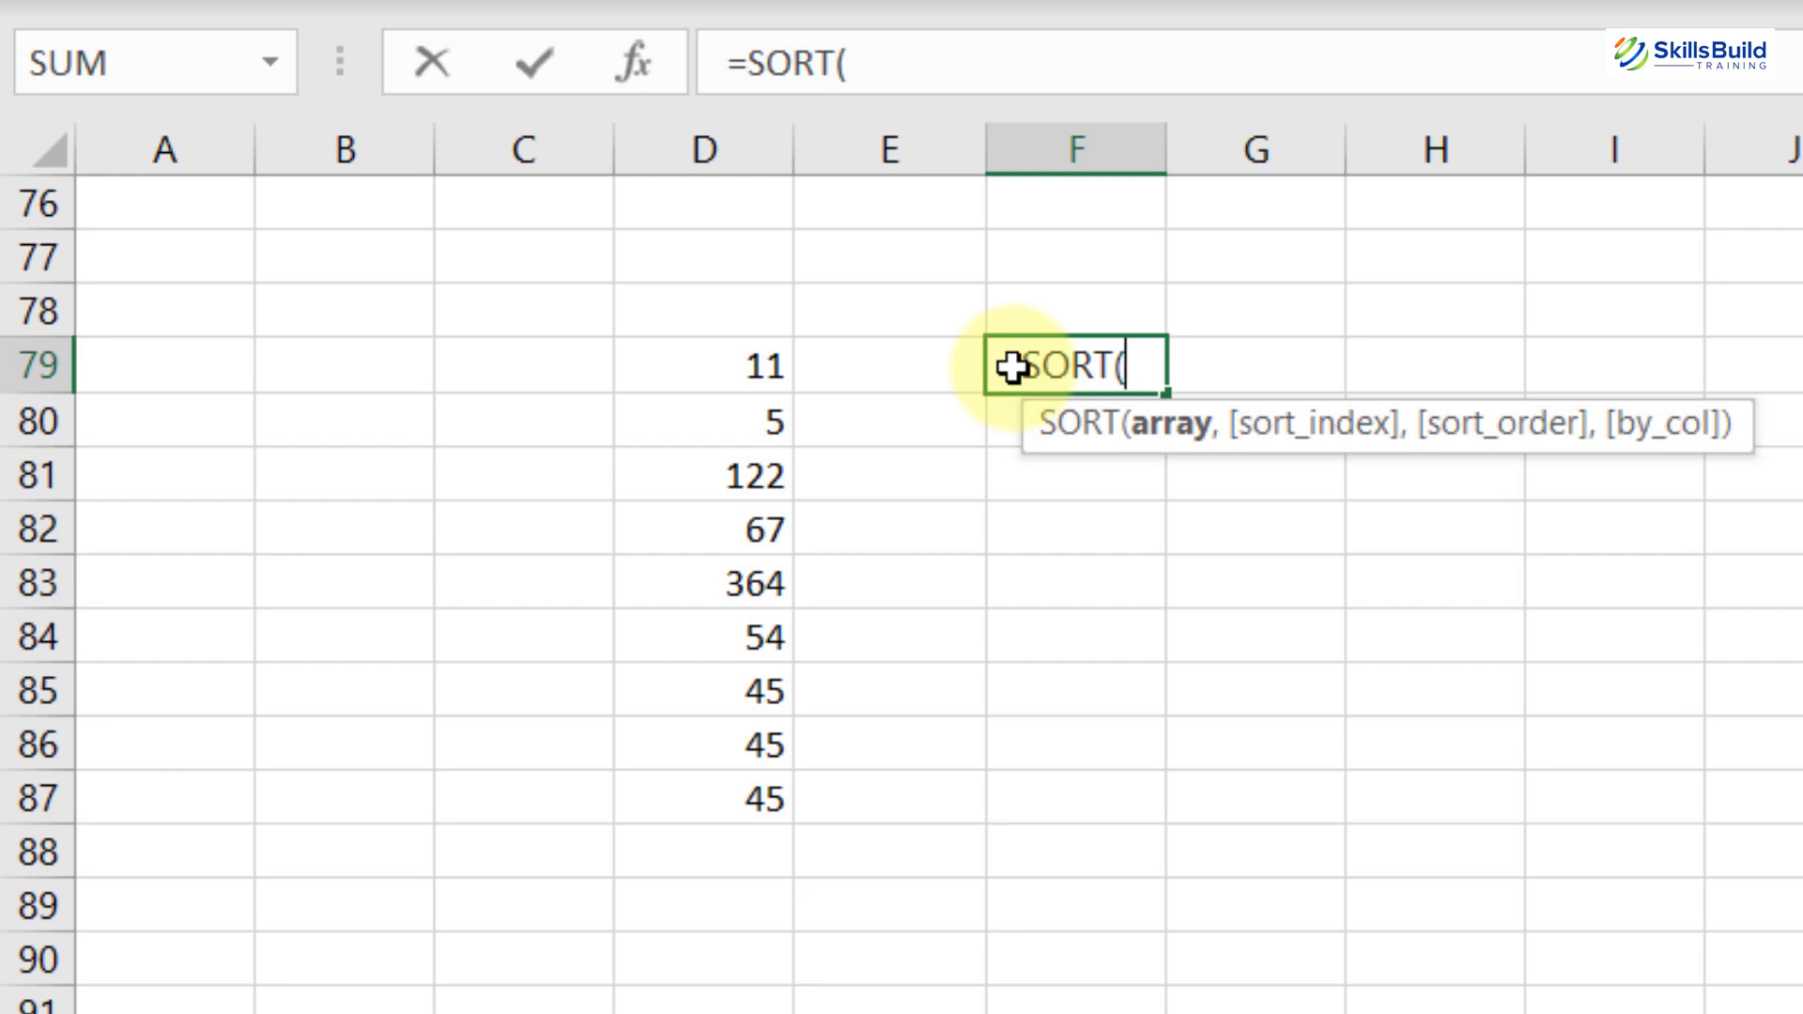
pyautogui.write('D')
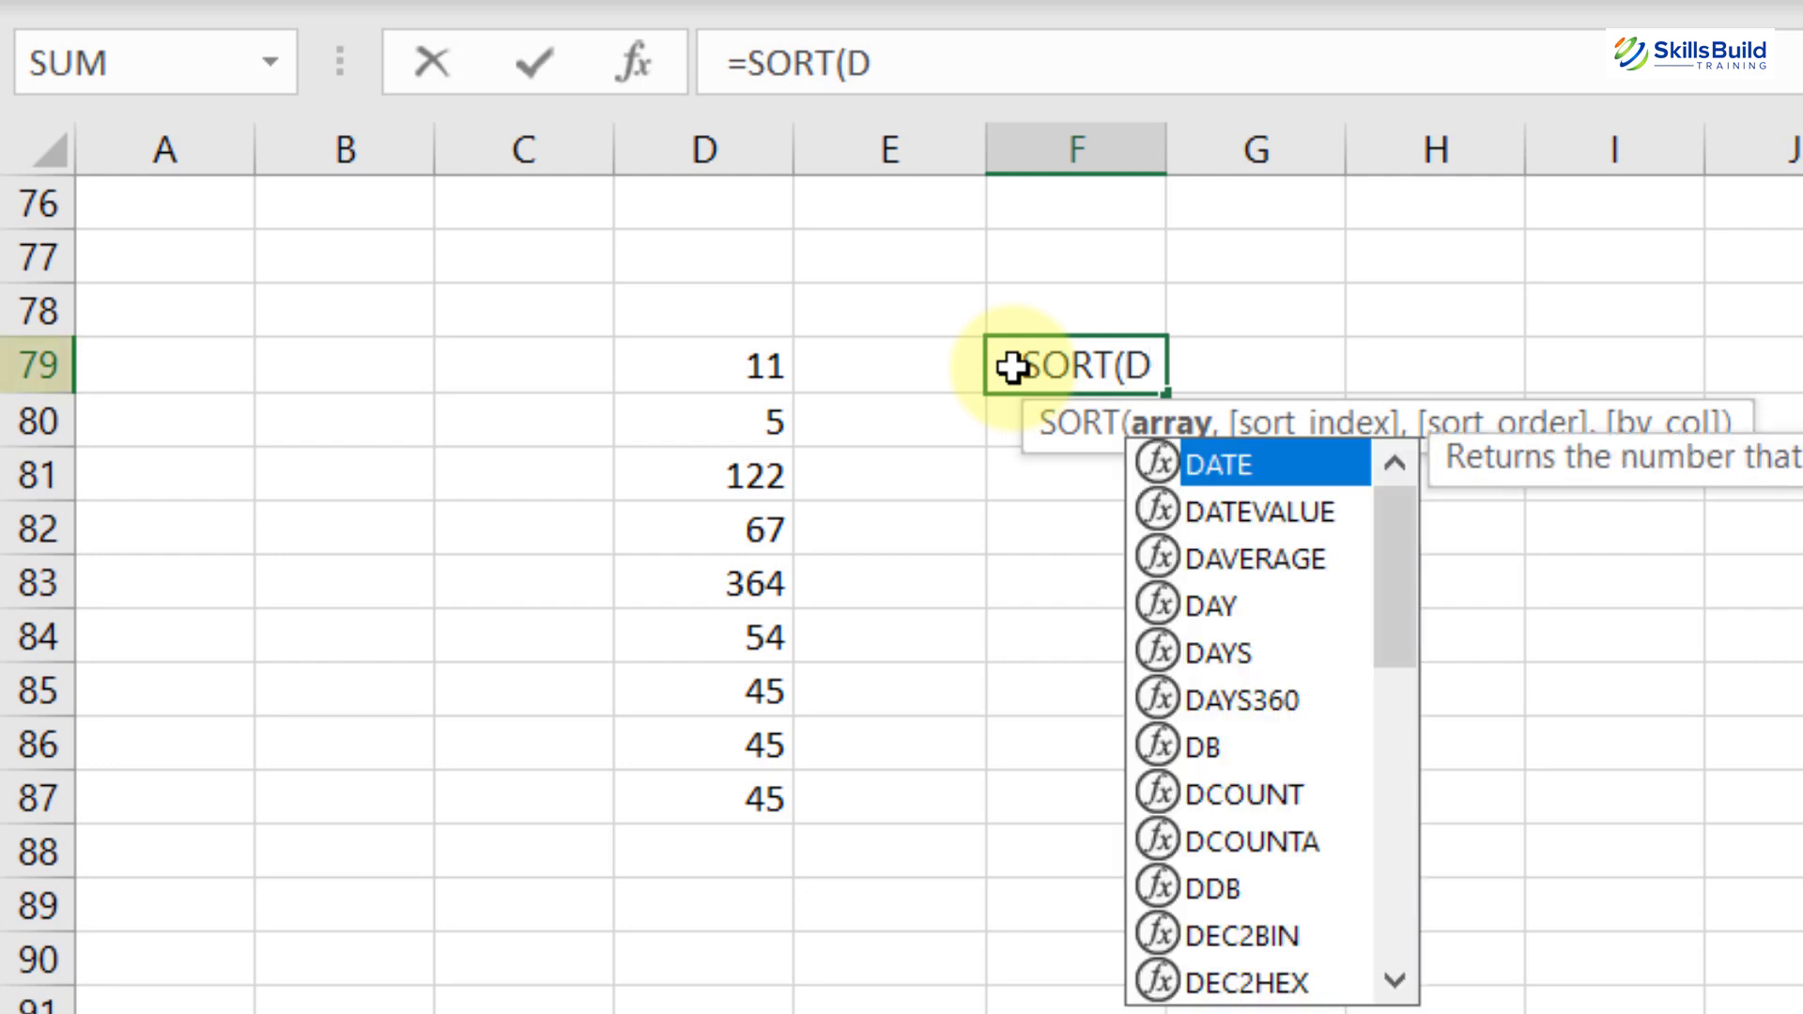
pyautogui.write('79:')
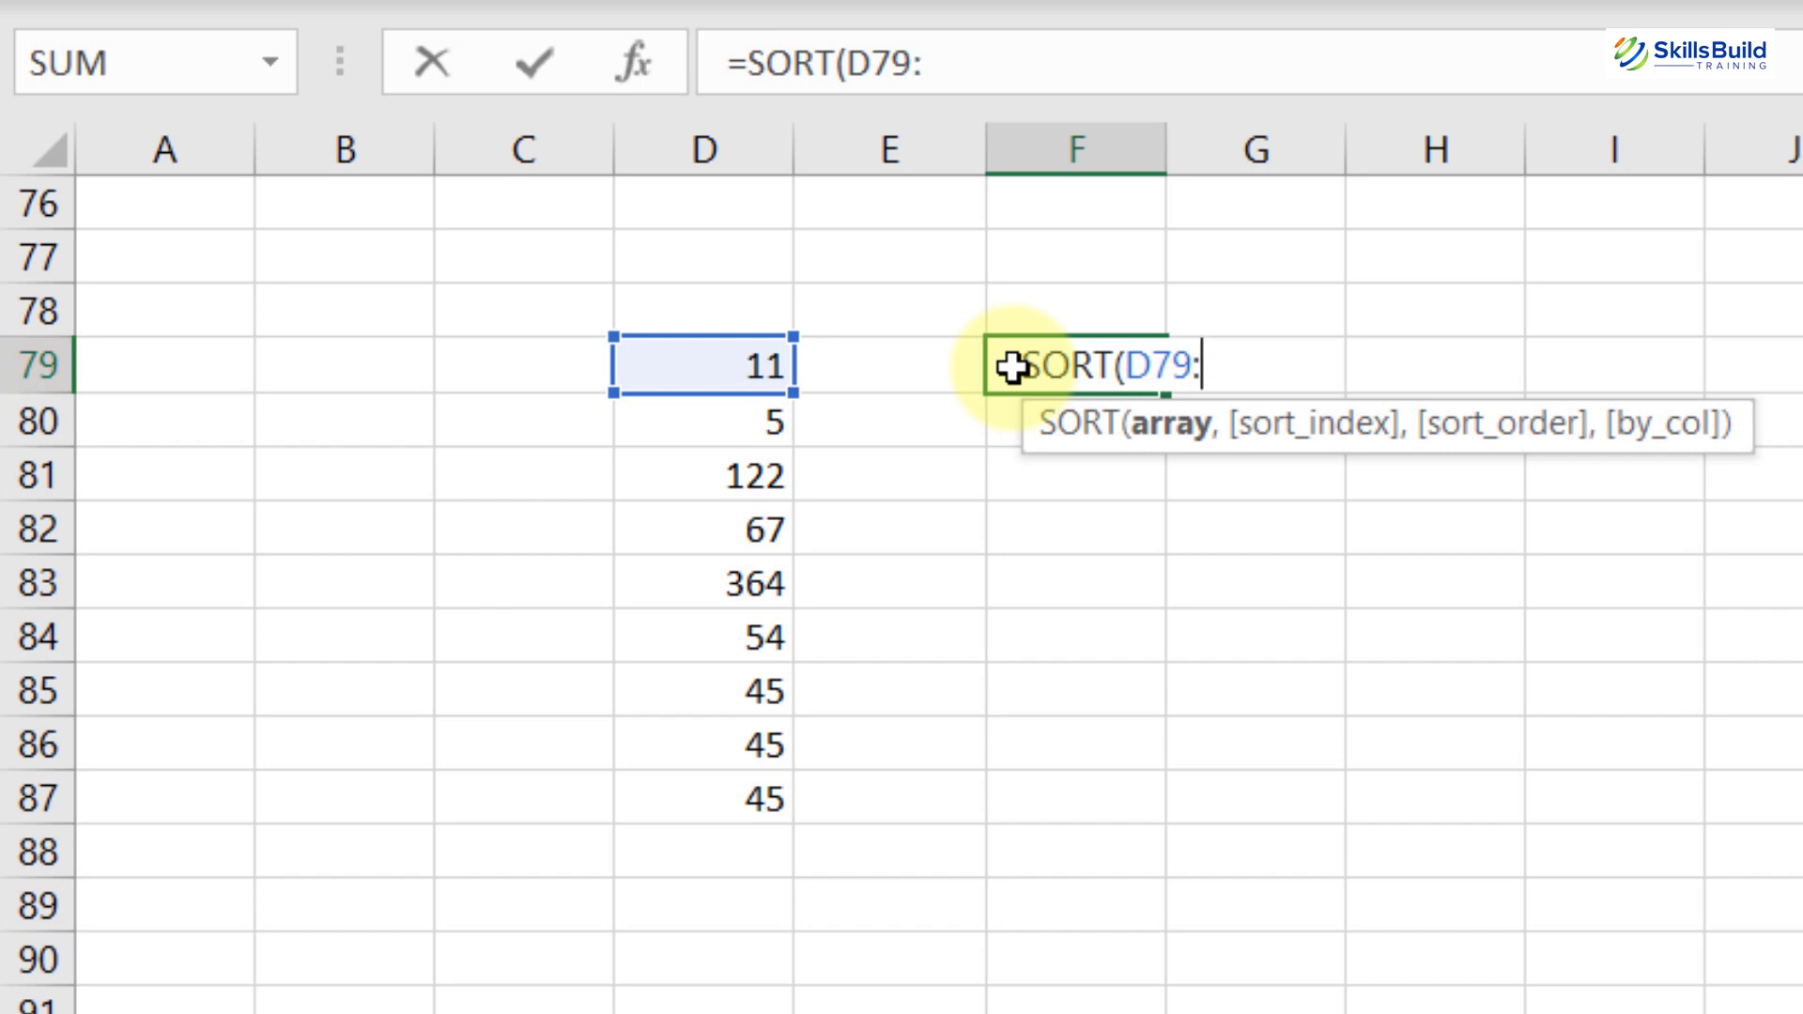
pyautogui.write('D87')
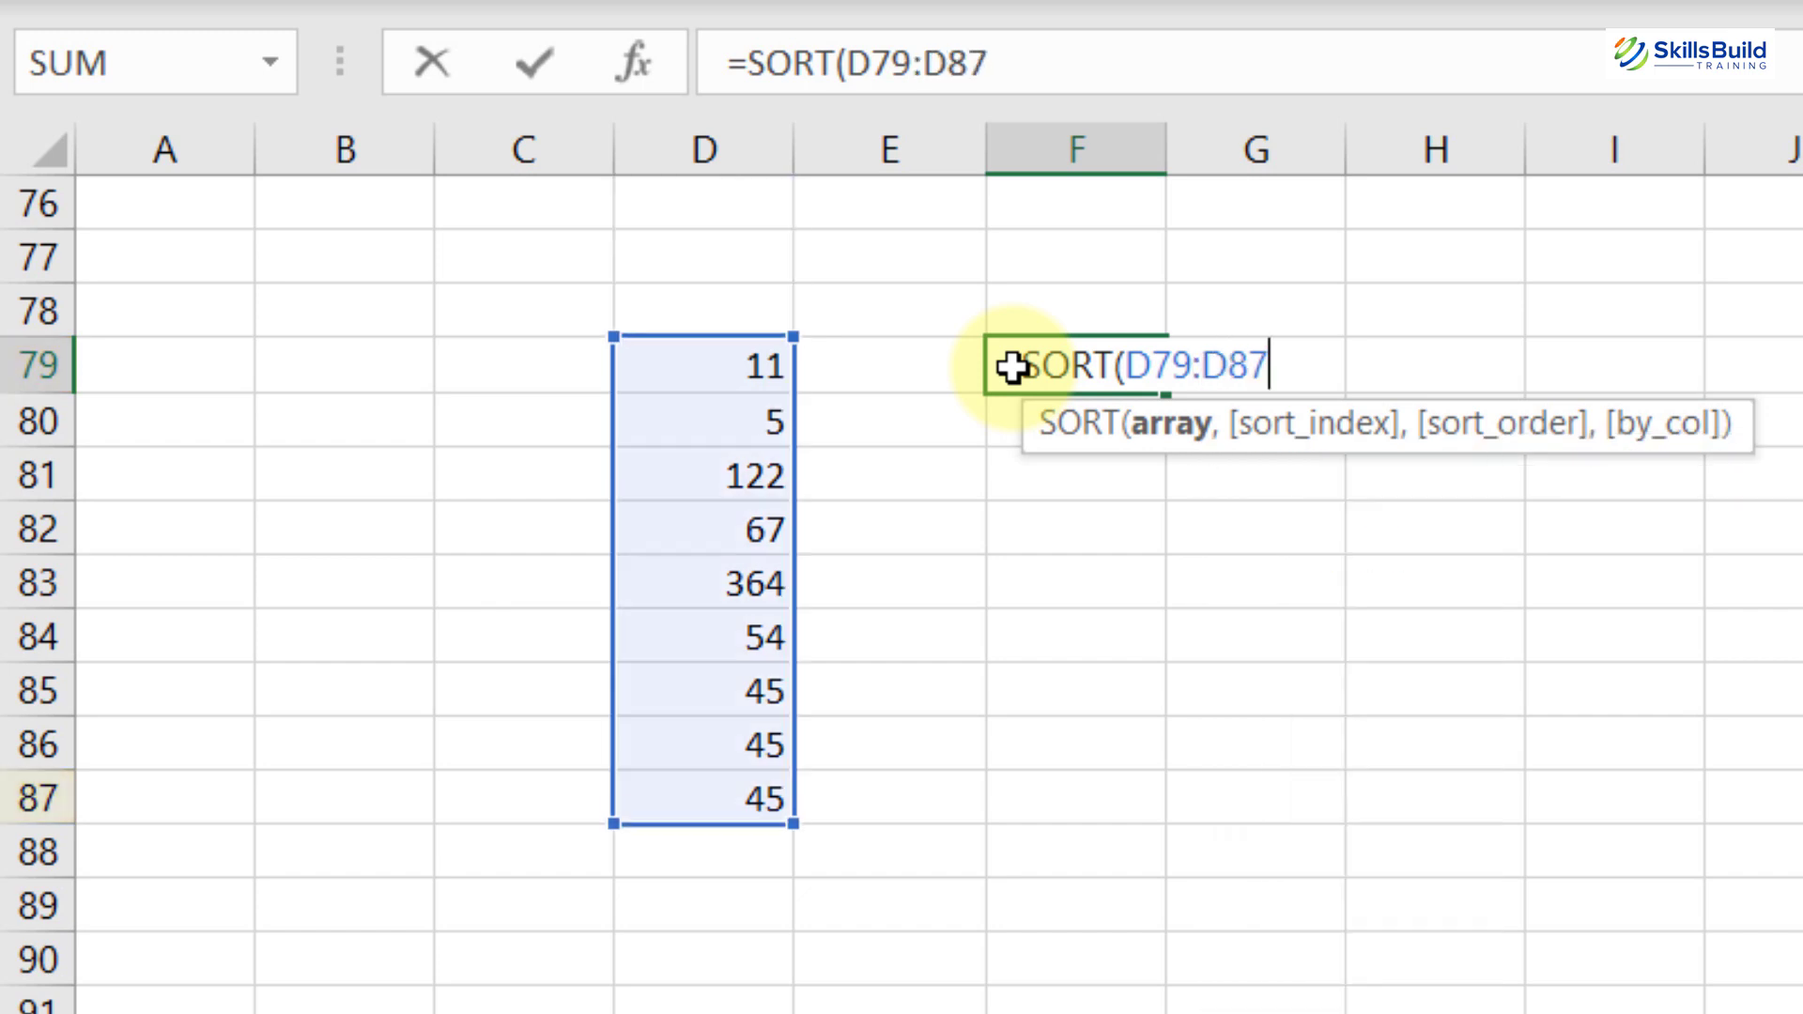
pyautogui.write(',')
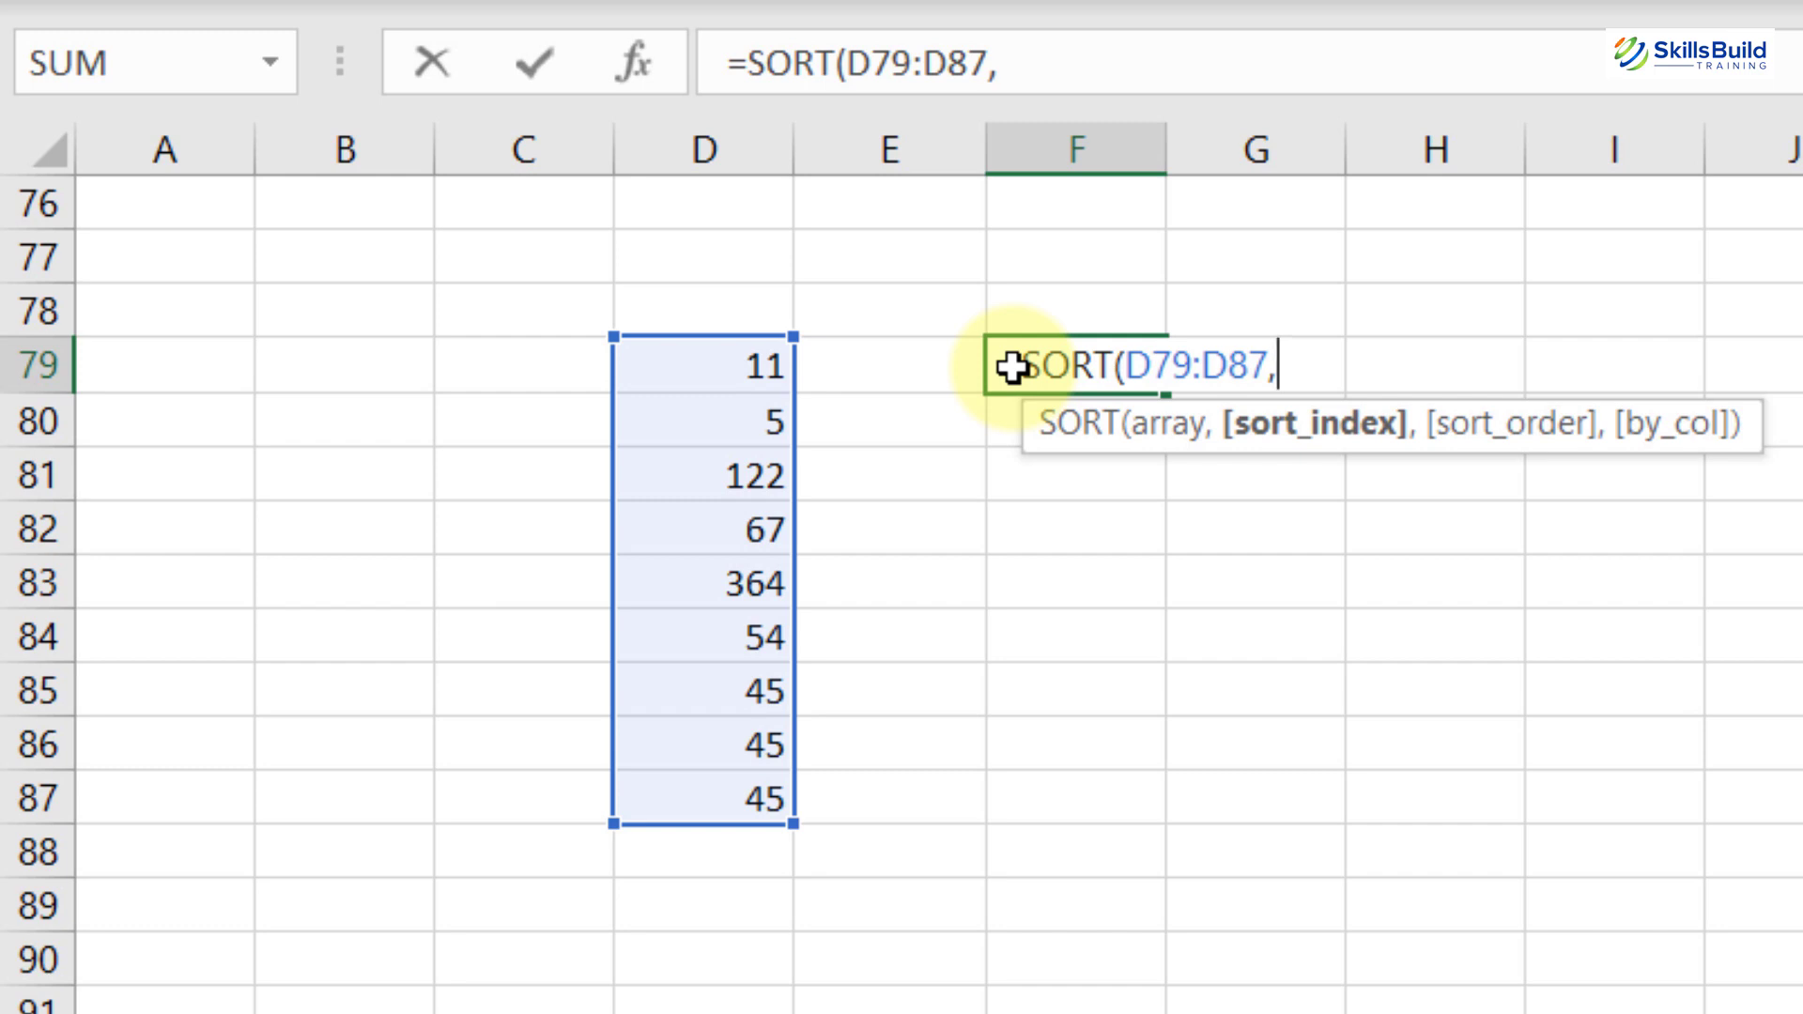
pyautogui.write('1,-1')
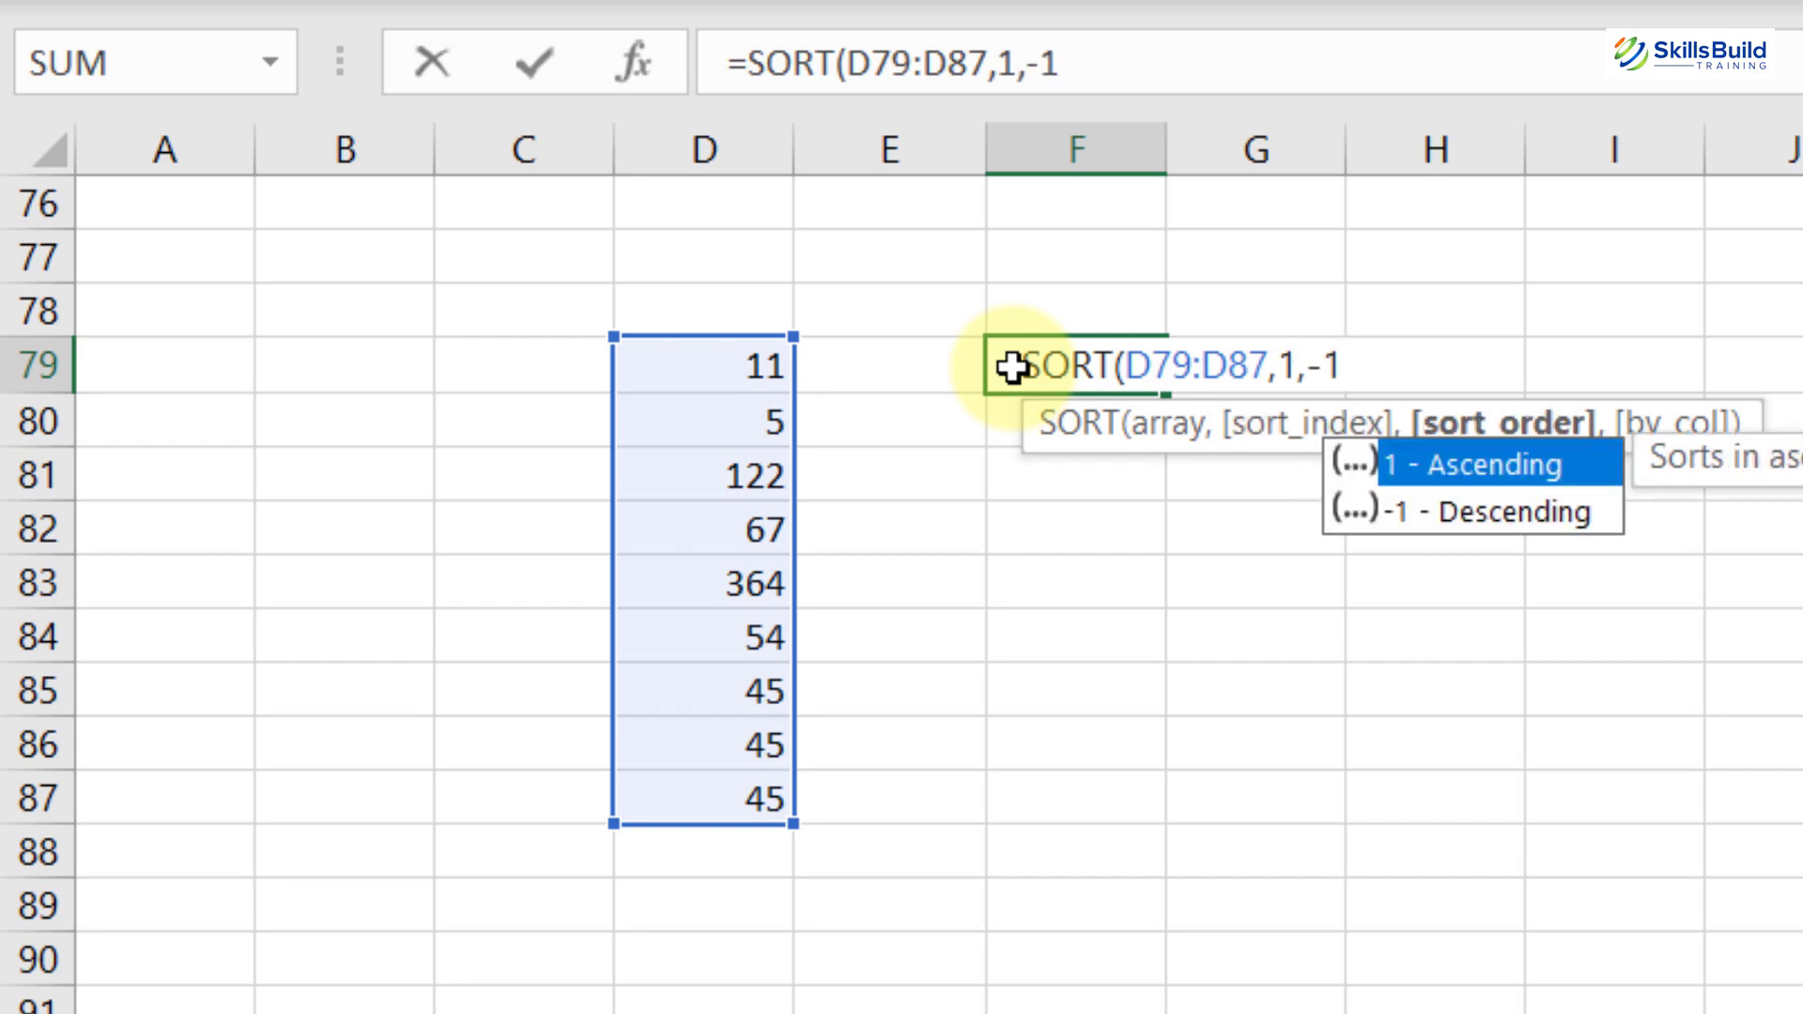
pyautogui.doubleClick(1507, 457)
pyautogui.press('Return')
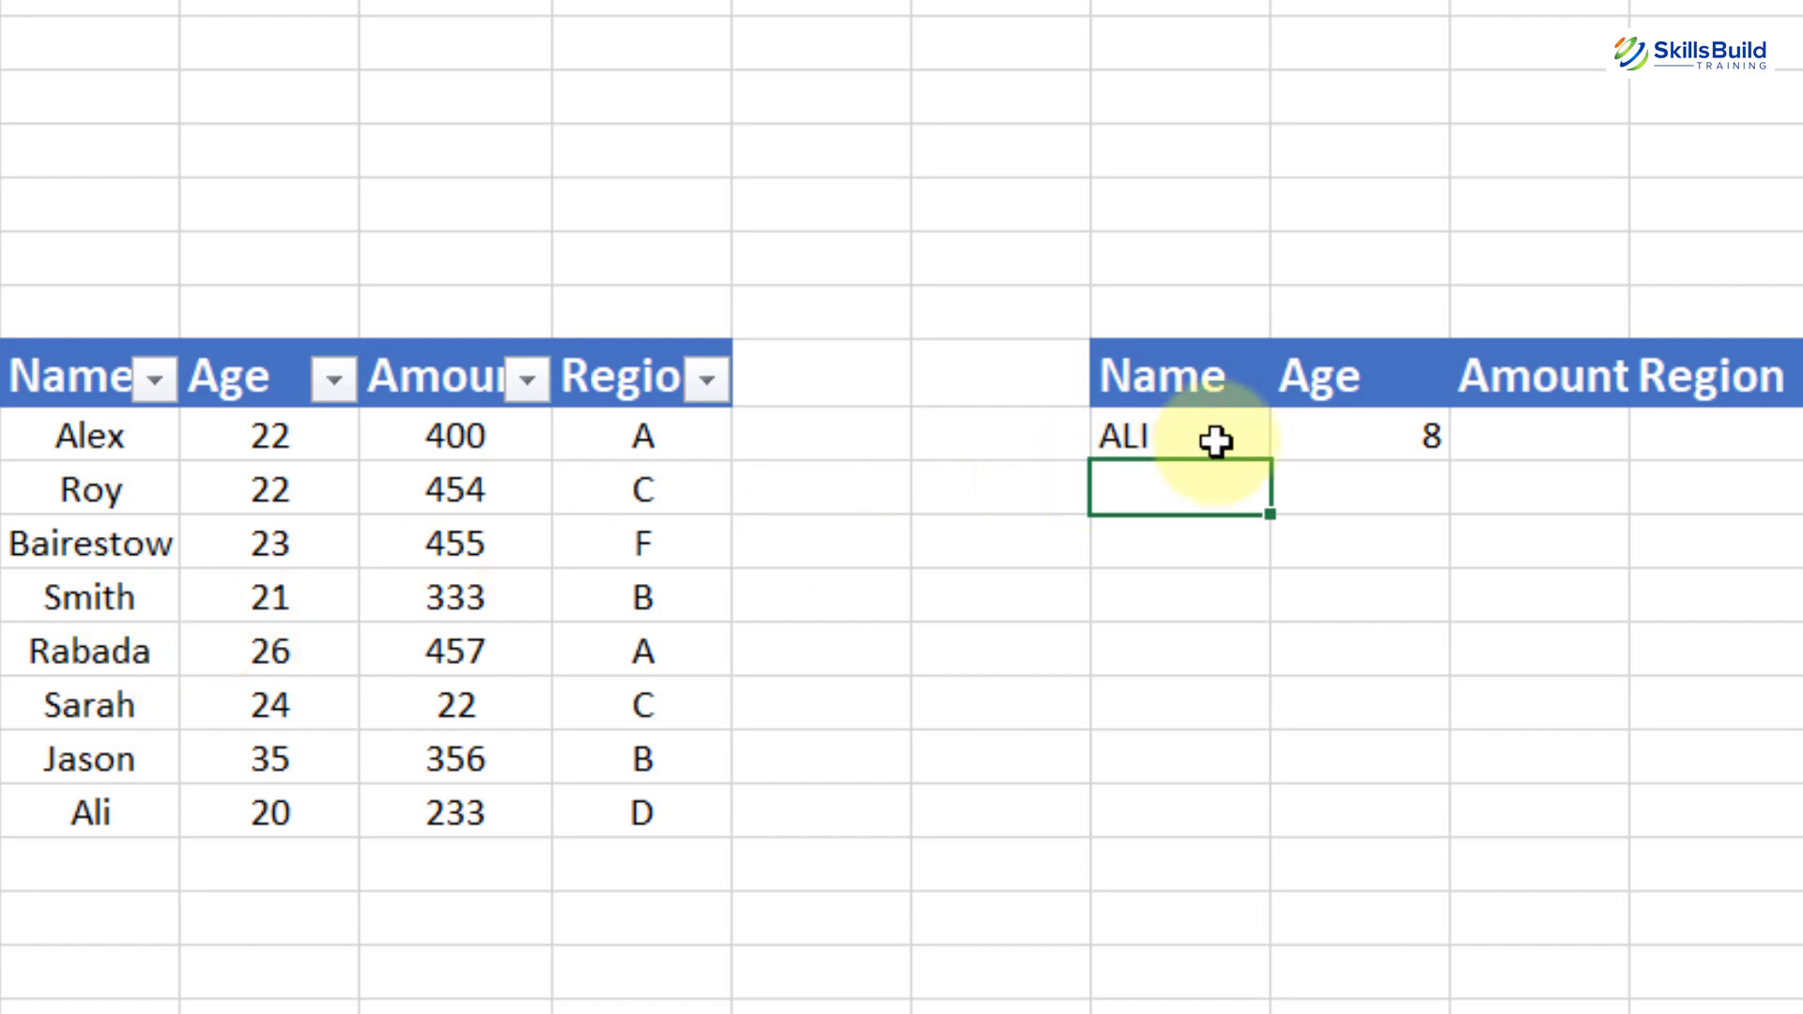
# Change the lookup name in I35 to the name in C38, written in lowercase
pyautogui.click(1216, 442)
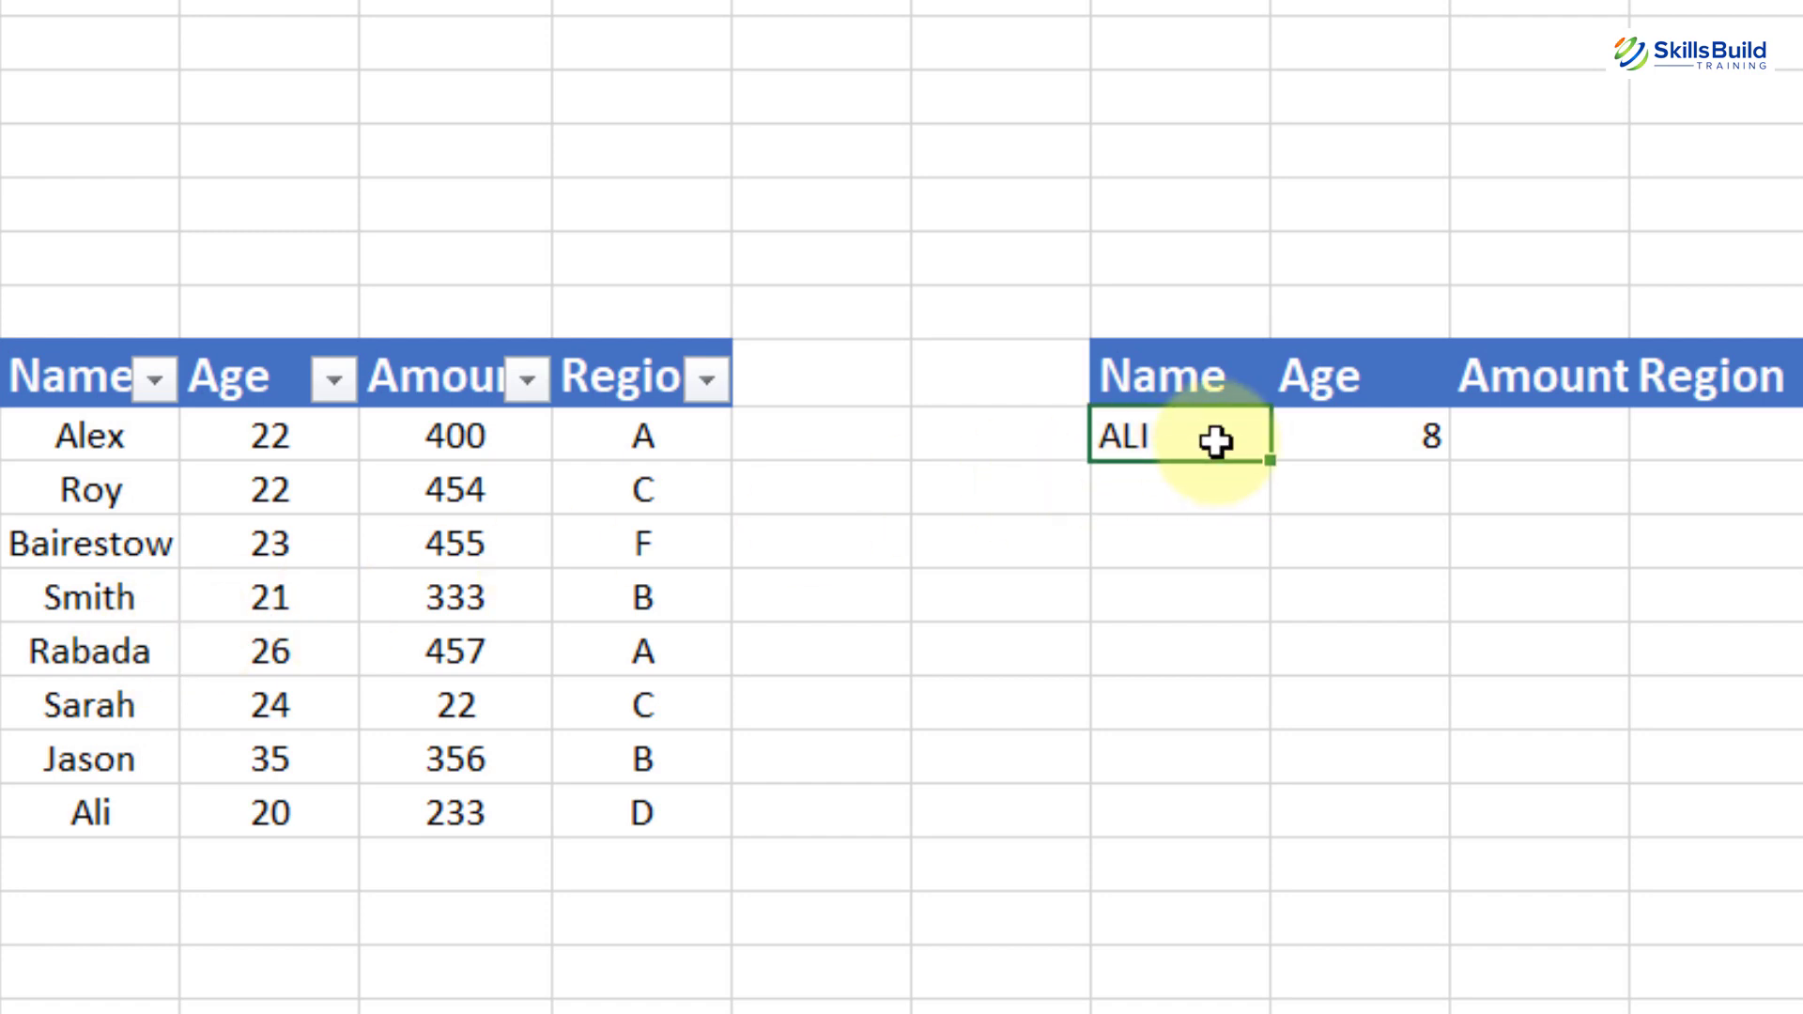
pyautogui.write('smith')
pyautogui.press('Return')
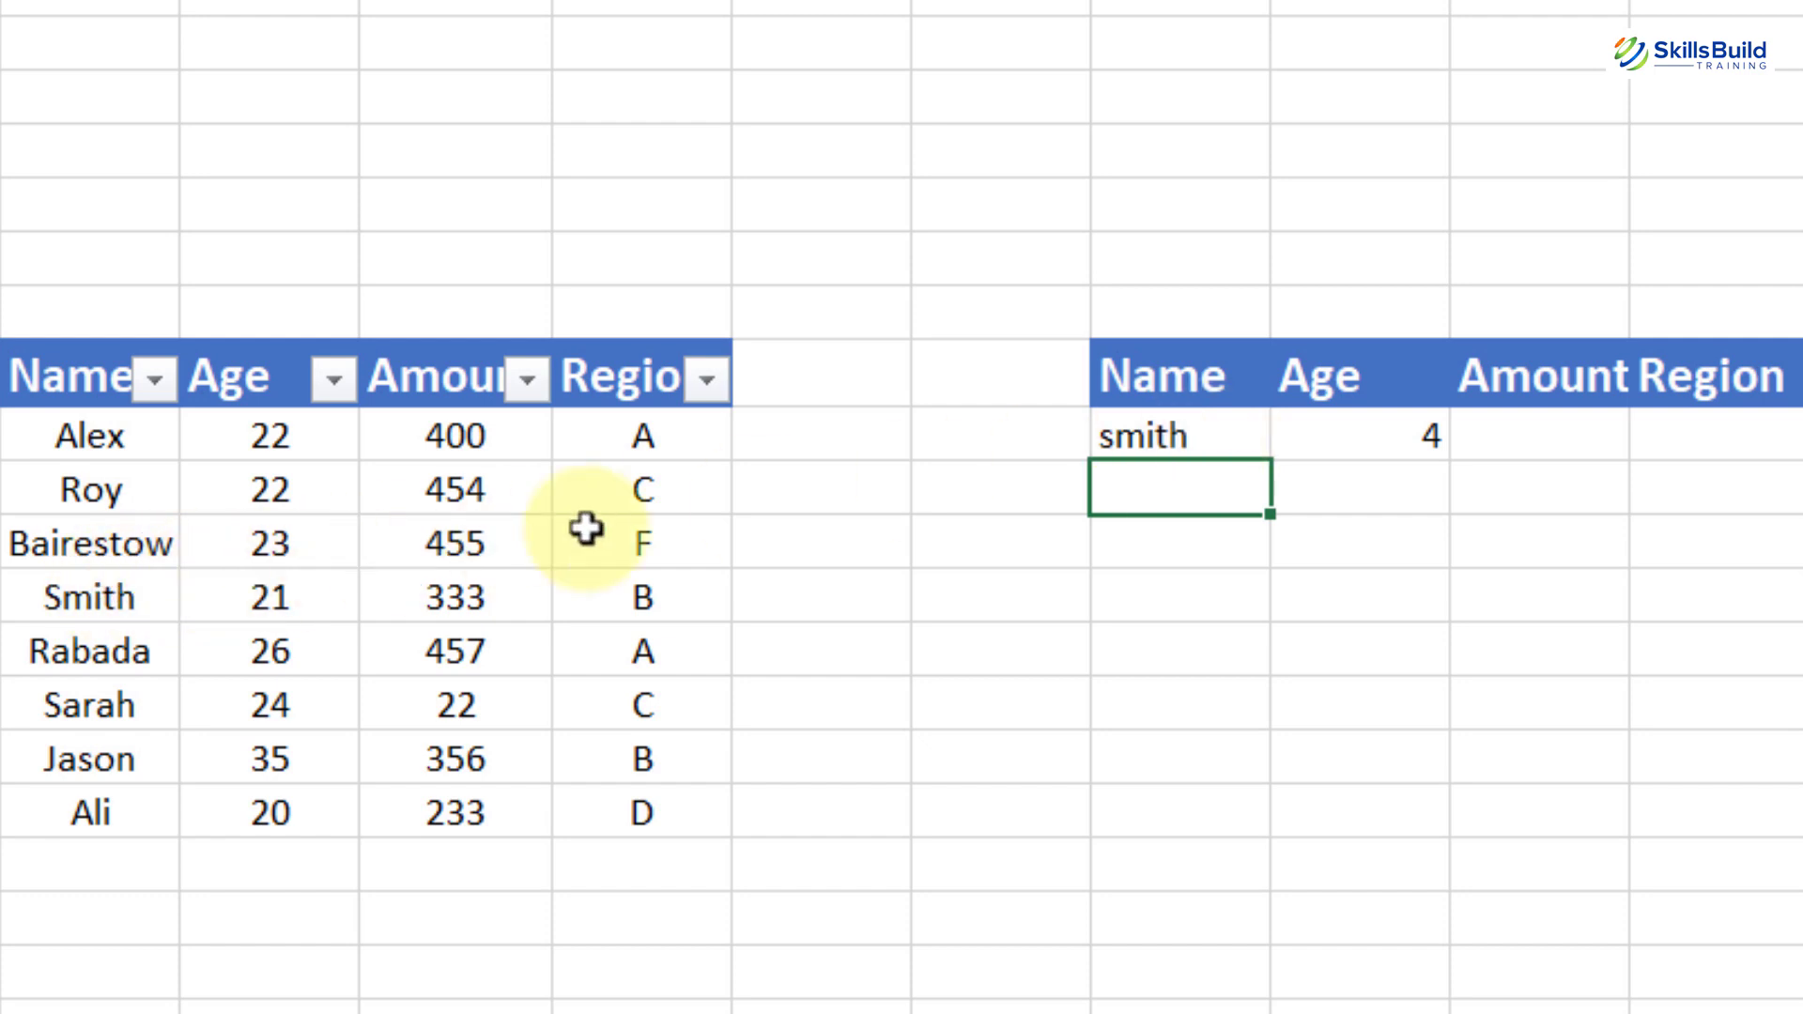
# Examine the XMATCH formula in J35, its lookup cell I35 and its lookup range C35:C42
pyautogui.click(1386, 433)
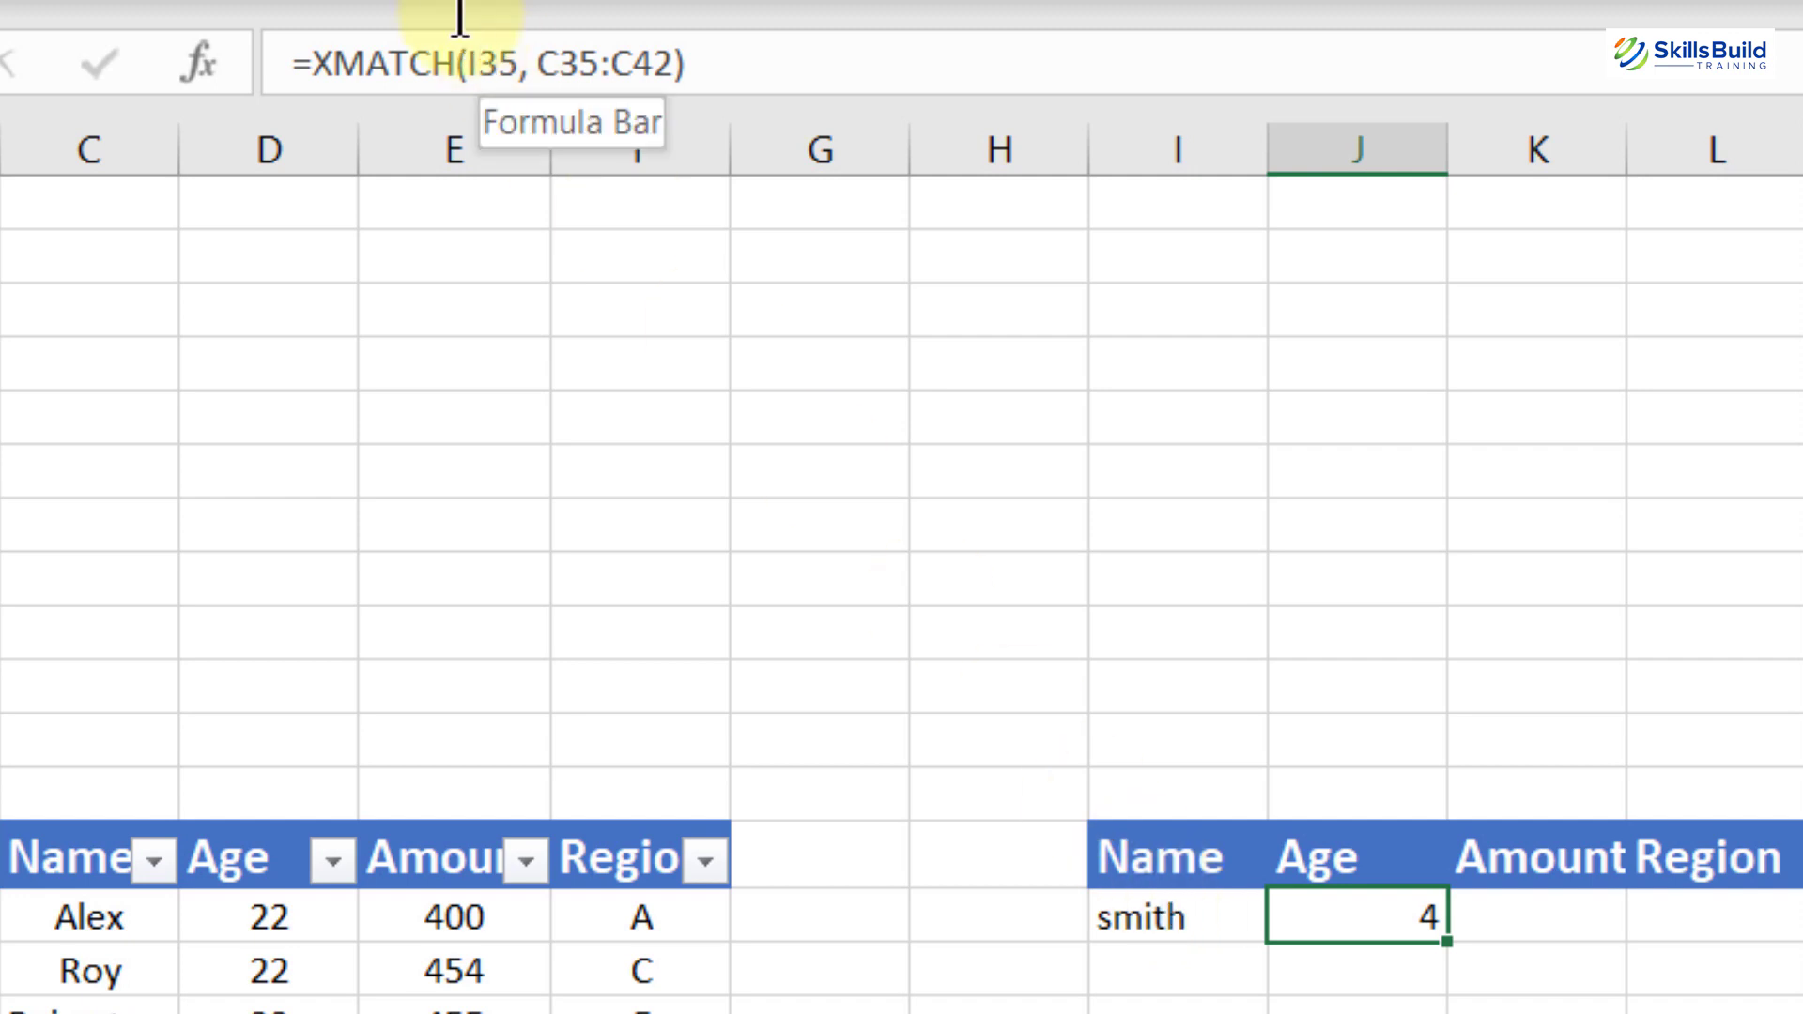
pyautogui.click(1168, 916)
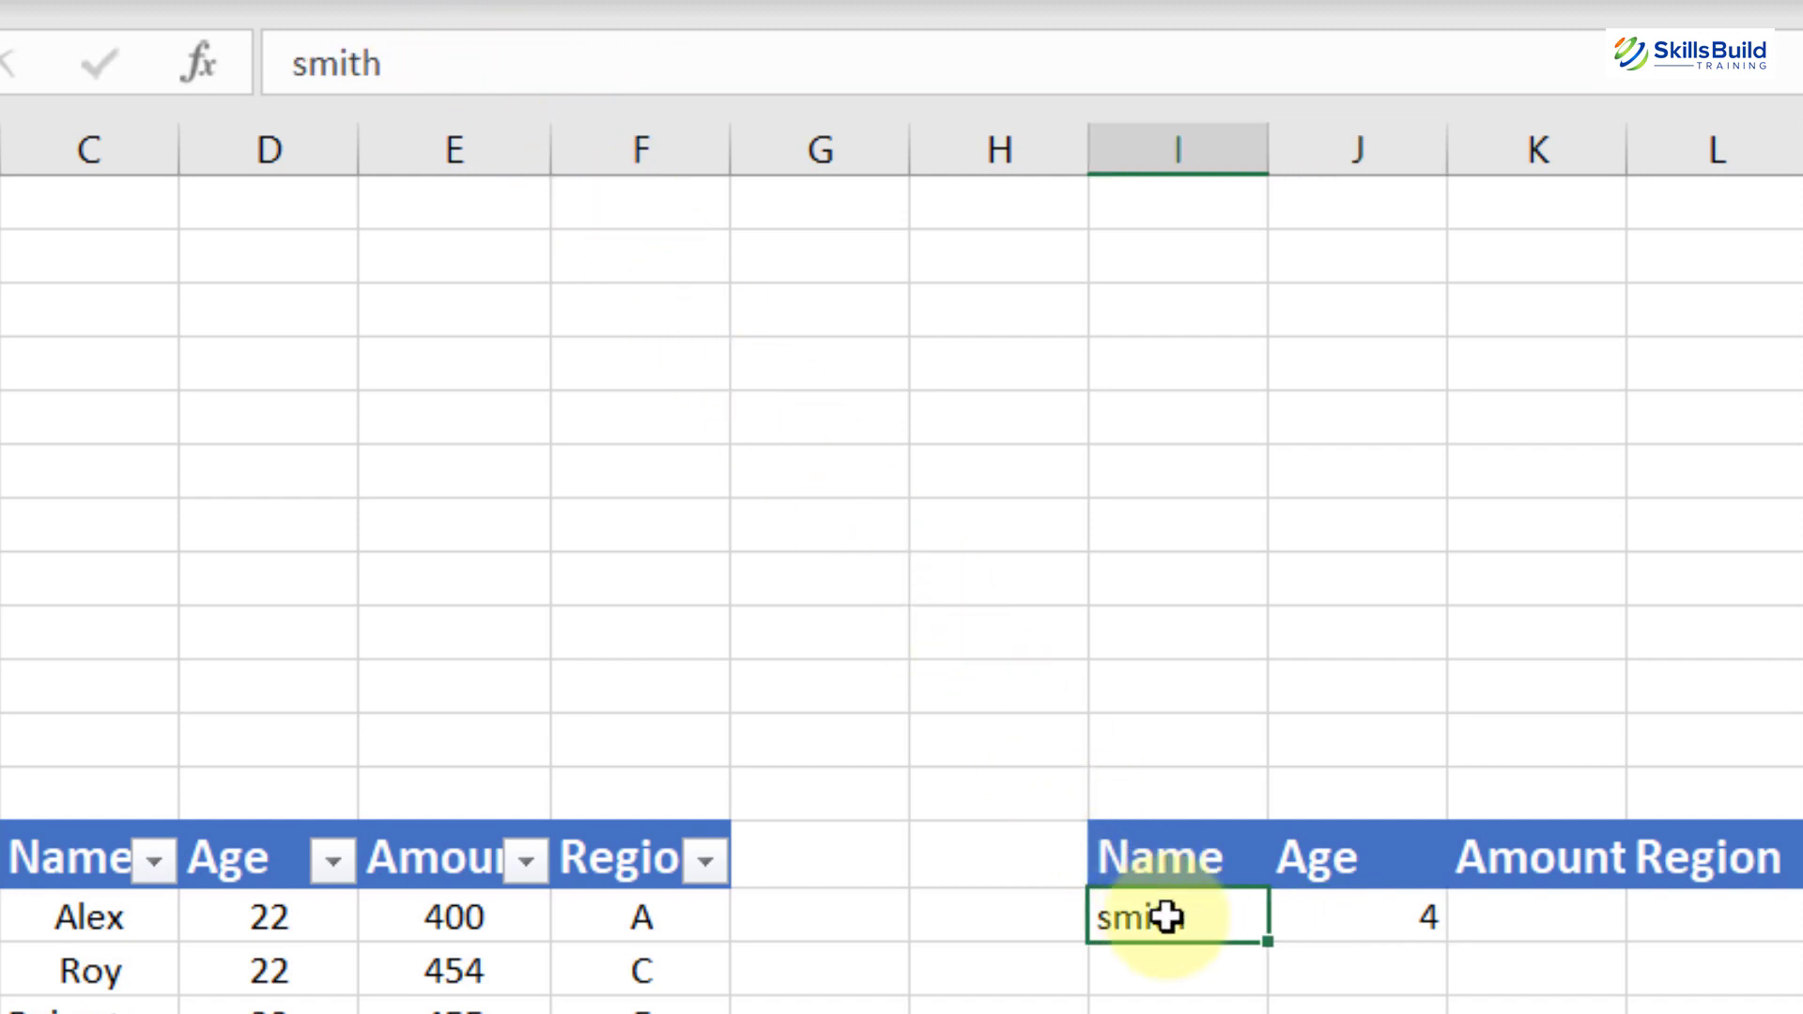
pyautogui.click(1433, 921)
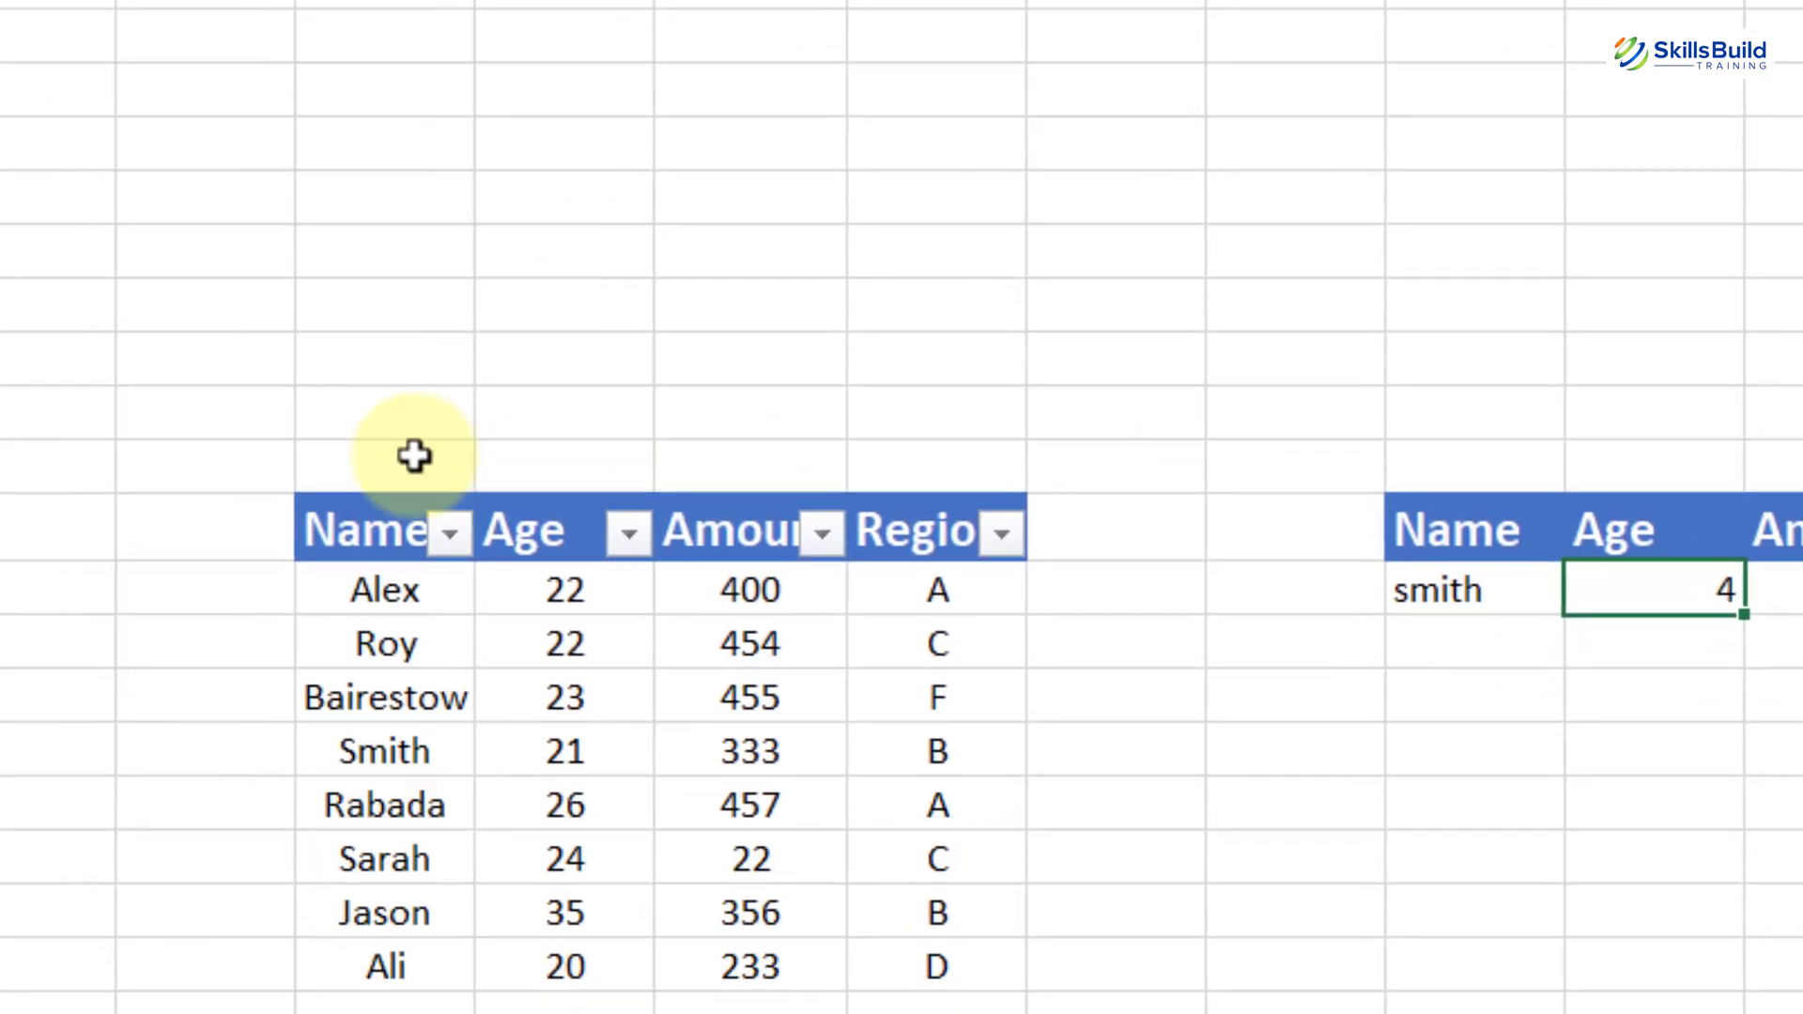
pyautogui.click(413, 378)
pyautogui.moveTo(463, 434); pyautogui.dragTo(471, 793)
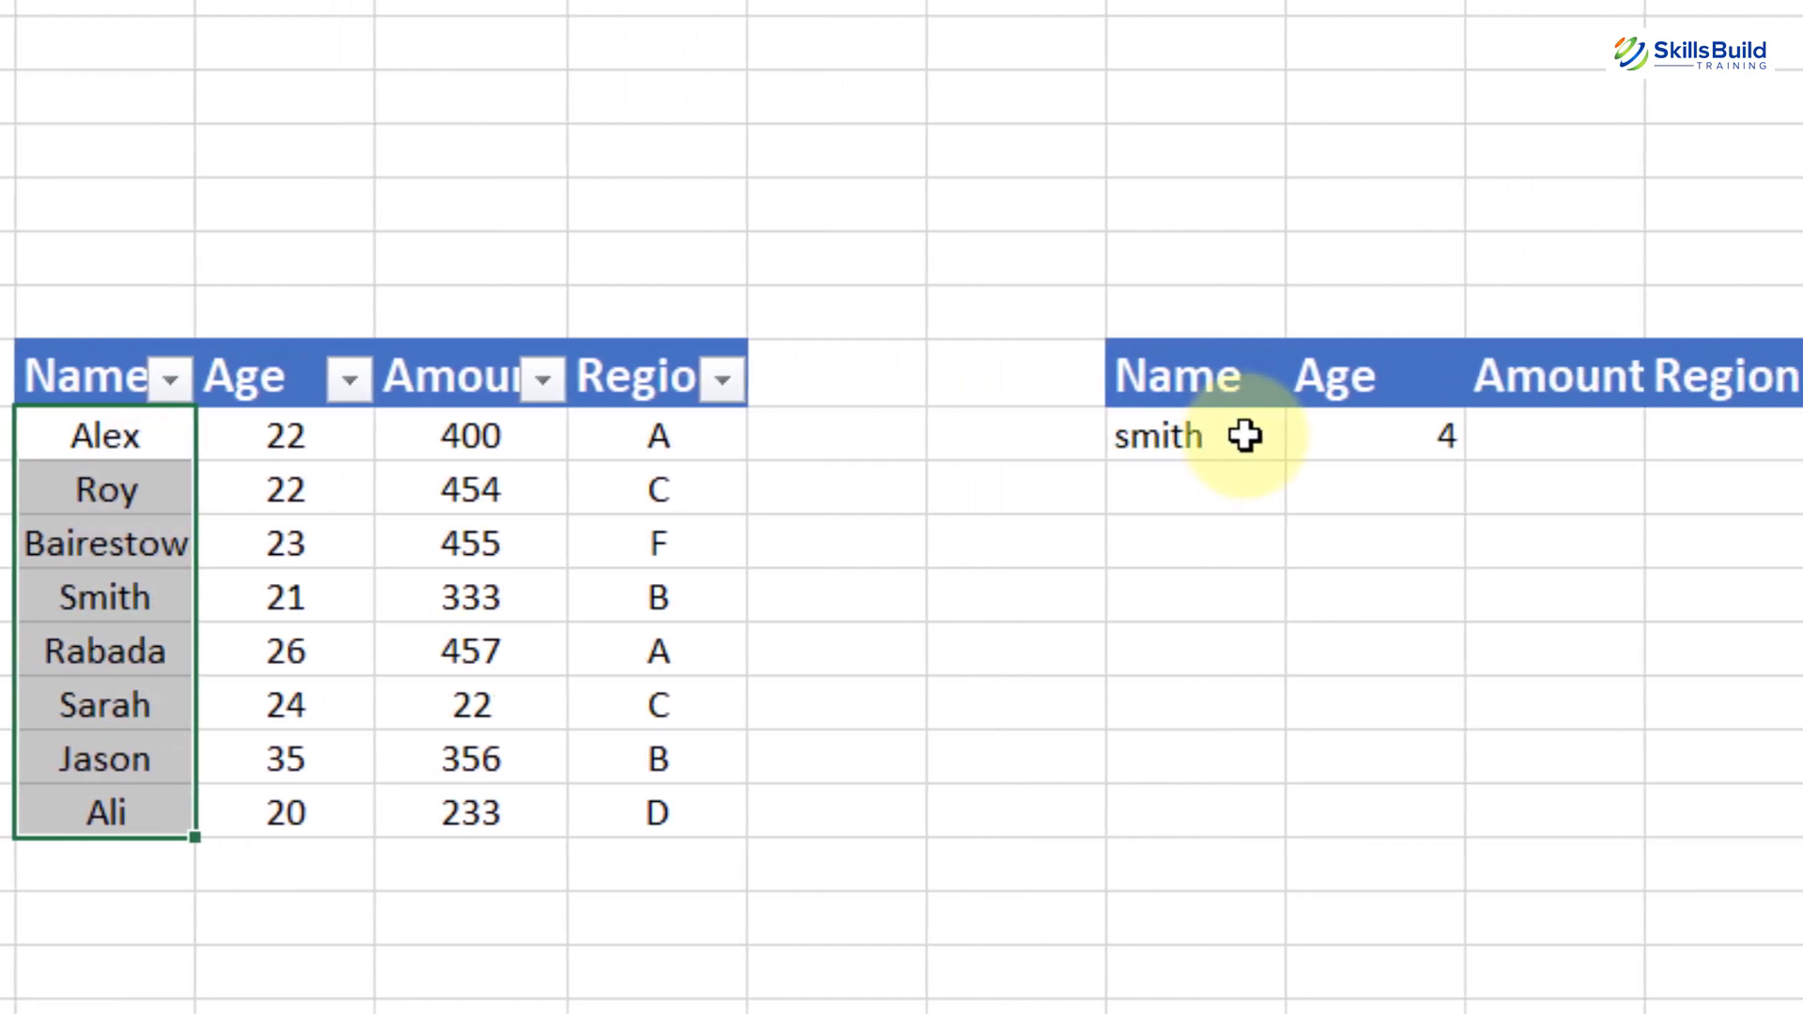
pyautogui.click(1555, 435)
pyautogui.click(1672, 436)
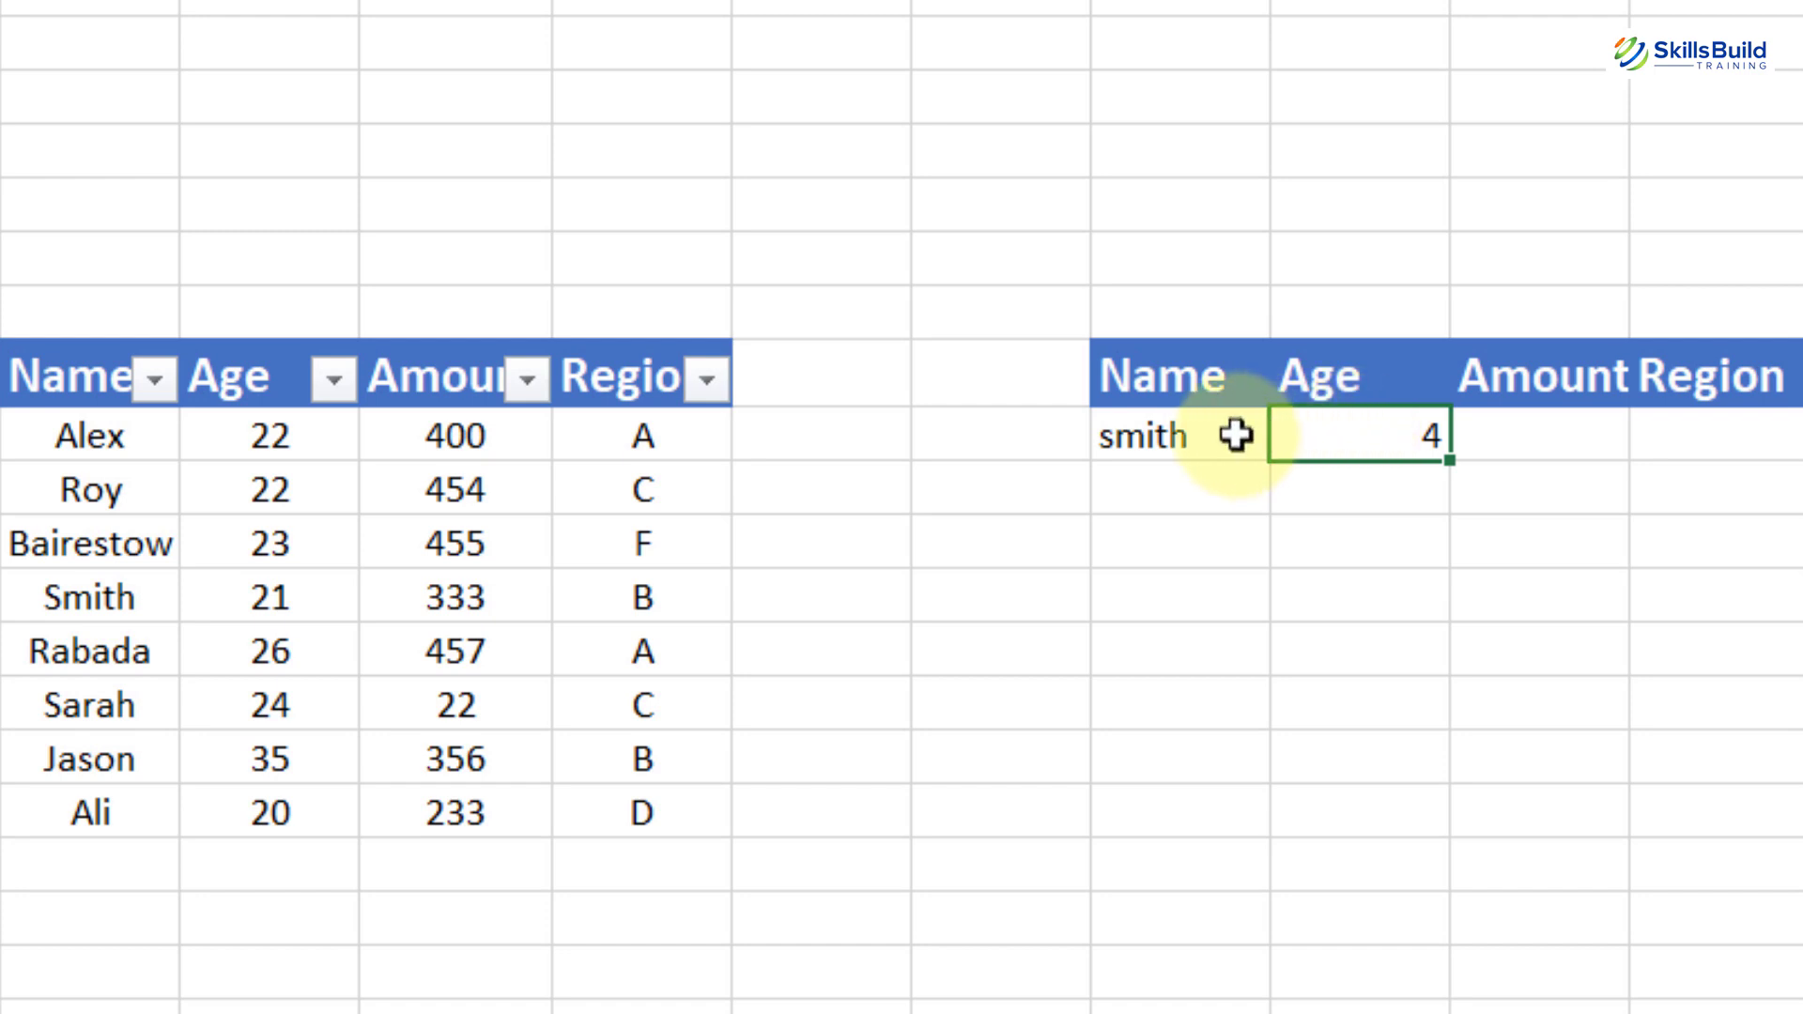
# Replace the lookup name in I35 with the name listed in C41
pyautogui.click(1144, 436)
pyautogui.write('Jason')
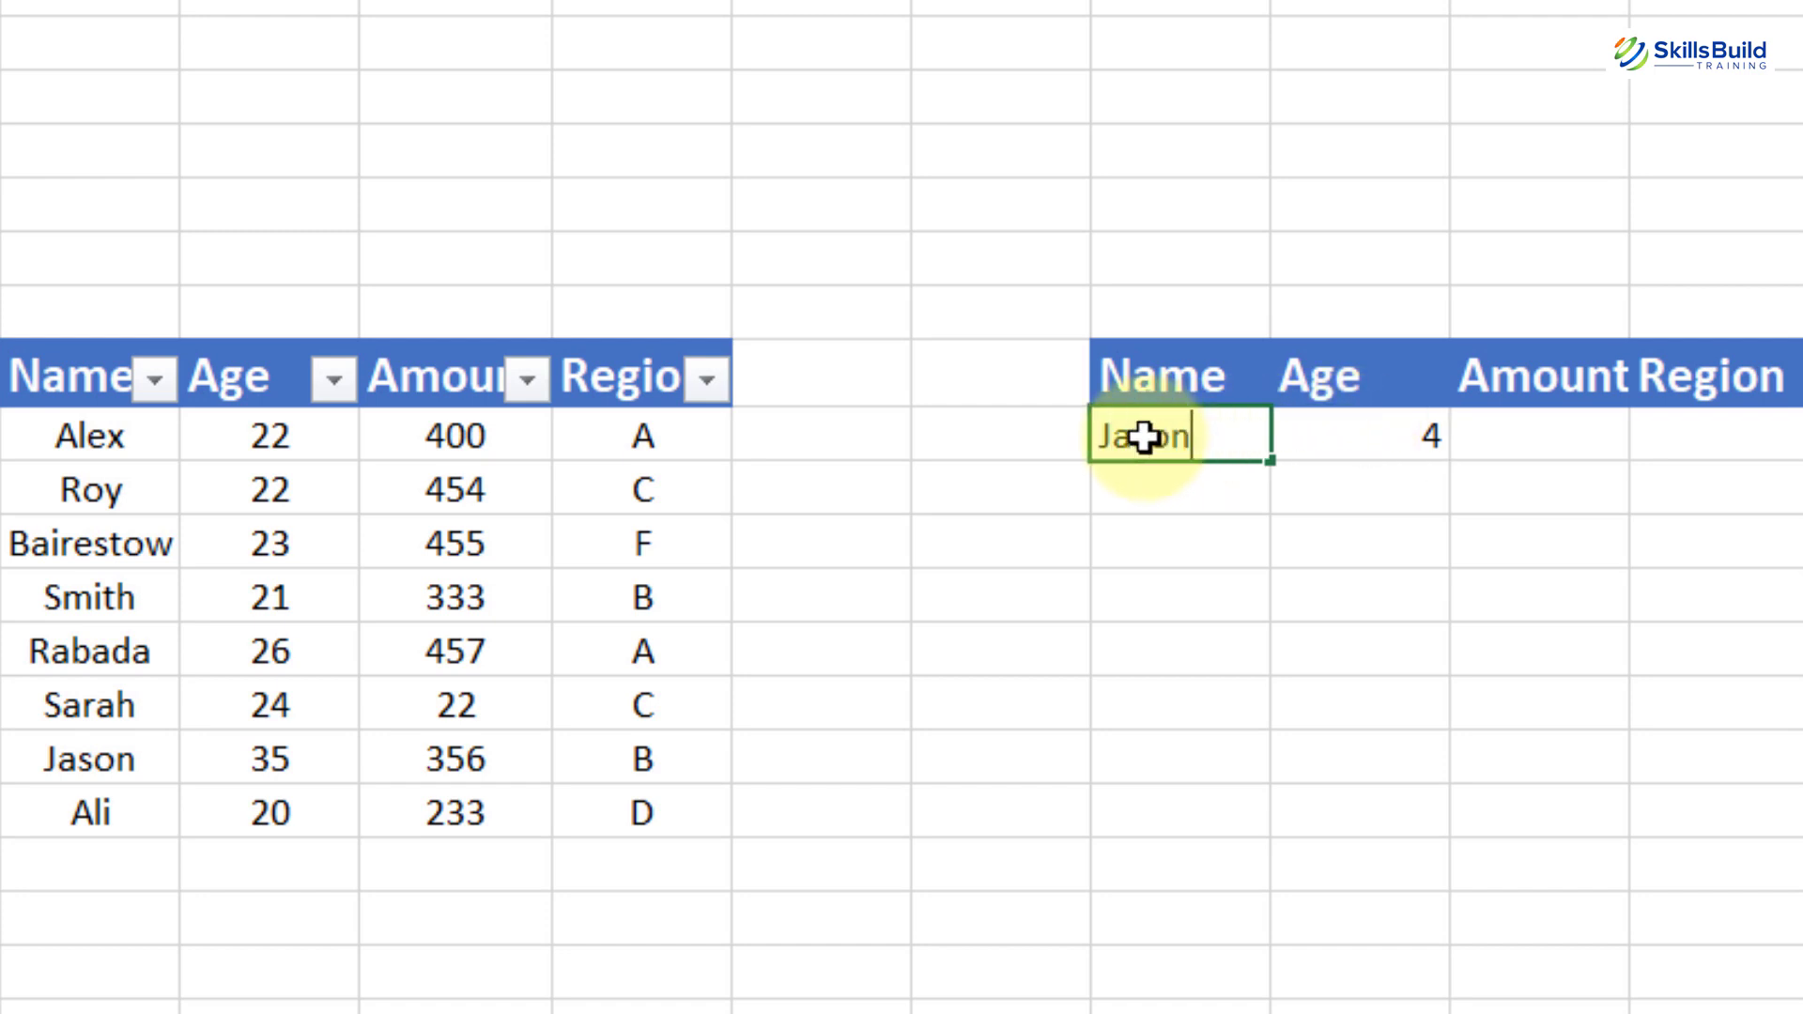
pyautogui.press('Return')
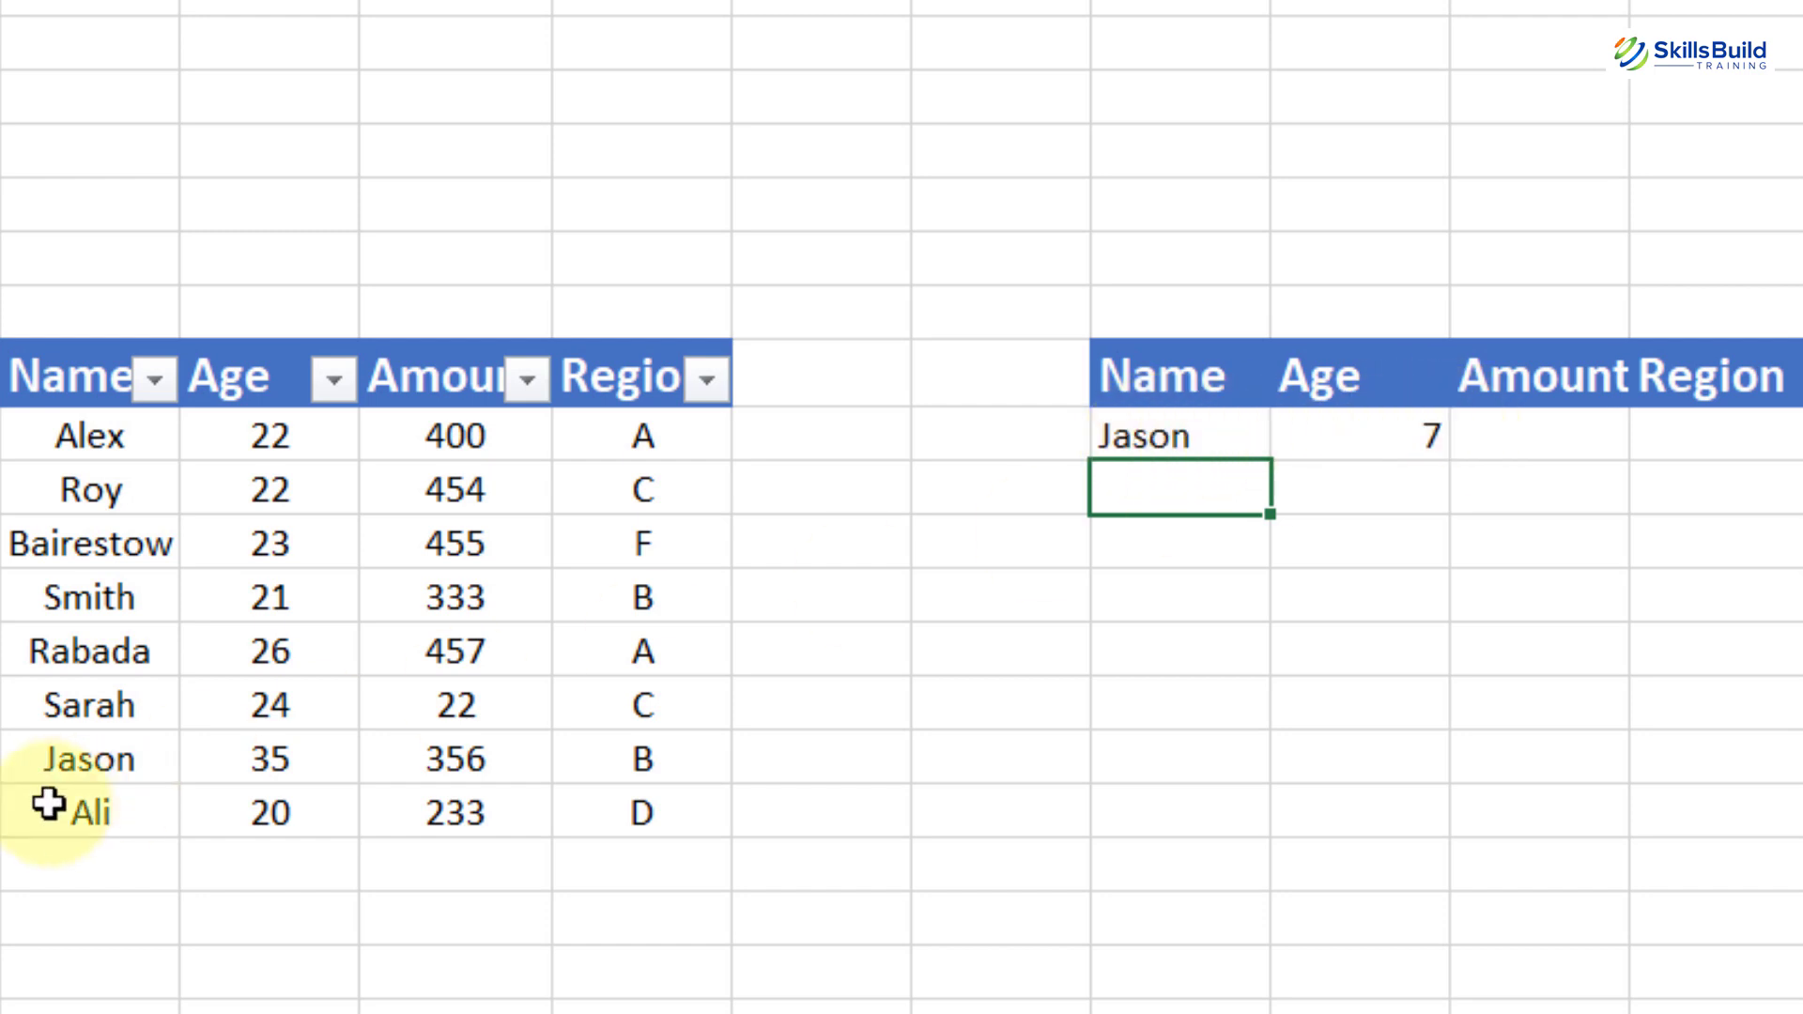
pyautogui.click(1179, 441)
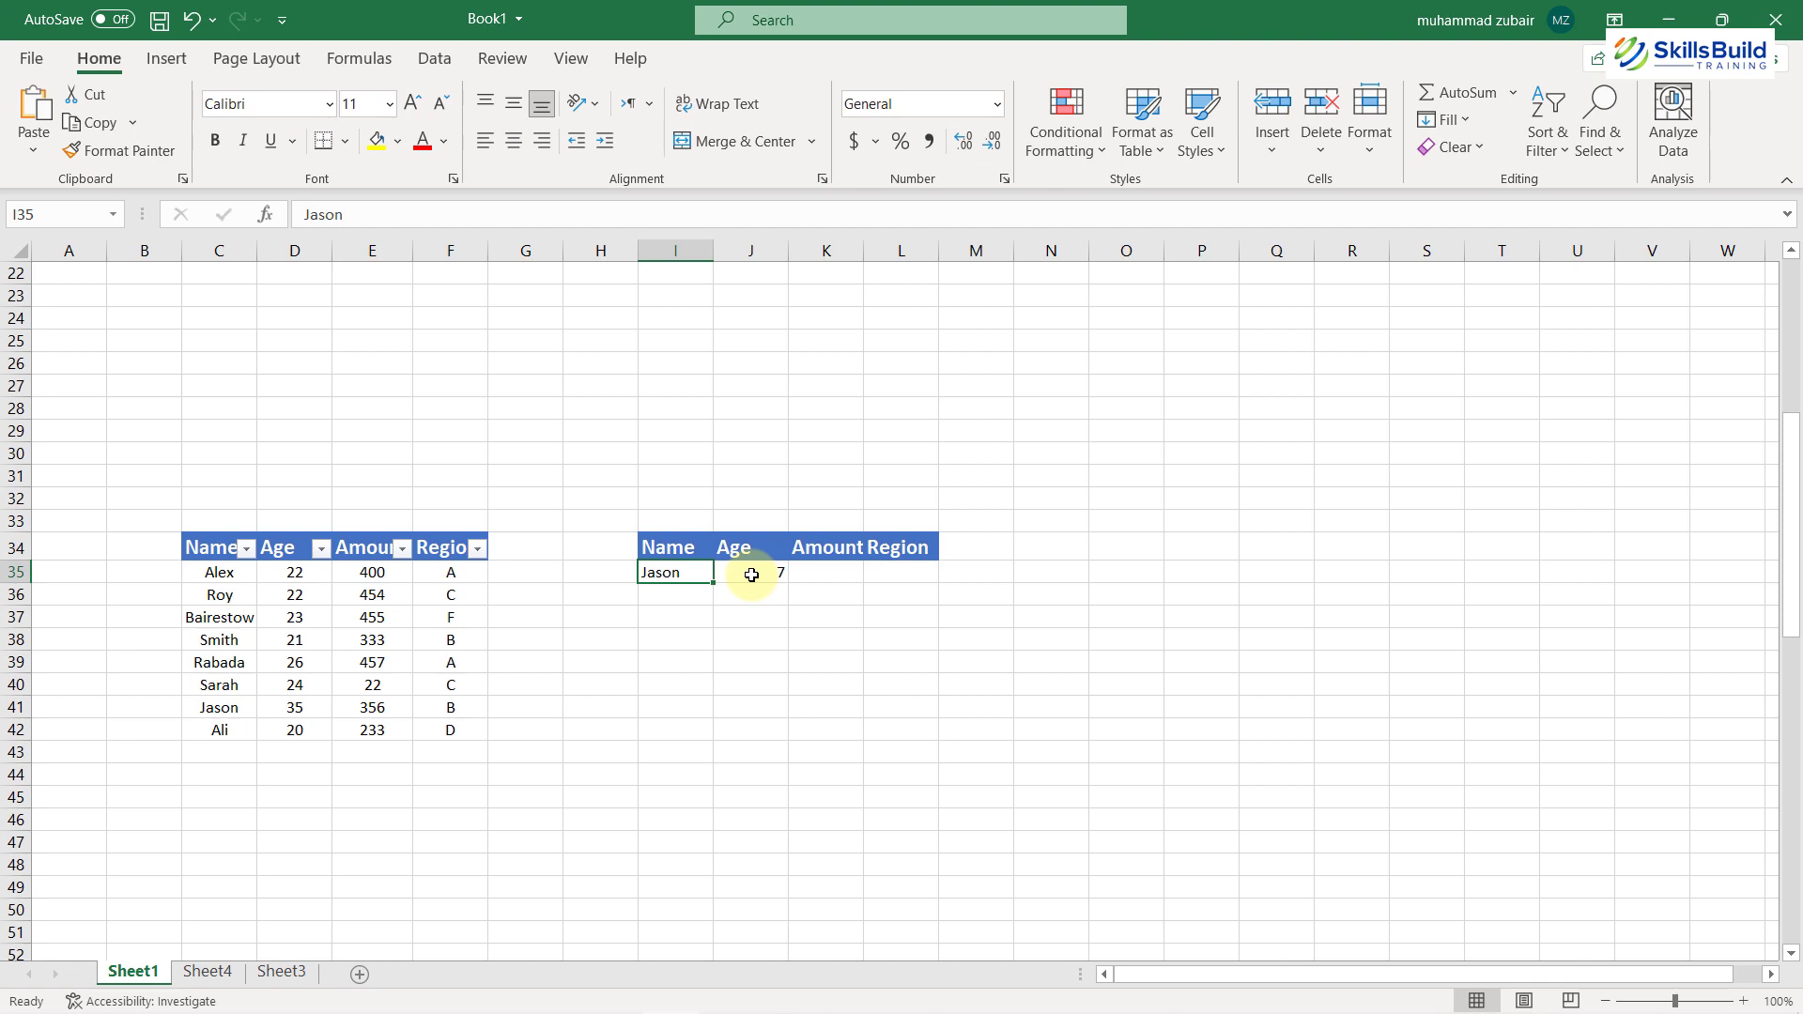
# Select the empty cell I40 below the lookup table
pyautogui.press('Down')
pyautogui.press('Down')
pyautogui.press('Down')
pyautogui.press('Down')
pyautogui.press('Down')
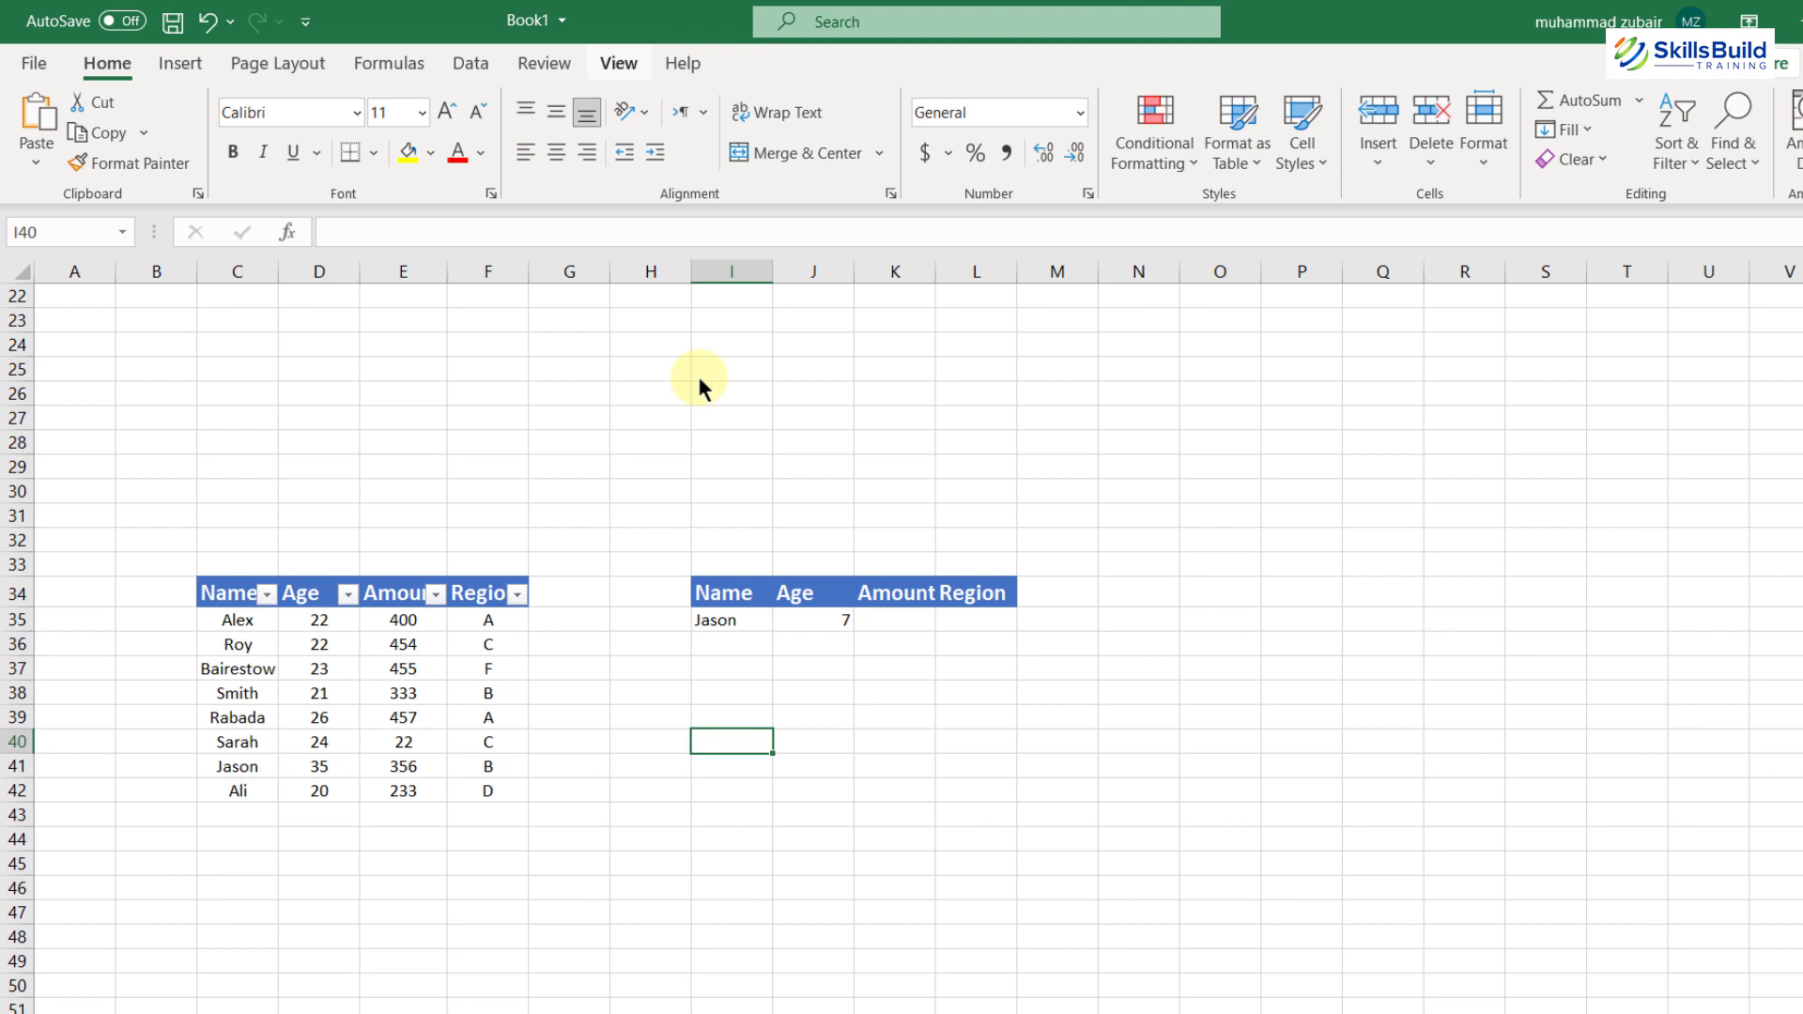
# Run the accessibility check on the workbook
pyautogui.click(502, 59)
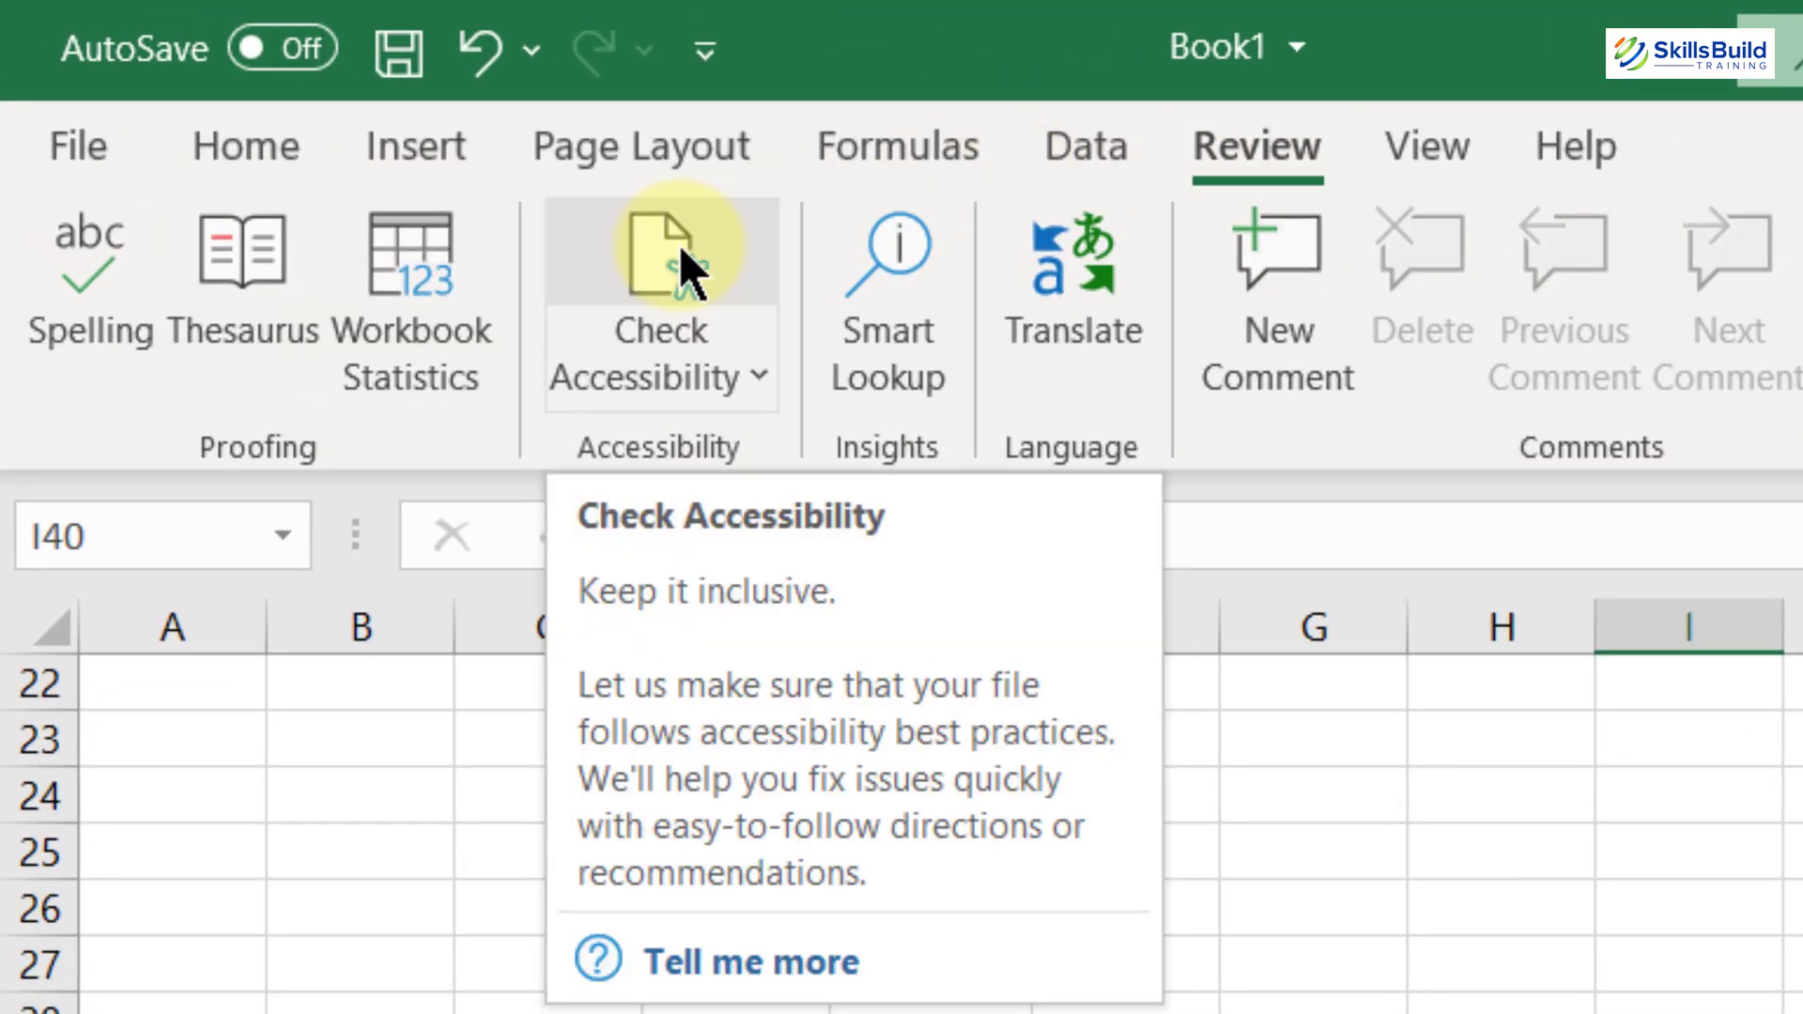
pyautogui.click(679, 244)
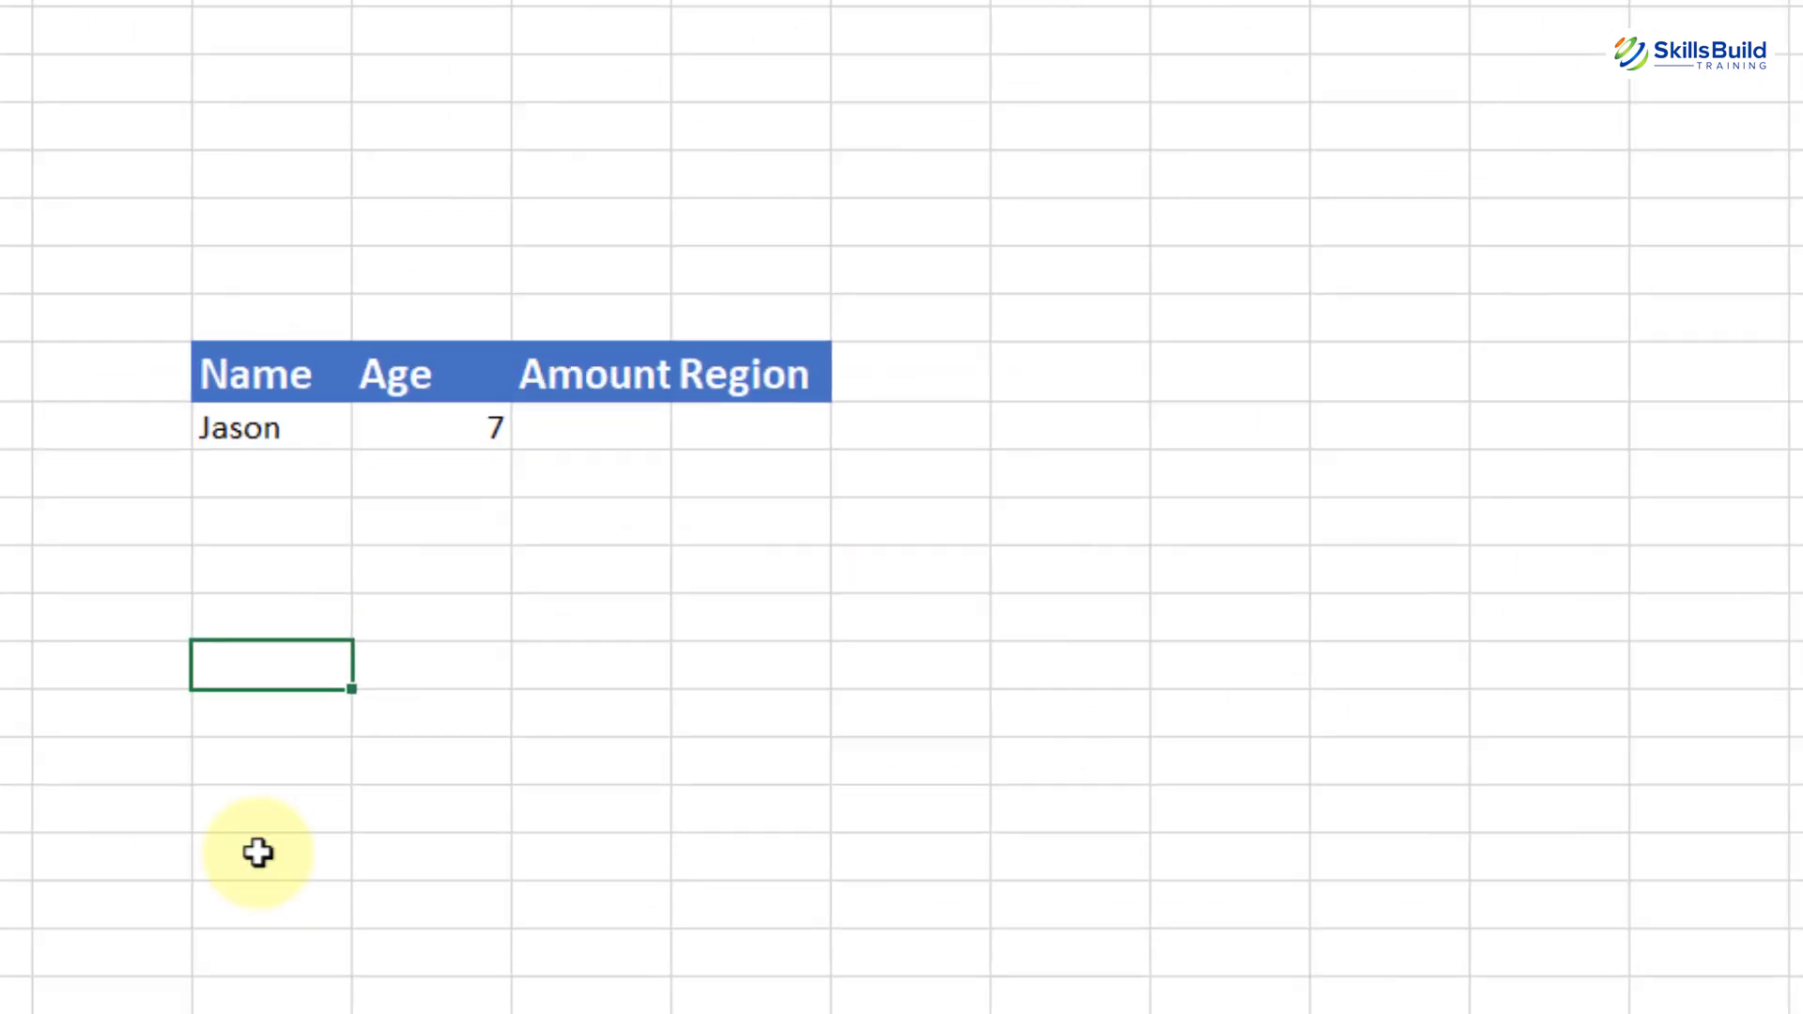
pyautogui.click(342, 939)
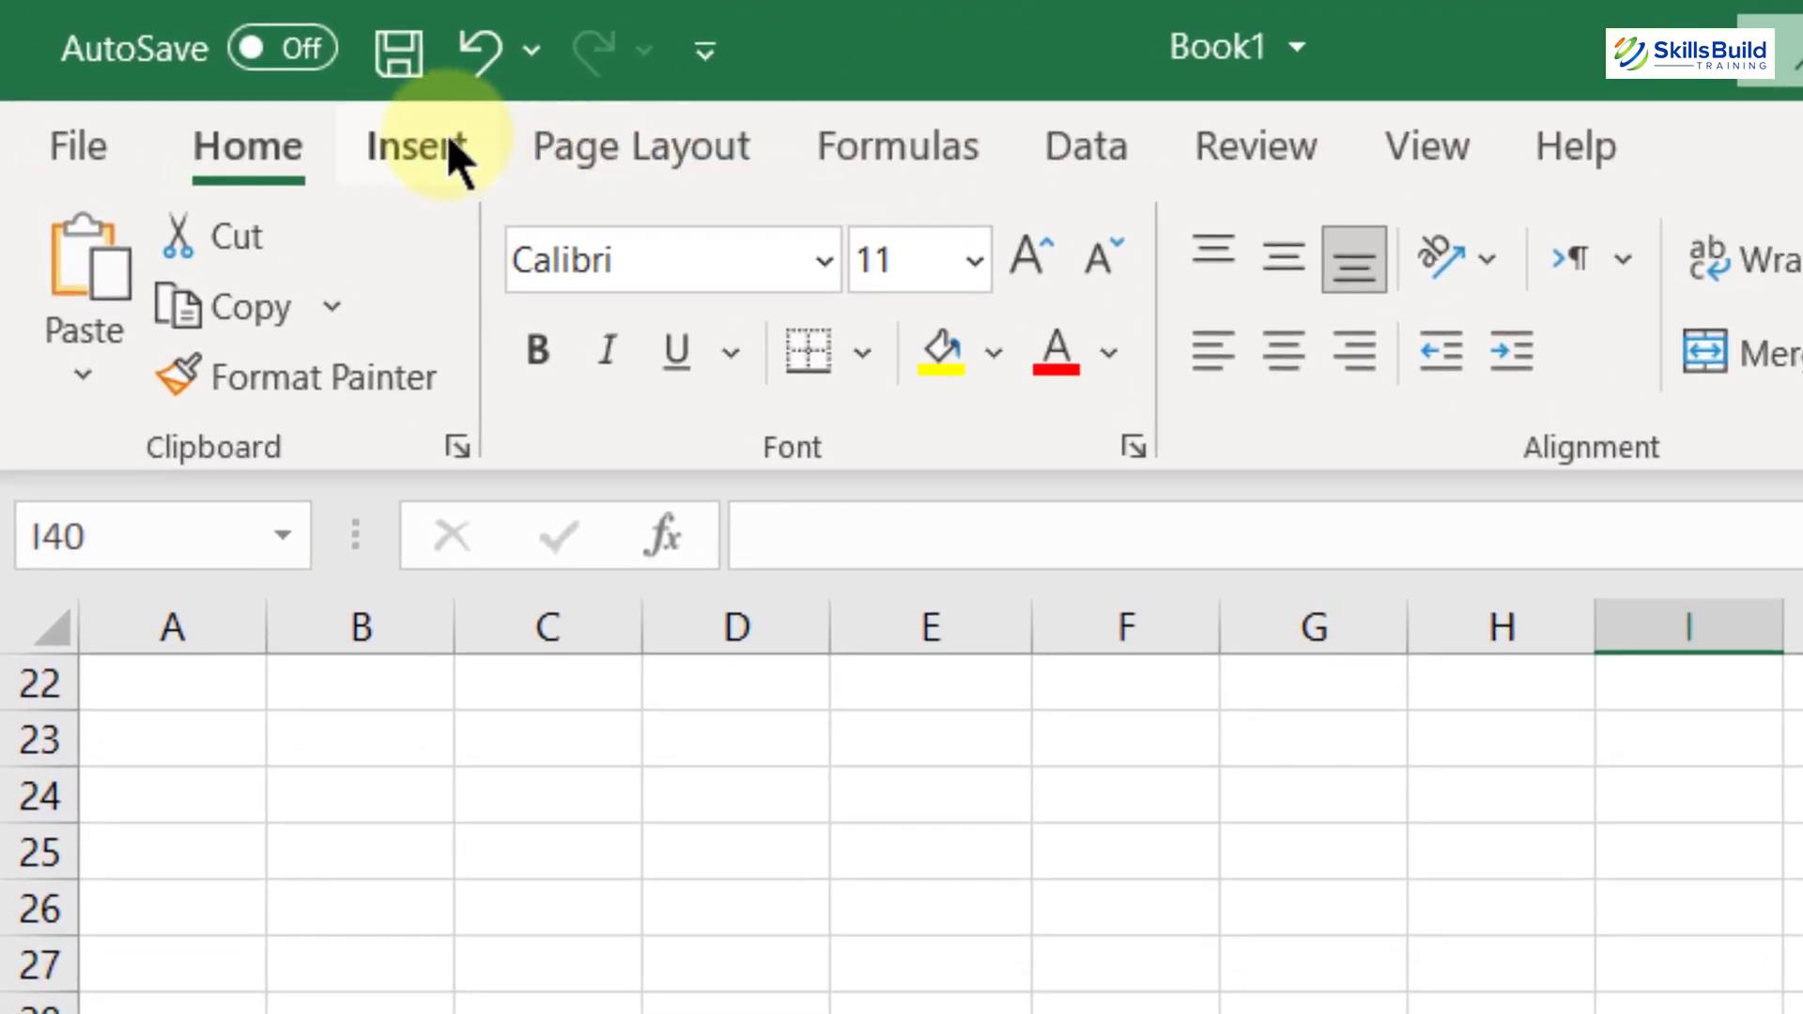
# Open the stock image library for inserting pictures and show the images in the Technology category
pyautogui.click(172, 58)
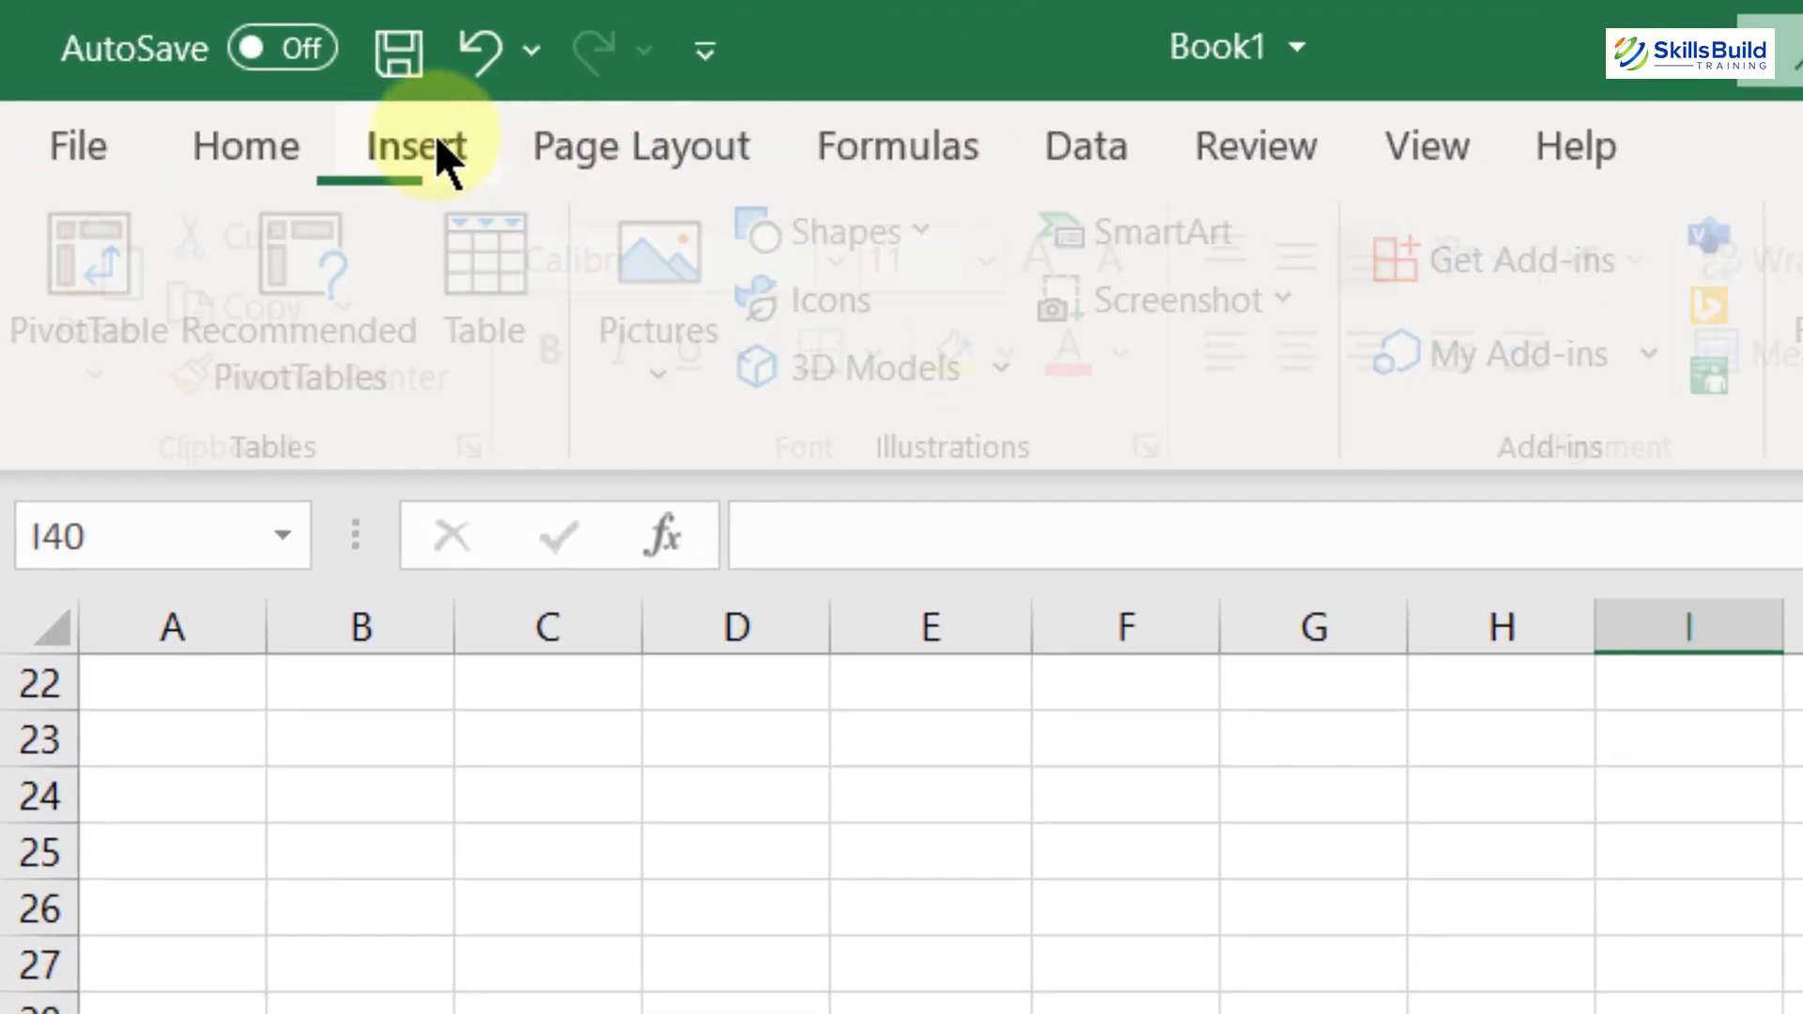
pyautogui.click(680, 374)
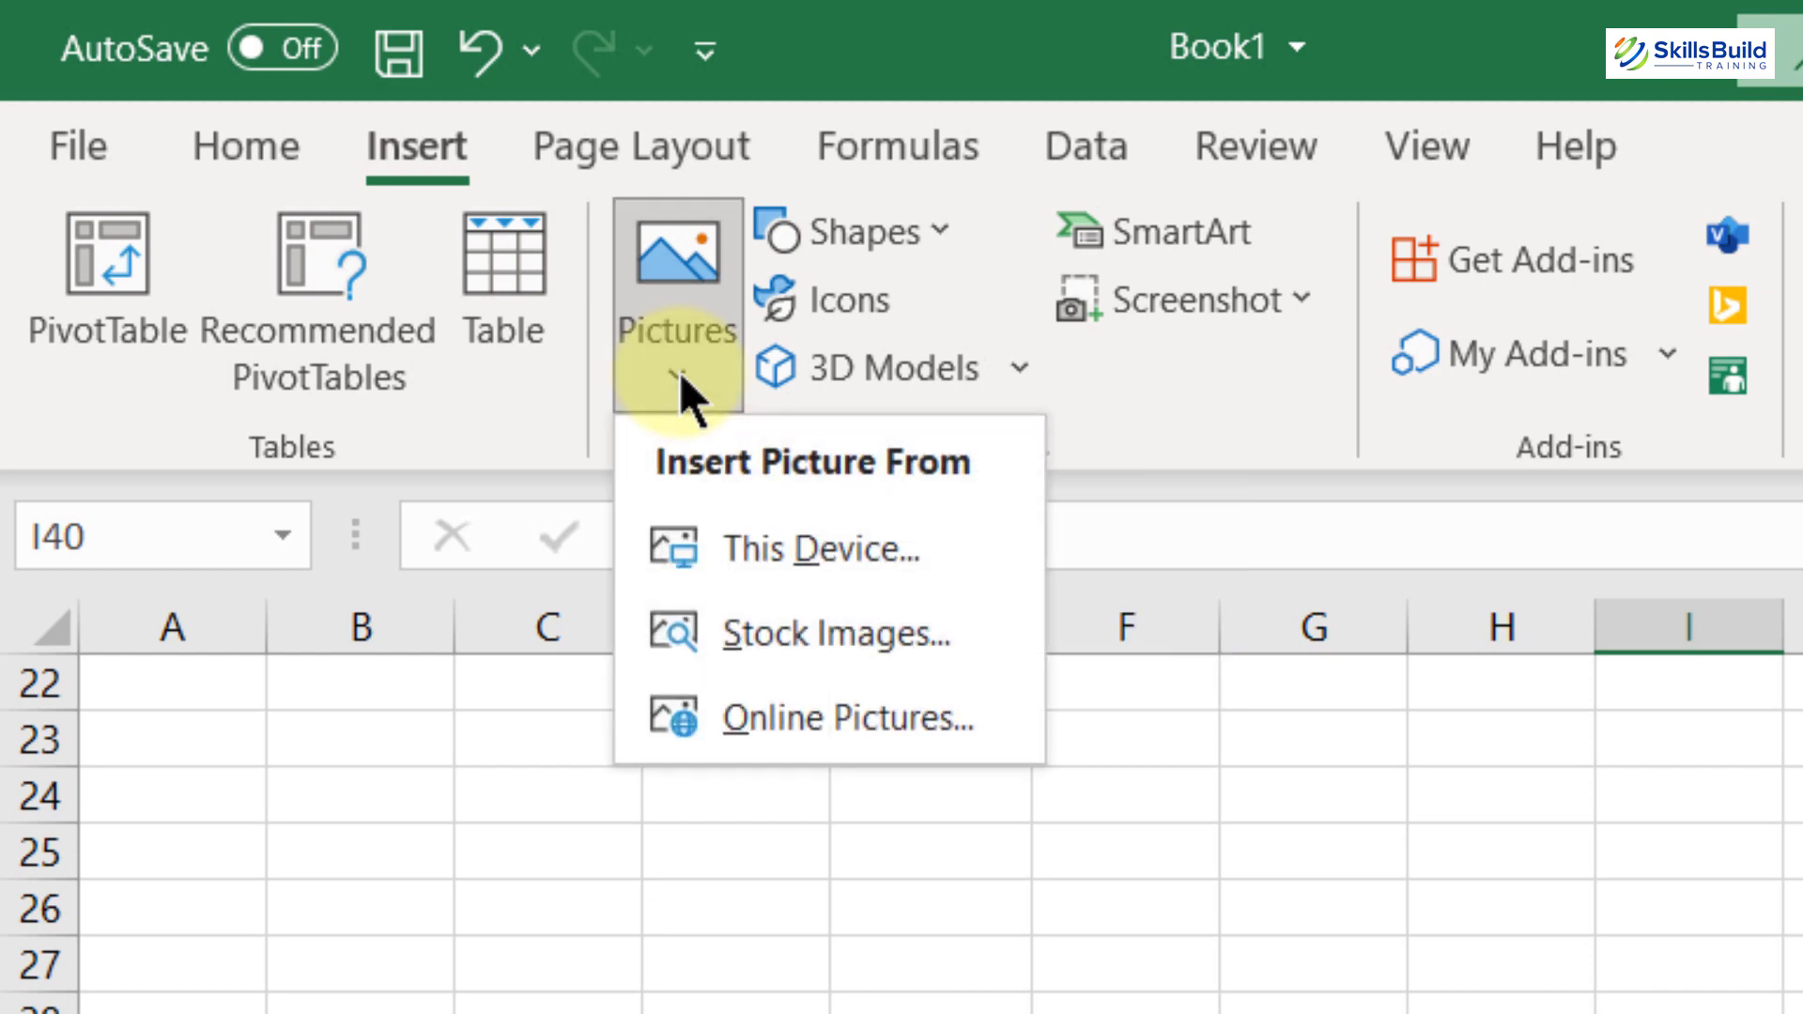
pyautogui.click(862, 637)
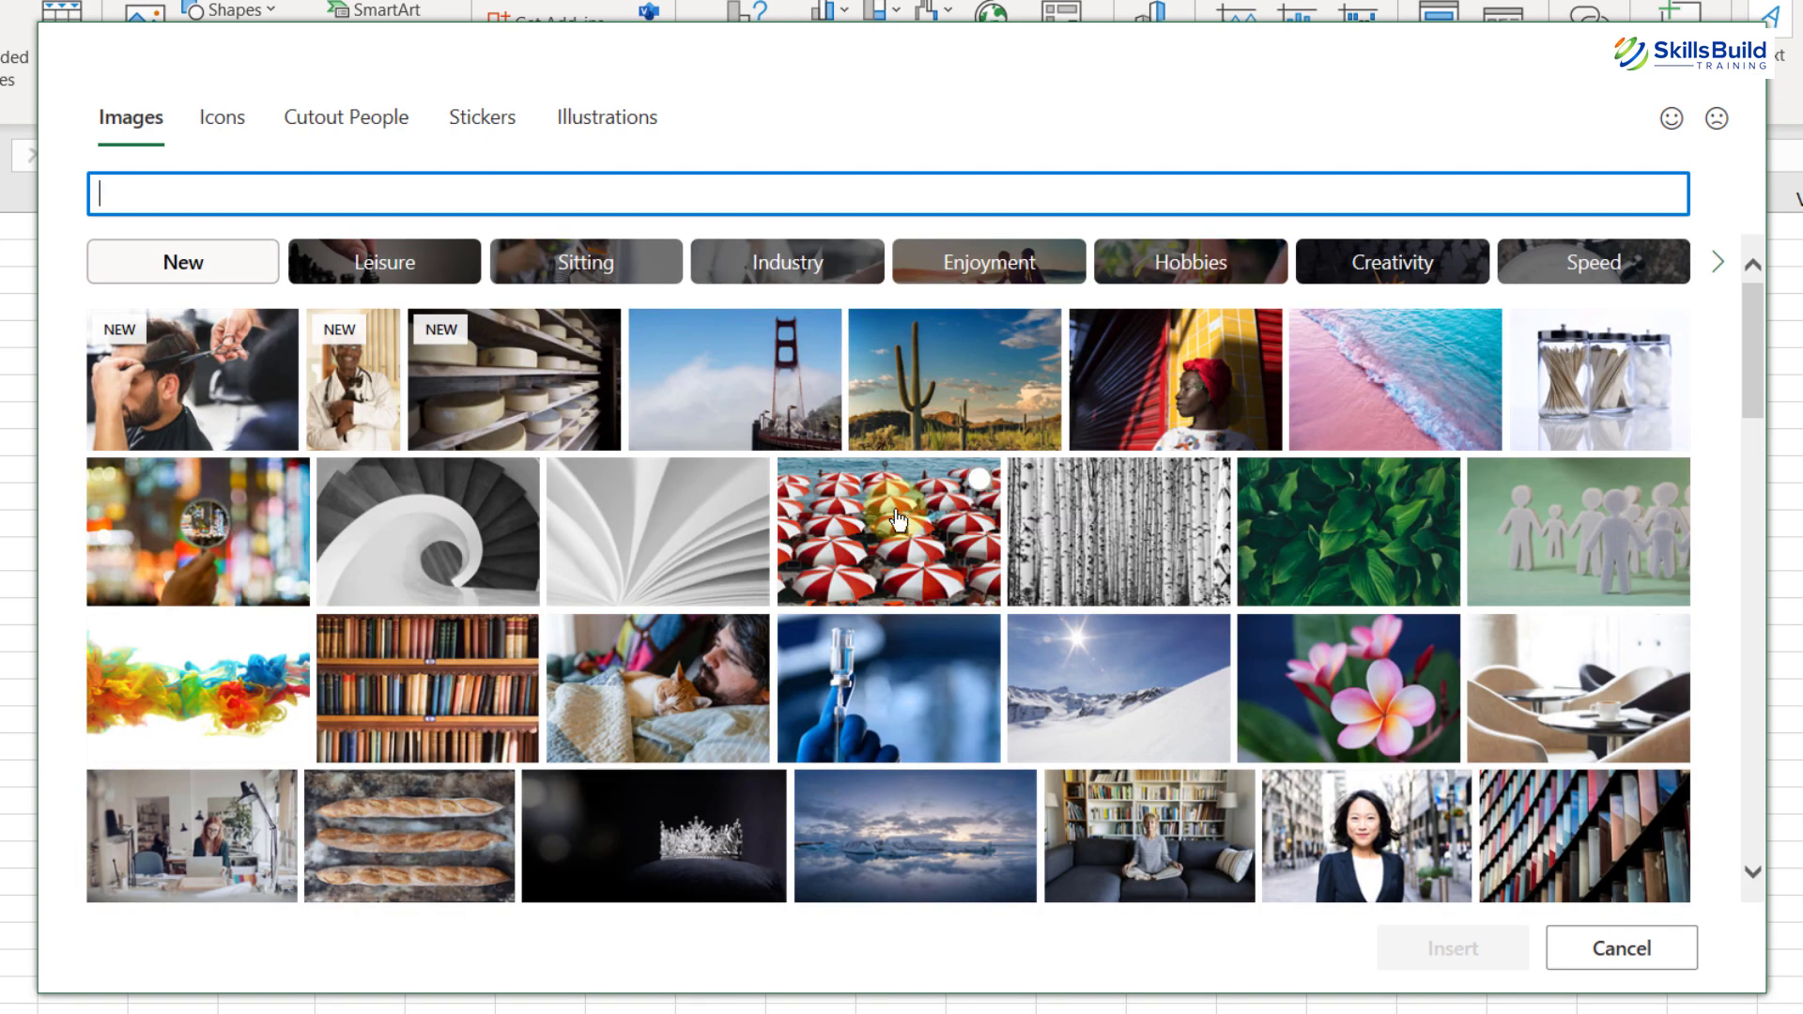
pyautogui.click(1719, 268)
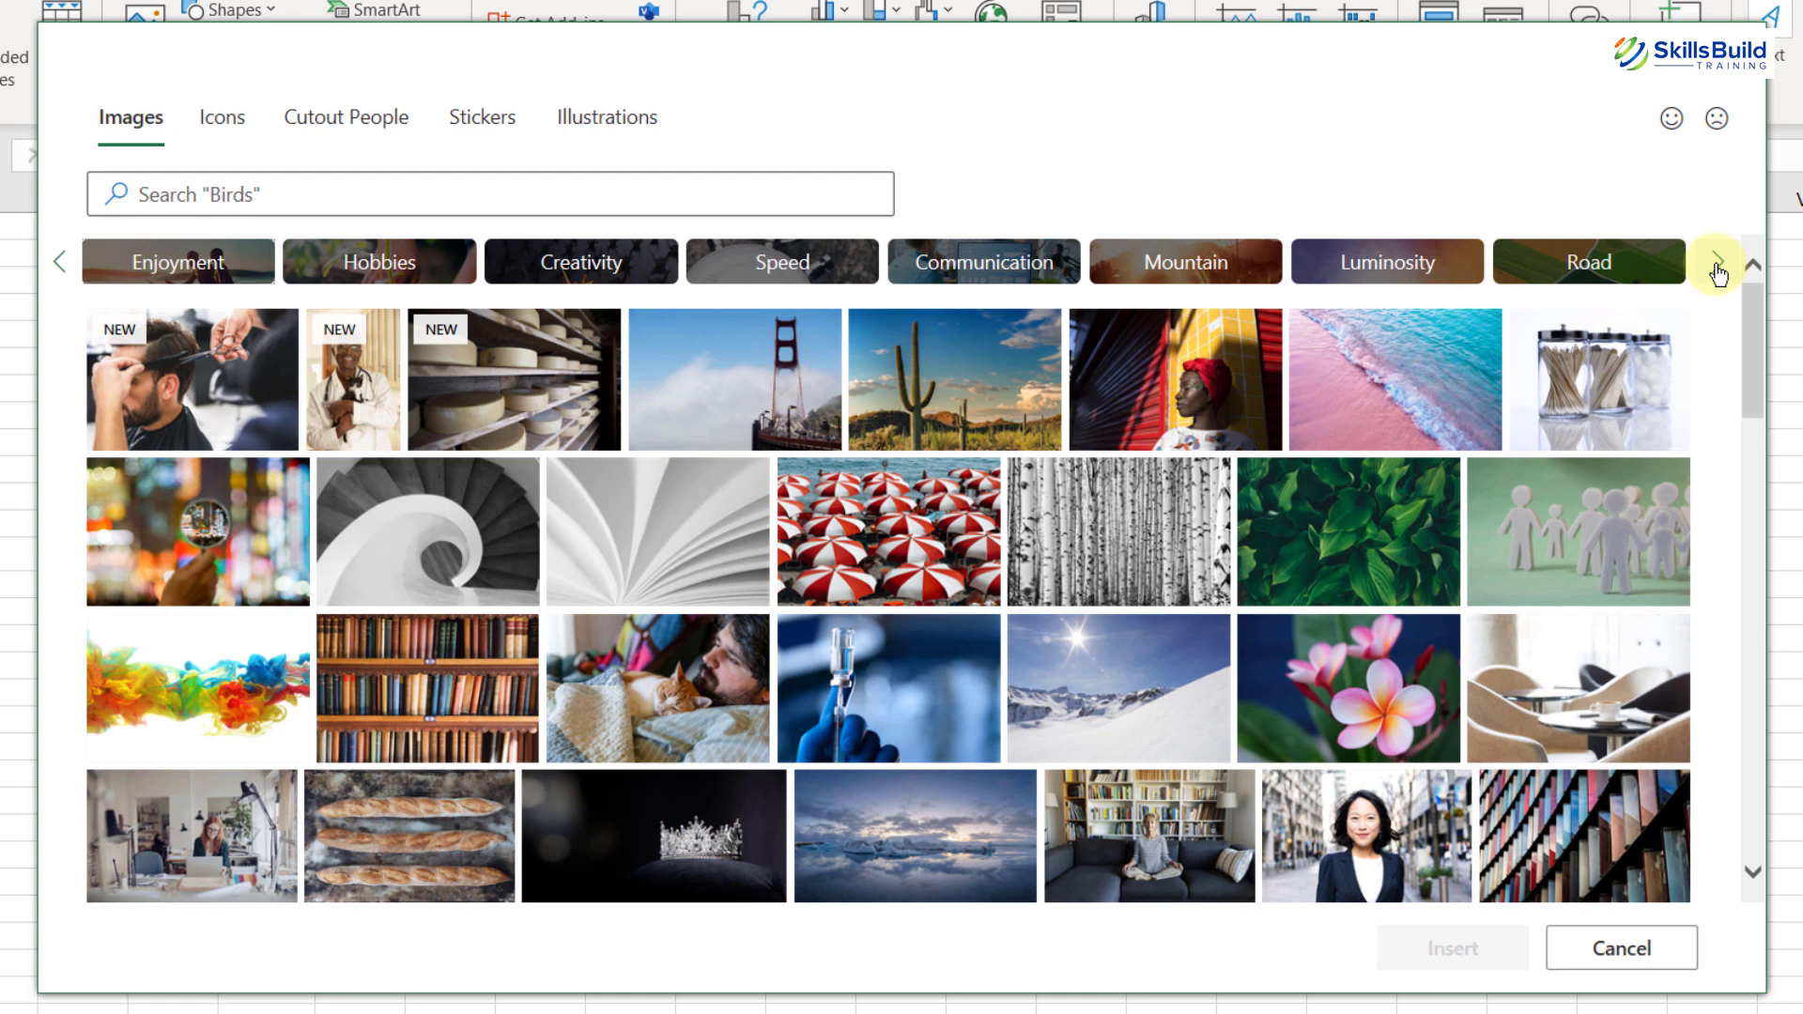
pyautogui.click(1718, 267)
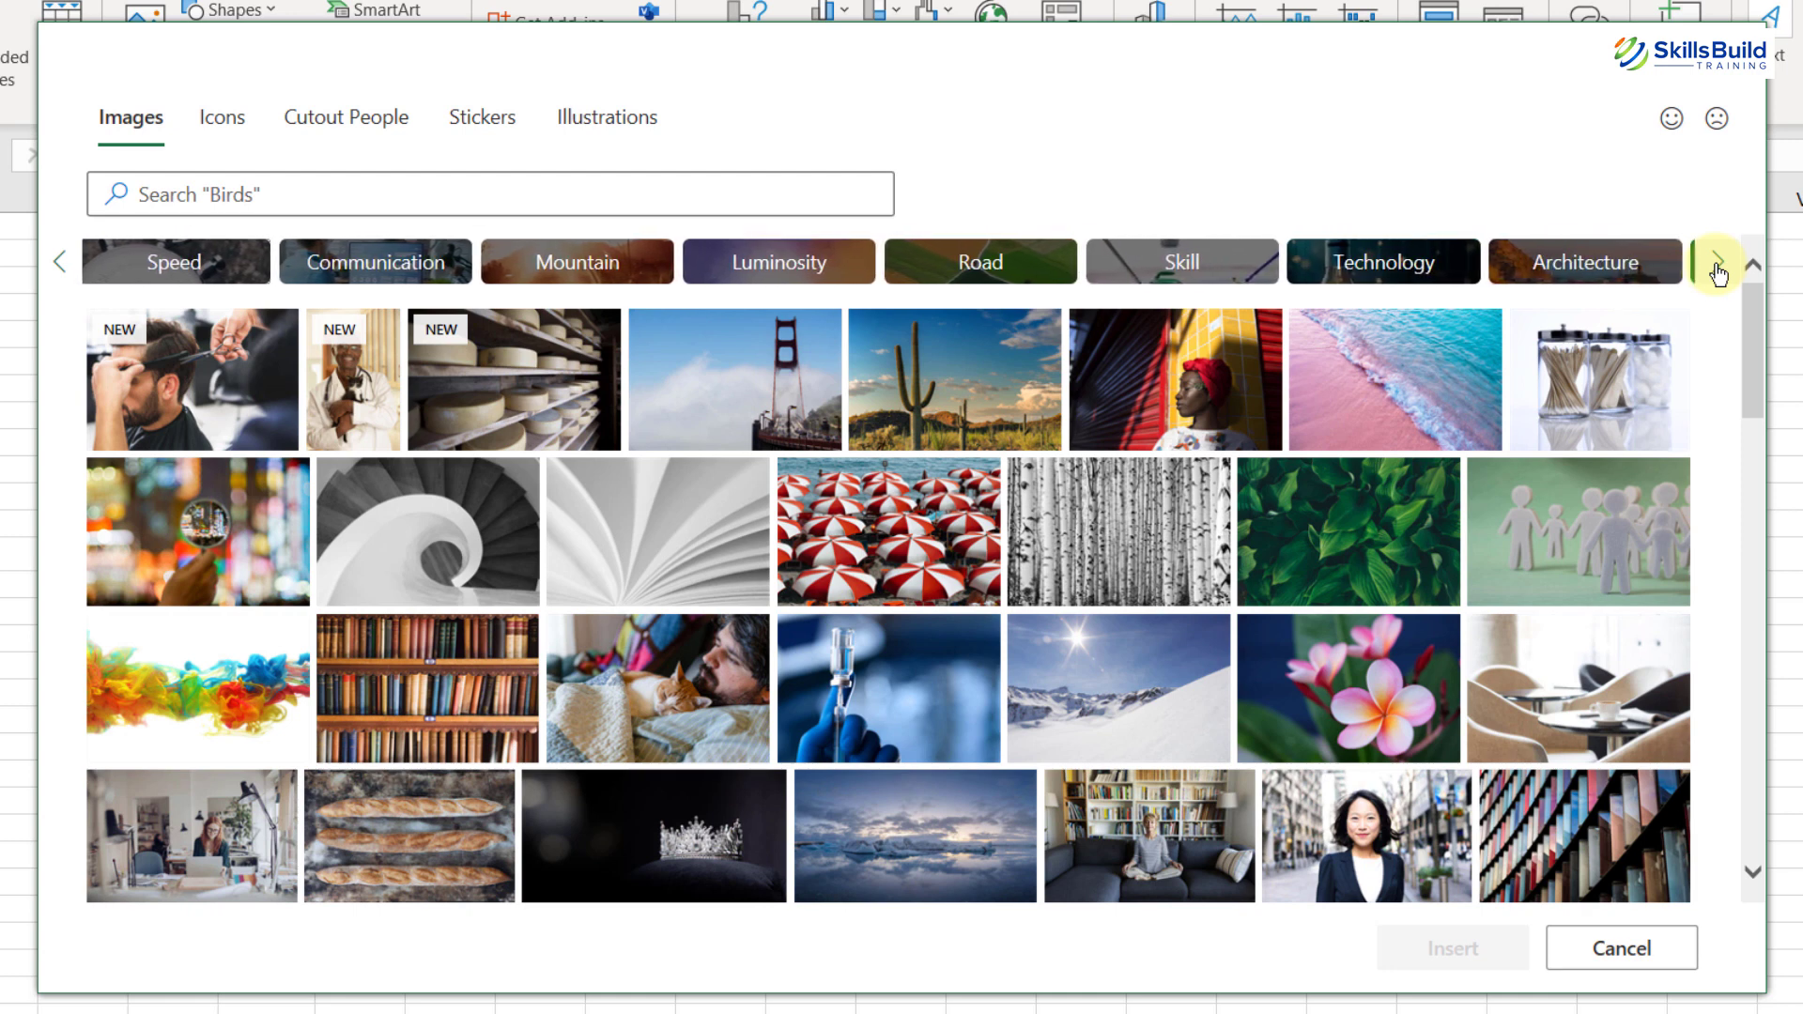
pyautogui.click(1718, 268)
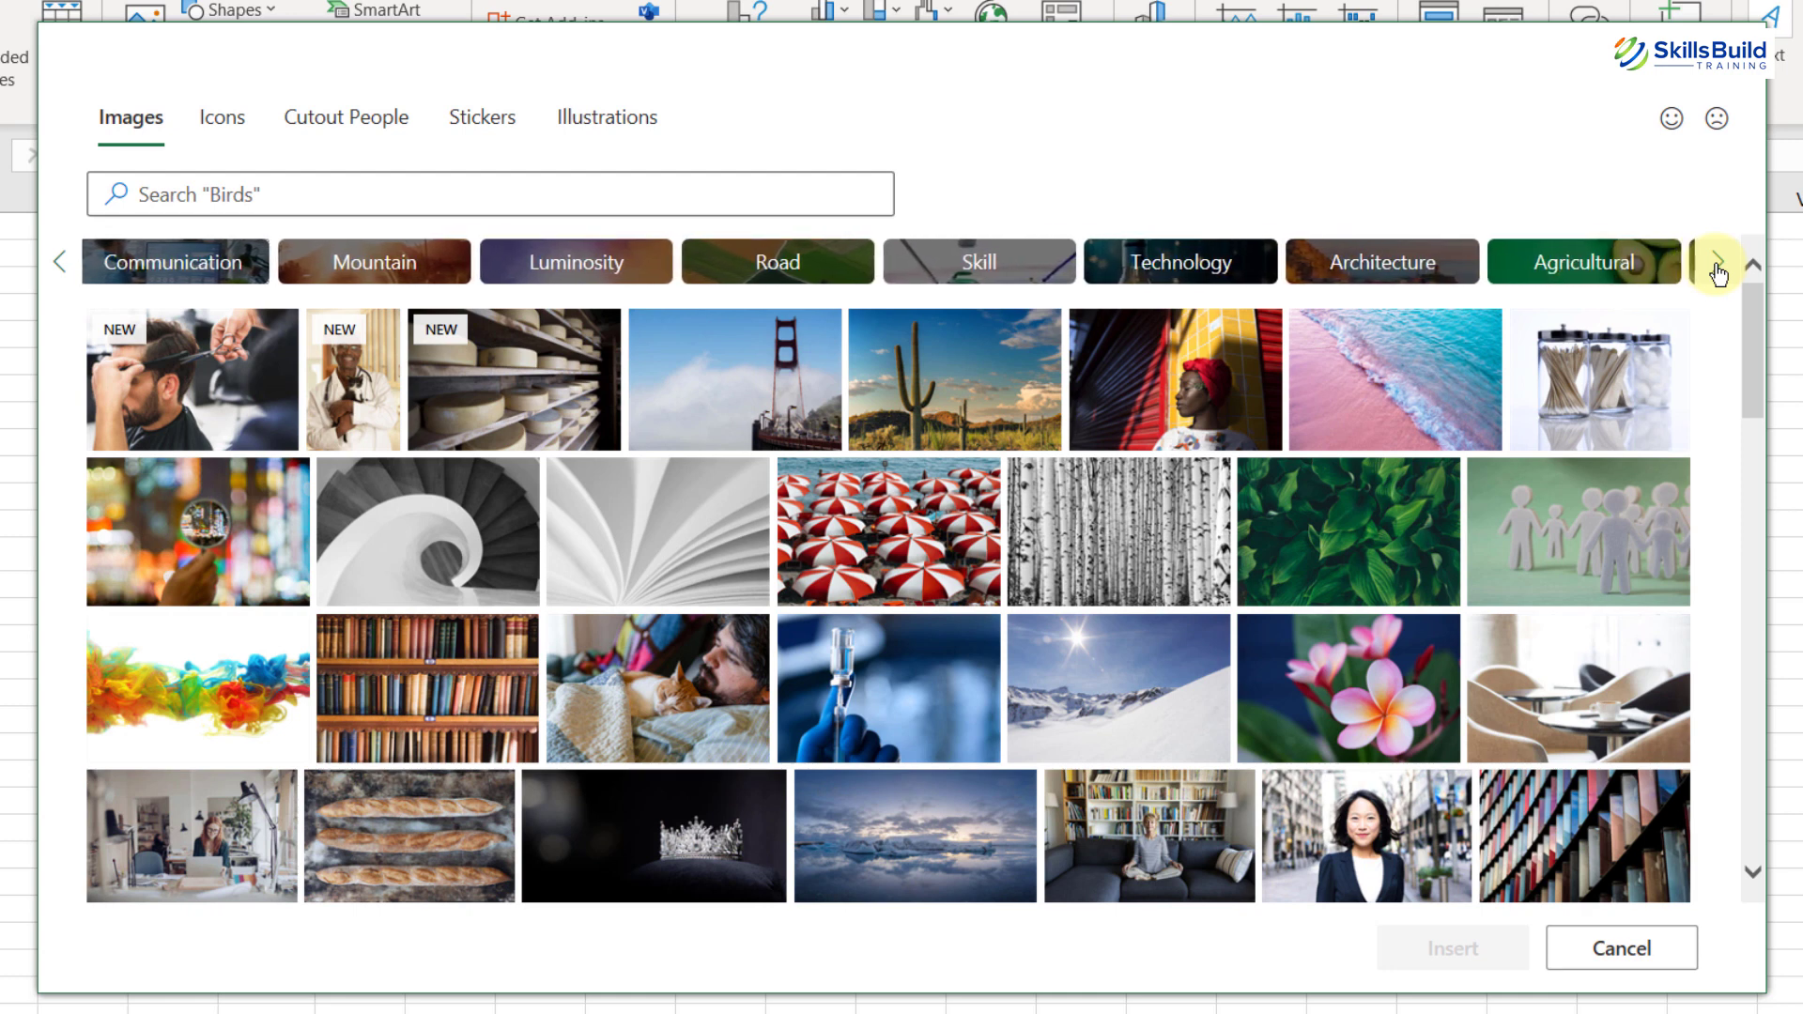
pyautogui.click(1191, 270)
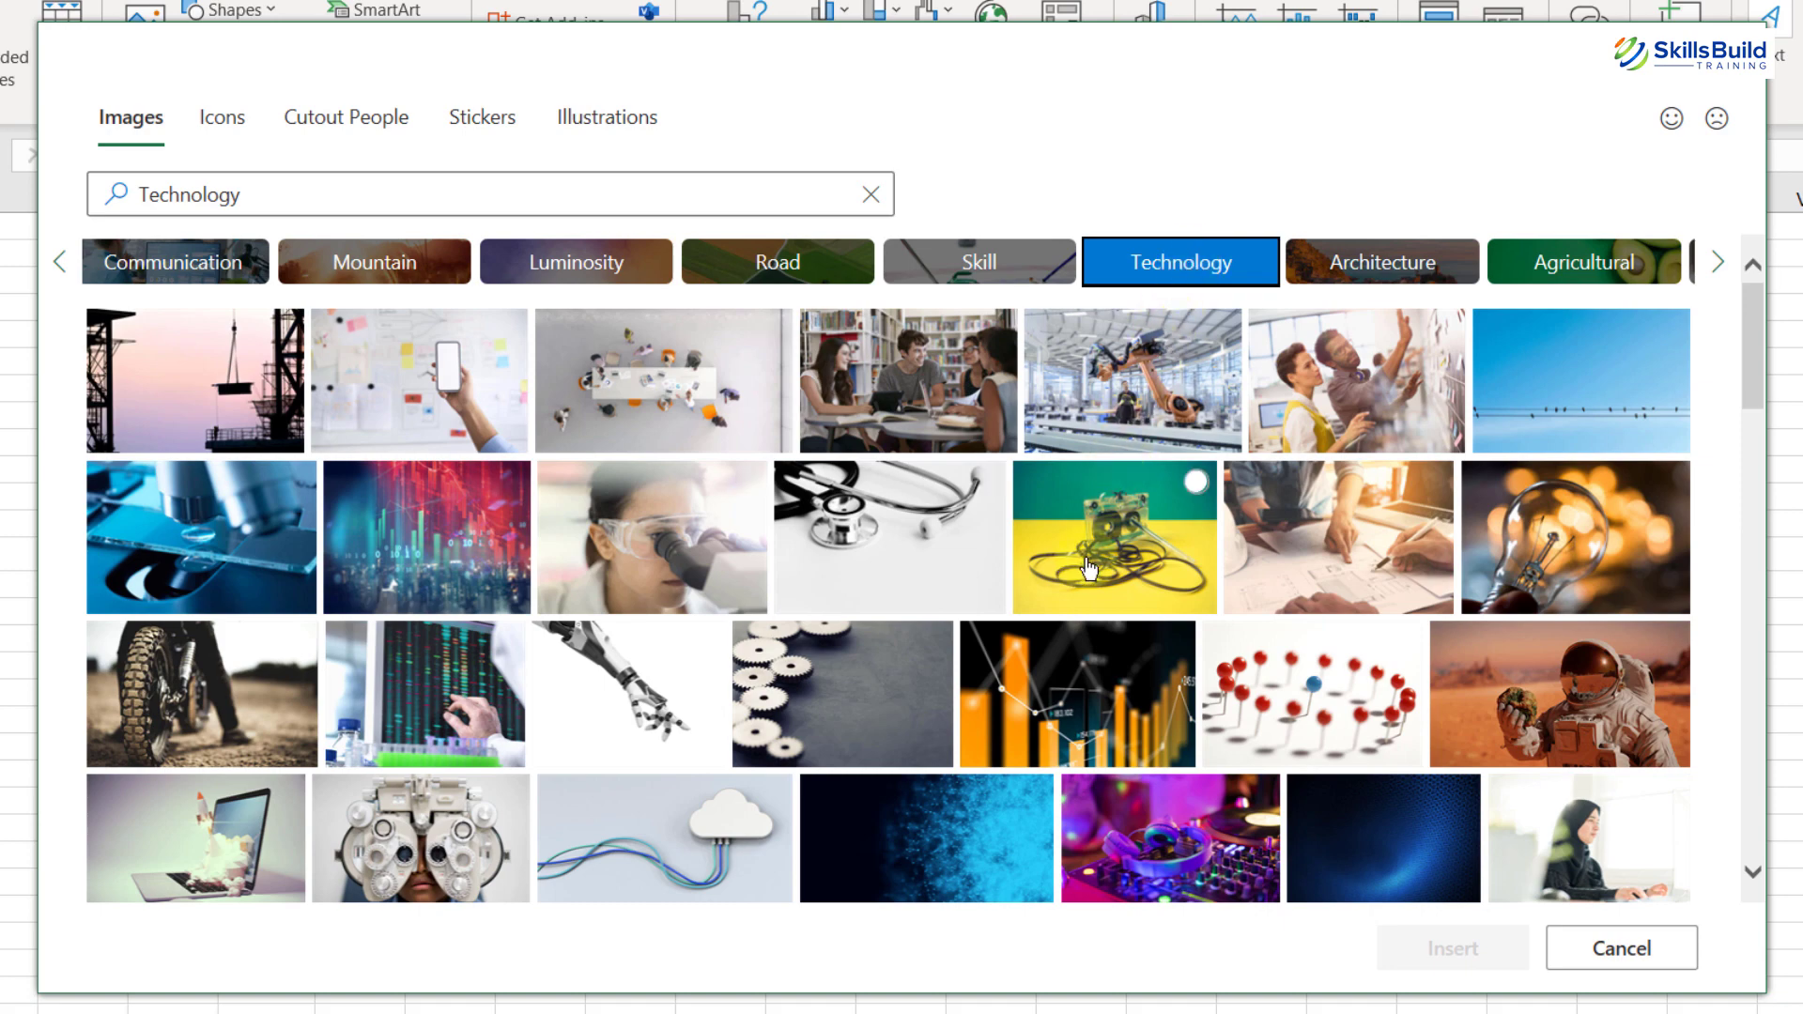
# Insert four Technology stock images: the eye-examination device, the laptop with the rocket, the motorcycle wheel and the hand at the data screen
pyautogui.scroll(-3, 1089, 568)
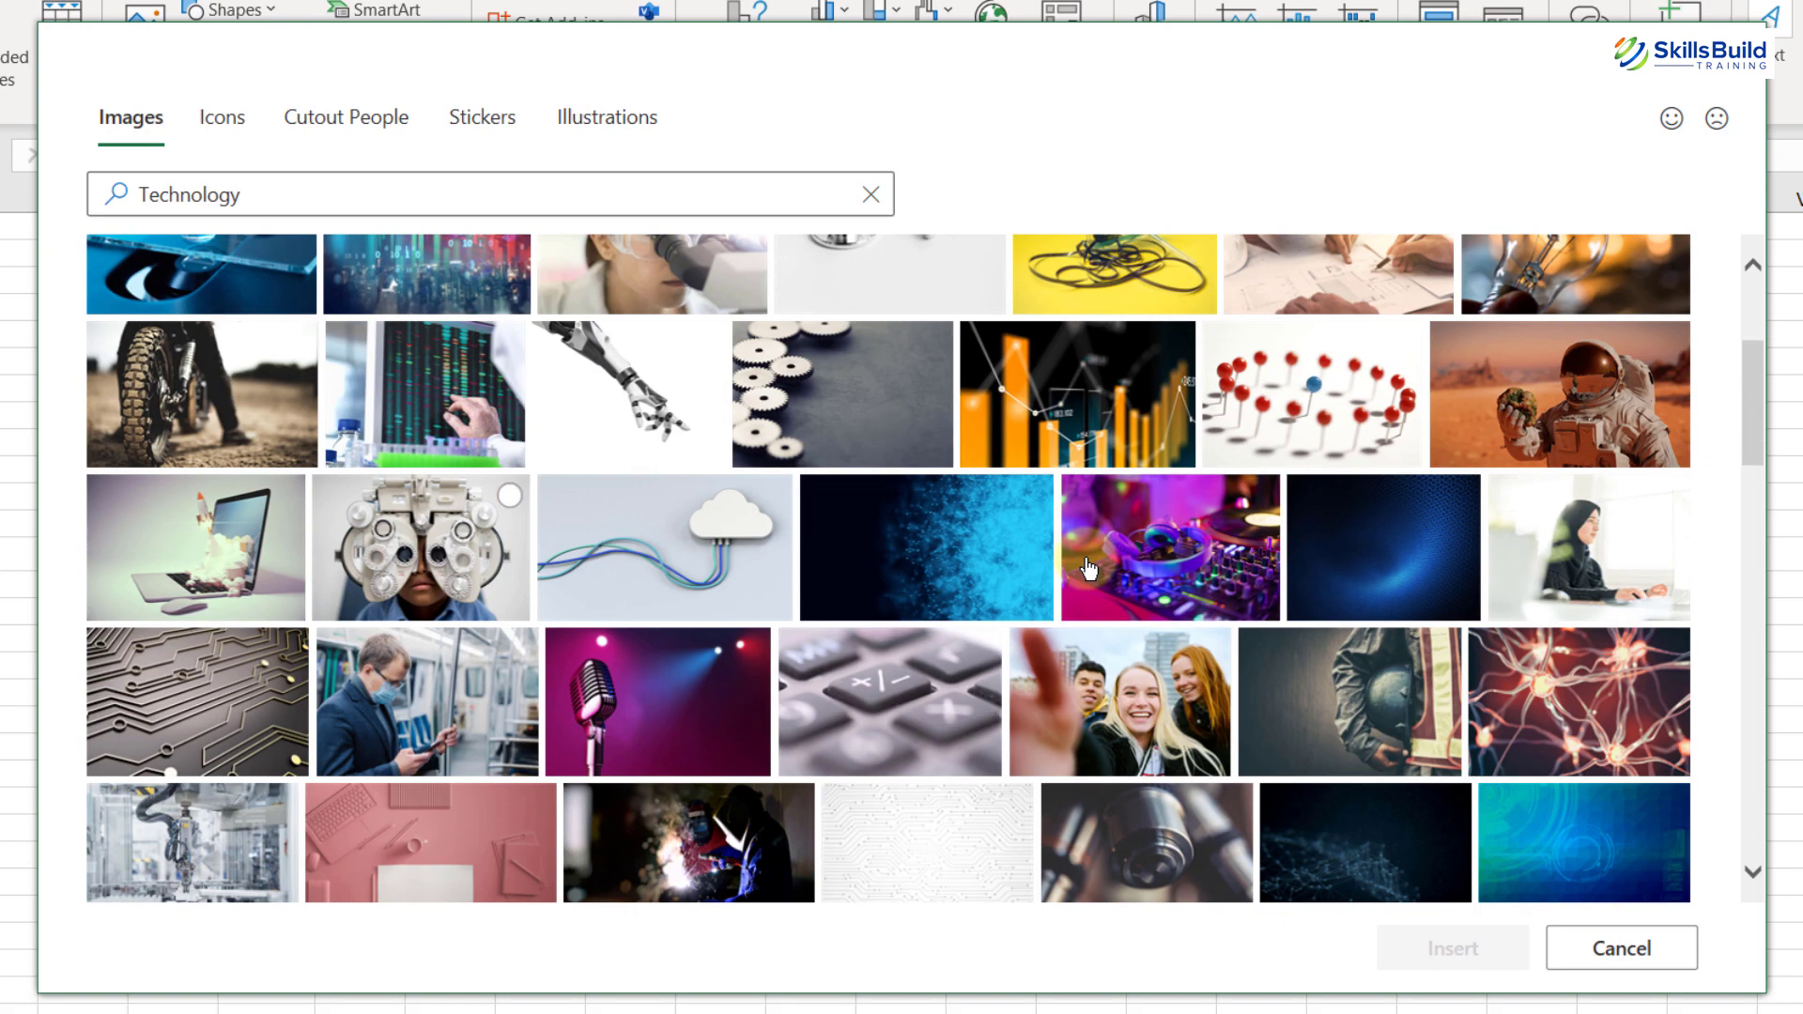
pyautogui.click(421, 555)
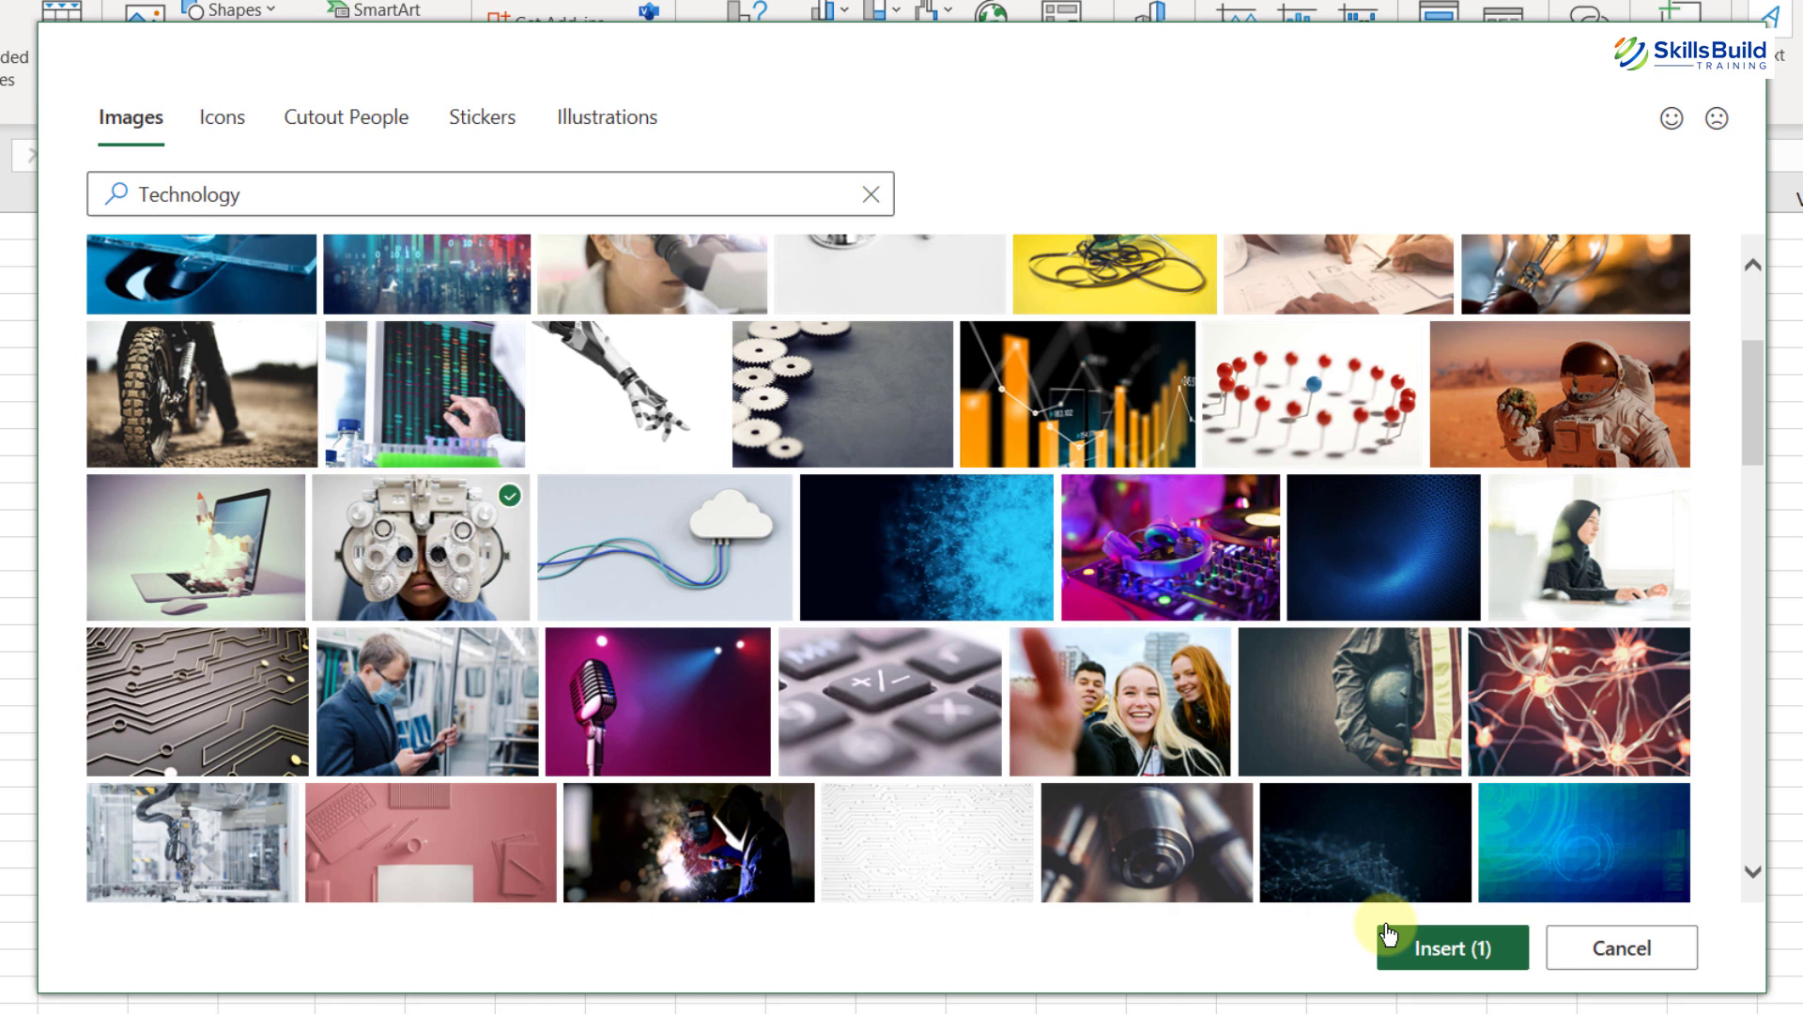
pyautogui.click(218, 522)
pyautogui.click(173, 371)
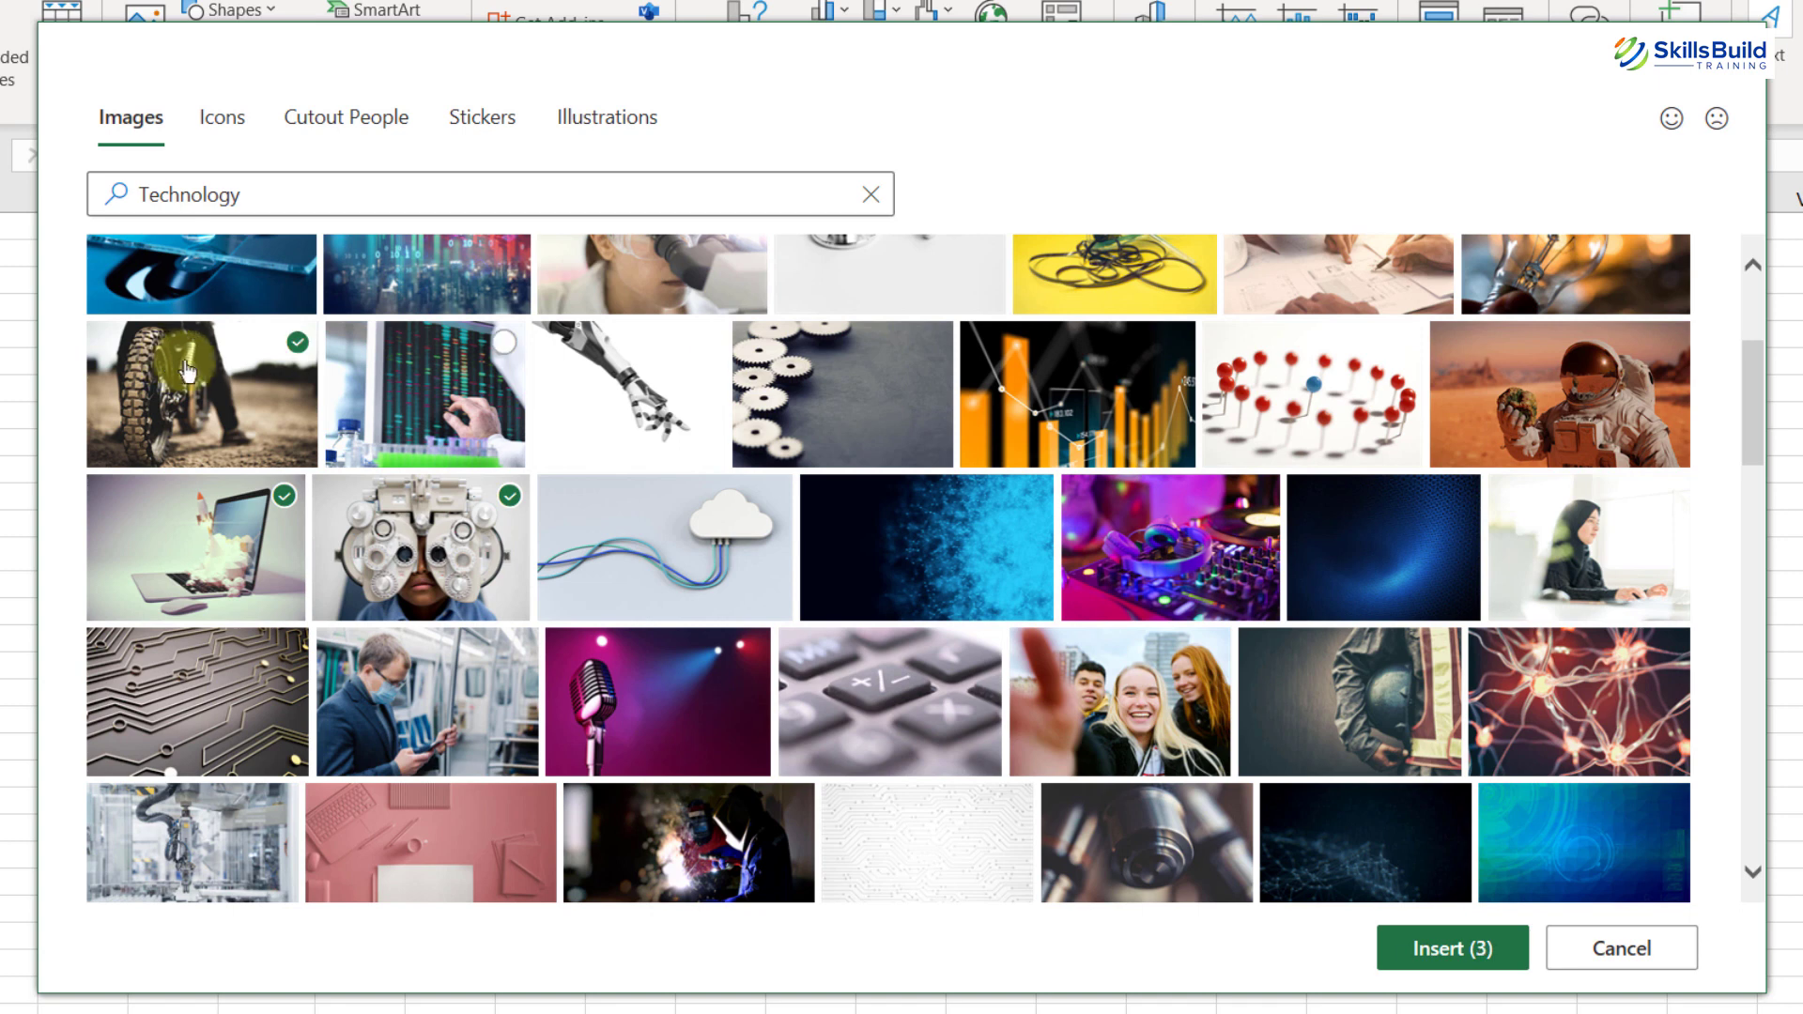
pyautogui.click(443, 391)
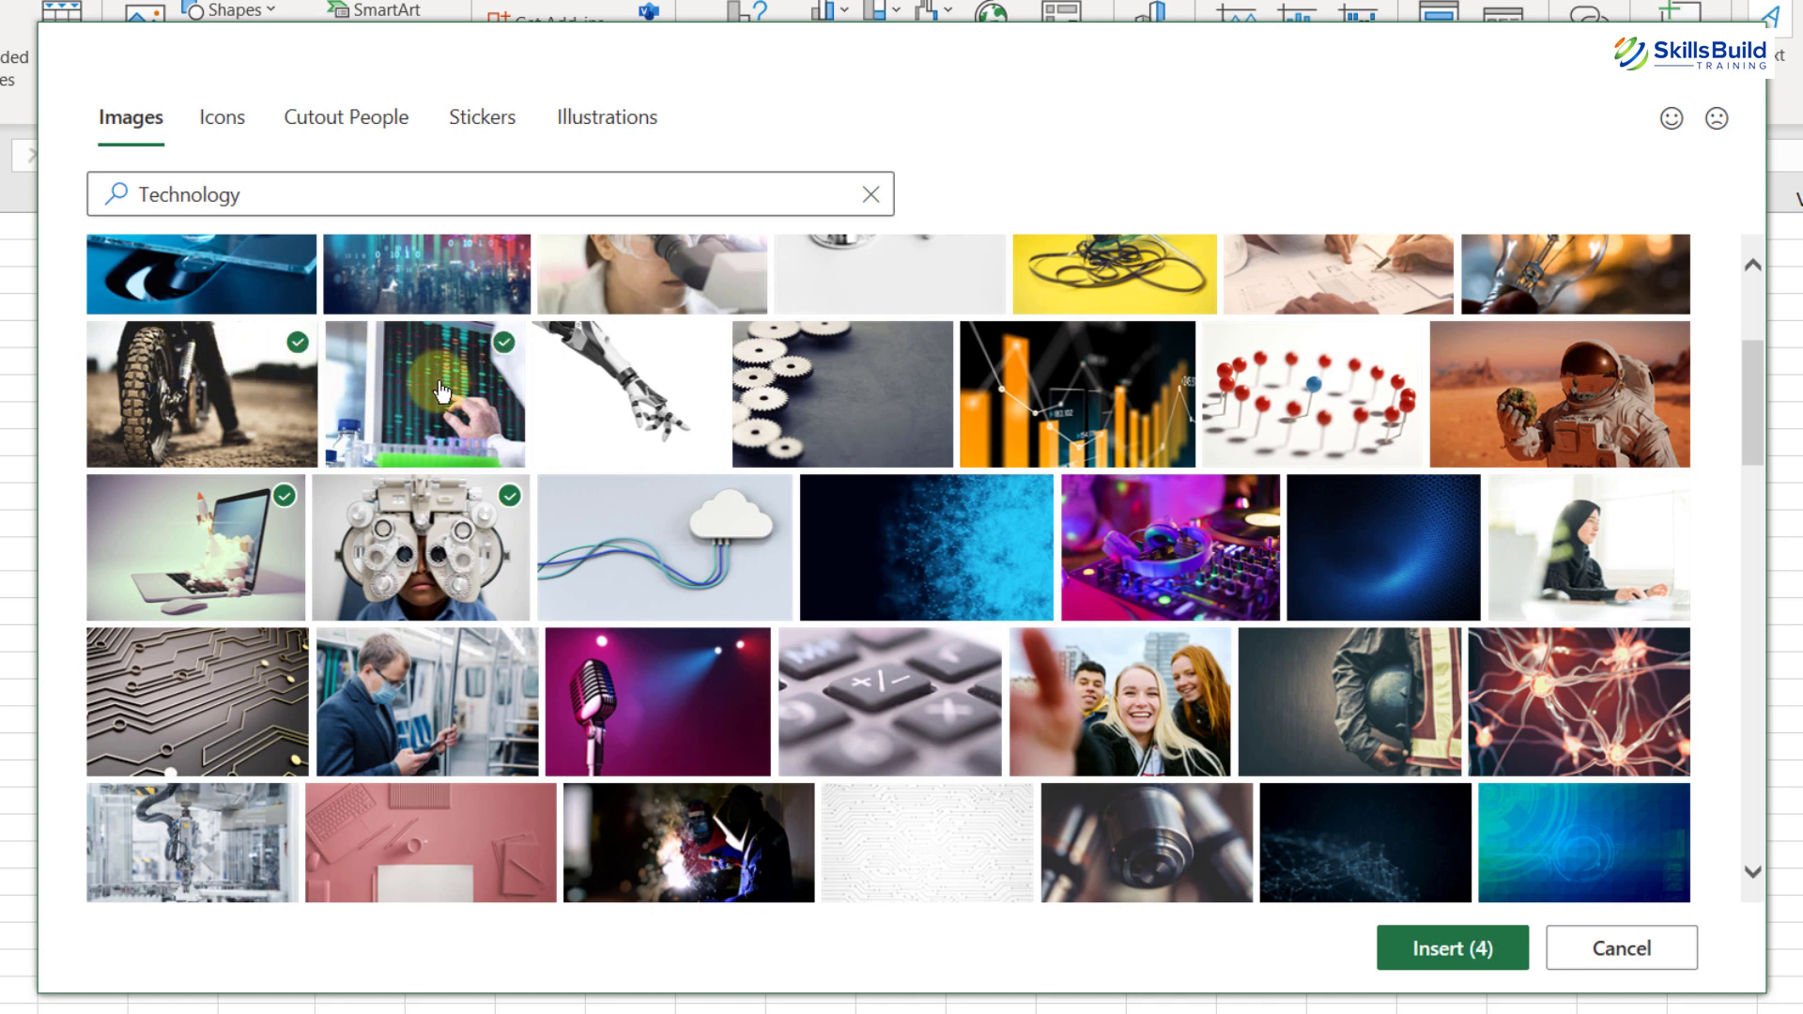
pyautogui.click(1451, 953)
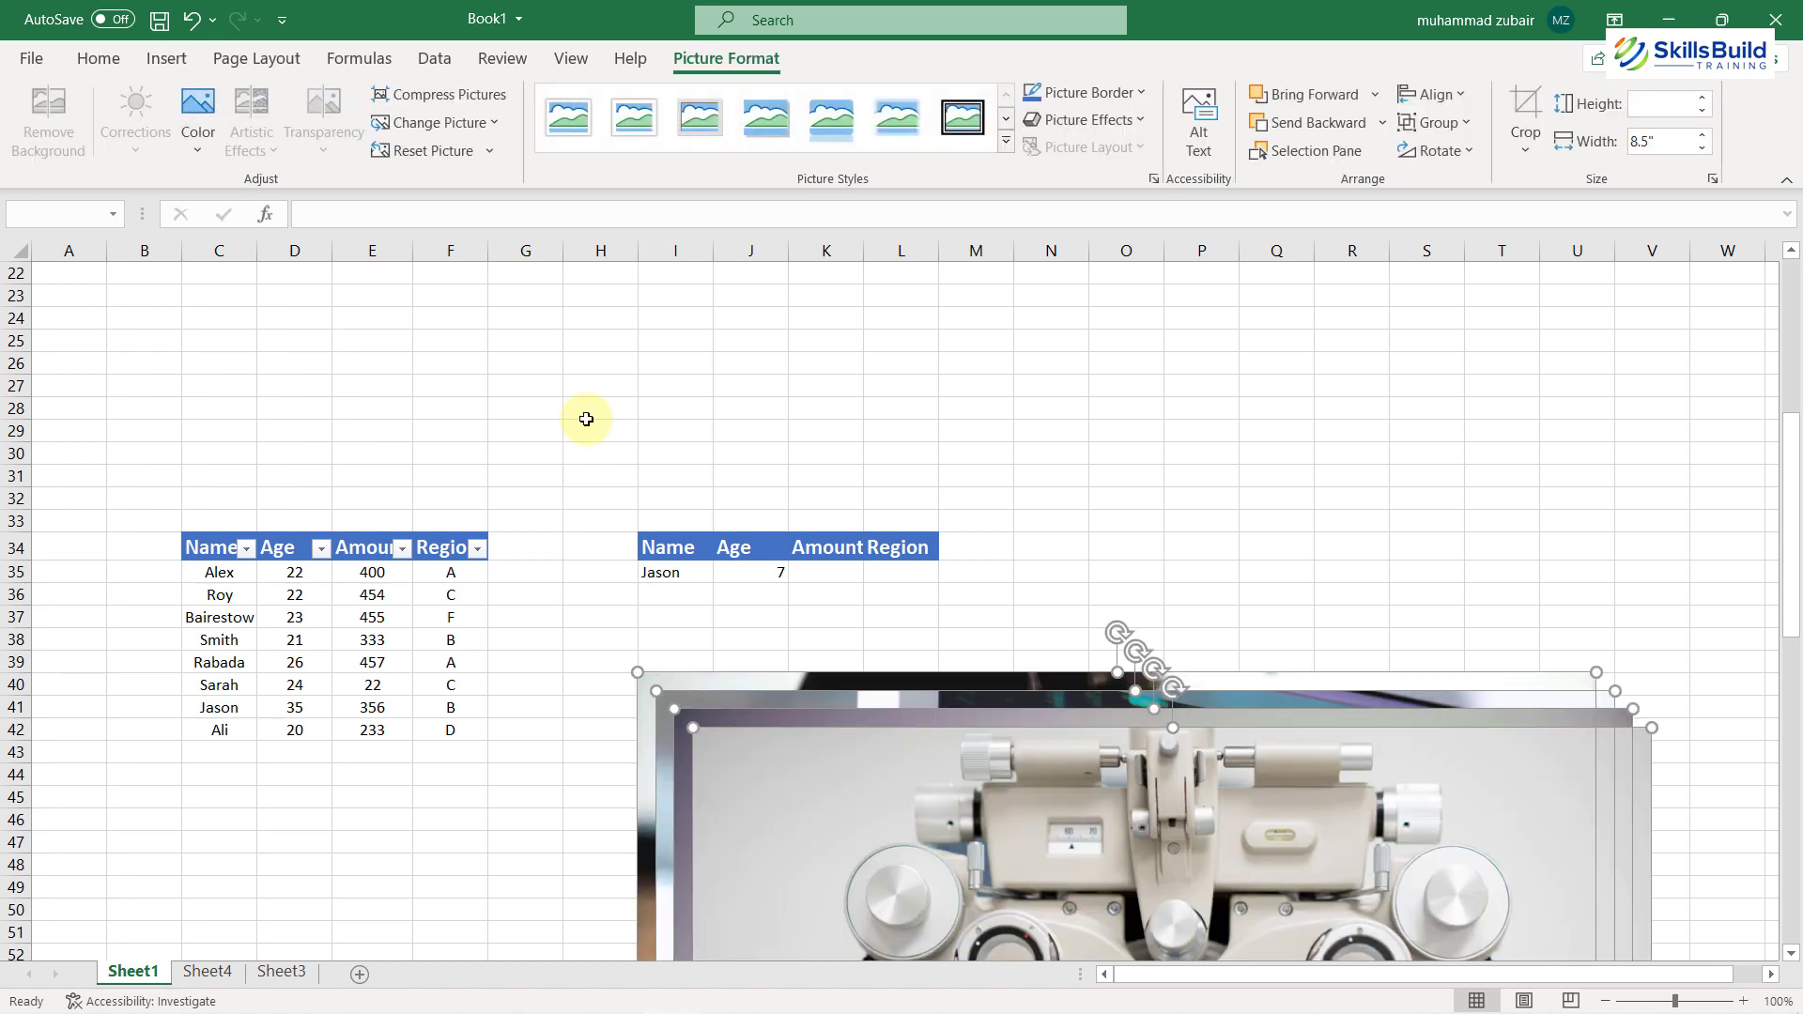
# Move the inserted stock pictures slightly up and to the right on the worksheet
pyautogui.scroll(-3, 992, 516)
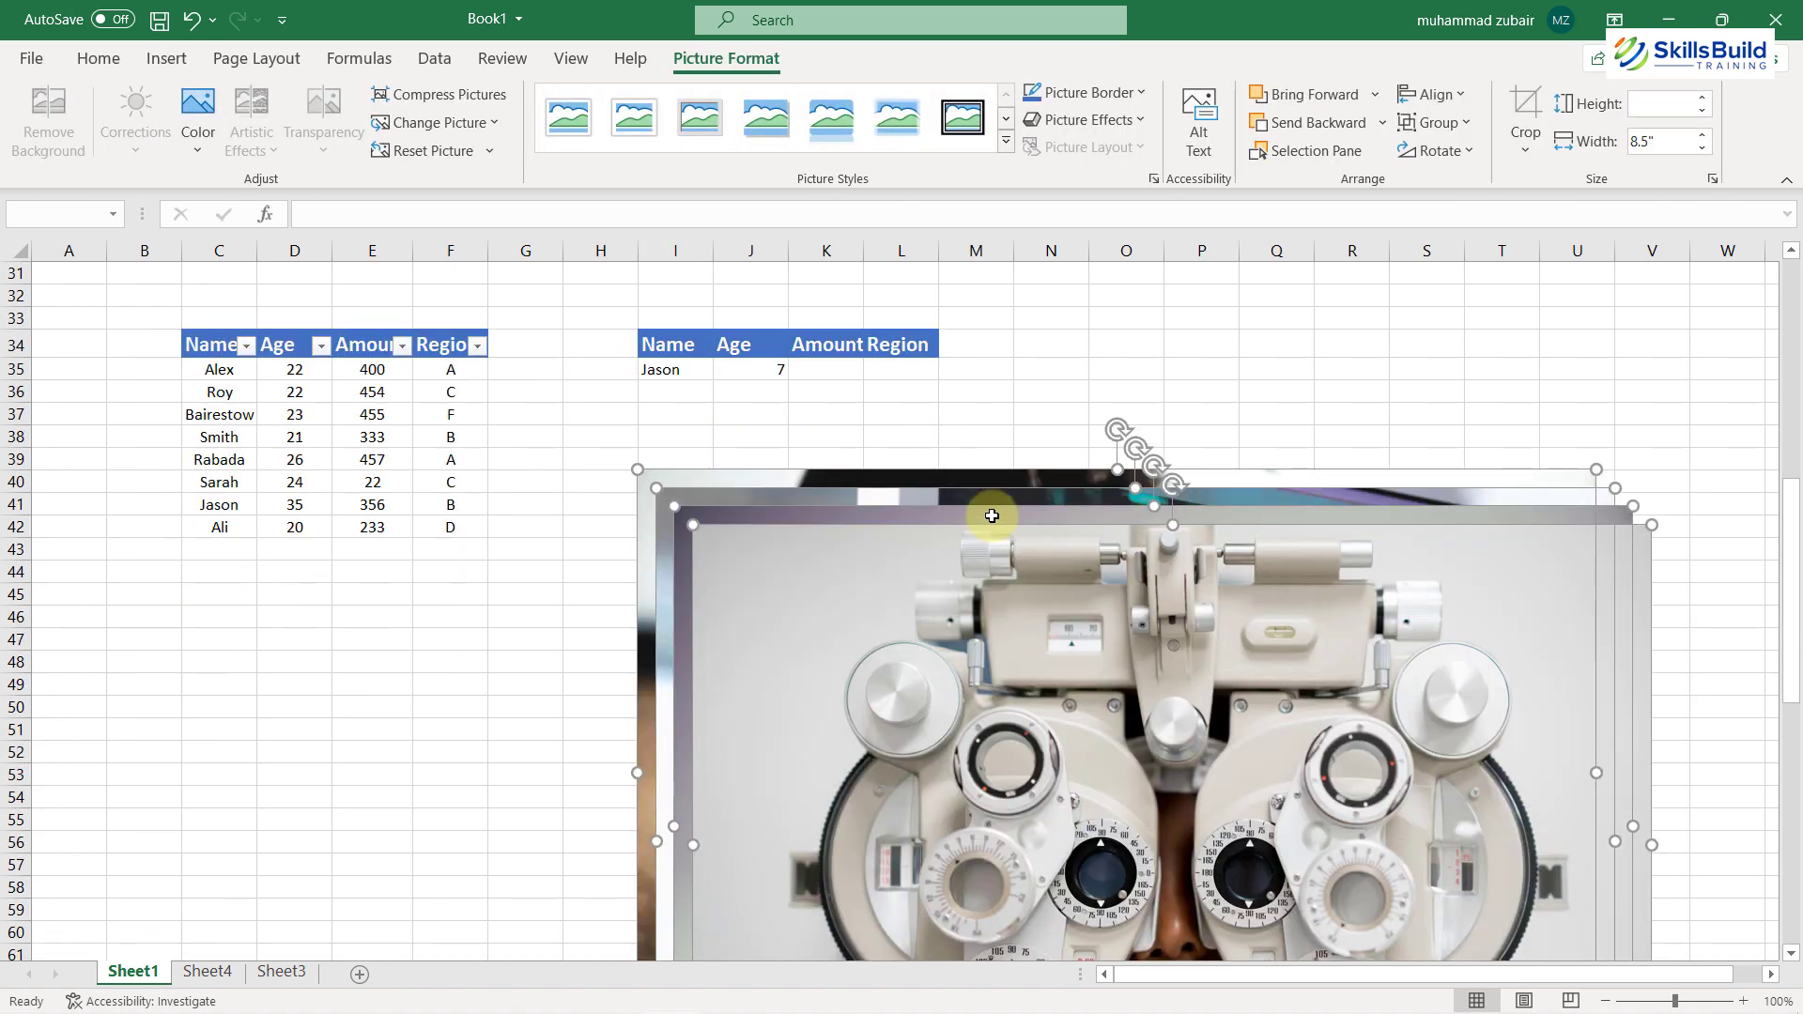
pyautogui.moveTo(1010, 521); pyautogui.dragTo(1161, 393)
pyautogui.scroll(-5, 1161, 392)
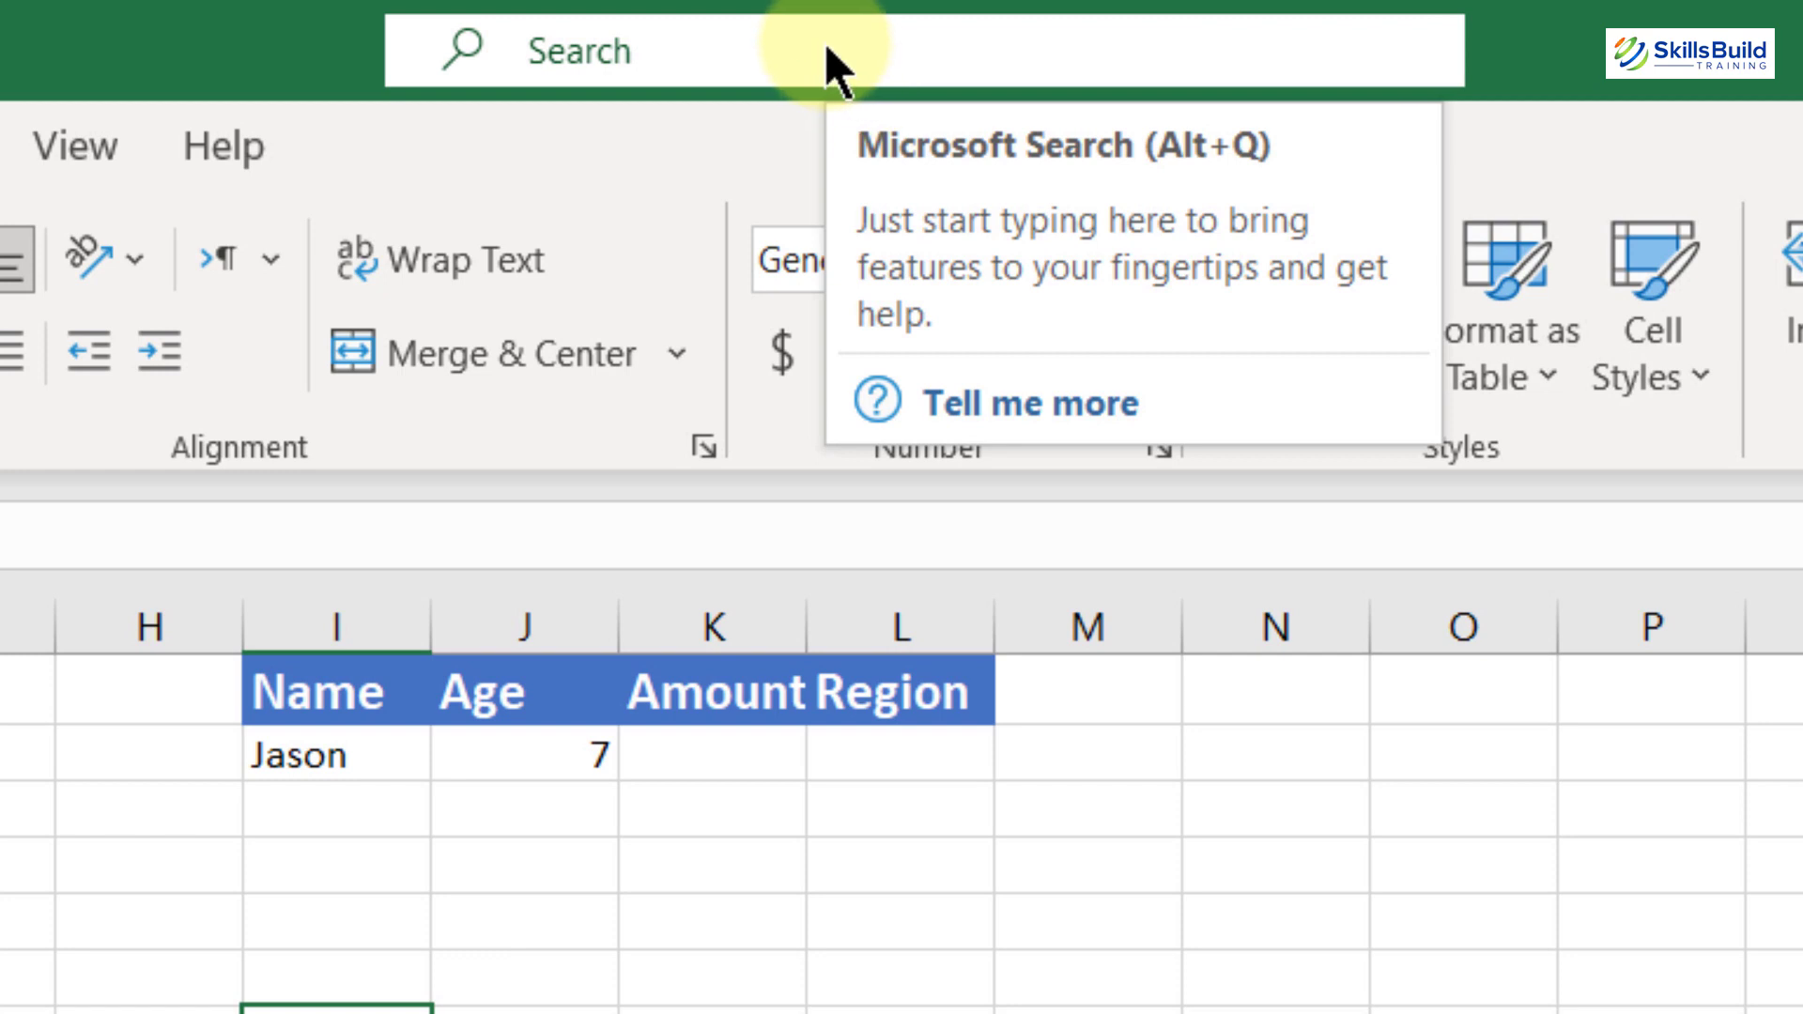
# Search the Excel commands for "Pictu", replace the query with "Shap" to view the shape options, and close the search
pyautogui.click(871, 17)
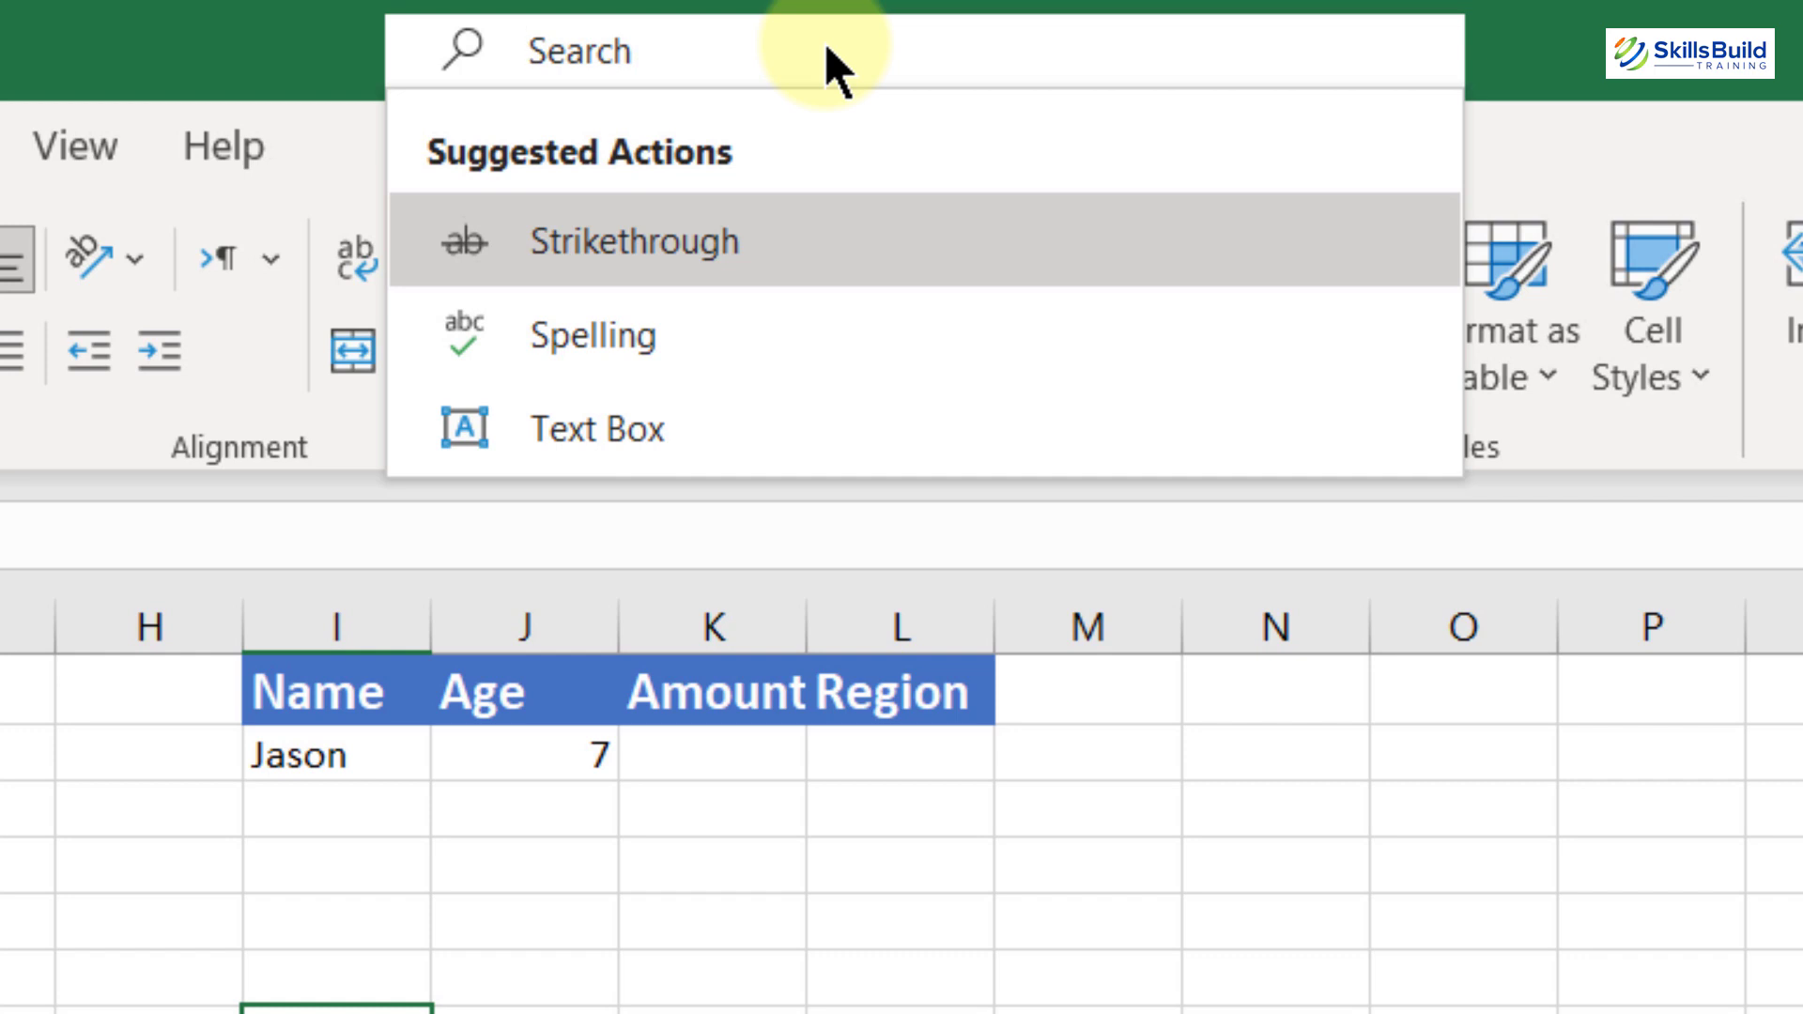
pyautogui.write('Pictu')
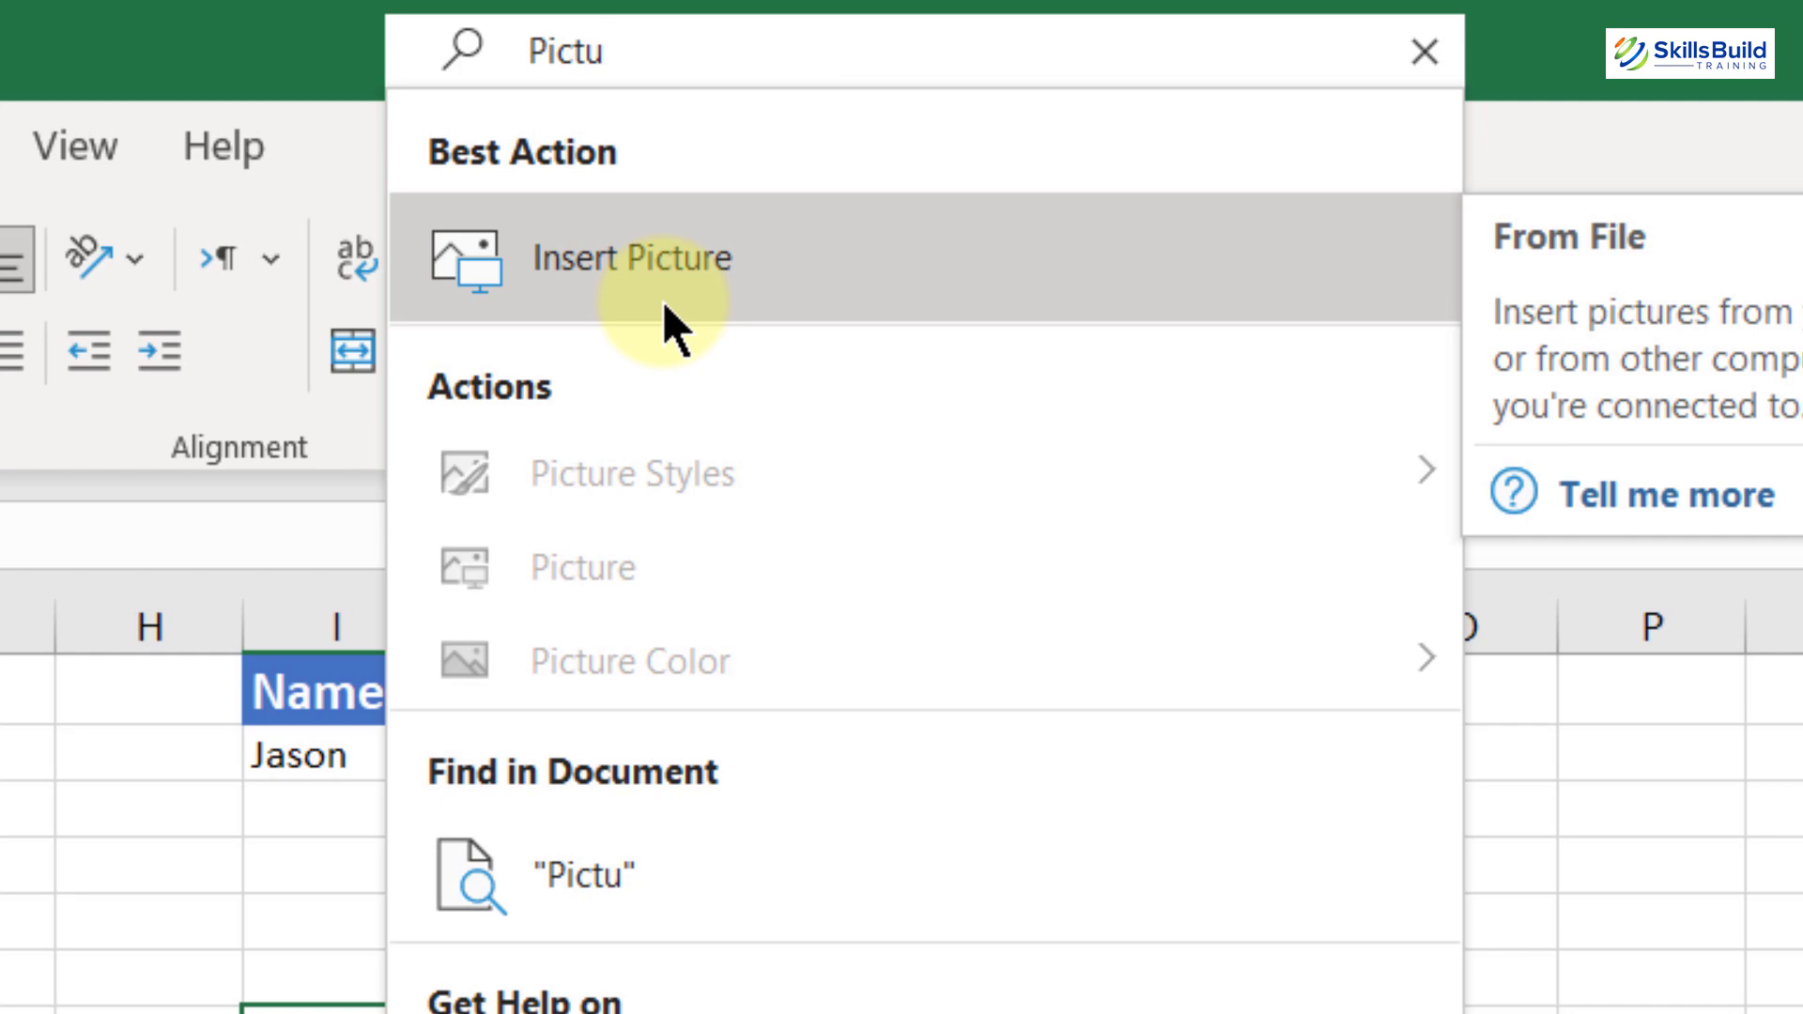
pyautogui.press('BackSpace')
pyautogui.press('BackSpace')
pyautogui.press('BackSpace')
pyautogui.press('BackSpace')
pyautogui.press('BackSpace')
pyautogui.write('Shap')
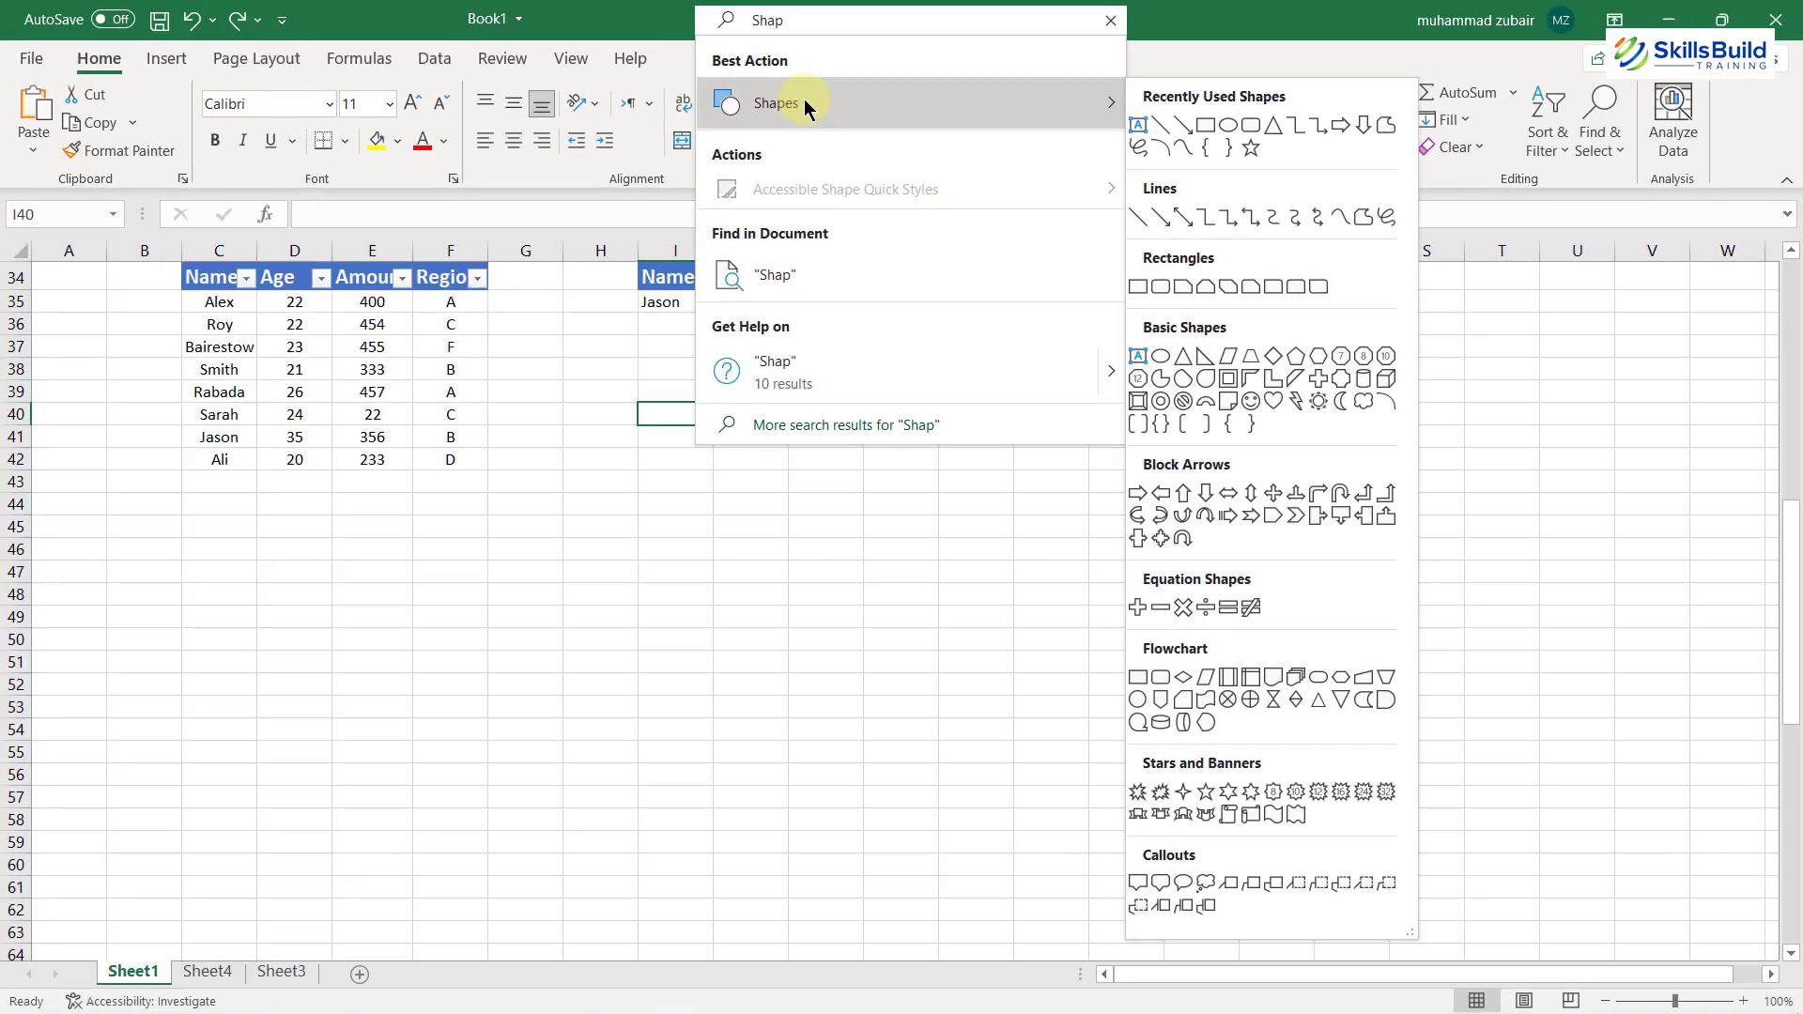
pyautogui.click(366, 13)
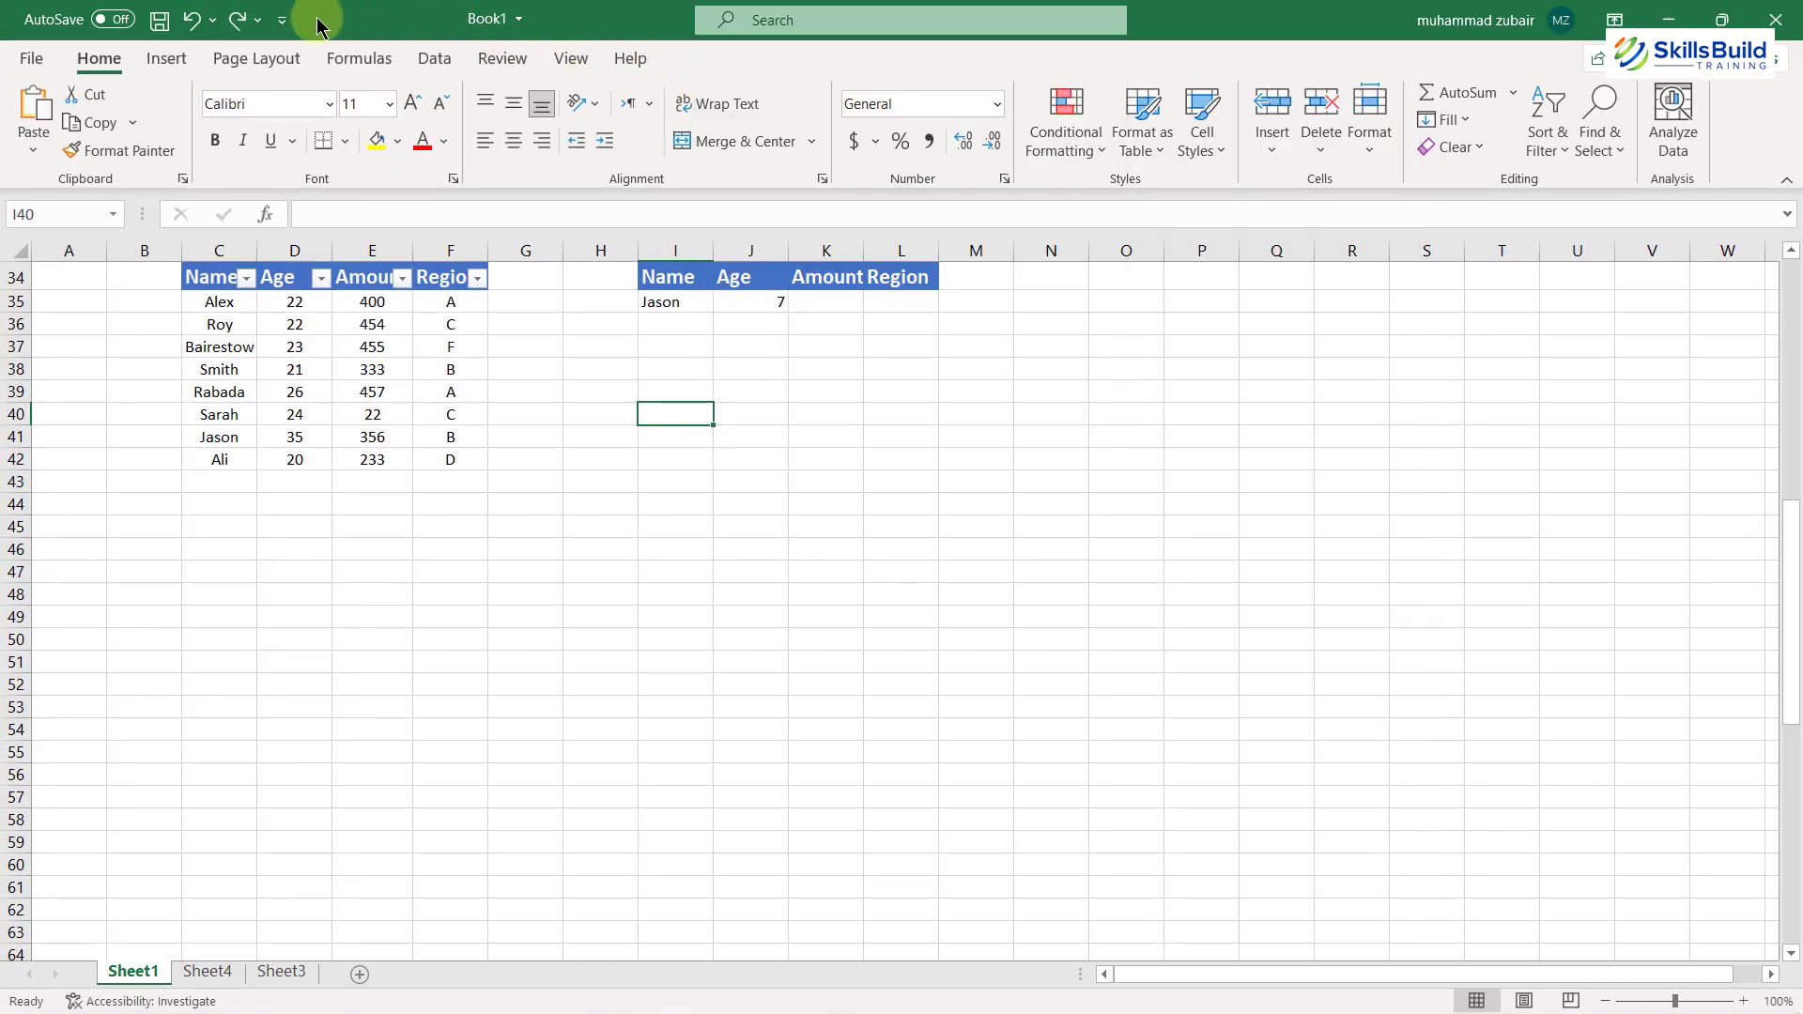
# Examine the gallery of insertable shapes and the suggested actions offered by the command search
pyautogui.click(174, 61)
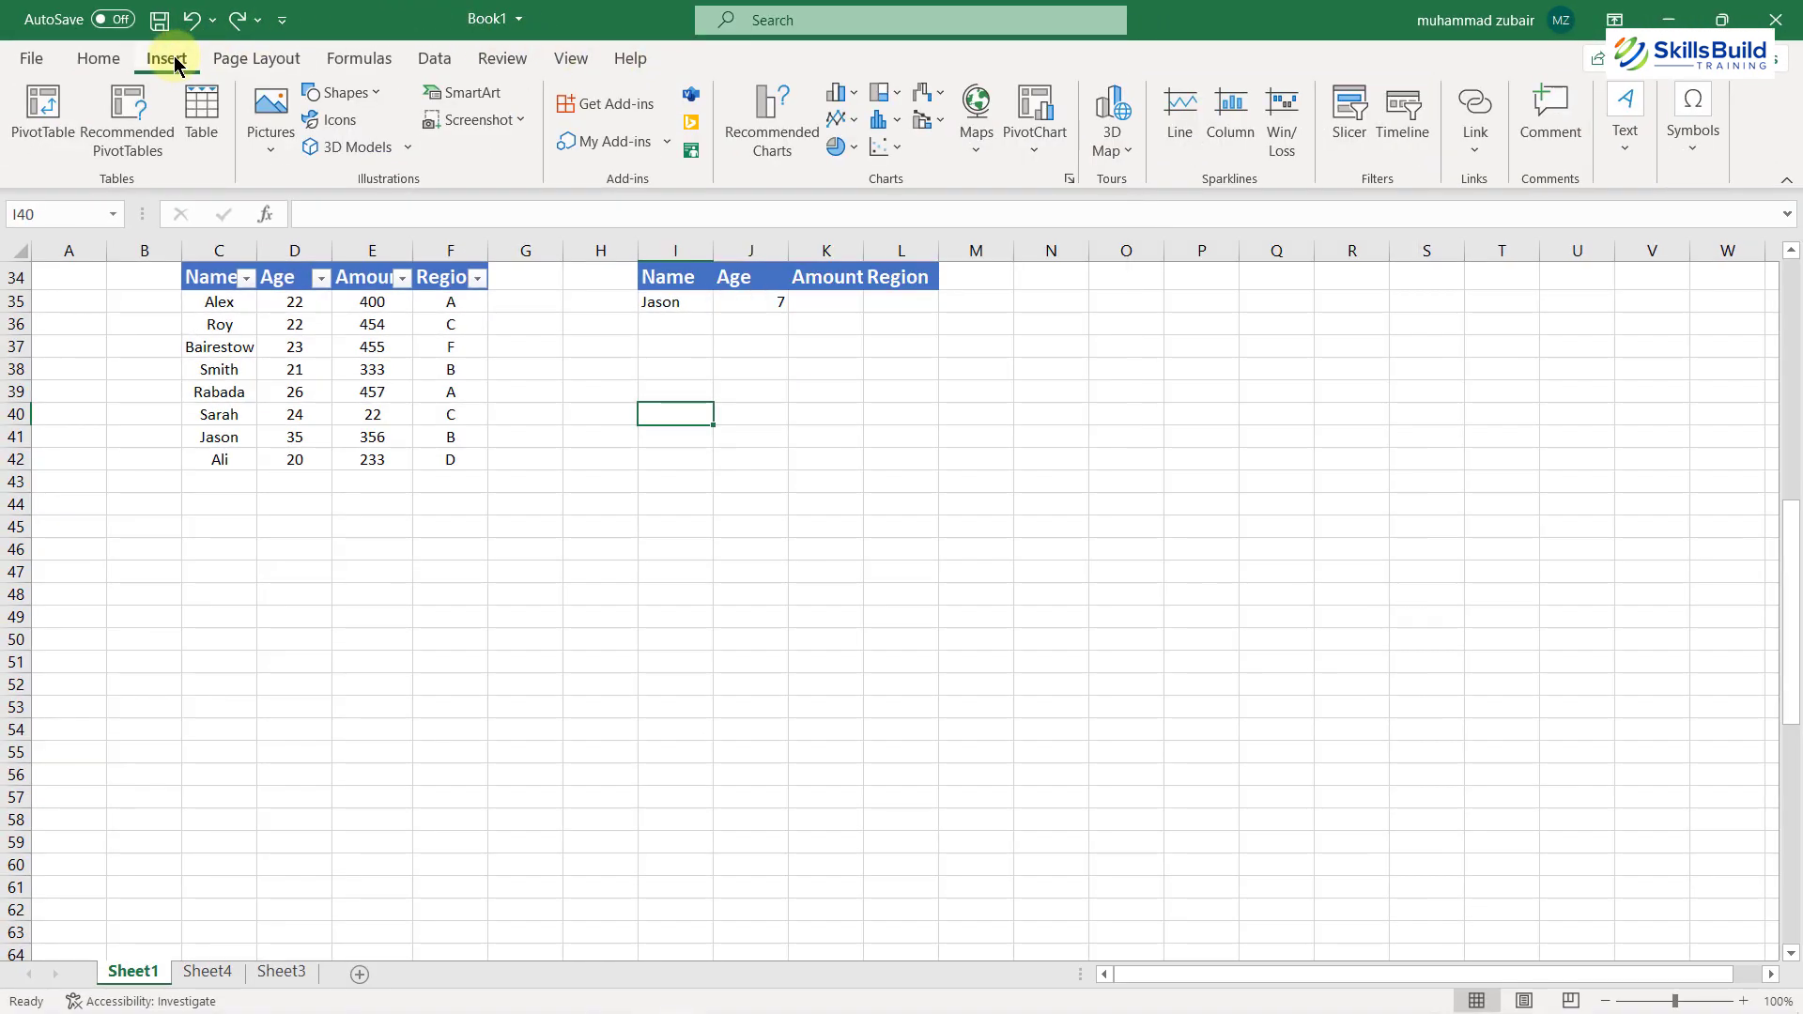
pyautogui.click(375, 97)
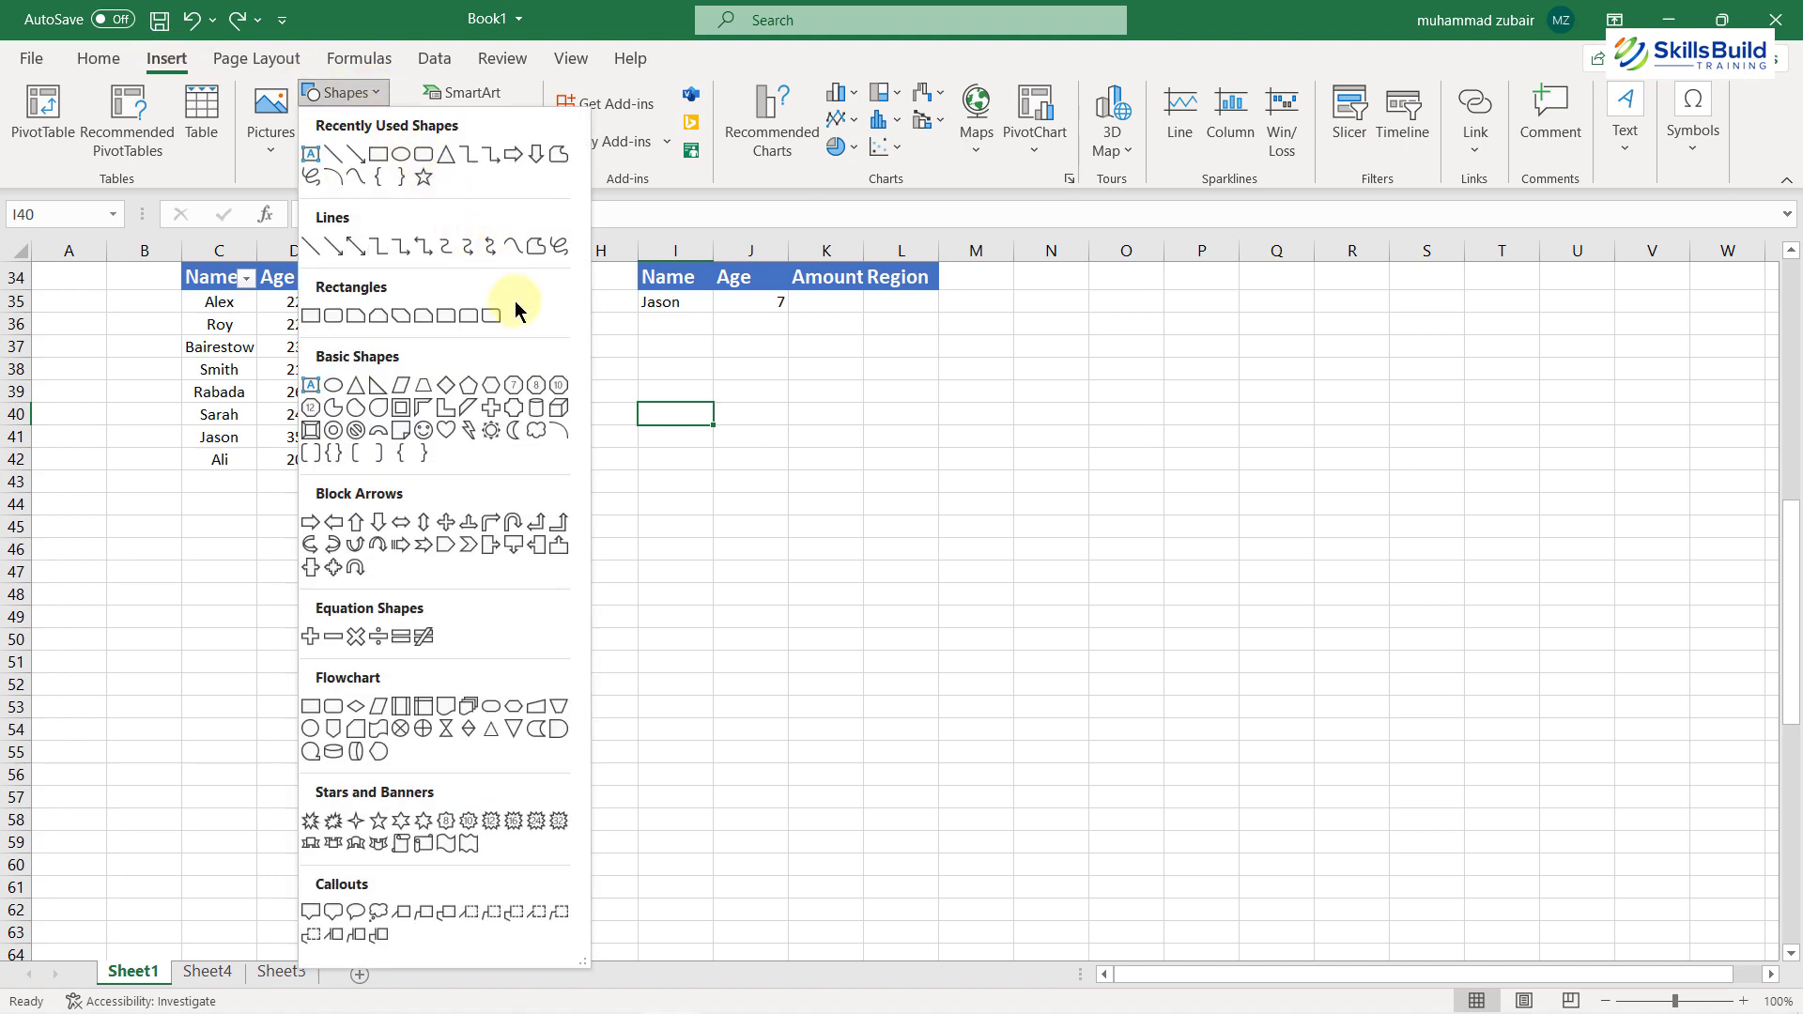
pyautogui.click(849, 25)
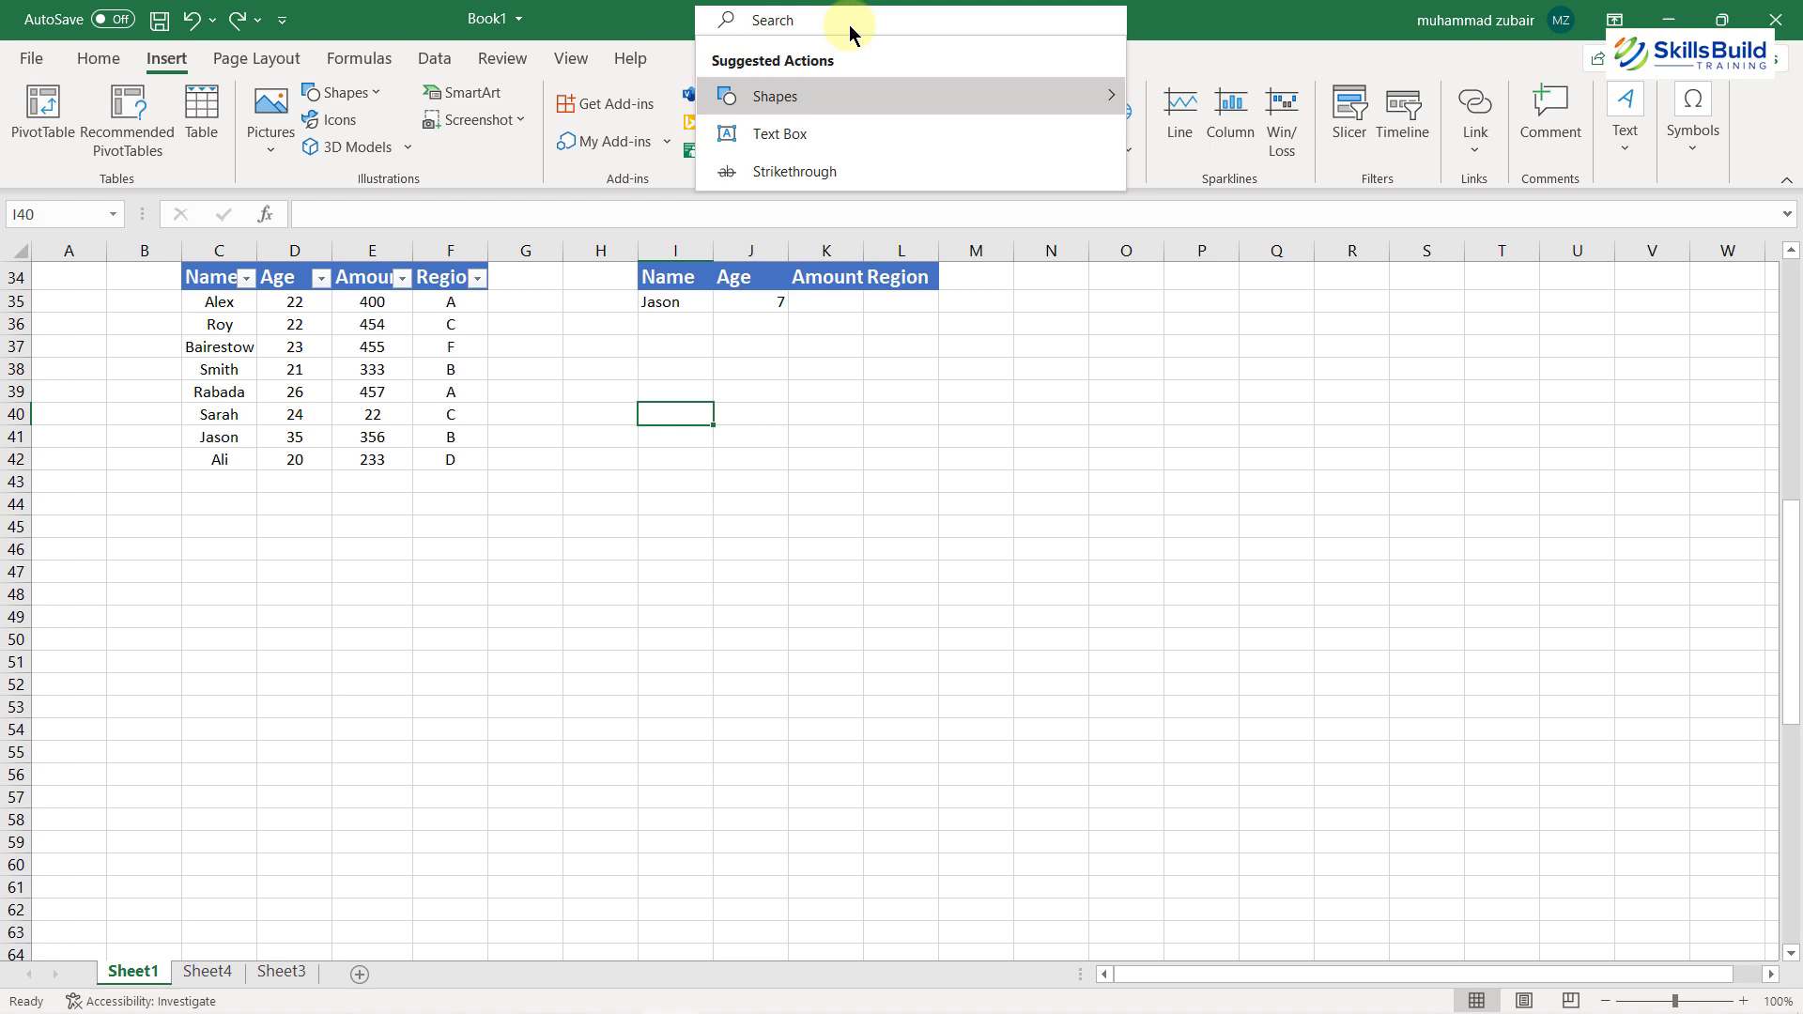
pyautogui.press('Escape')
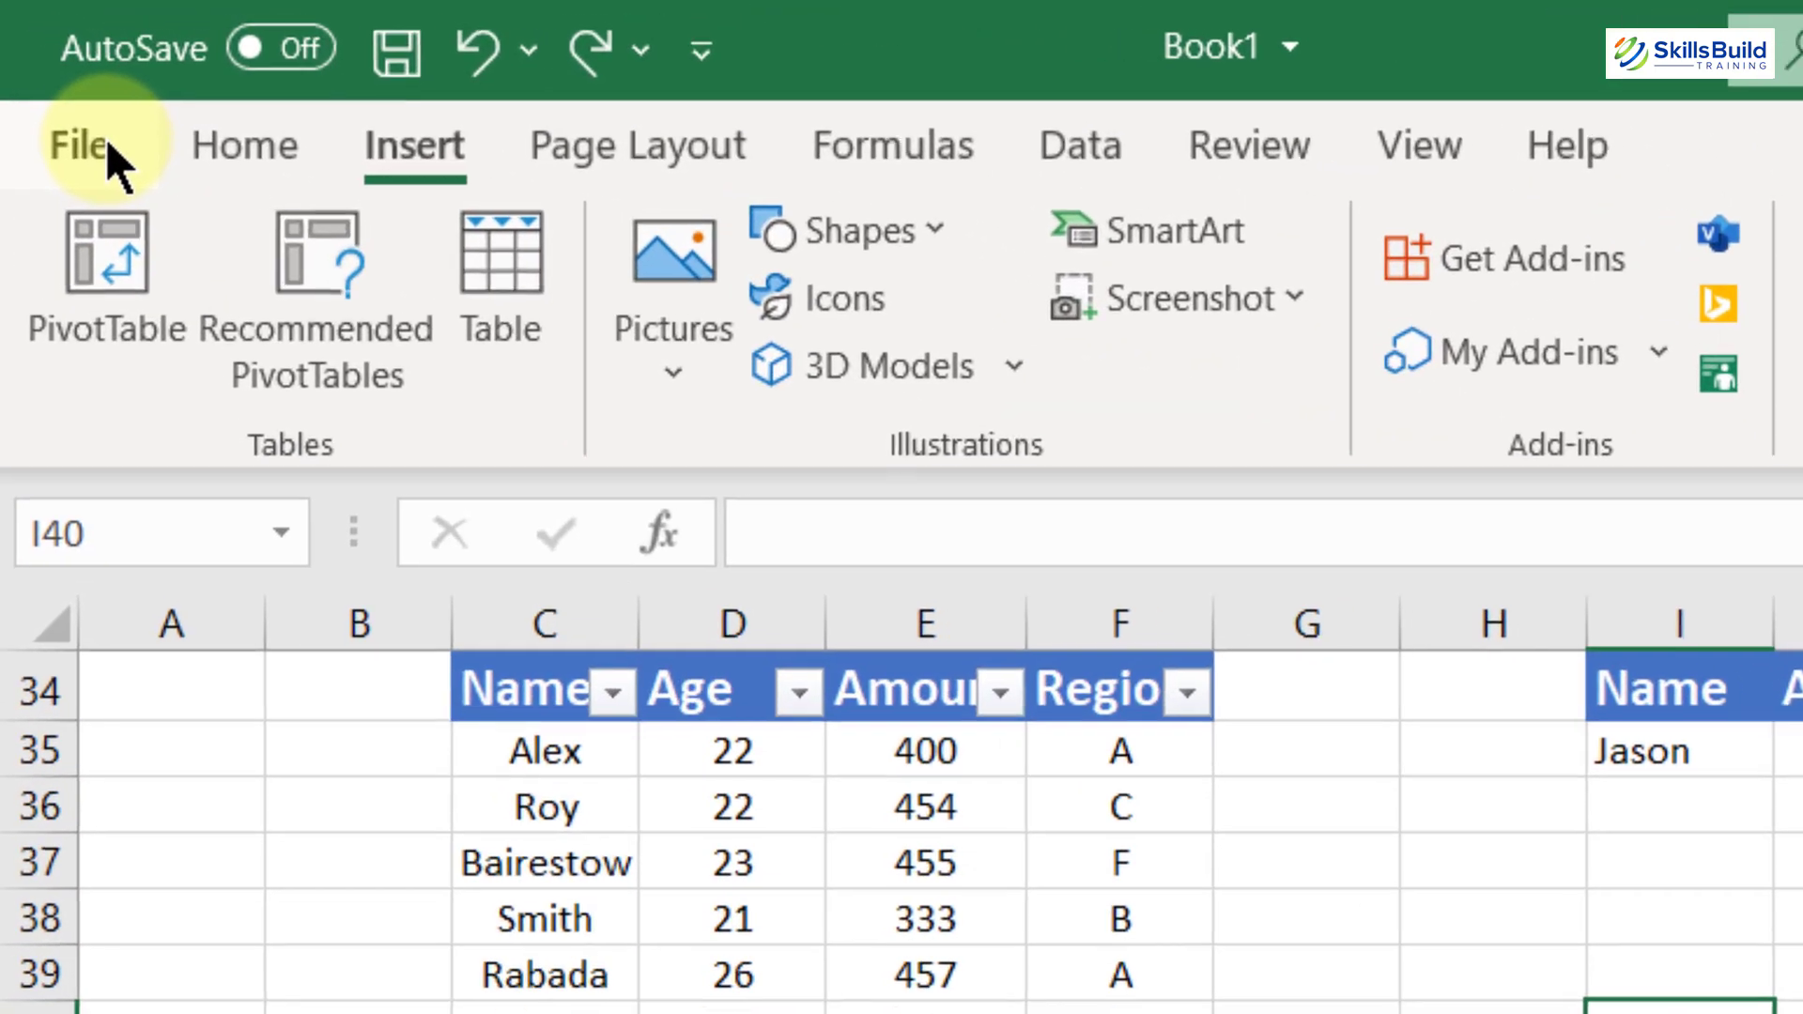
# Browse to the Desktop folder for saving a copy of the workbook and show the available file types
pyautogui.click(35, 60)
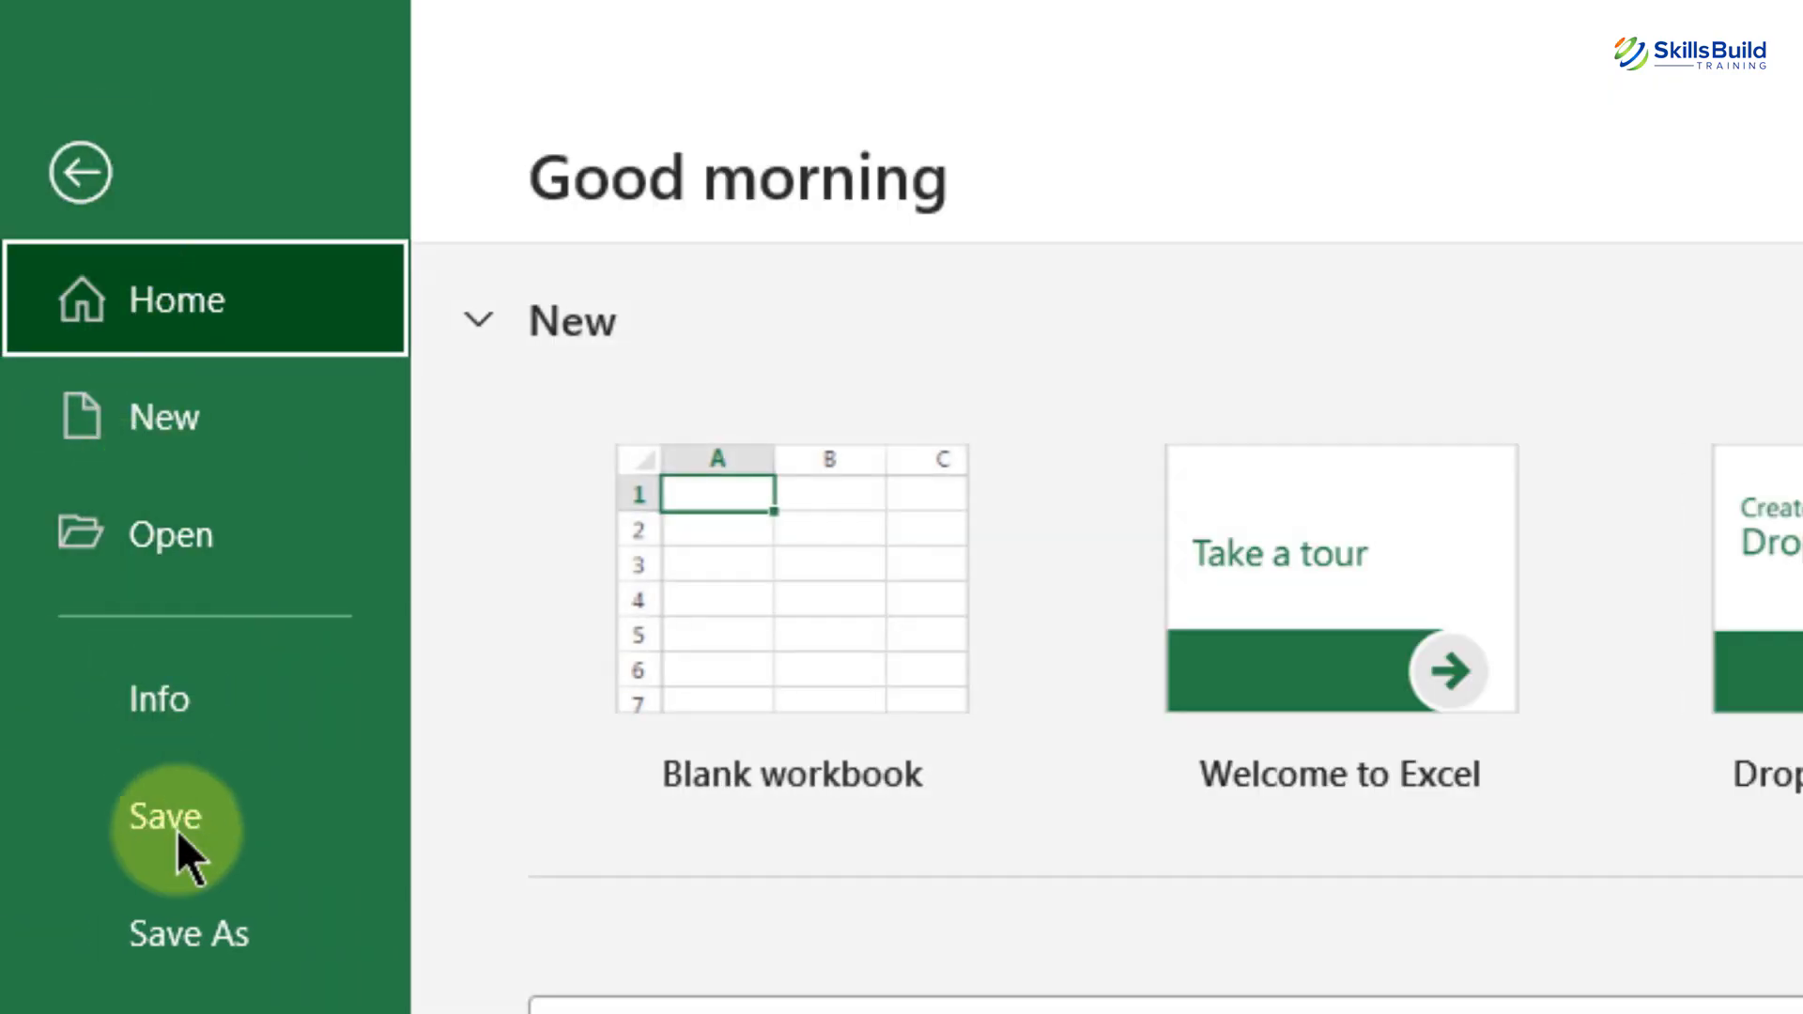
pyautogui.click(188, 947)
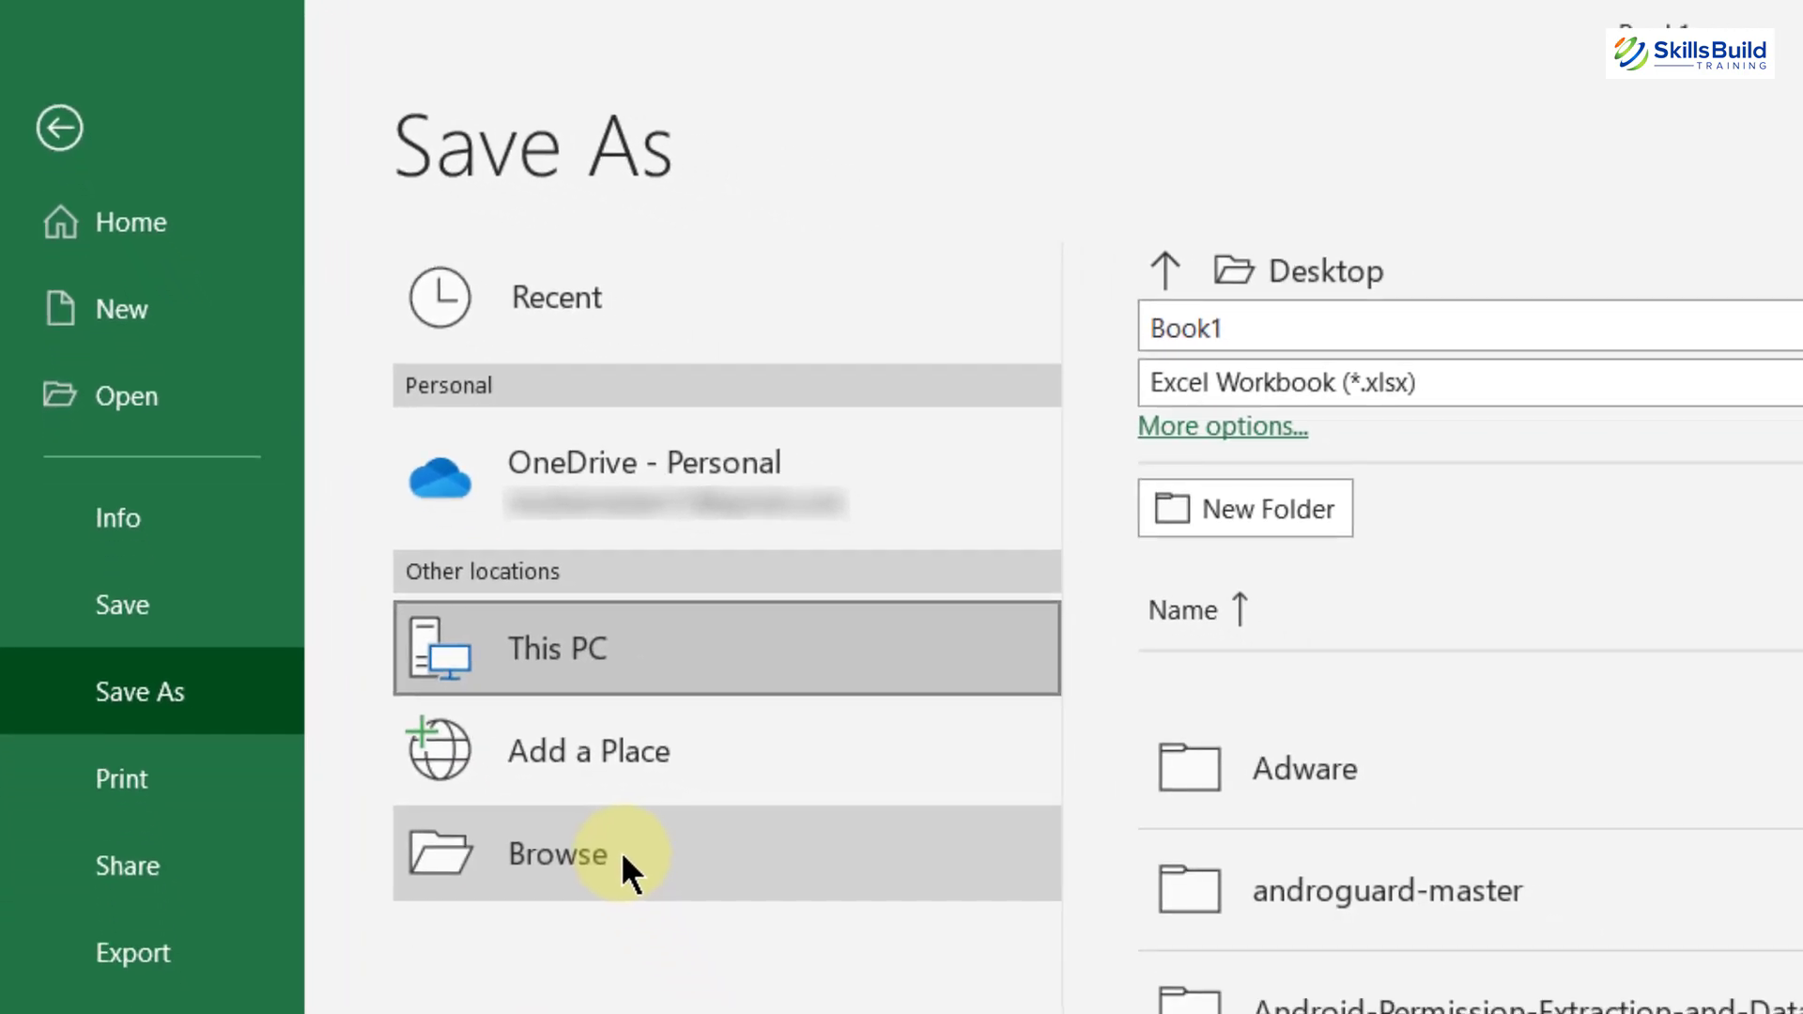
pyautogui.click(622, 851)
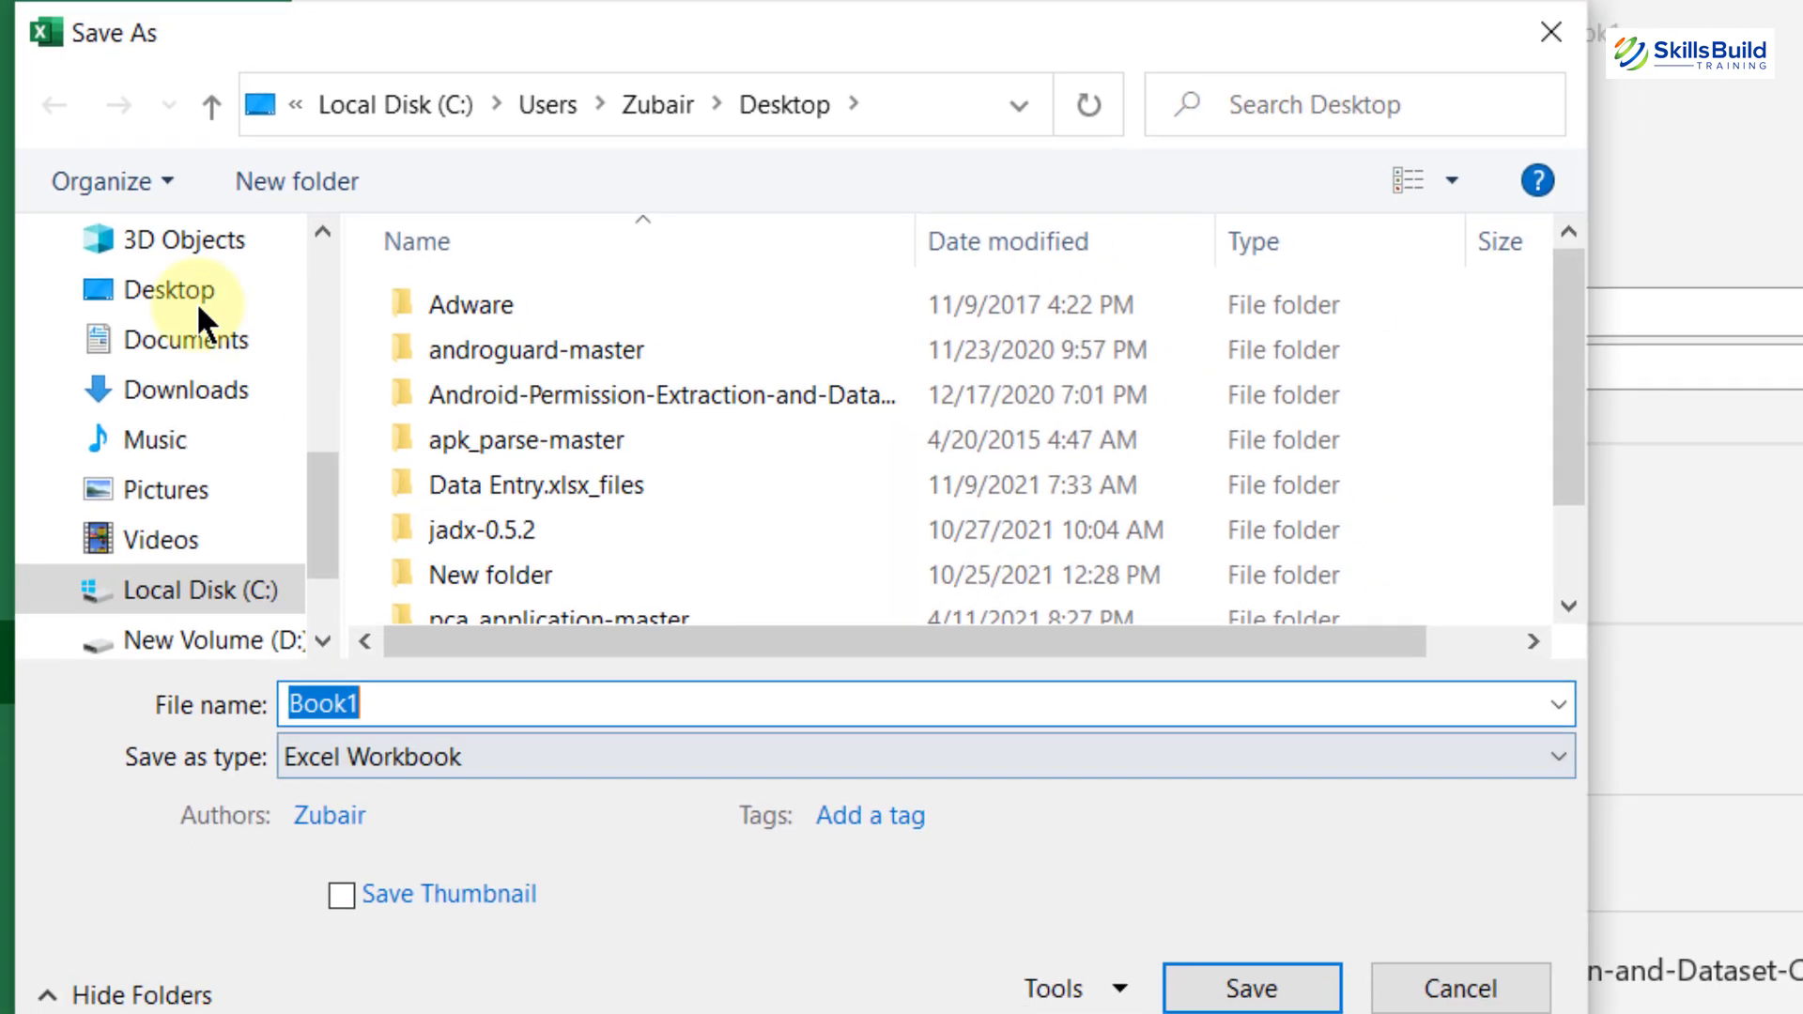
pyautogui.click(208, 324)
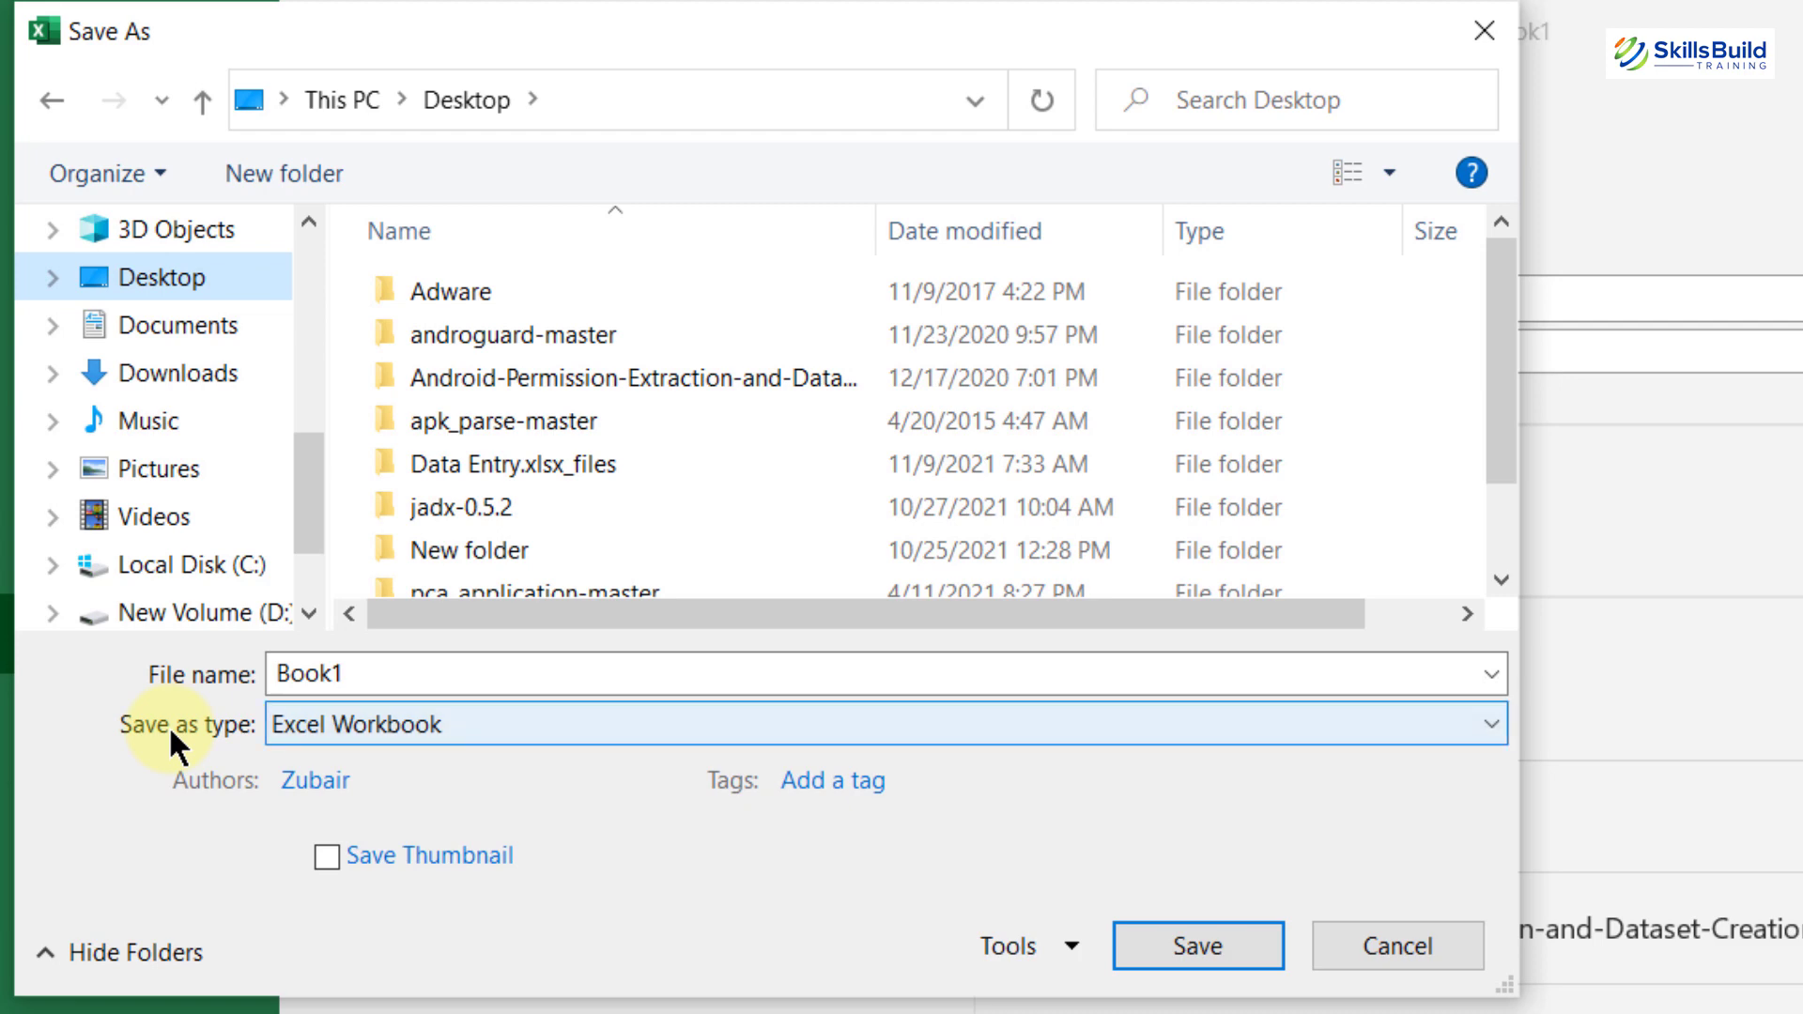
pyautogui.click(1479, 724)
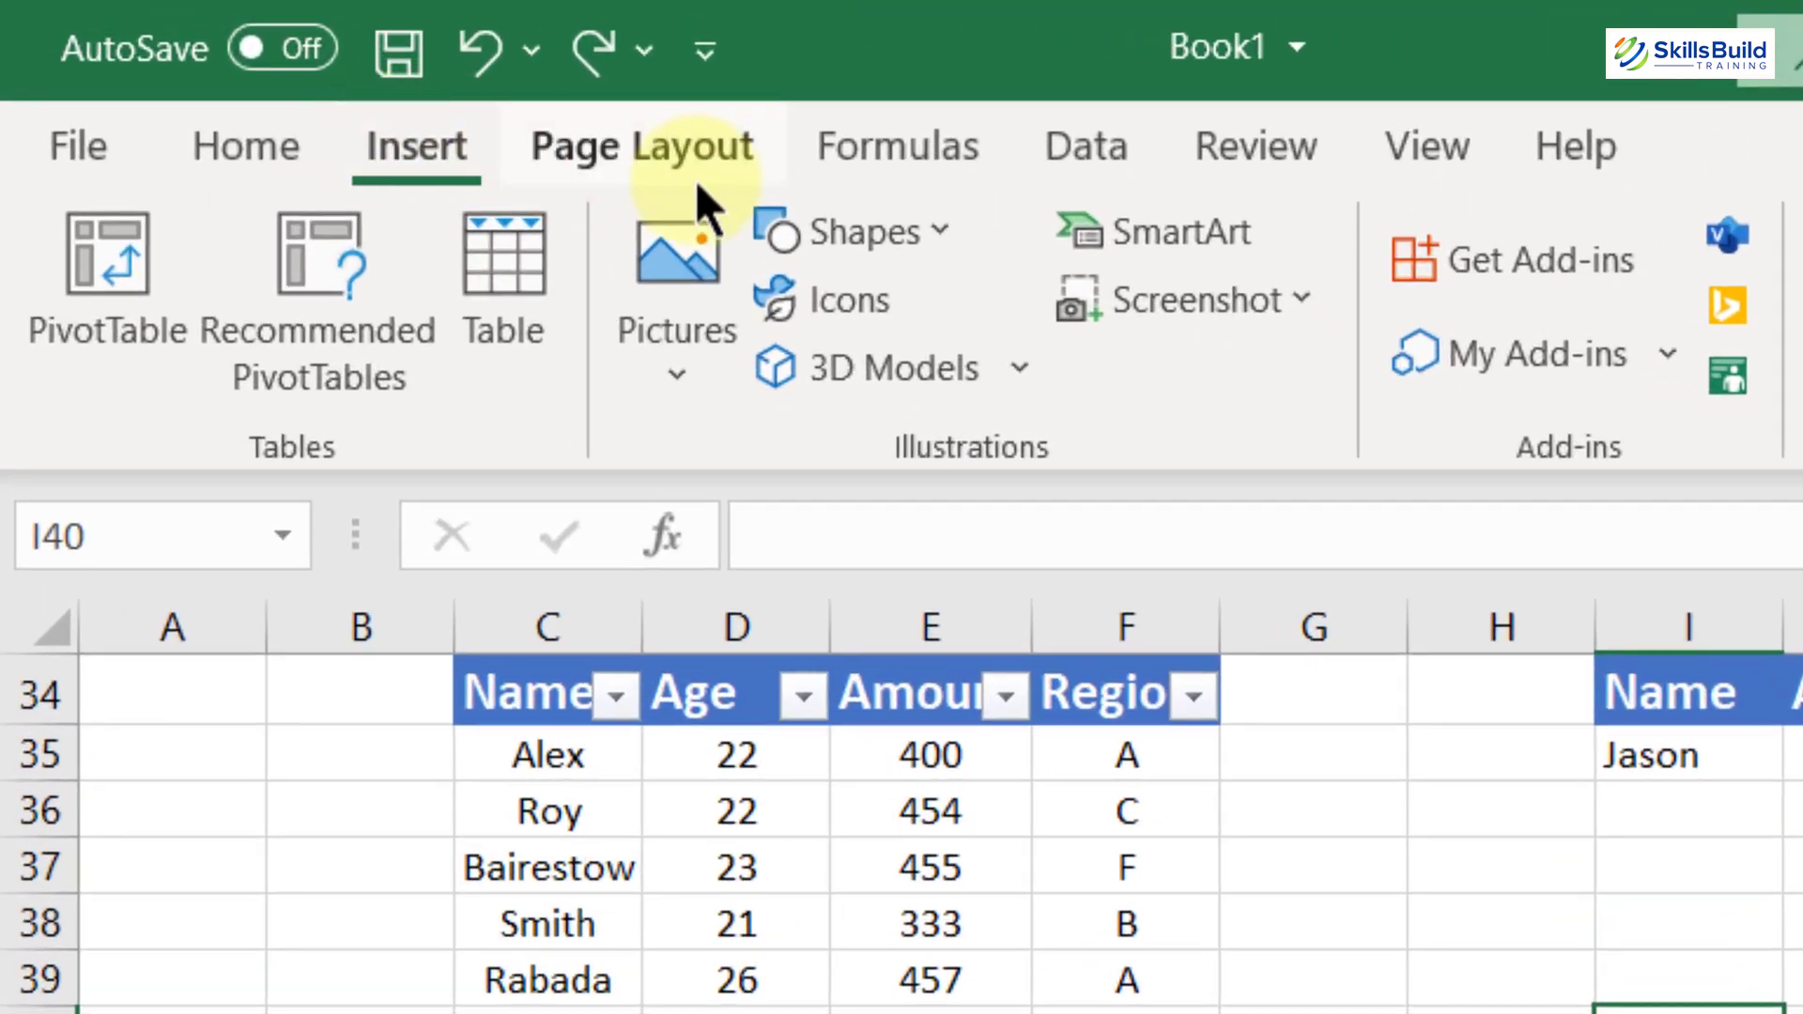
# Insert an isosceles triangle shape across columns O and P, with its tip at about row 46
pyautogui.click(939, 228)
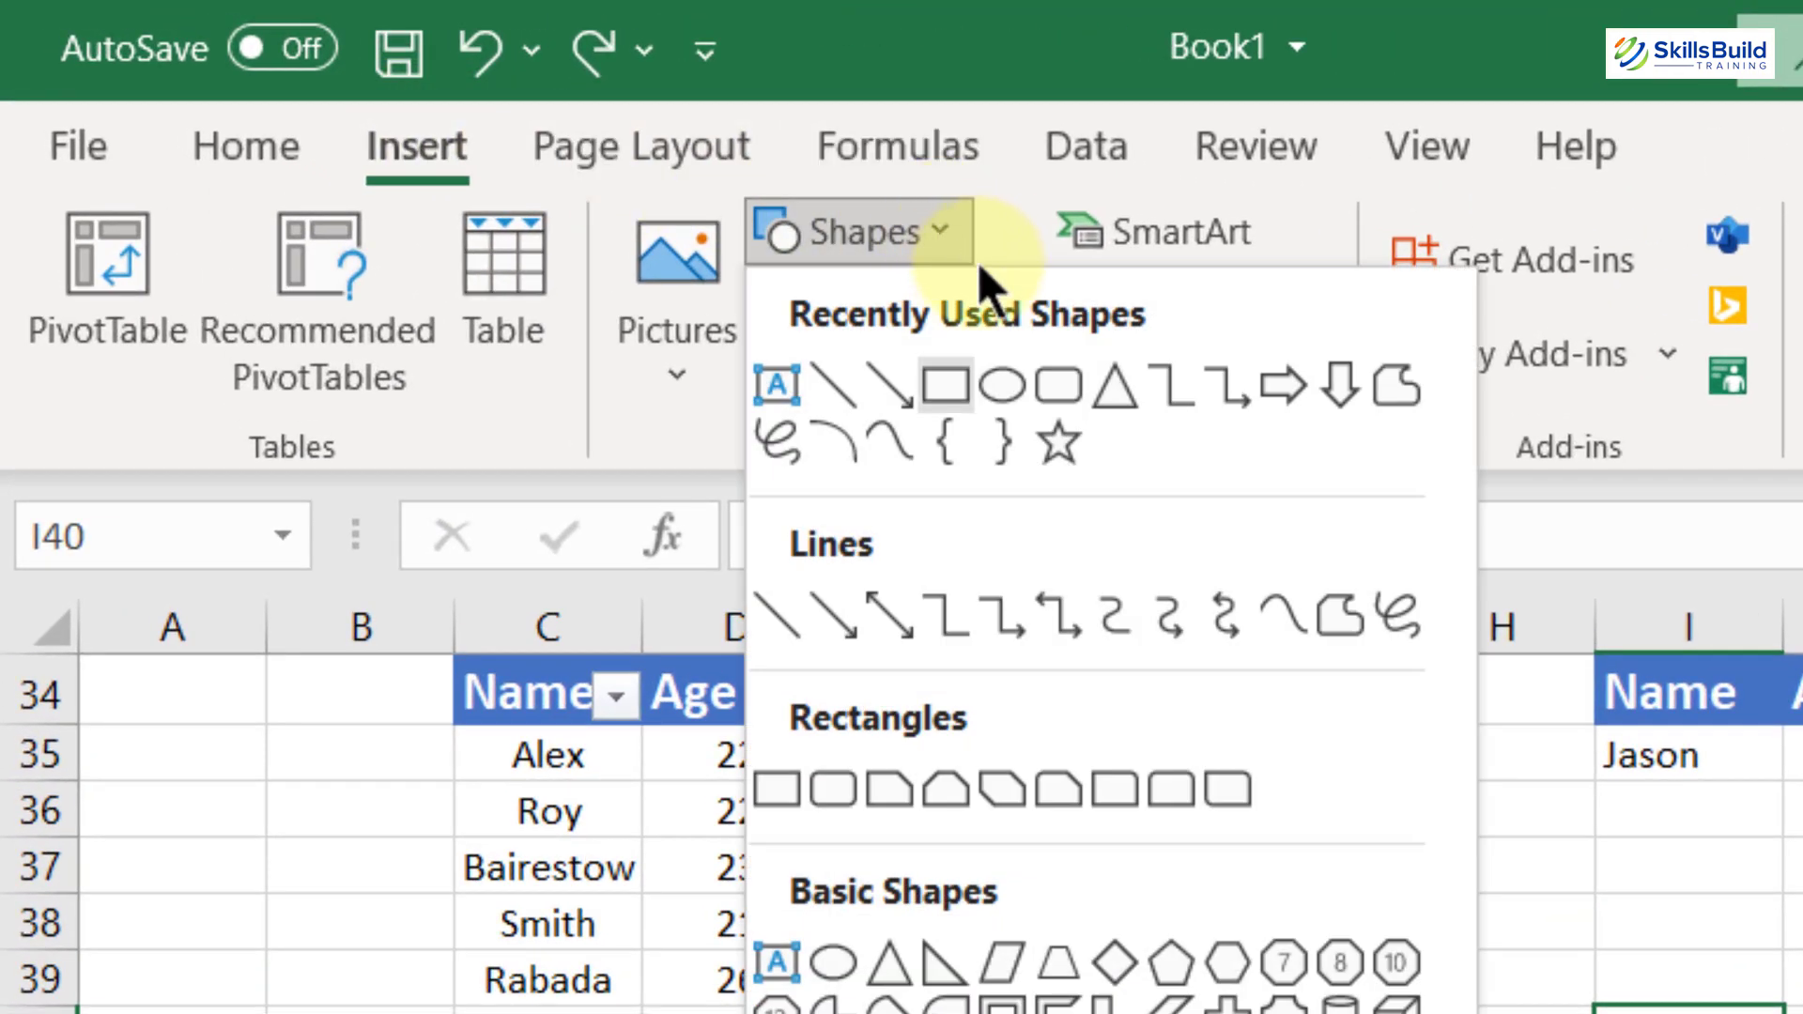
pyautogui.click(1117, 392)
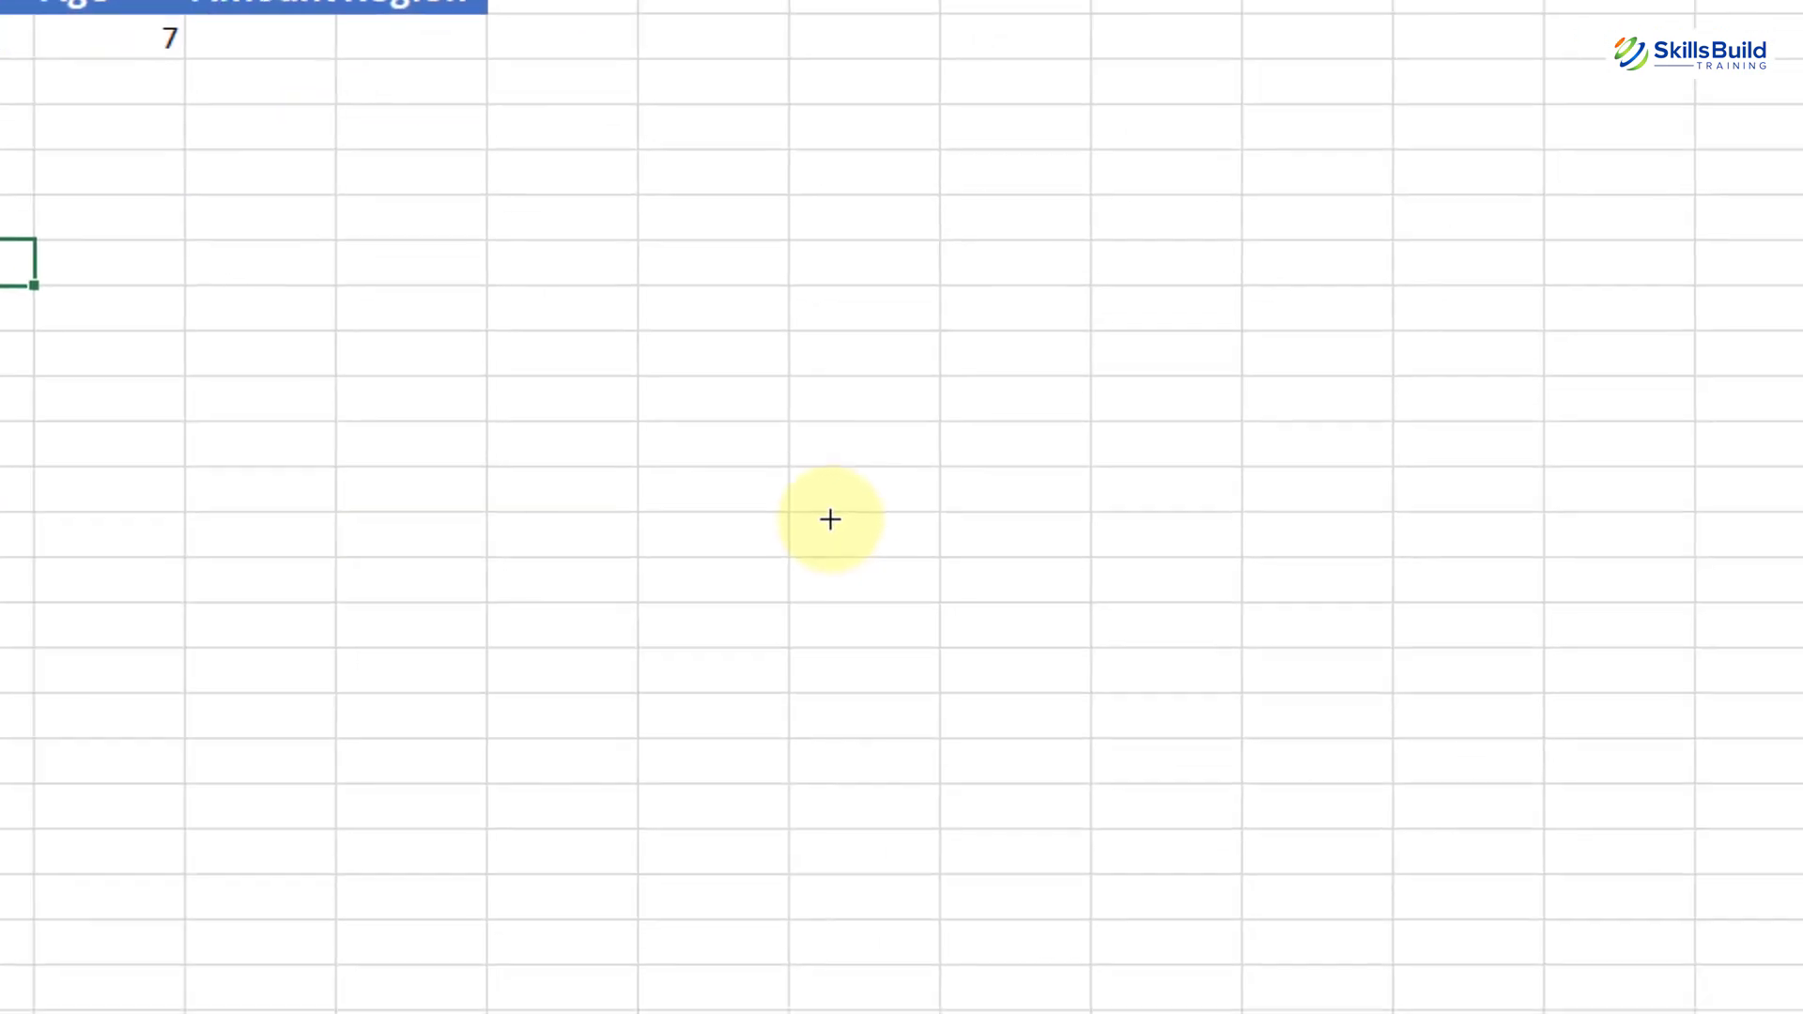
pyautogui.click(790, 503)
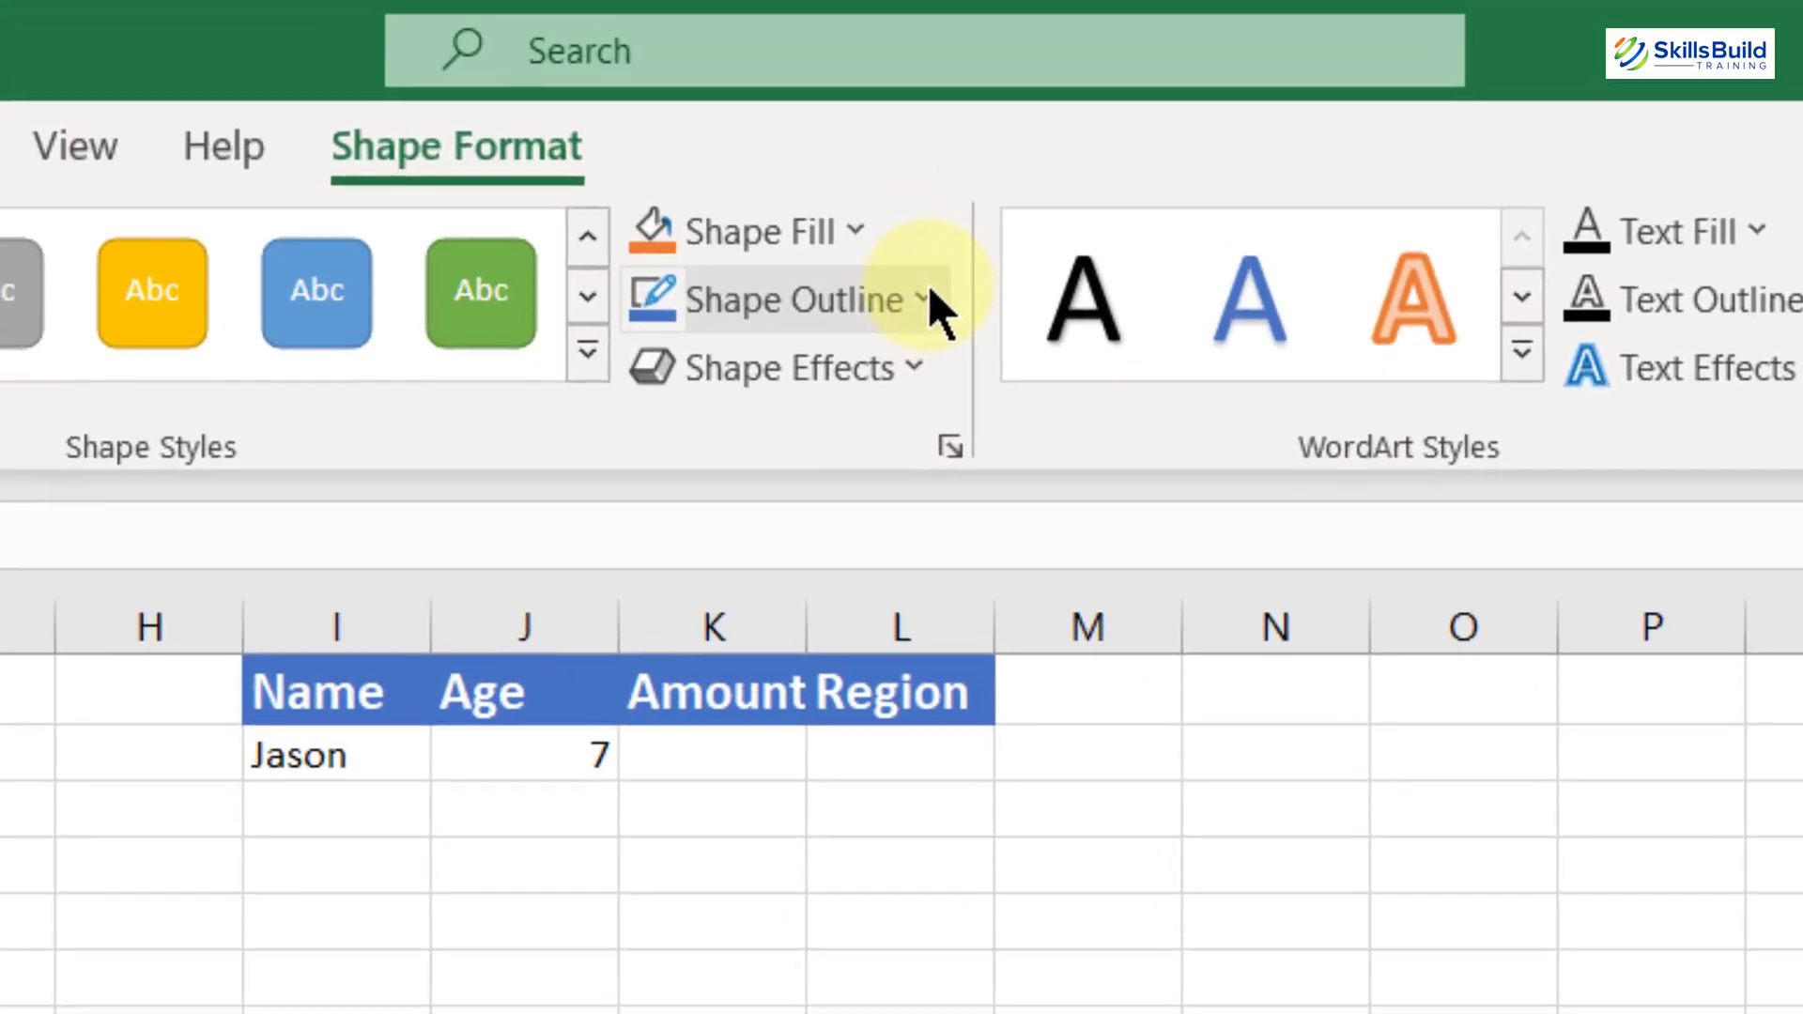
# Apply the waviest sketched outline style to the triangle
pyautogui.click(925, 299)
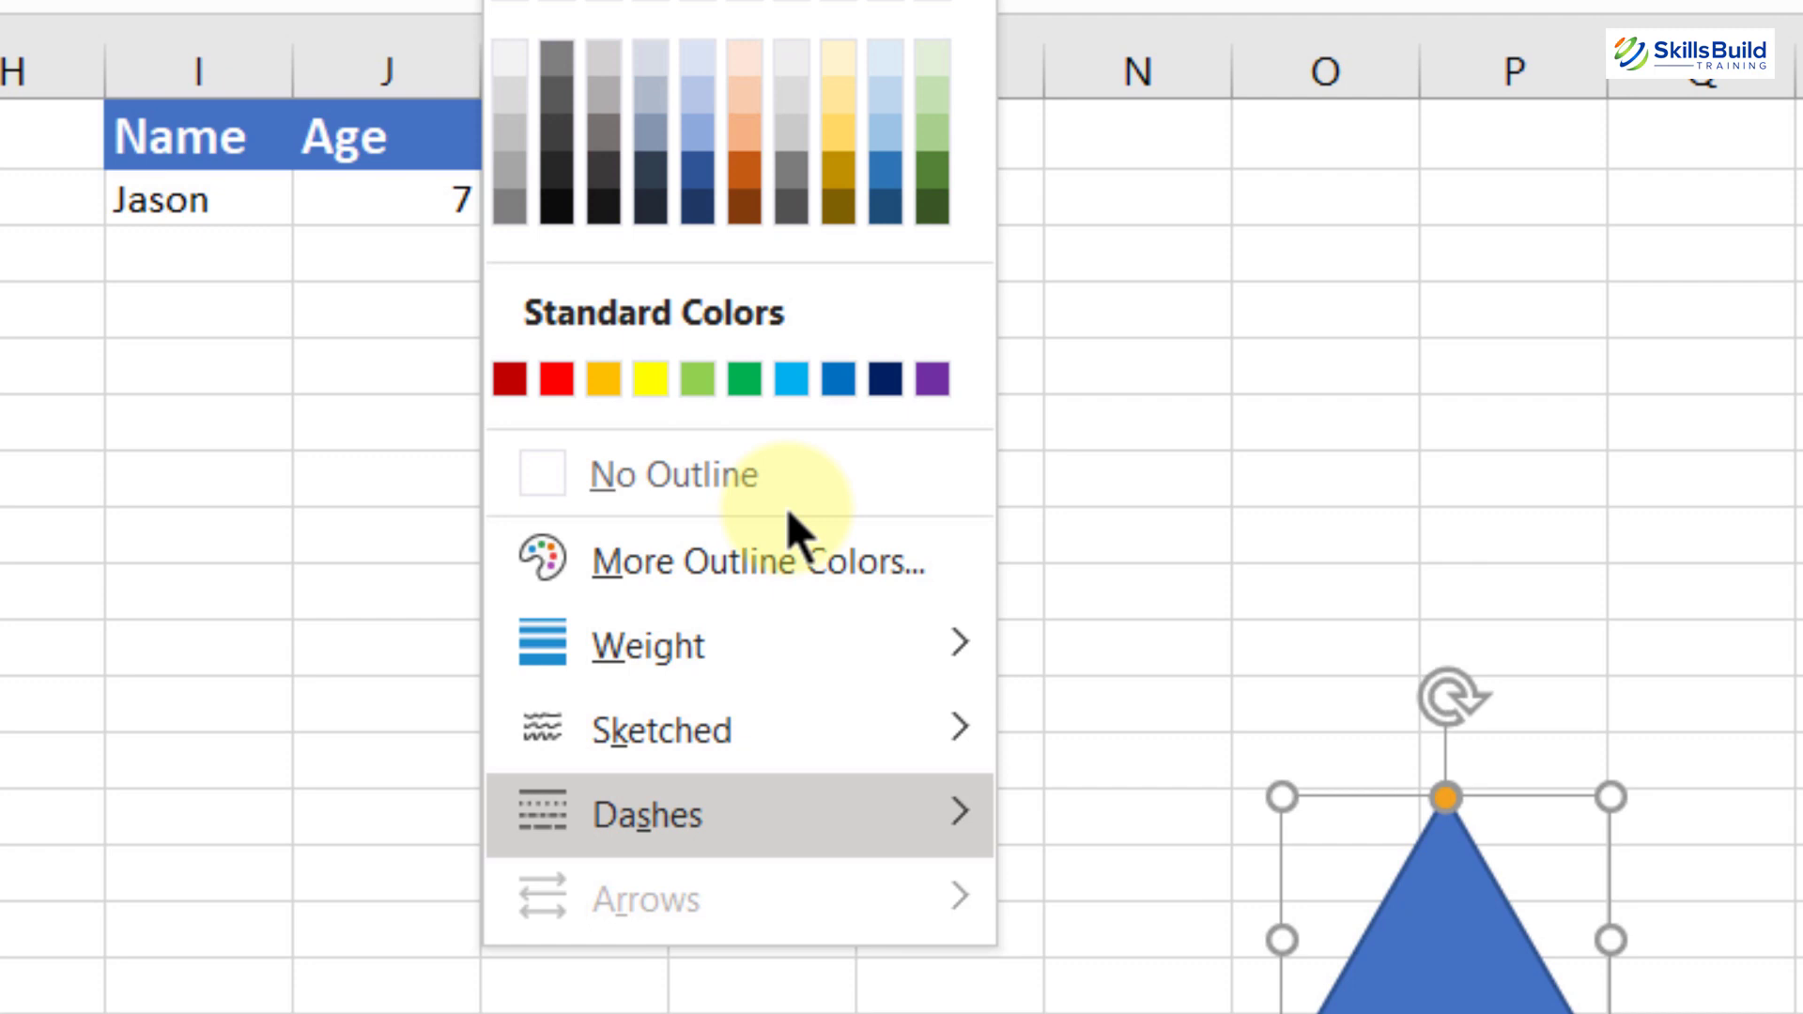
pyautogui.moveTo(929, 1013)
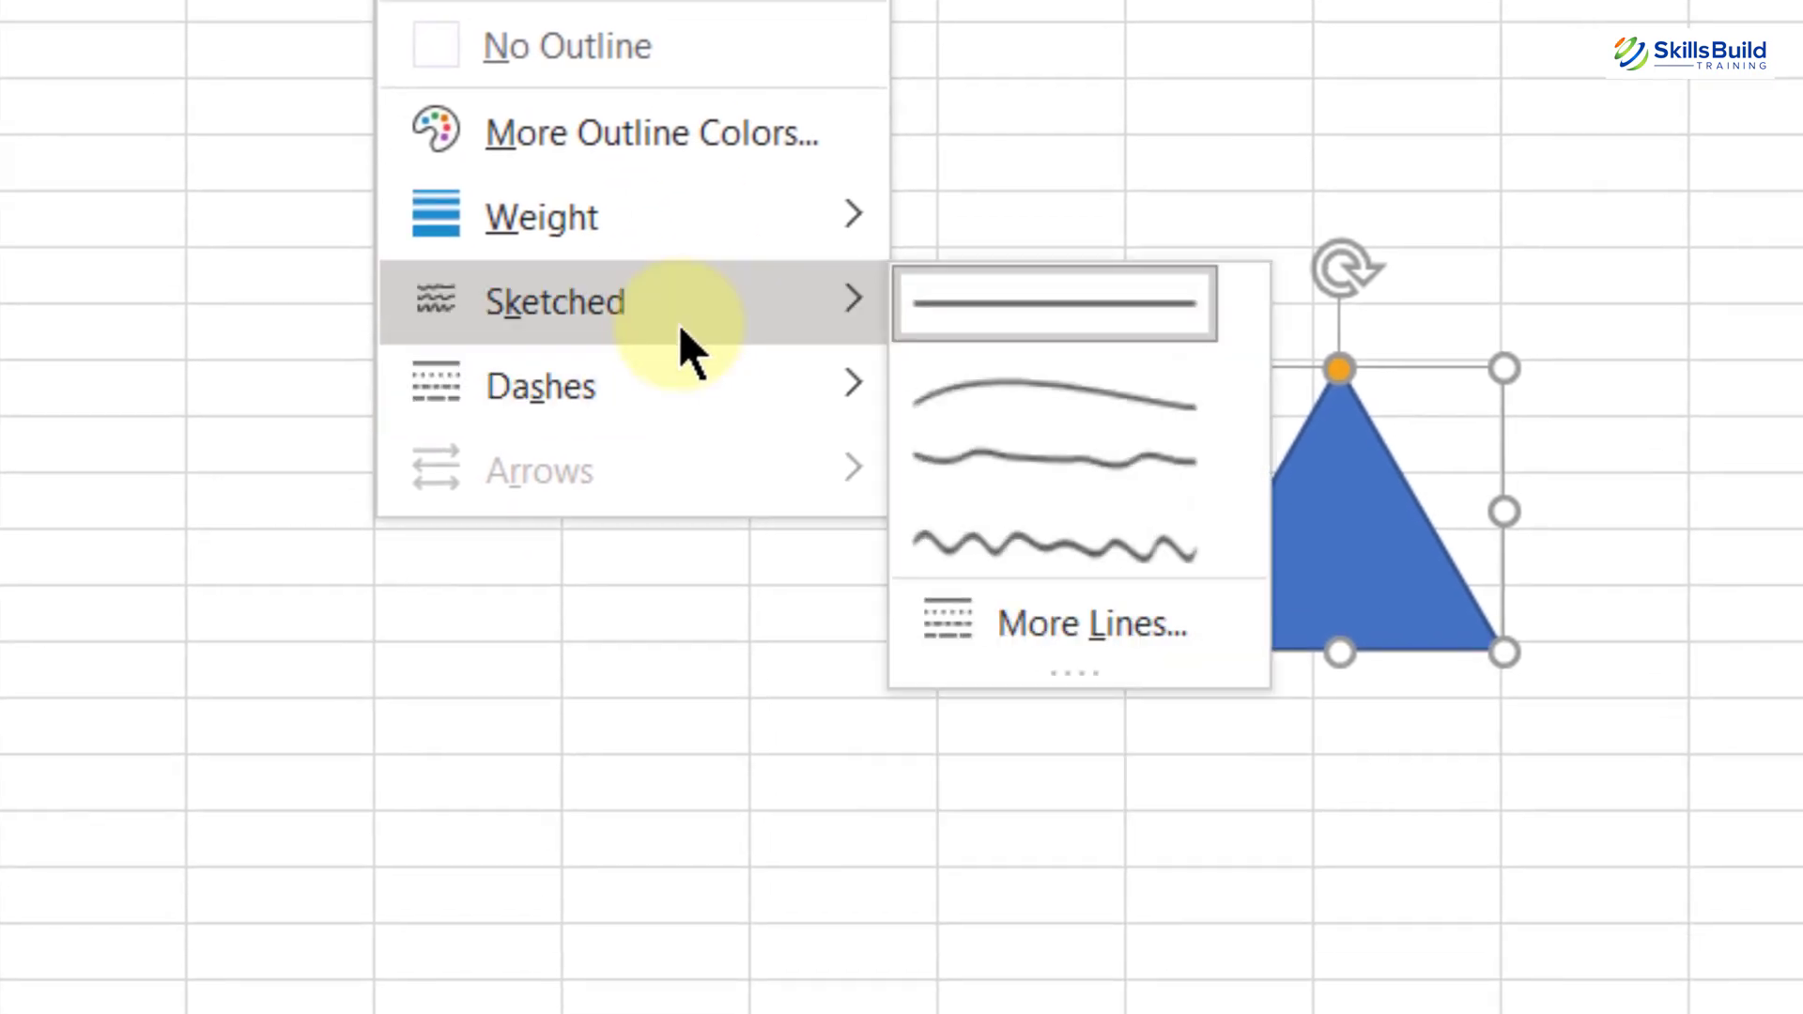
pyautogui.click(1027, 545)
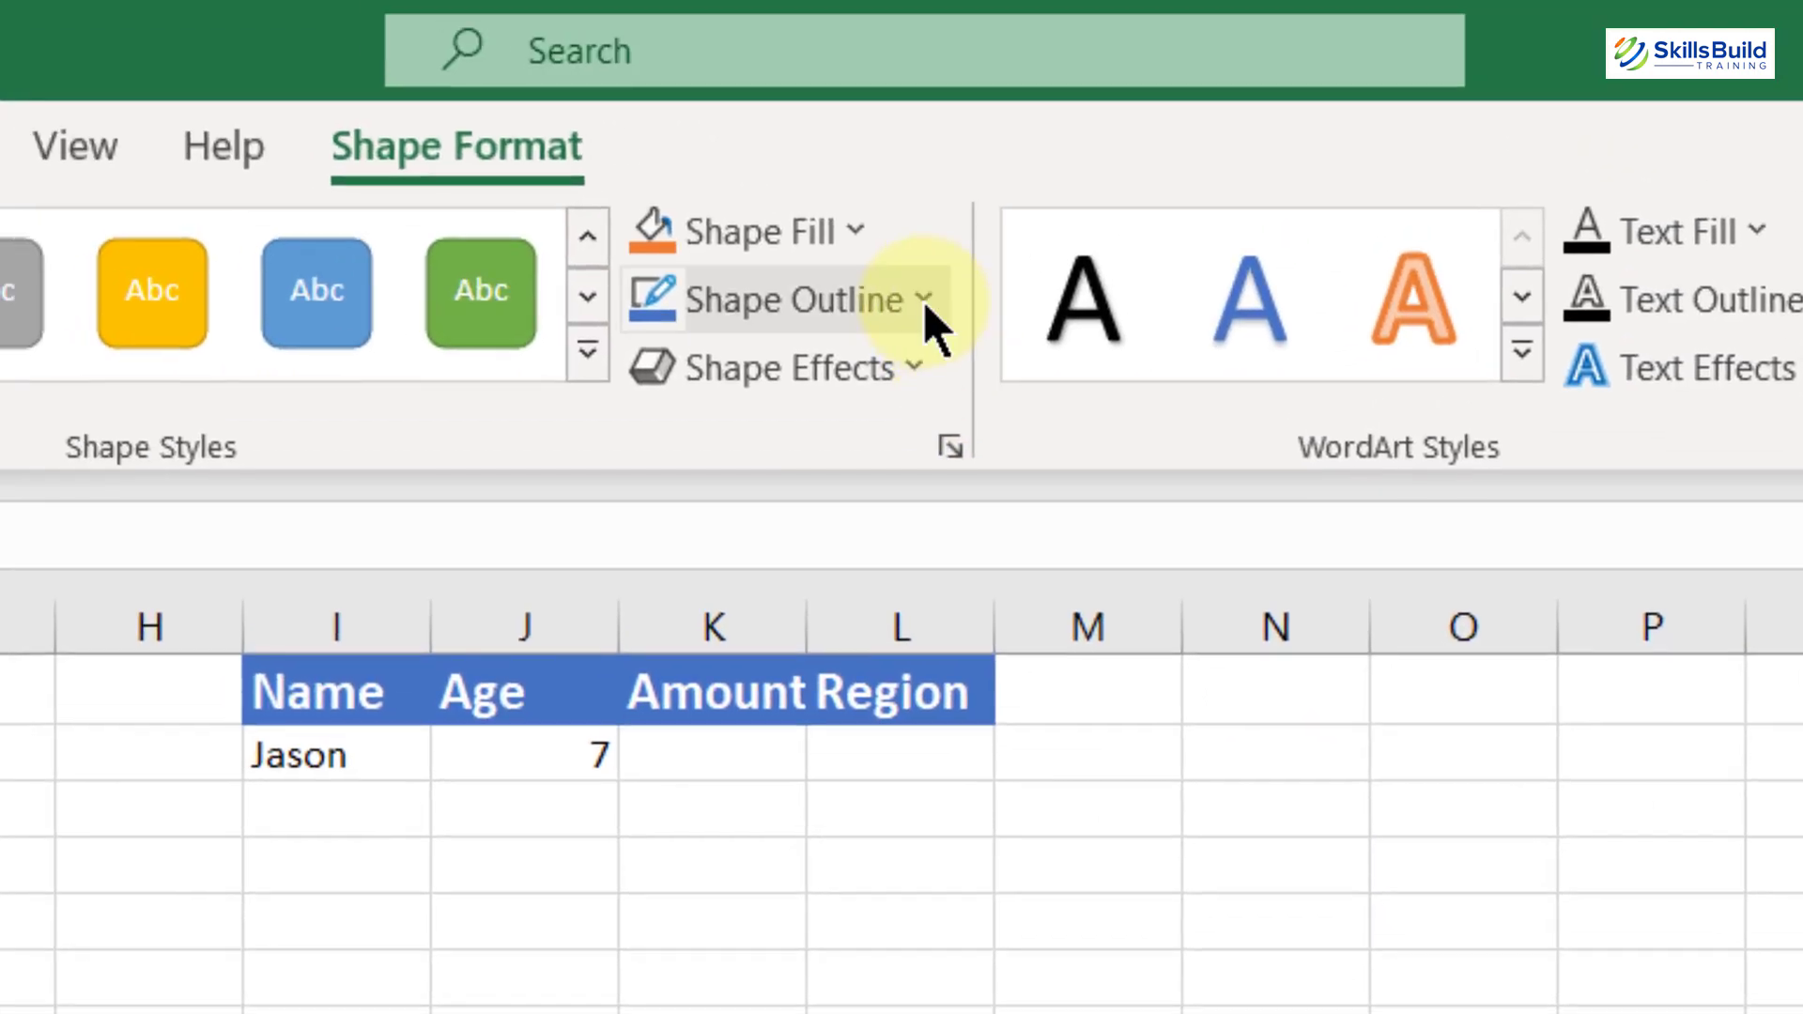
# Open the additional line settings for the triangle's sketched outline and dismiss the notice about multiple panes
pyautogui.click(924, 305)
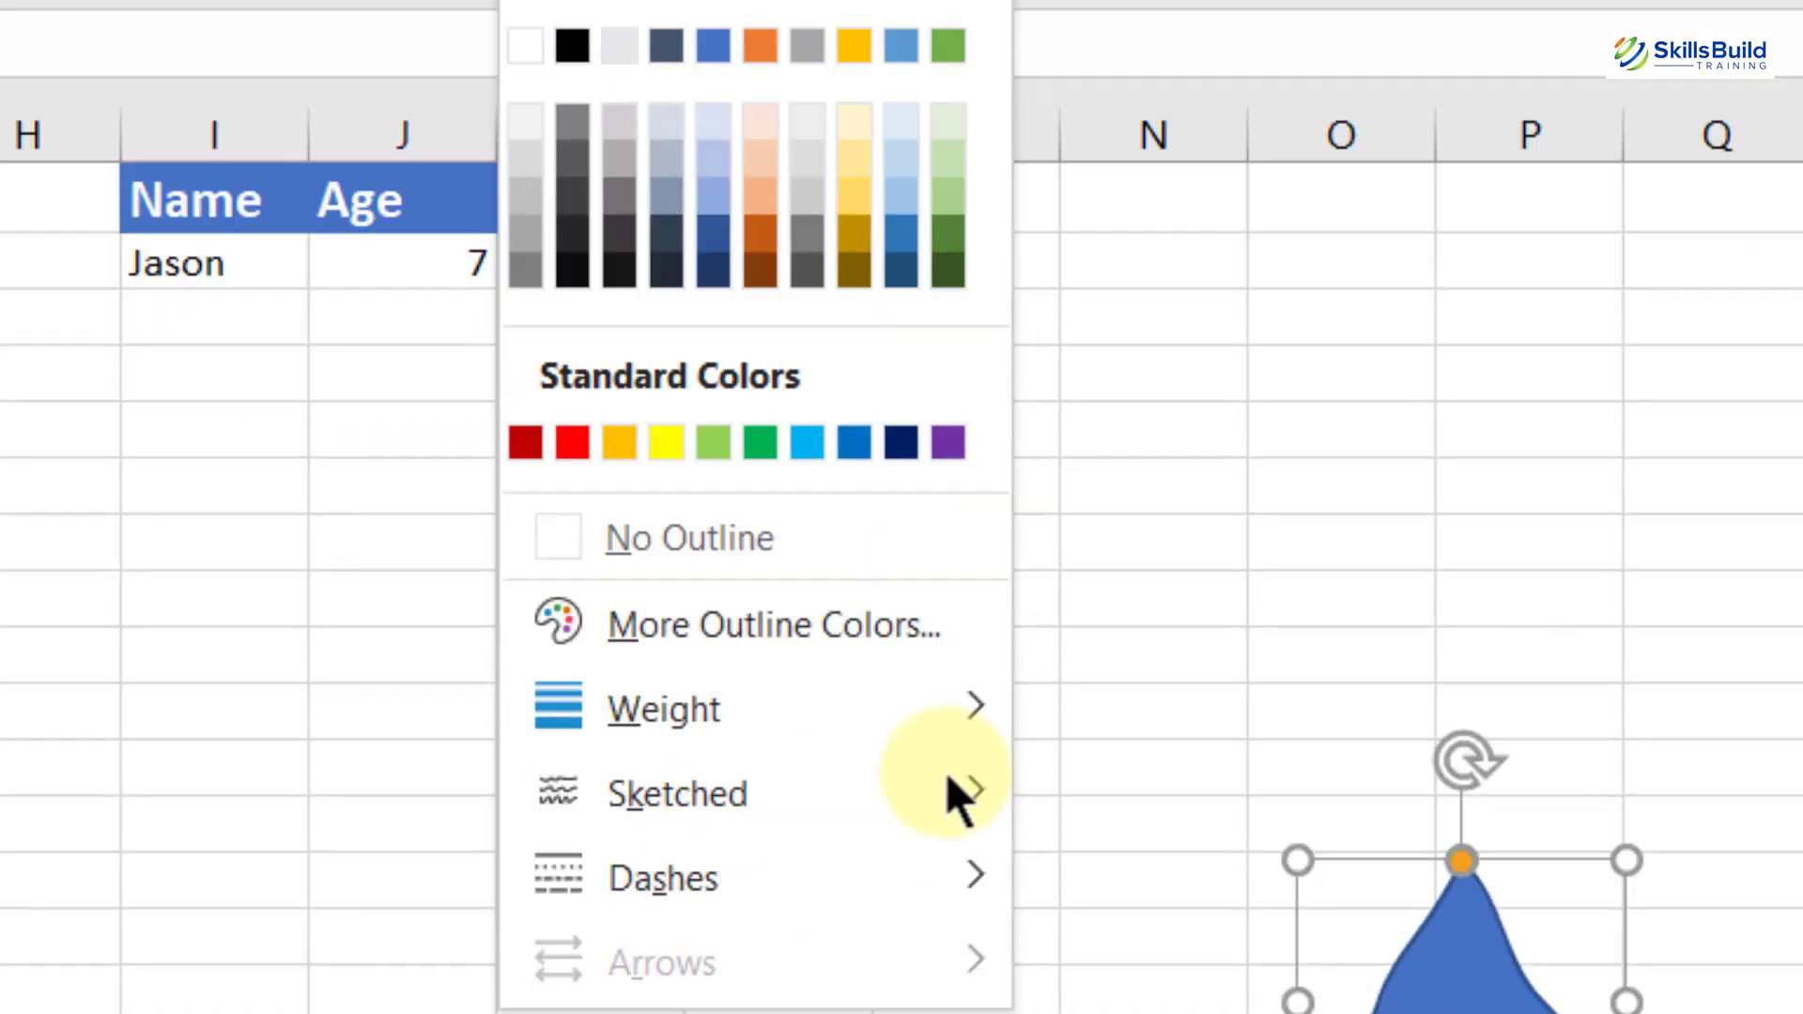
pyautogui.moveTo(831, 297)
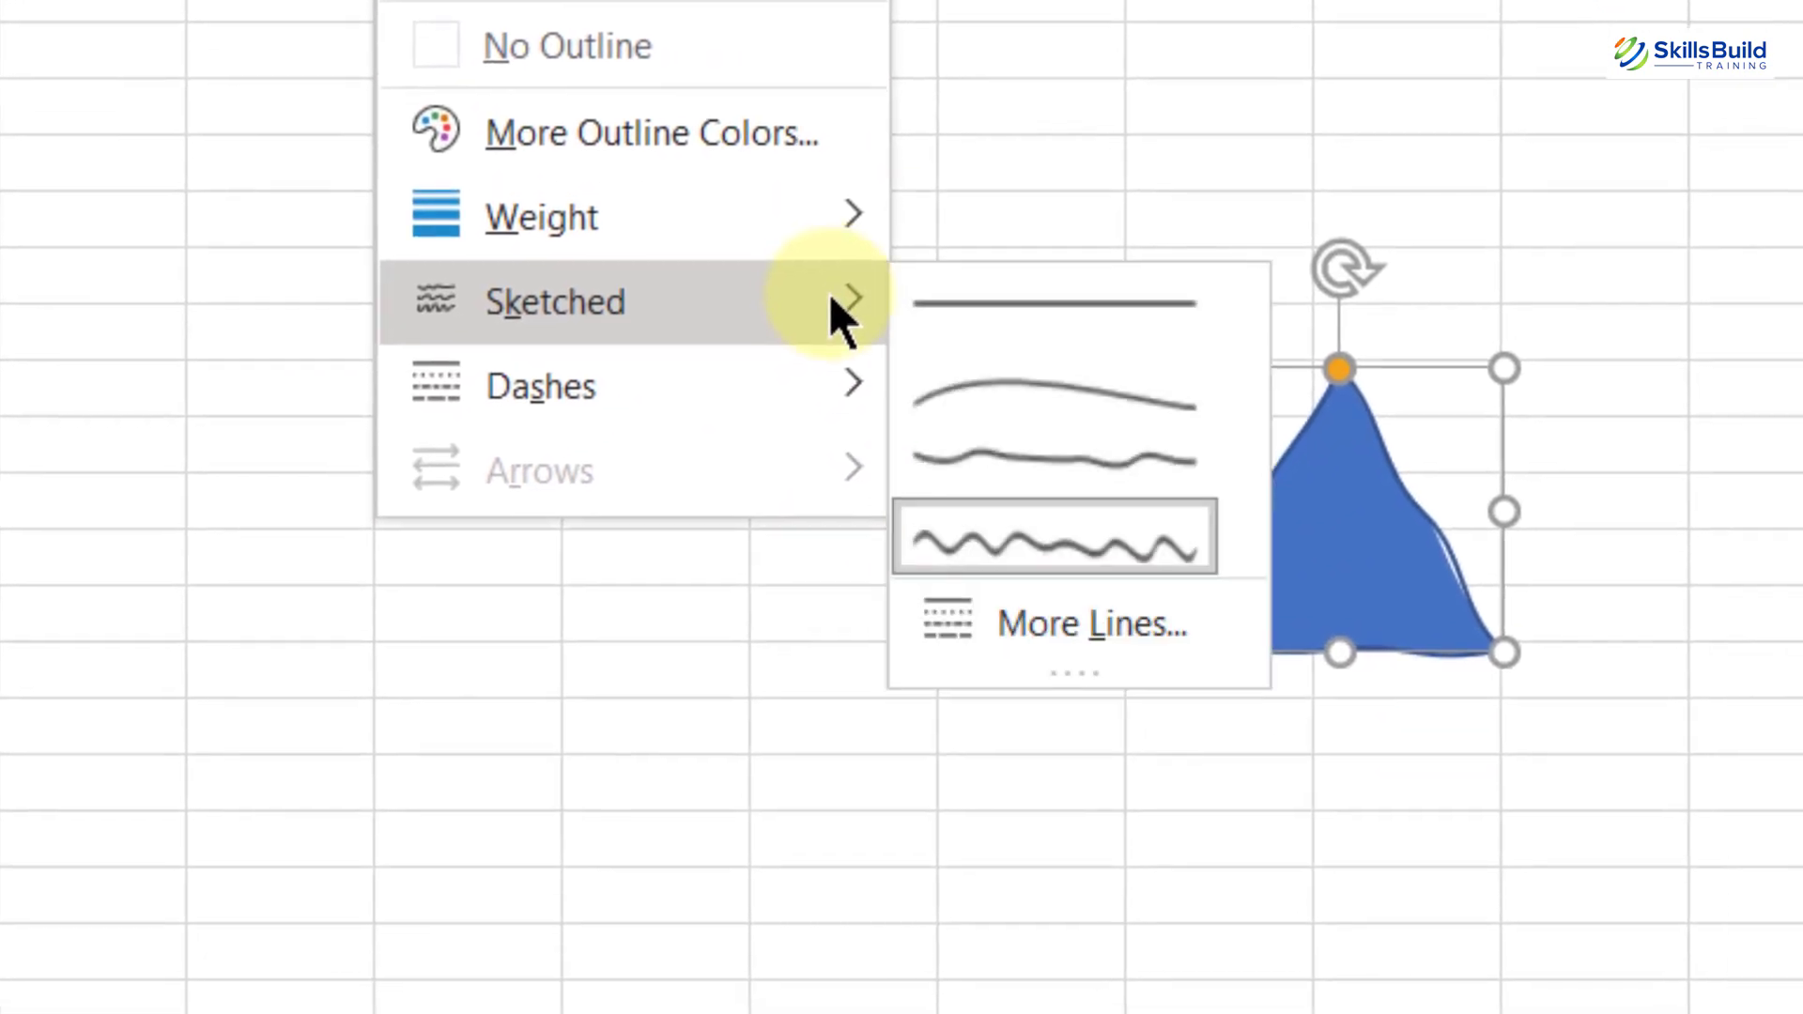
pyautogui.click(1064, 621)
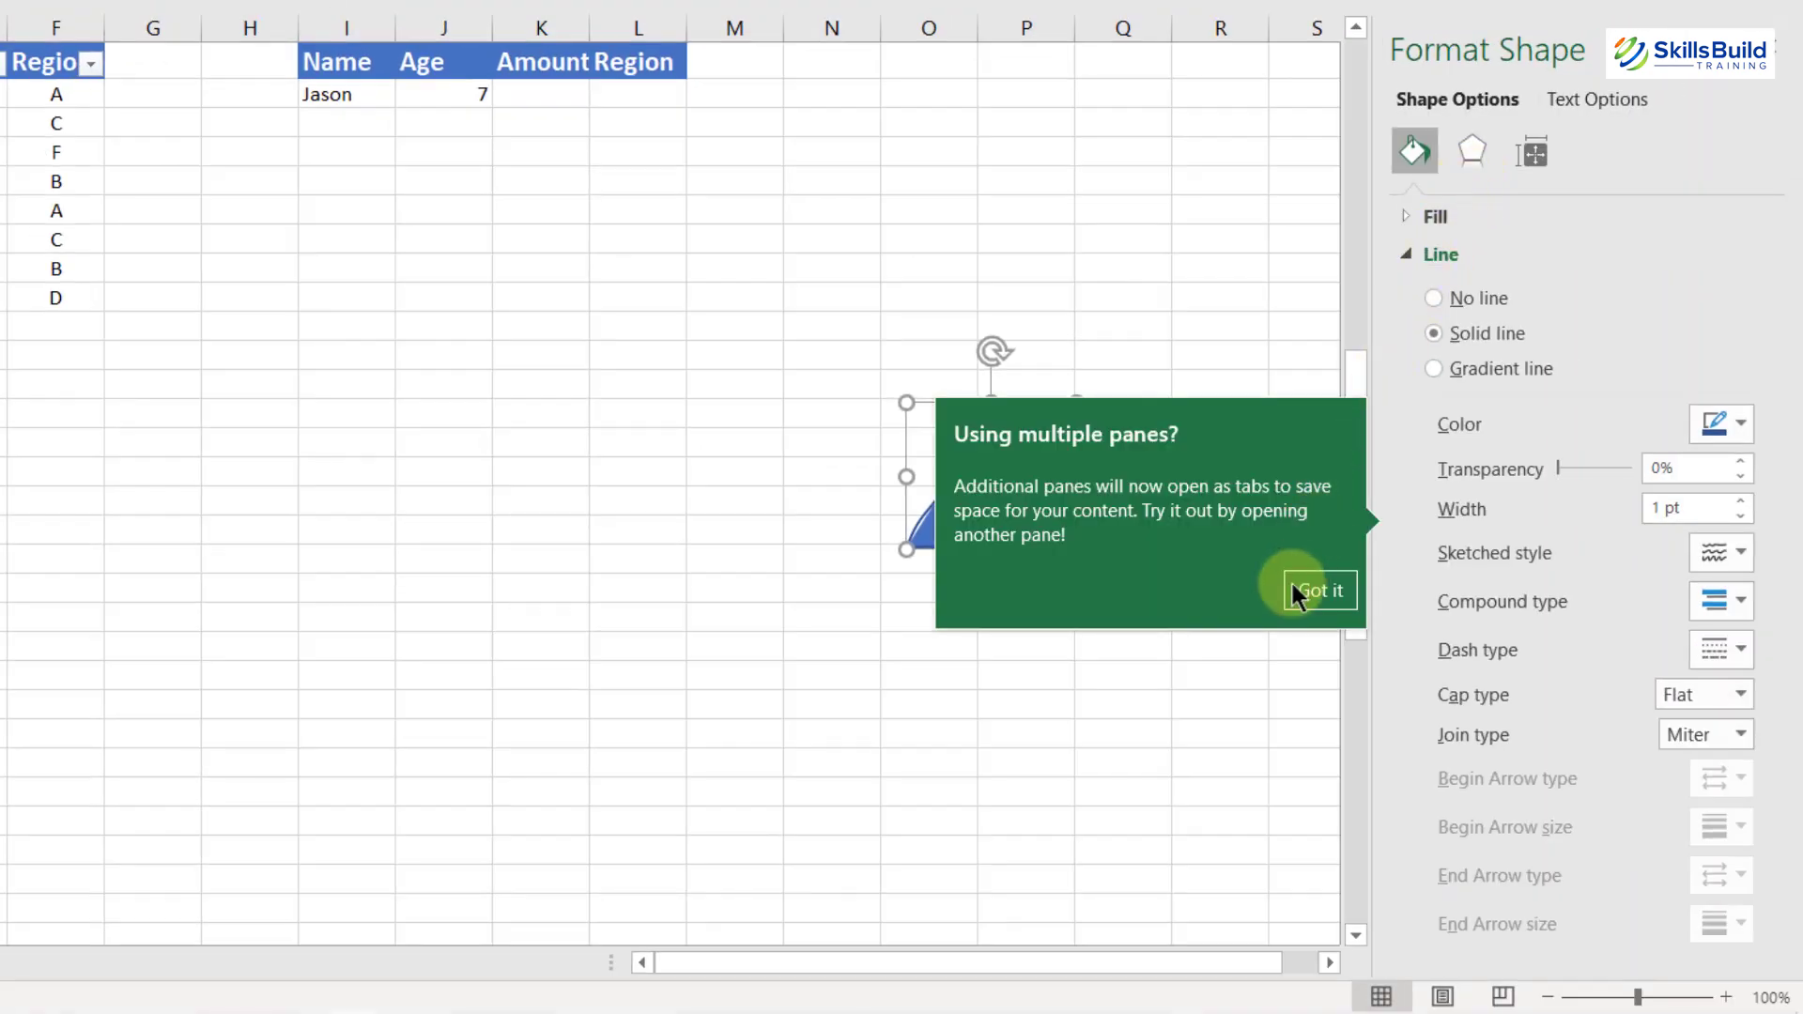
pyautogui.click(1320, 590)
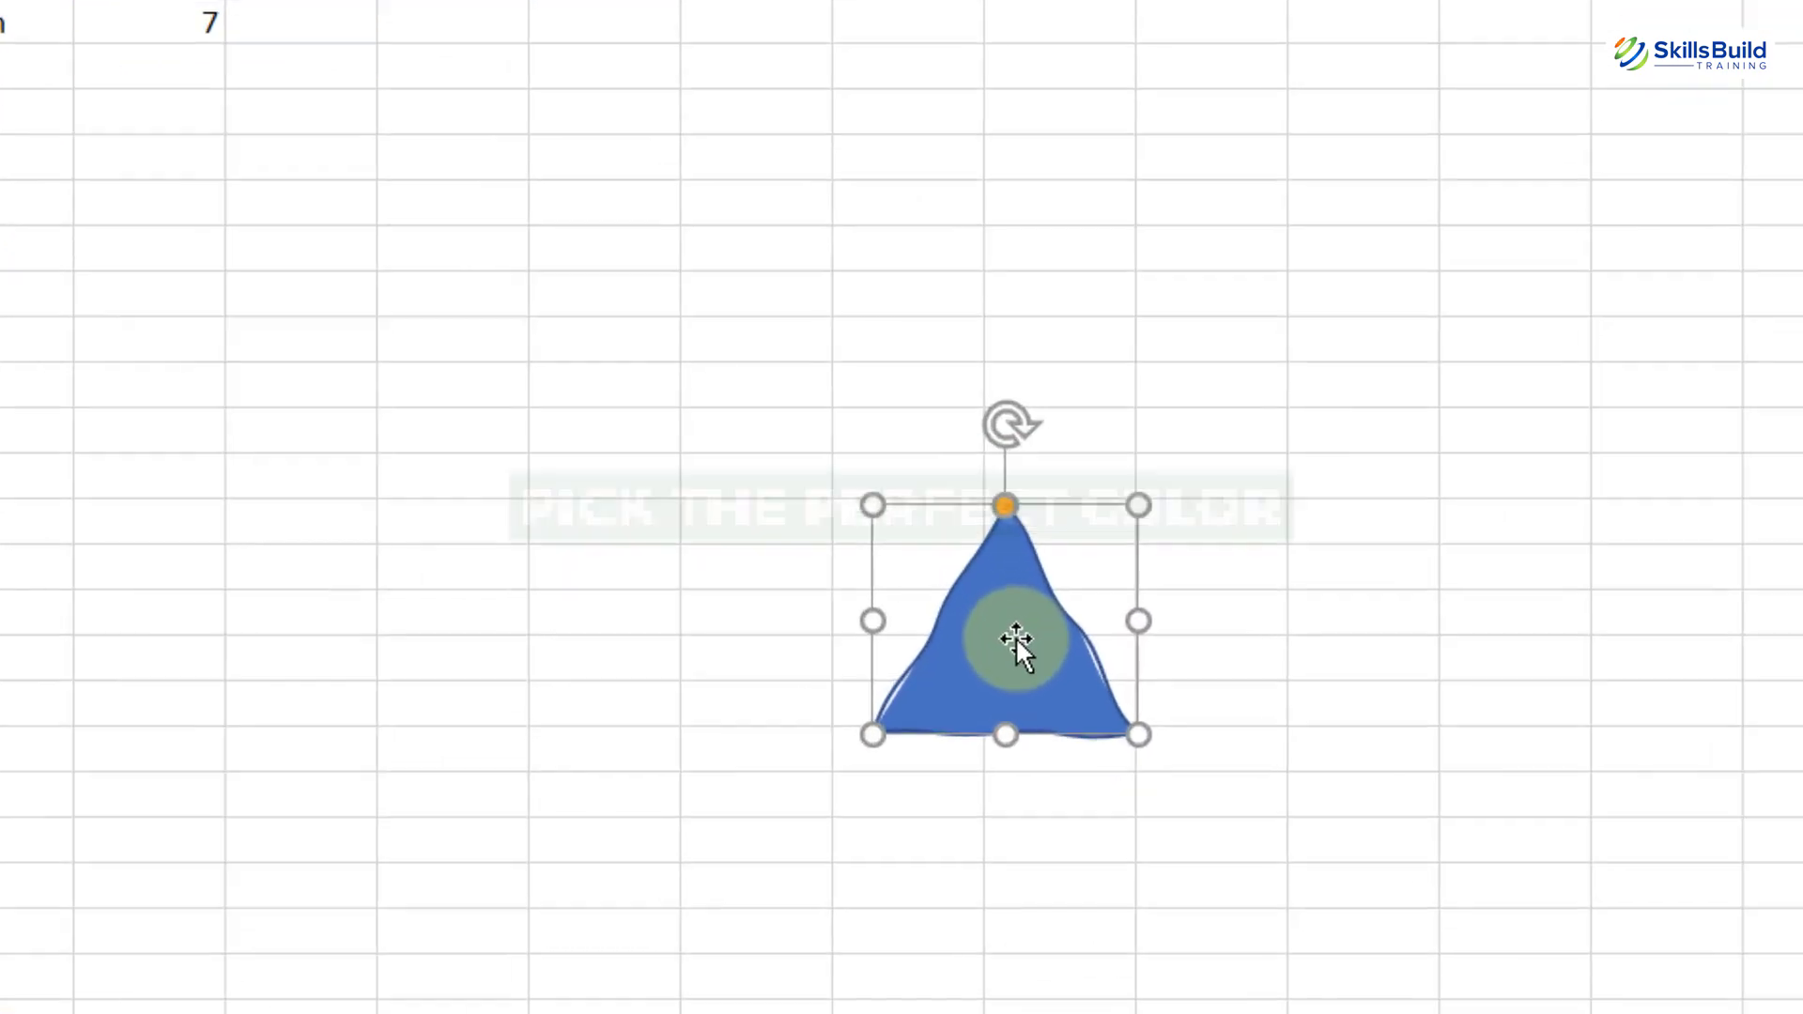
# Fill the triangle with the custom colour #927692, and delete the shape from the sheet
pyautogui.rightClick(1179, 608)
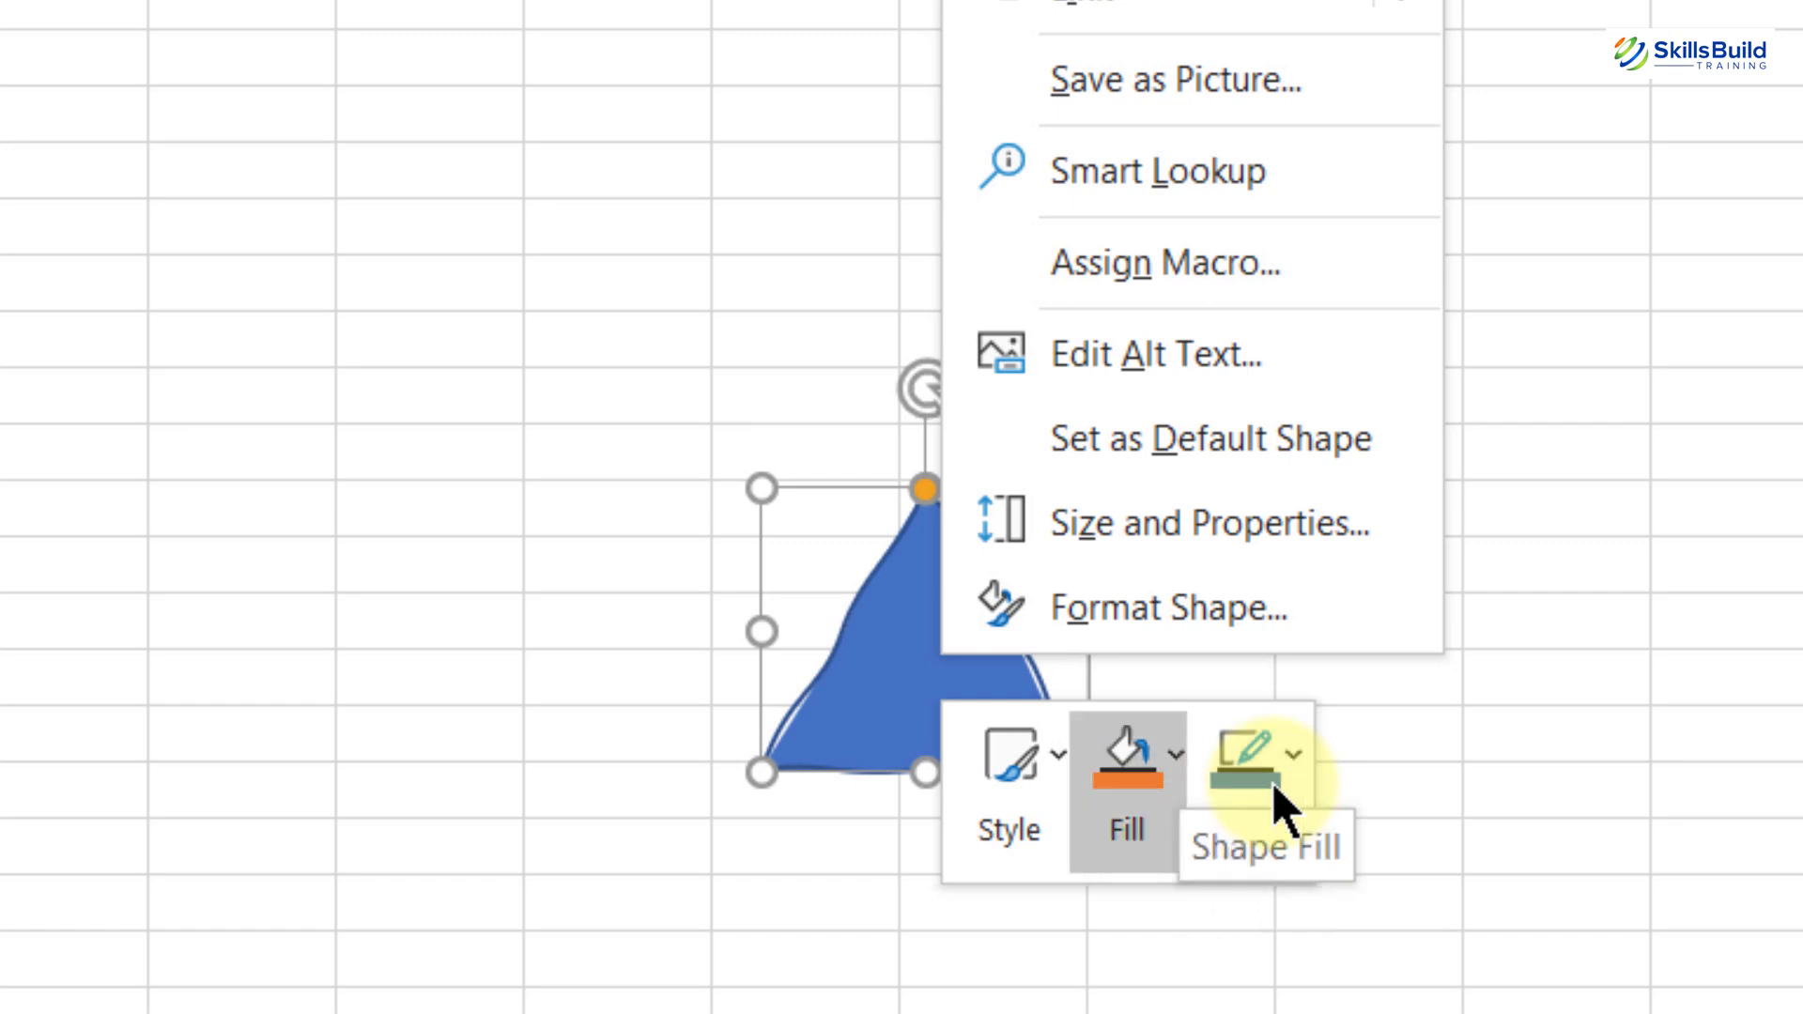
pyautogui.click(1178, 754)
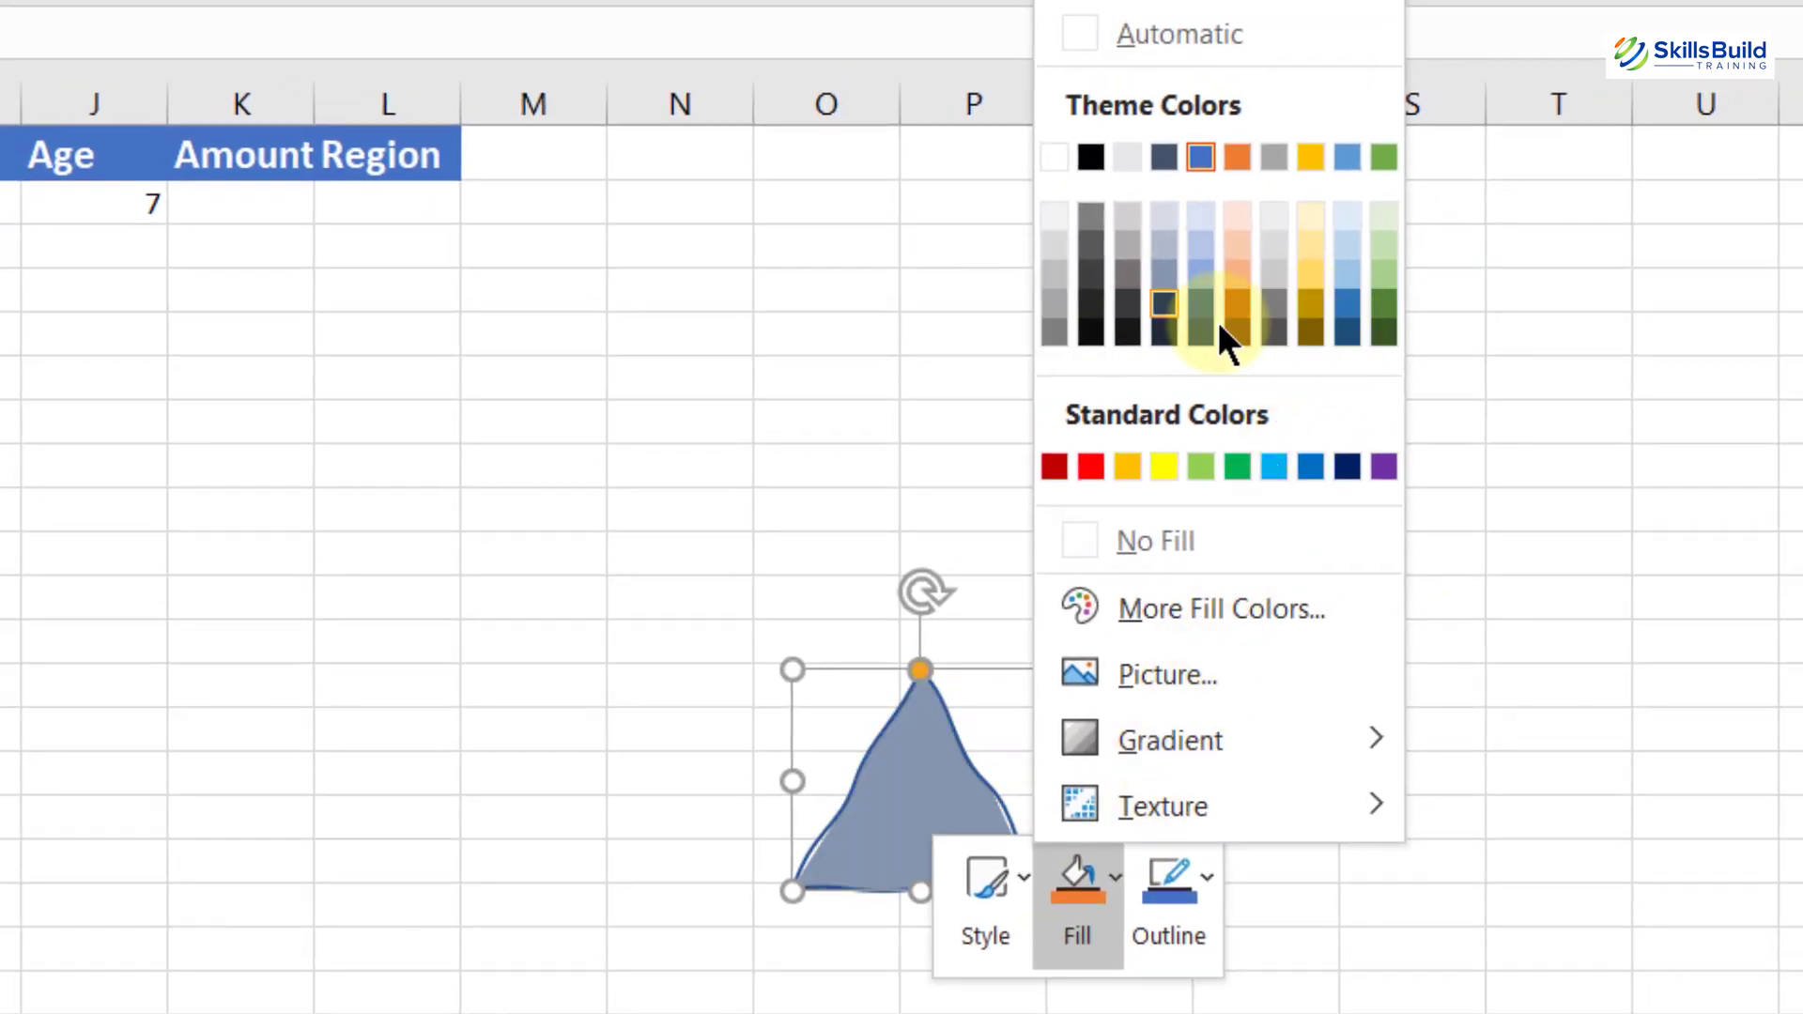
pyautogui.click(1236, 609)
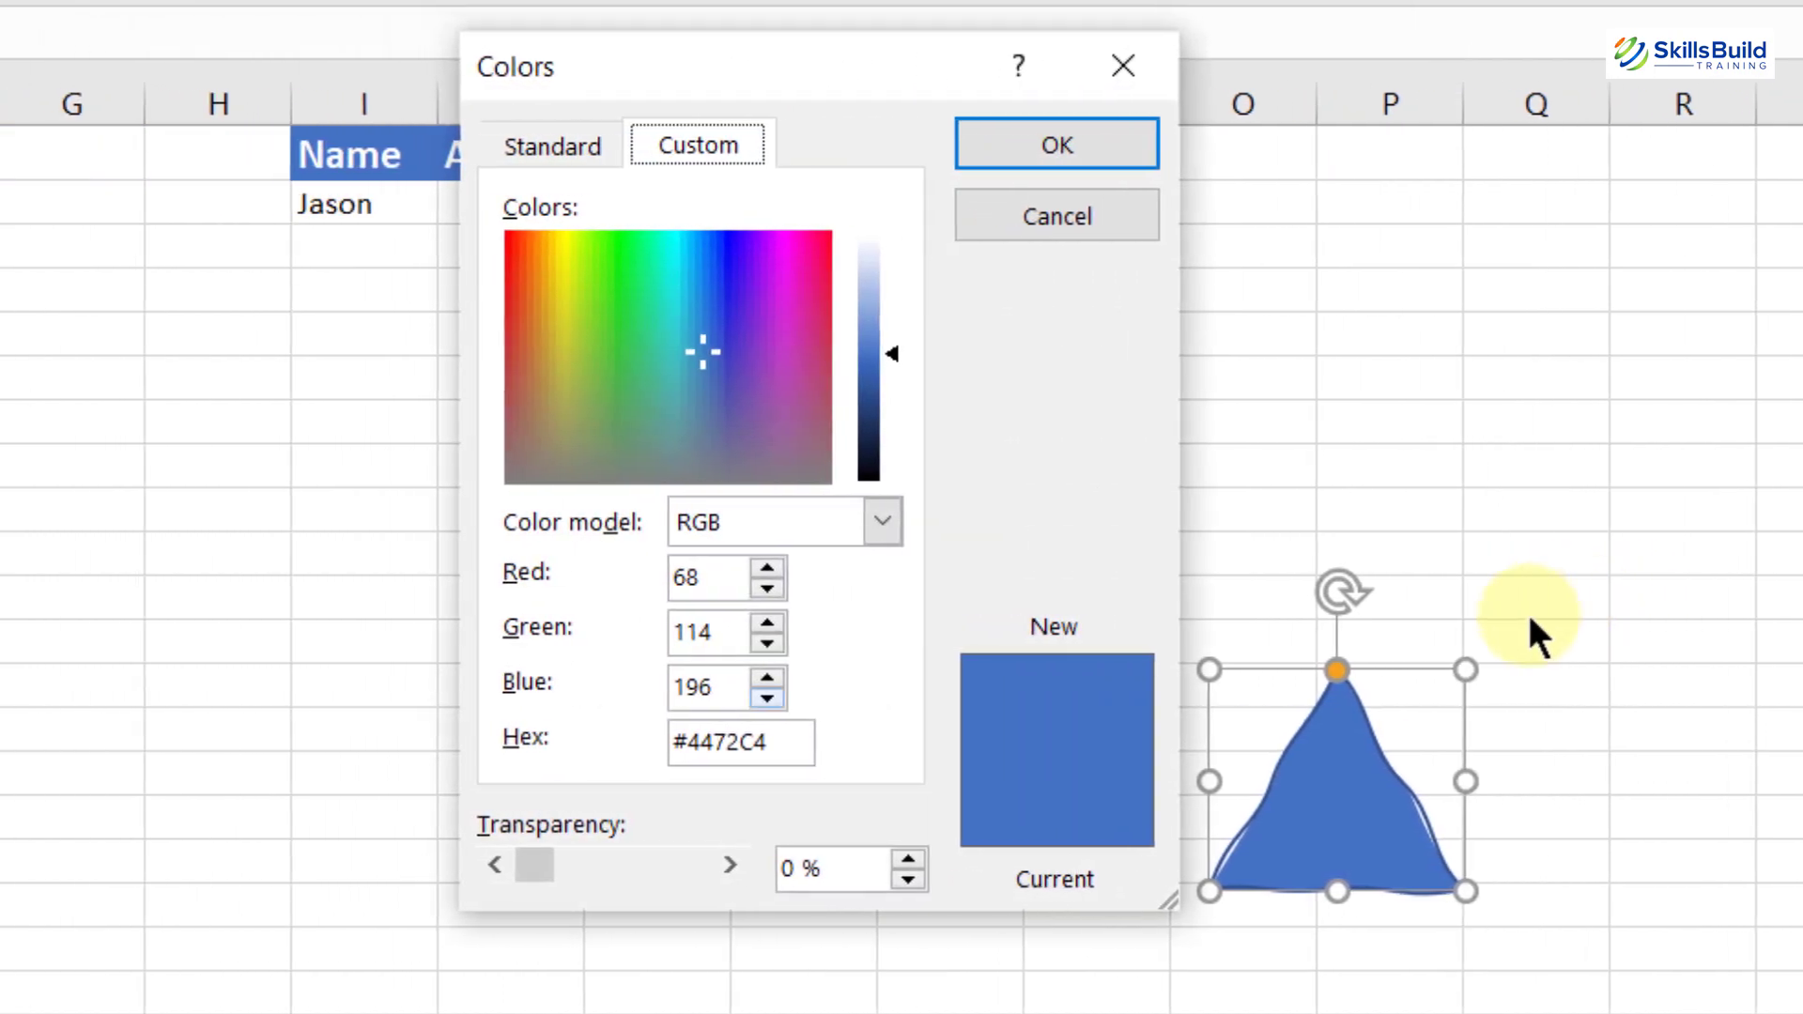
pyautogui.moveTo(793, 742); pyautogui.dragTo(641, 737)
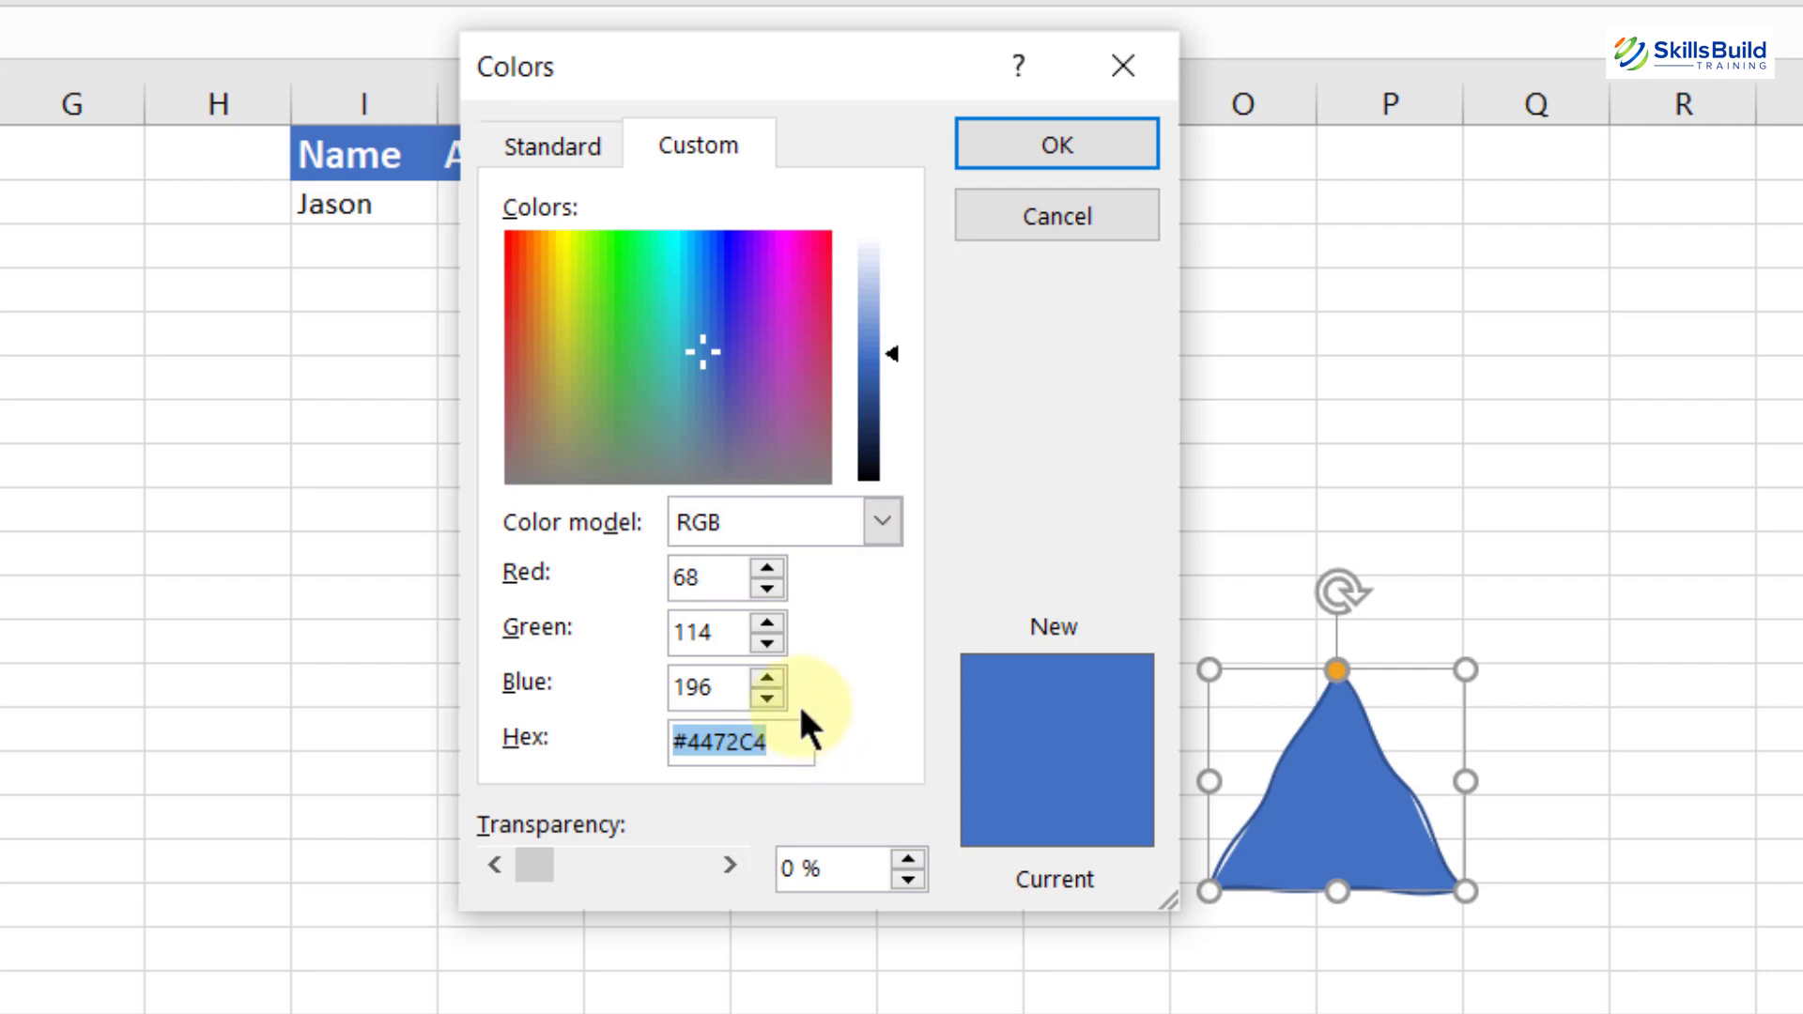
pyautogui.click(776, 456)
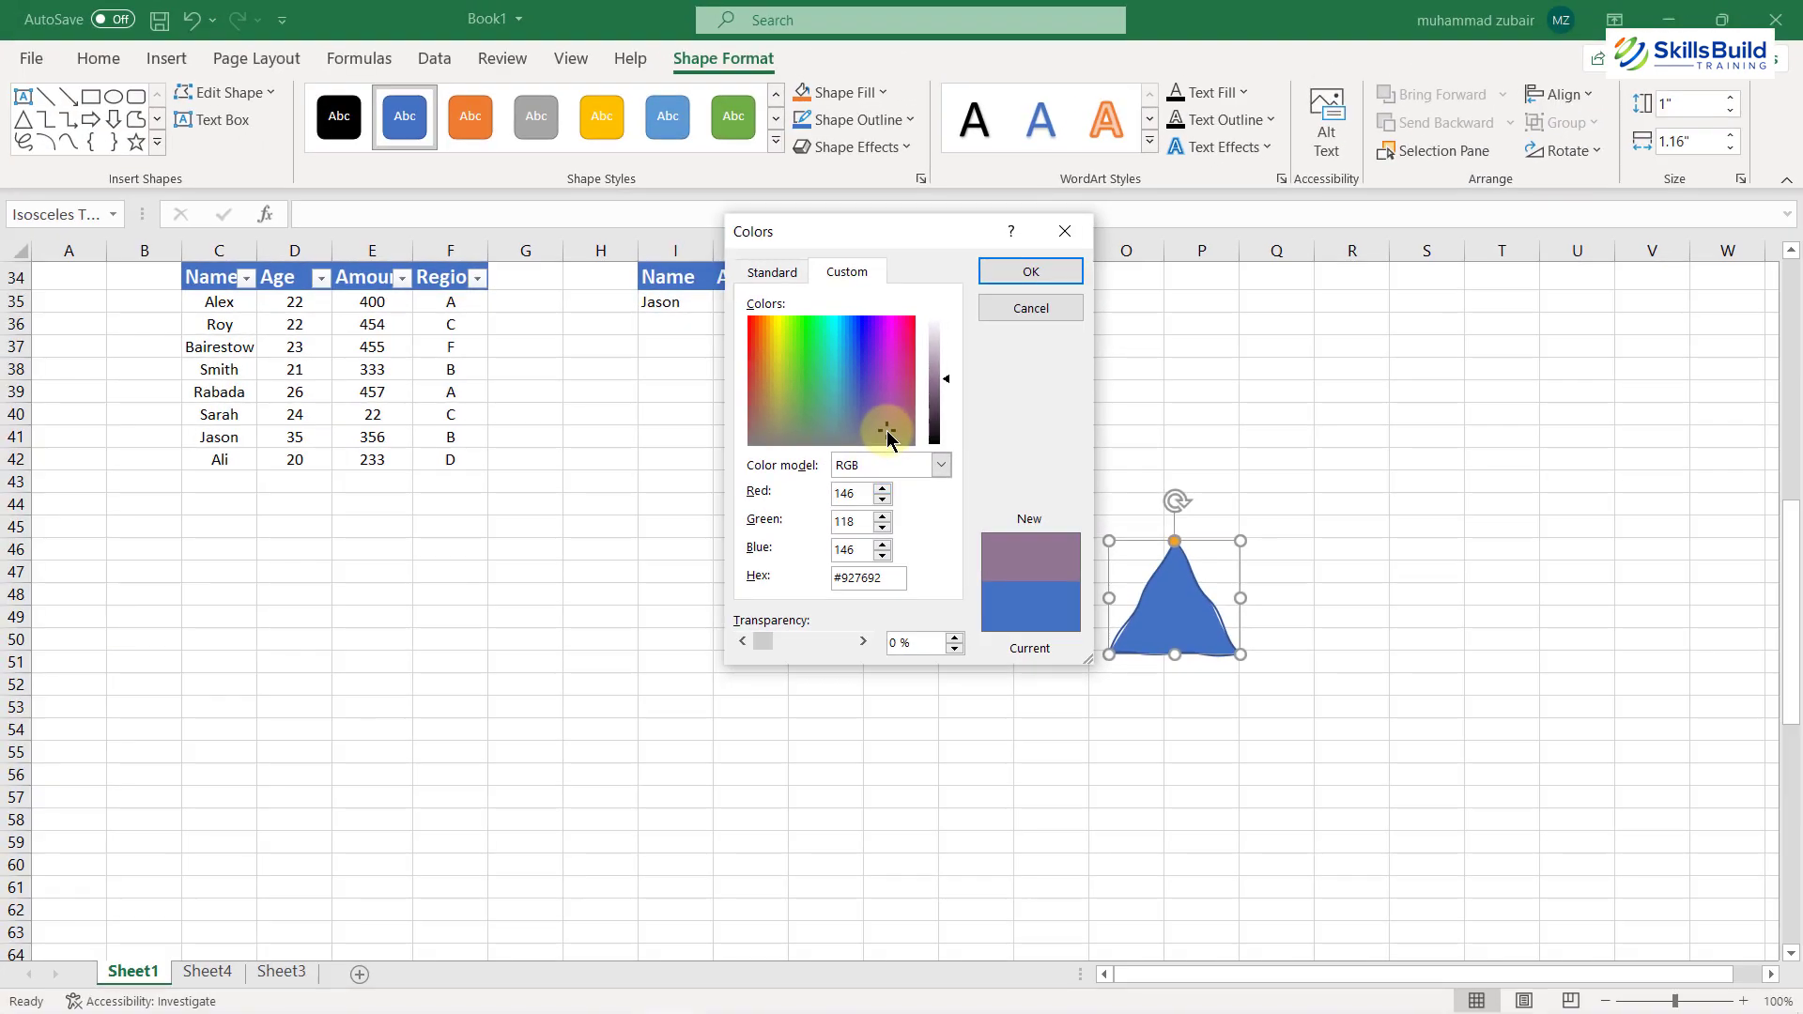
pyautogui.click(1024, 273)
pyautogui.press('Delete')
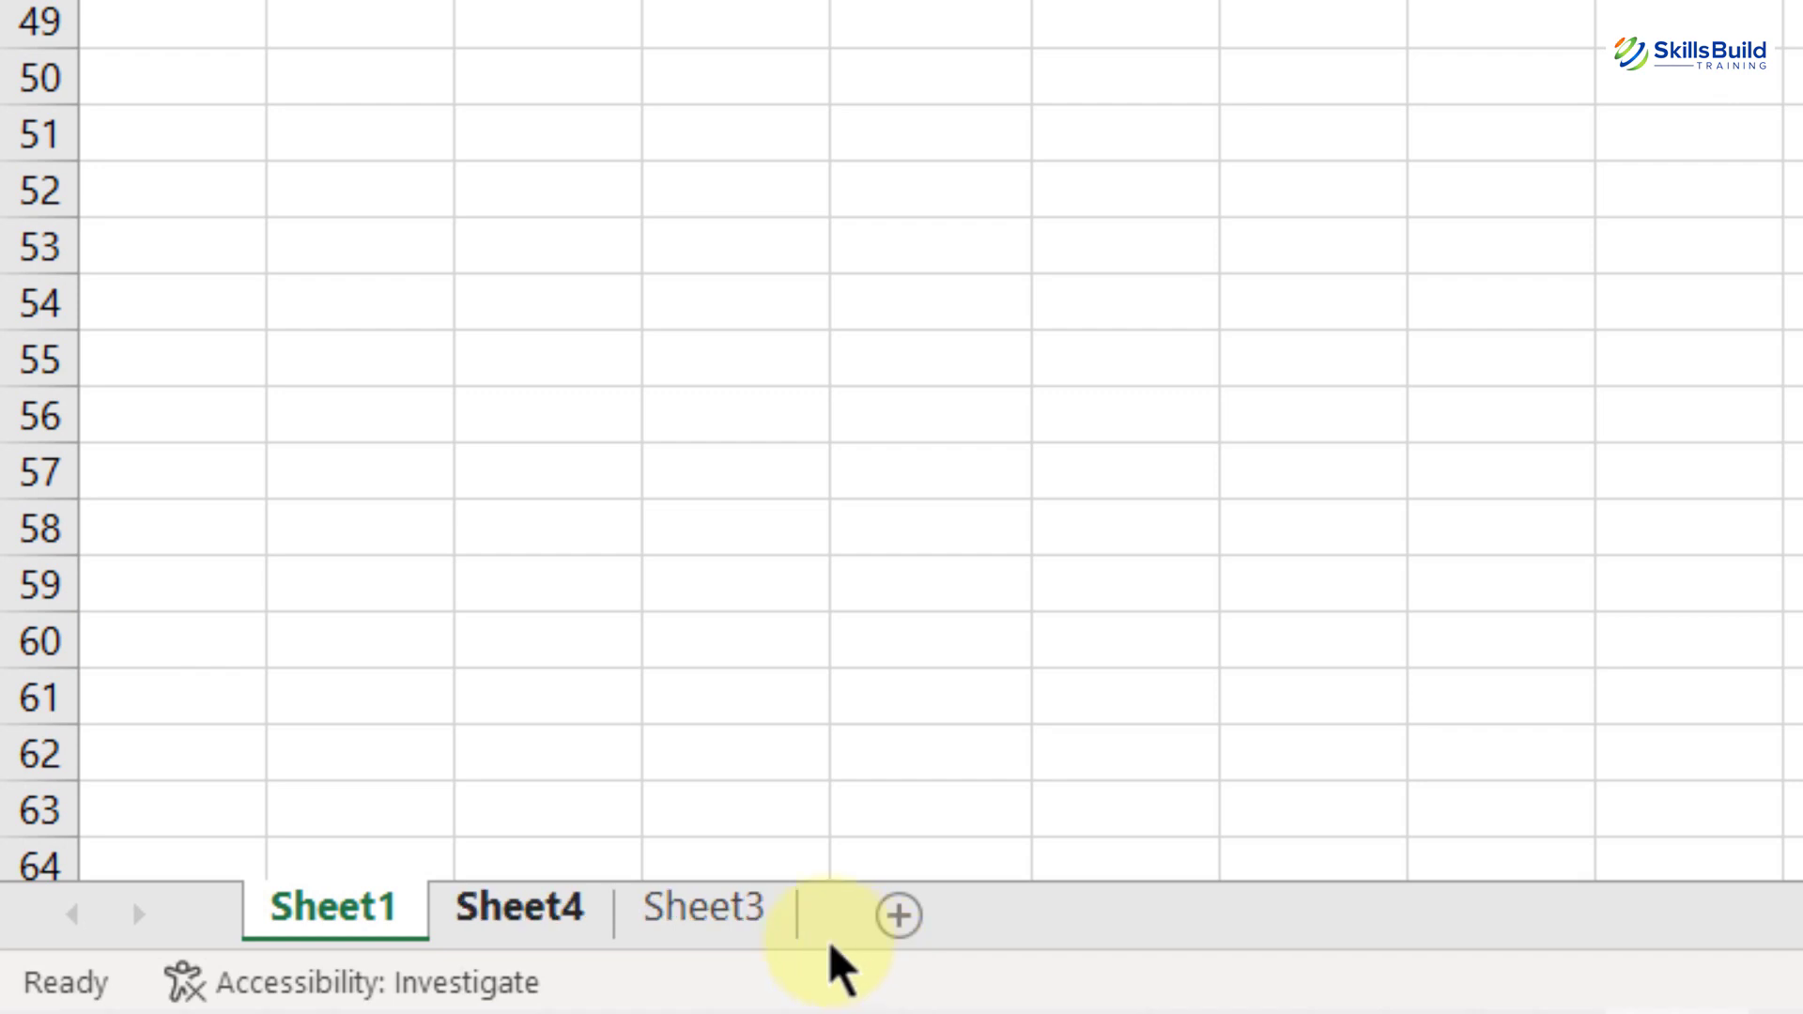
# Hide the worksheets Sheet3 and Sheet4
pyautogui.click(738, 925)
pyautogui.rightClick(737, 925)
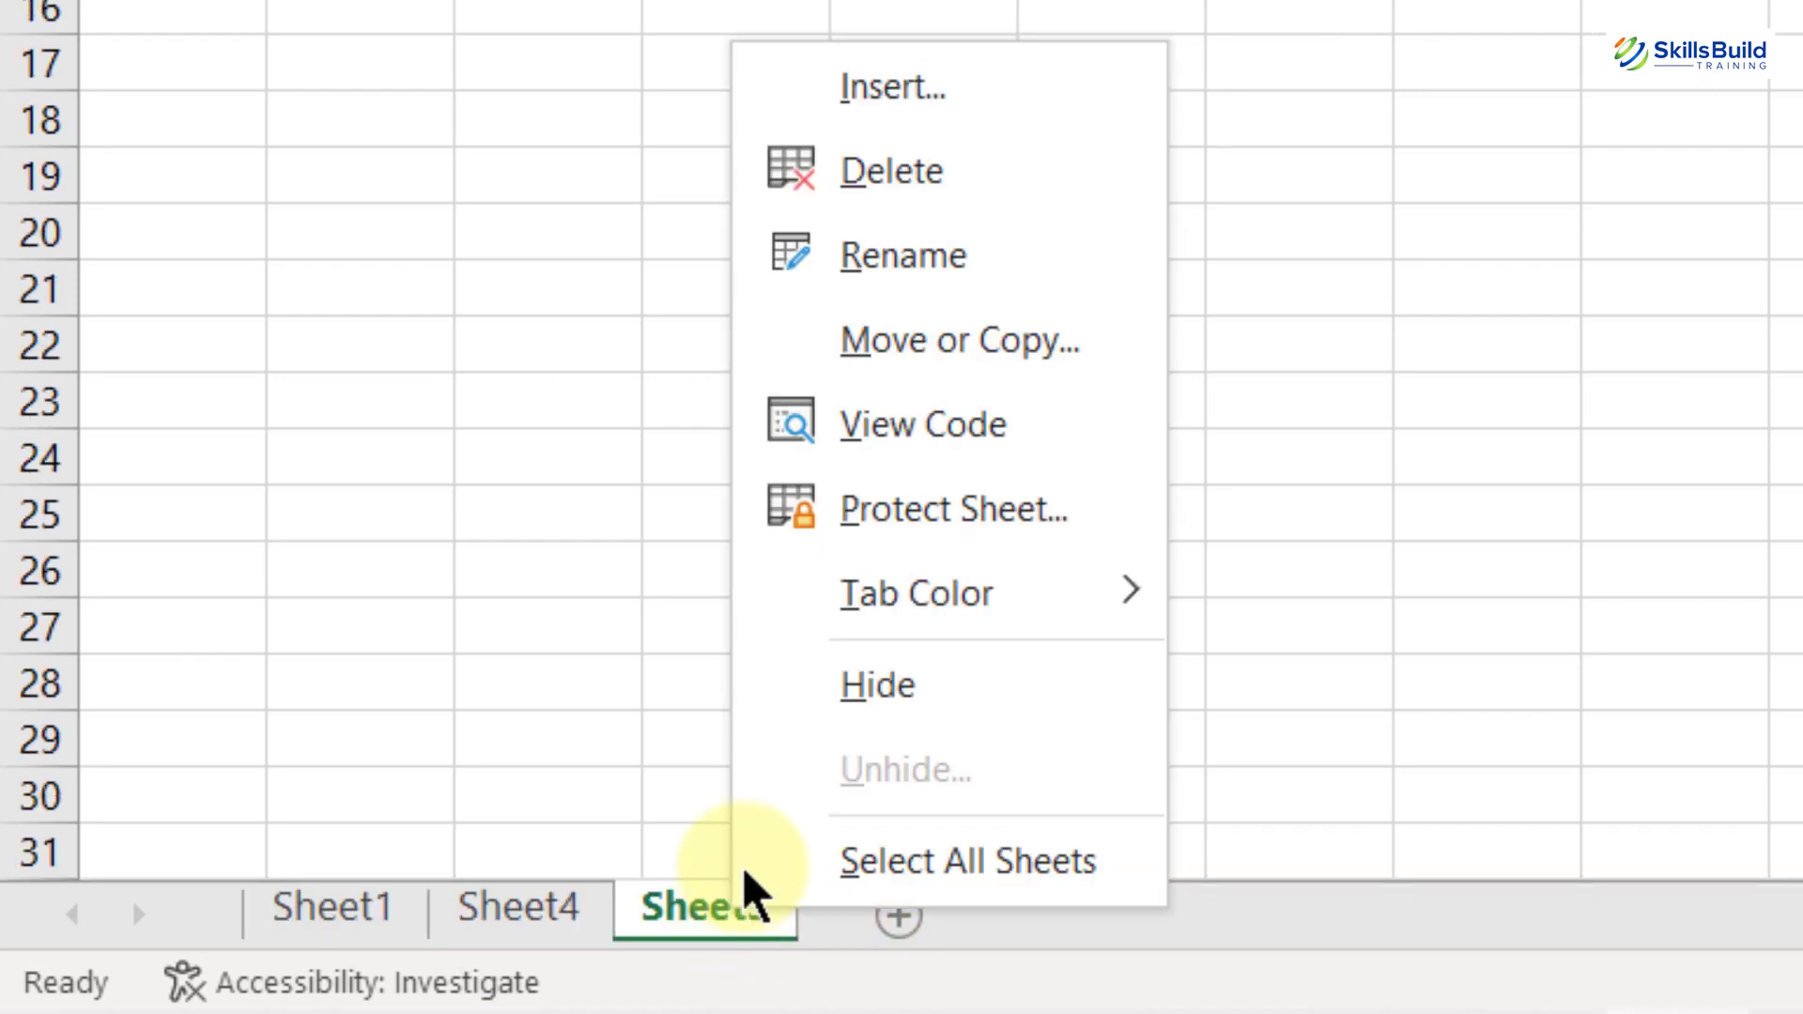
pyautogui.click(809, 693)
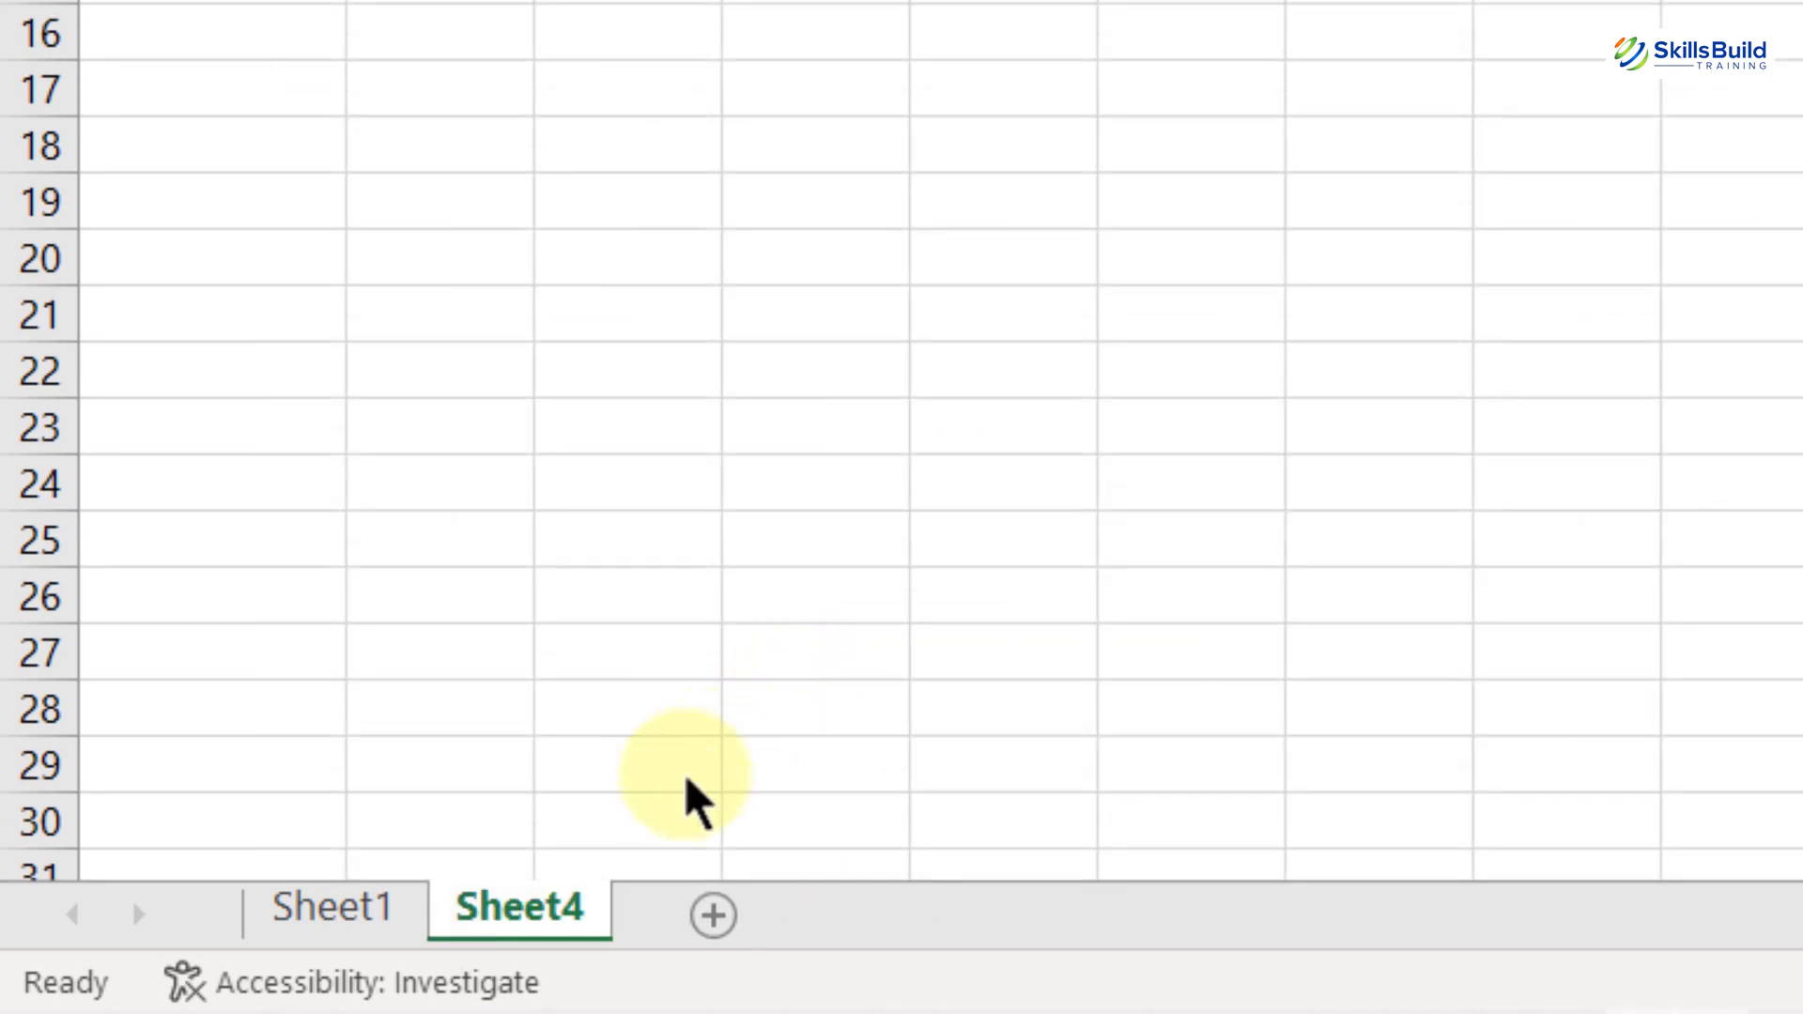
pyautogui.rightClick(515, 907)
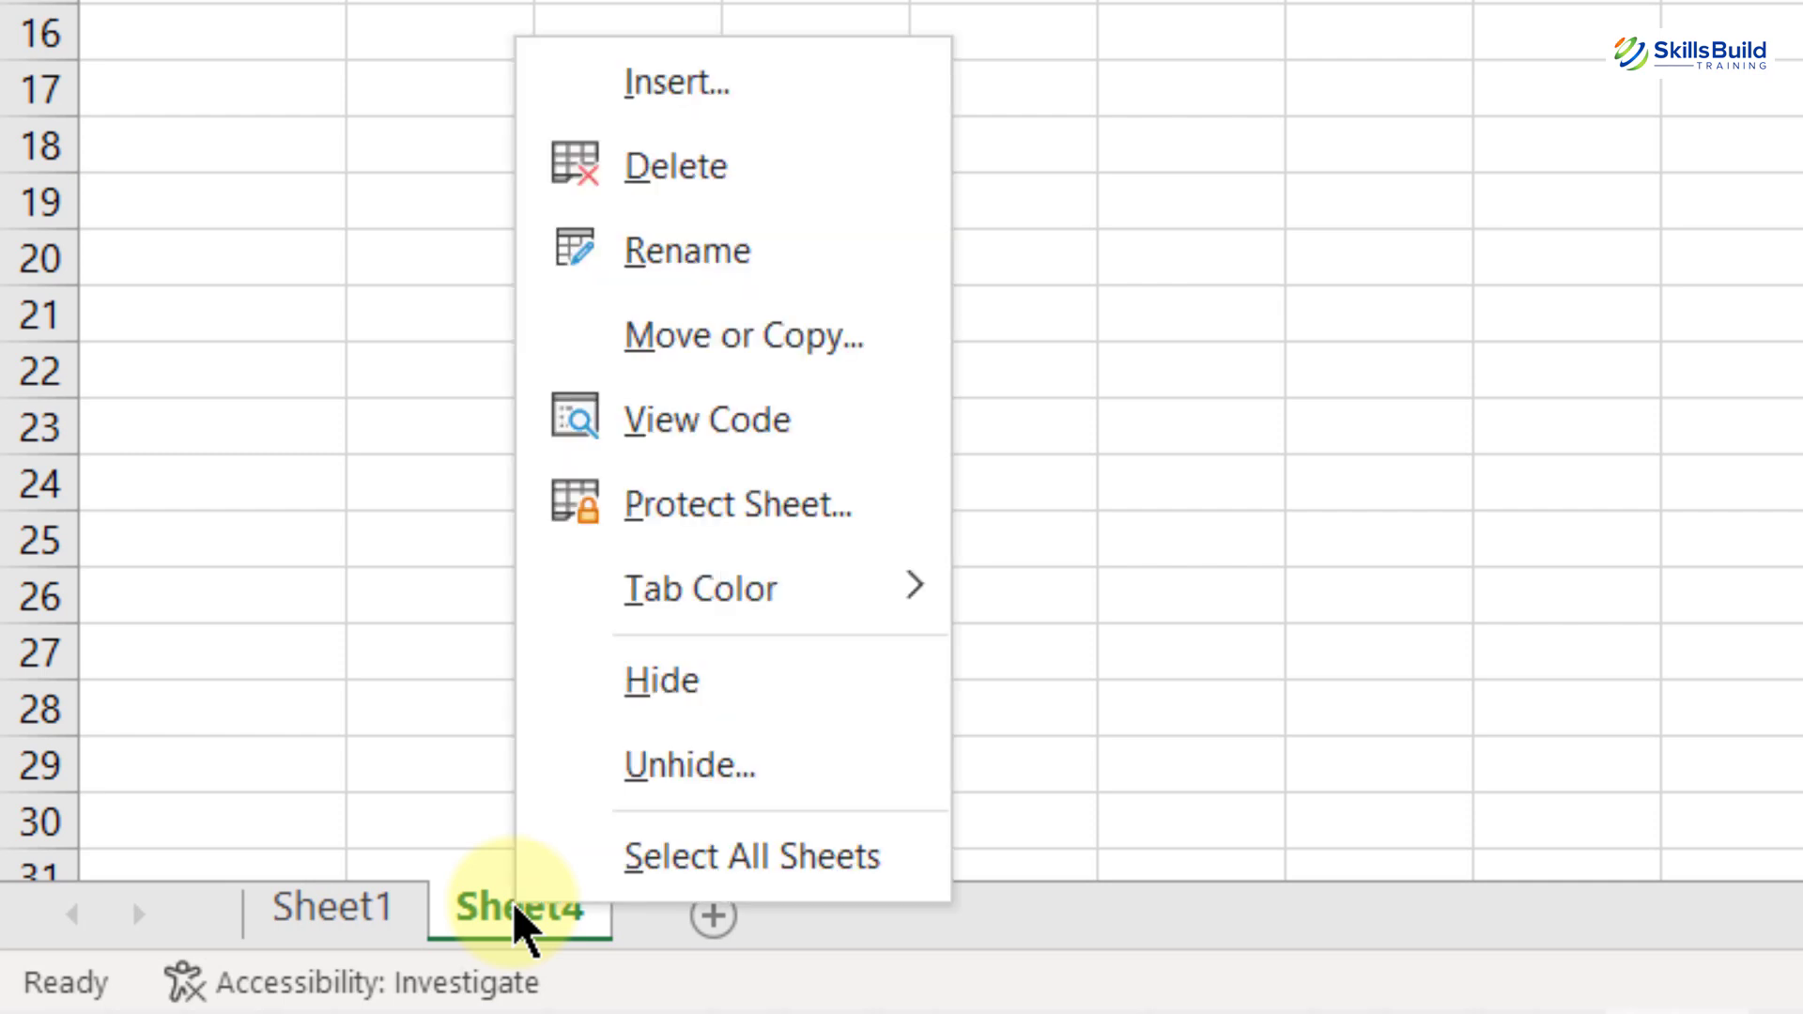
pyautogui.click(620, 700)
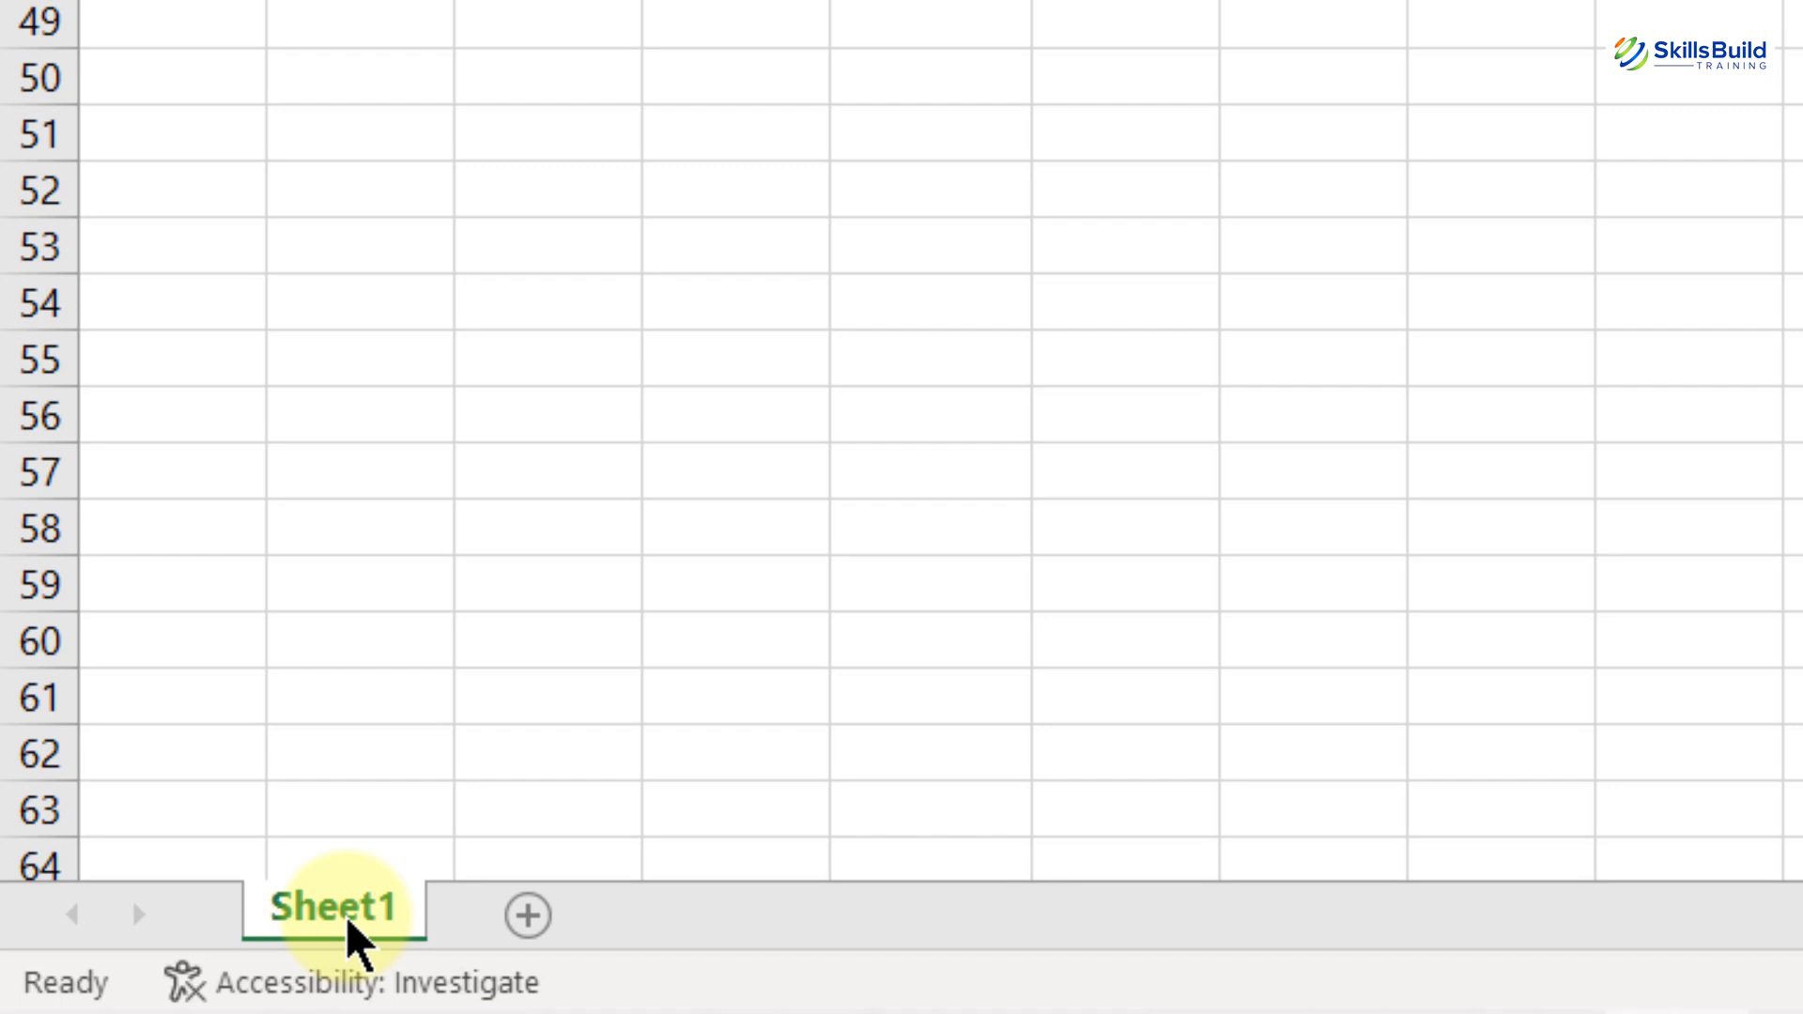
# Unhide Sheet4 and Sheet3 together in a single operation by selecting both hidden sheets
pyautogui.rightClick(348, 925)
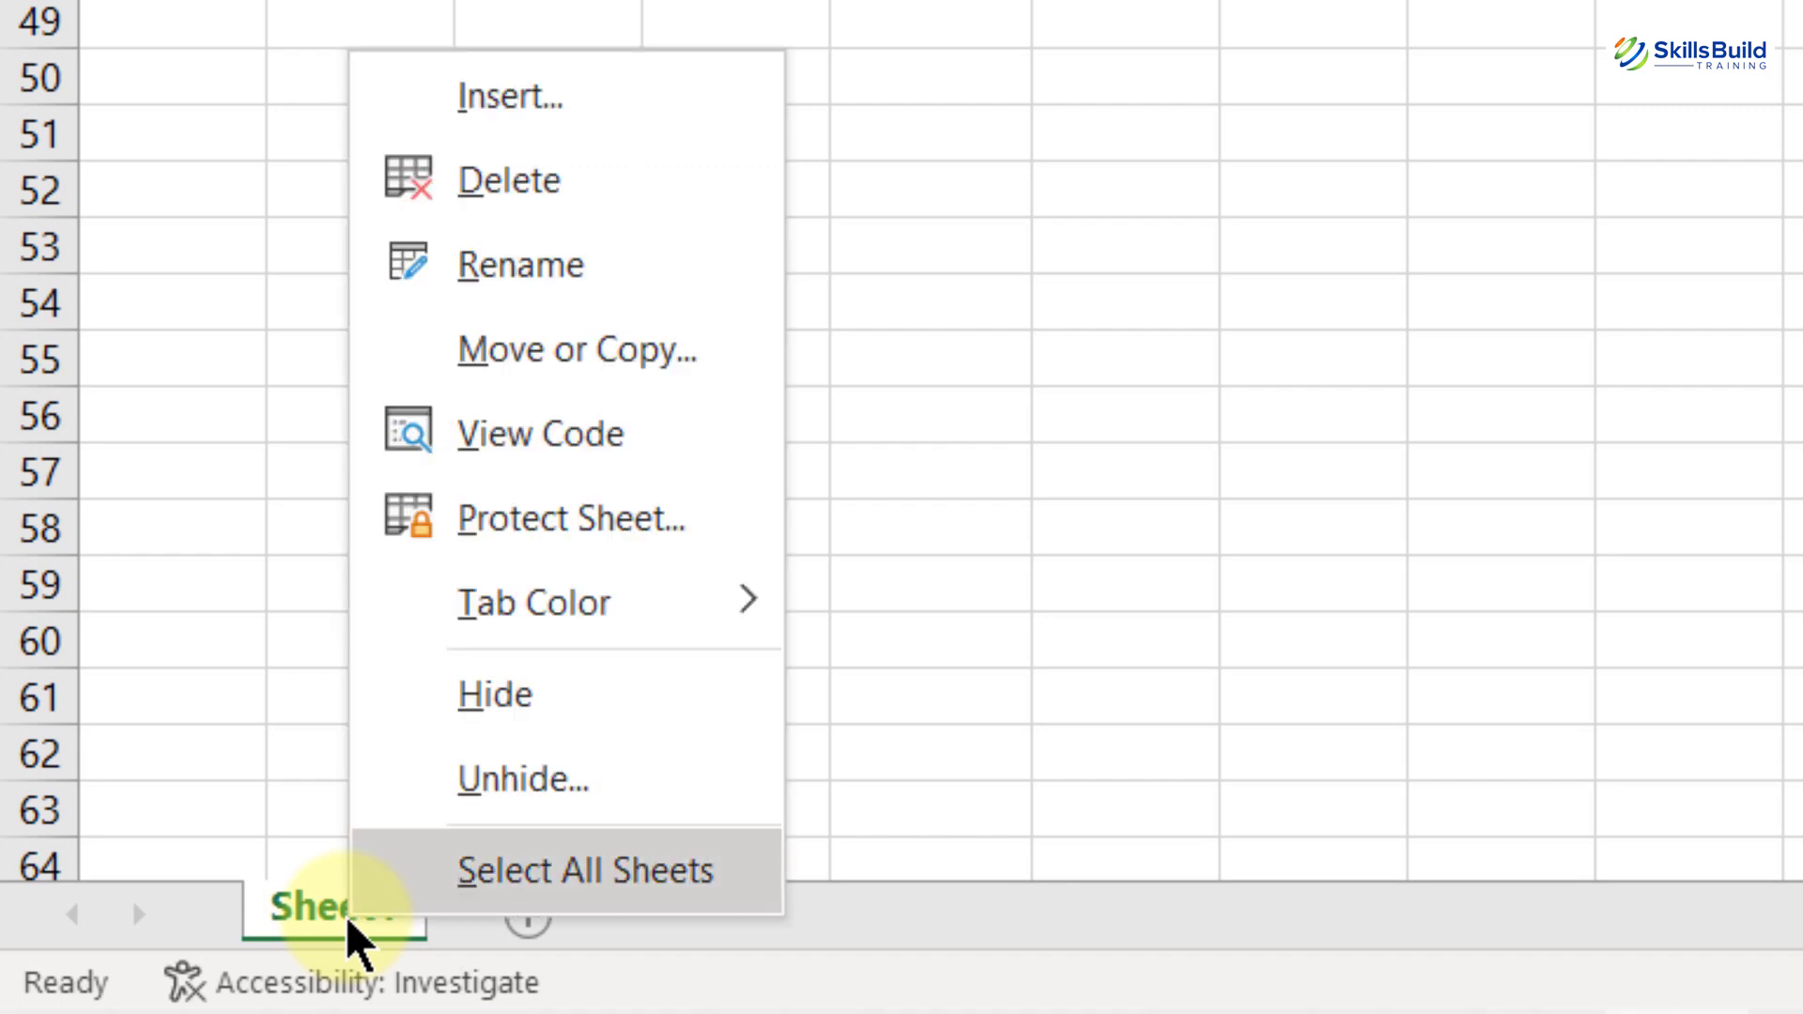
pyautogui.click(545, 794)
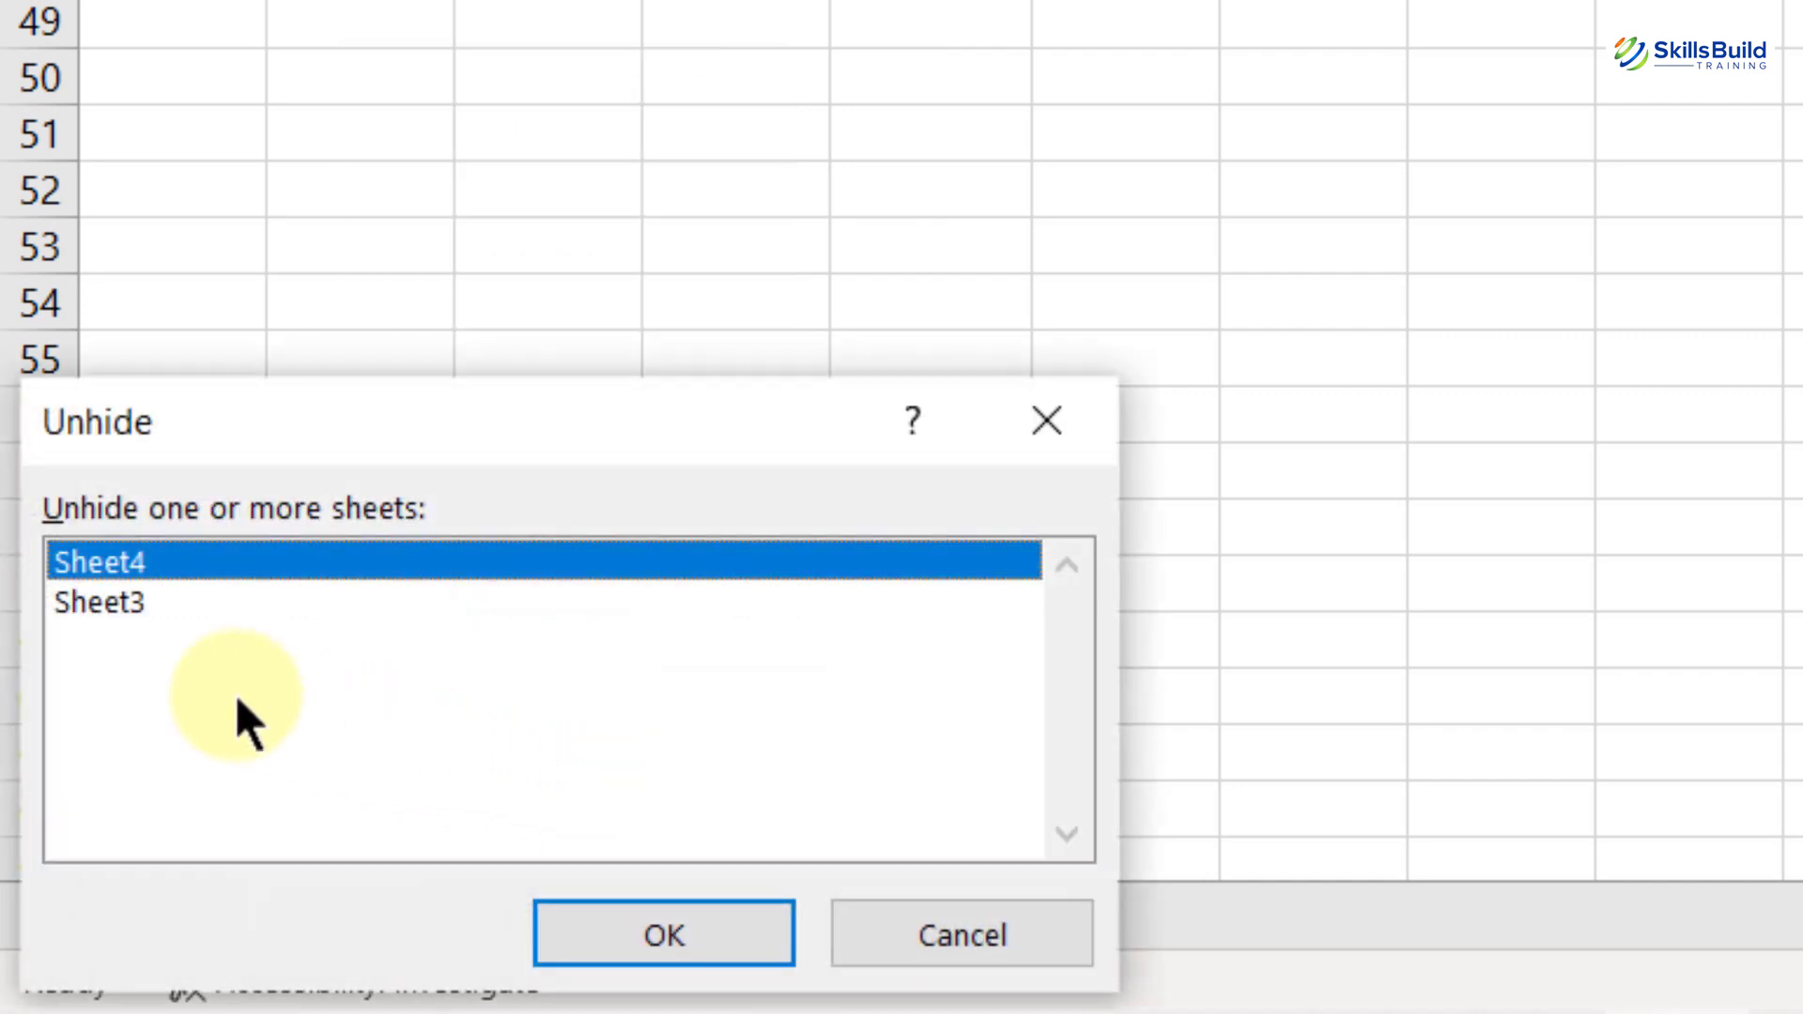
pyautogui.keyDown('ctrl'); pyautogui.click(139, 601); pyautogui.keyUp('ctrl')
pyautogui.keyDown('ctrl'); pyautogui.click(133, 604); pyautogui.keyUp('ctrl')
pyautogui.keyDown('ctrl'); pyautogui.click(136, 604); pyautogui.keyUp('ctrl')
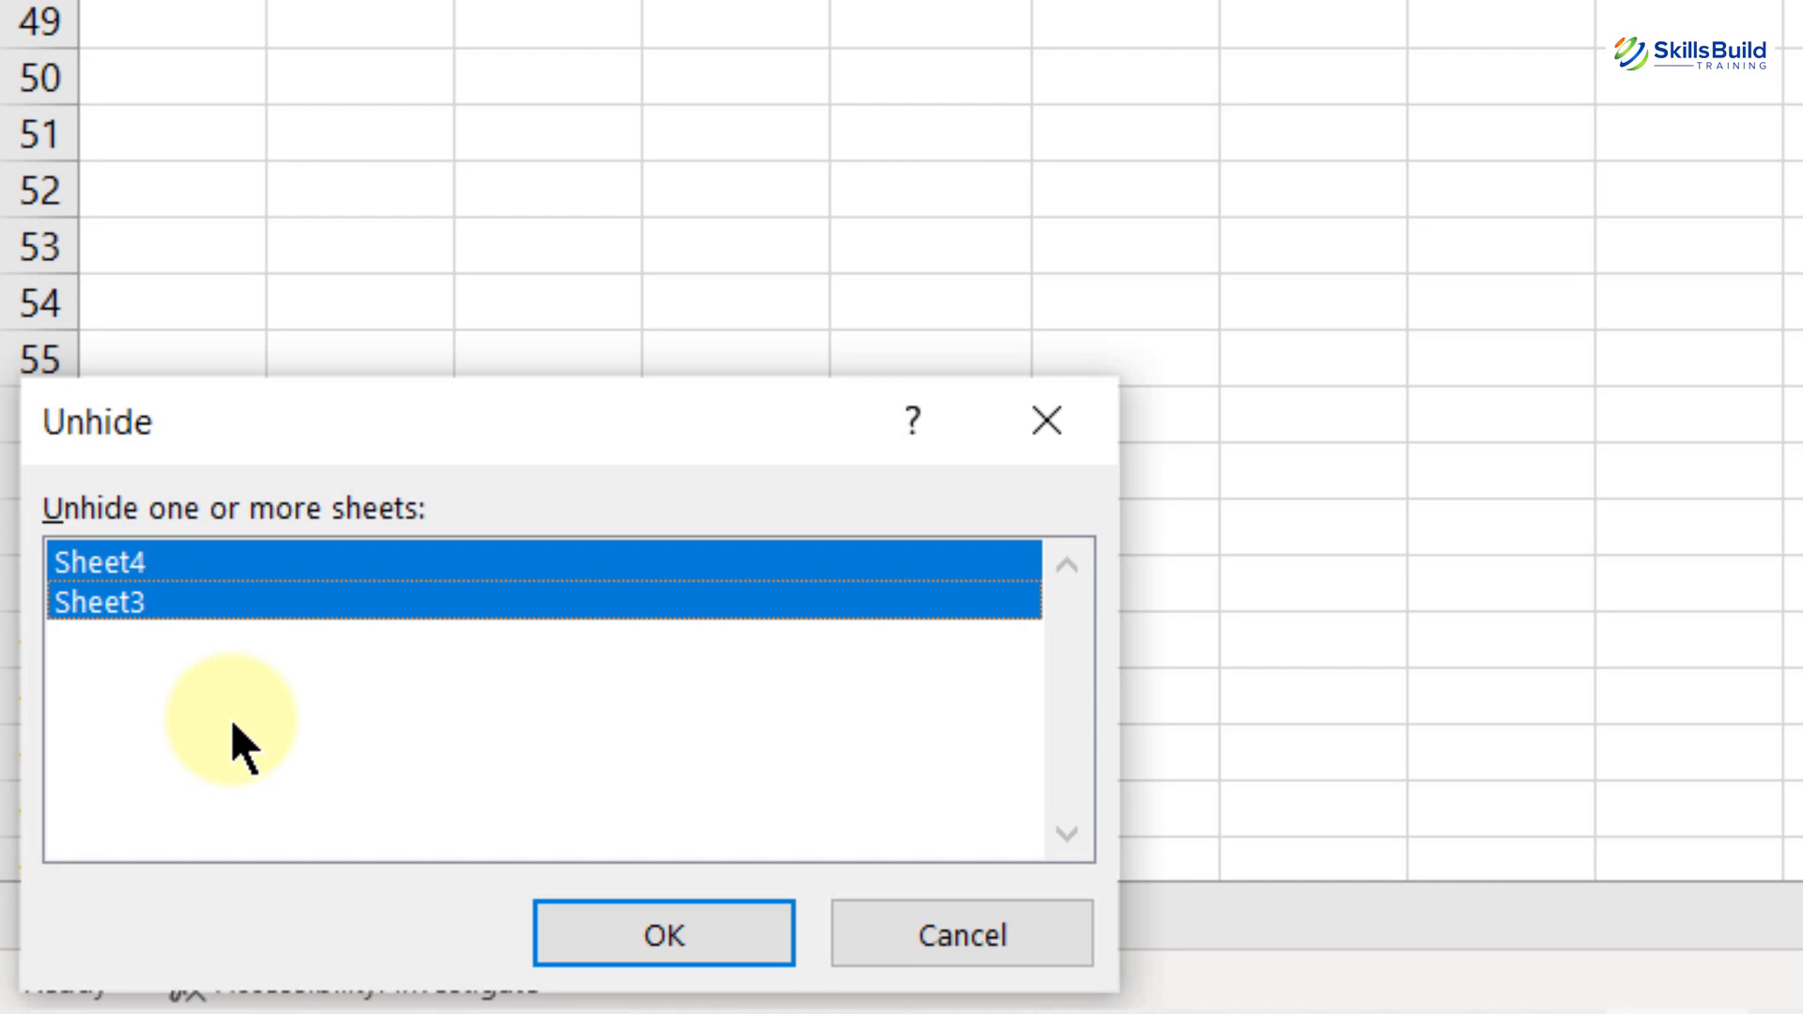
pyautogui.click(149, 561)
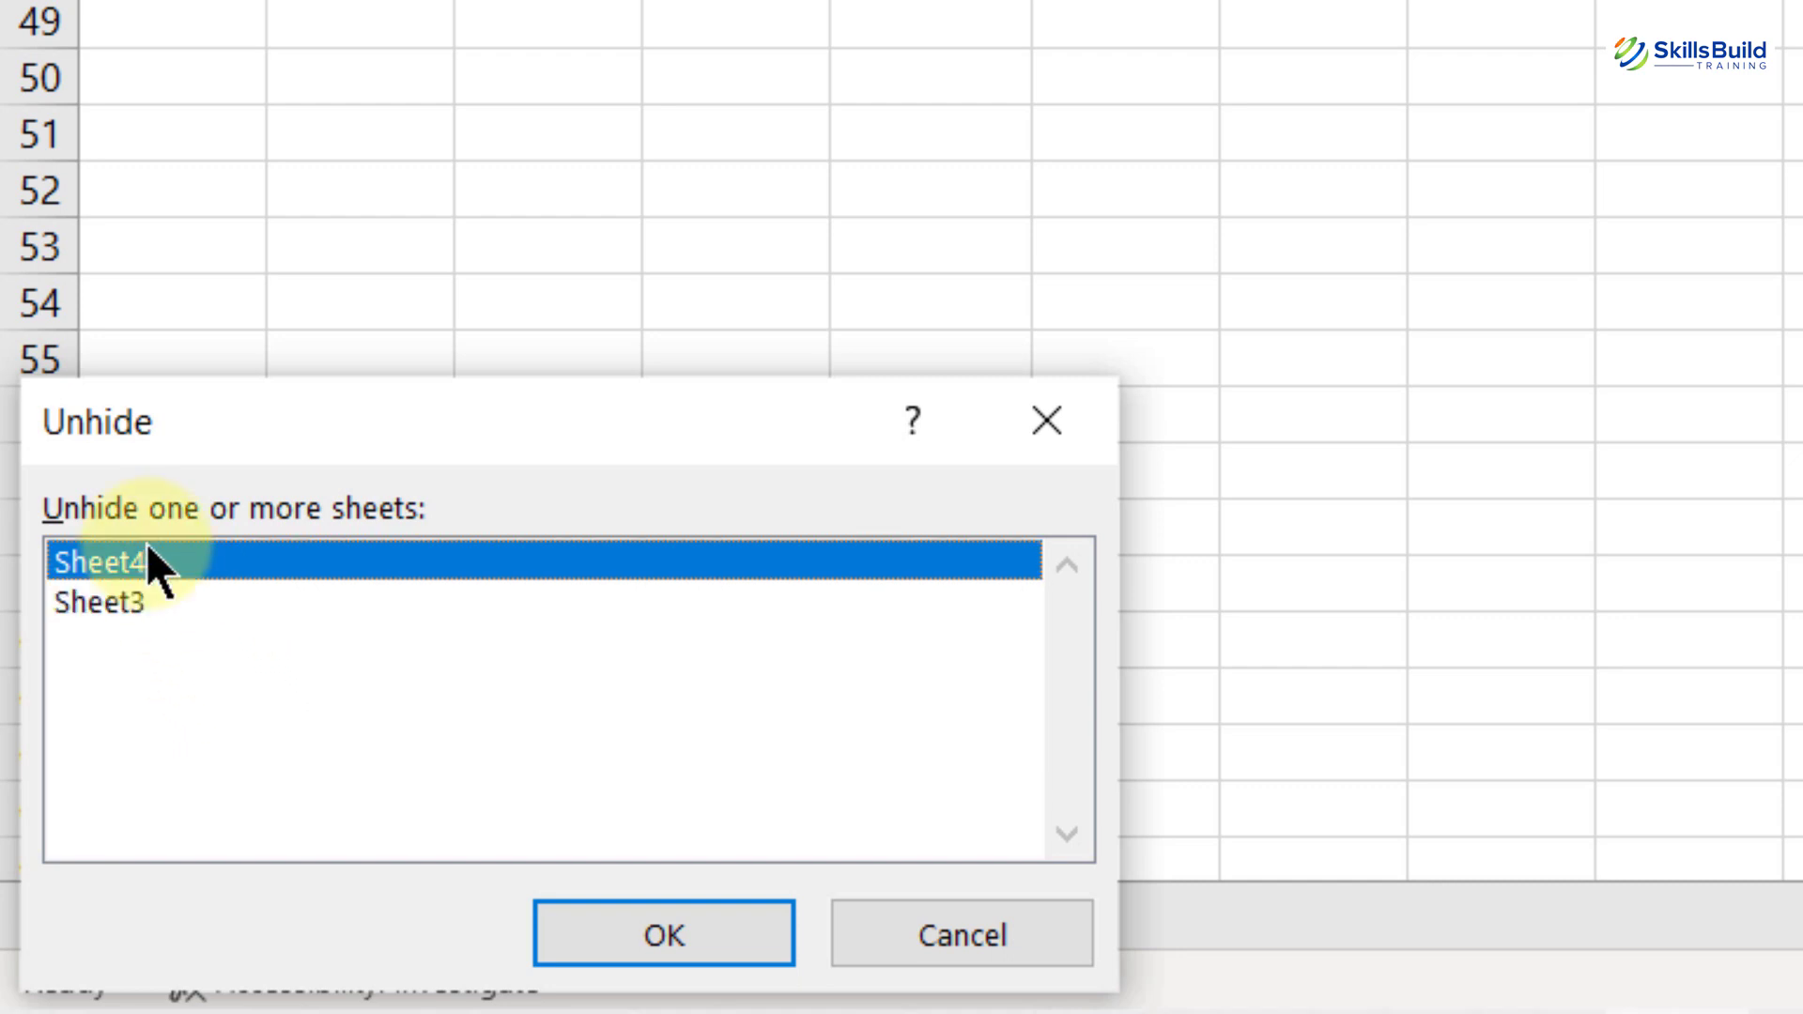
pyautogui.keyDown('shift'); pyautogui.click(97, 591); pyautogui.keyUp('shift')
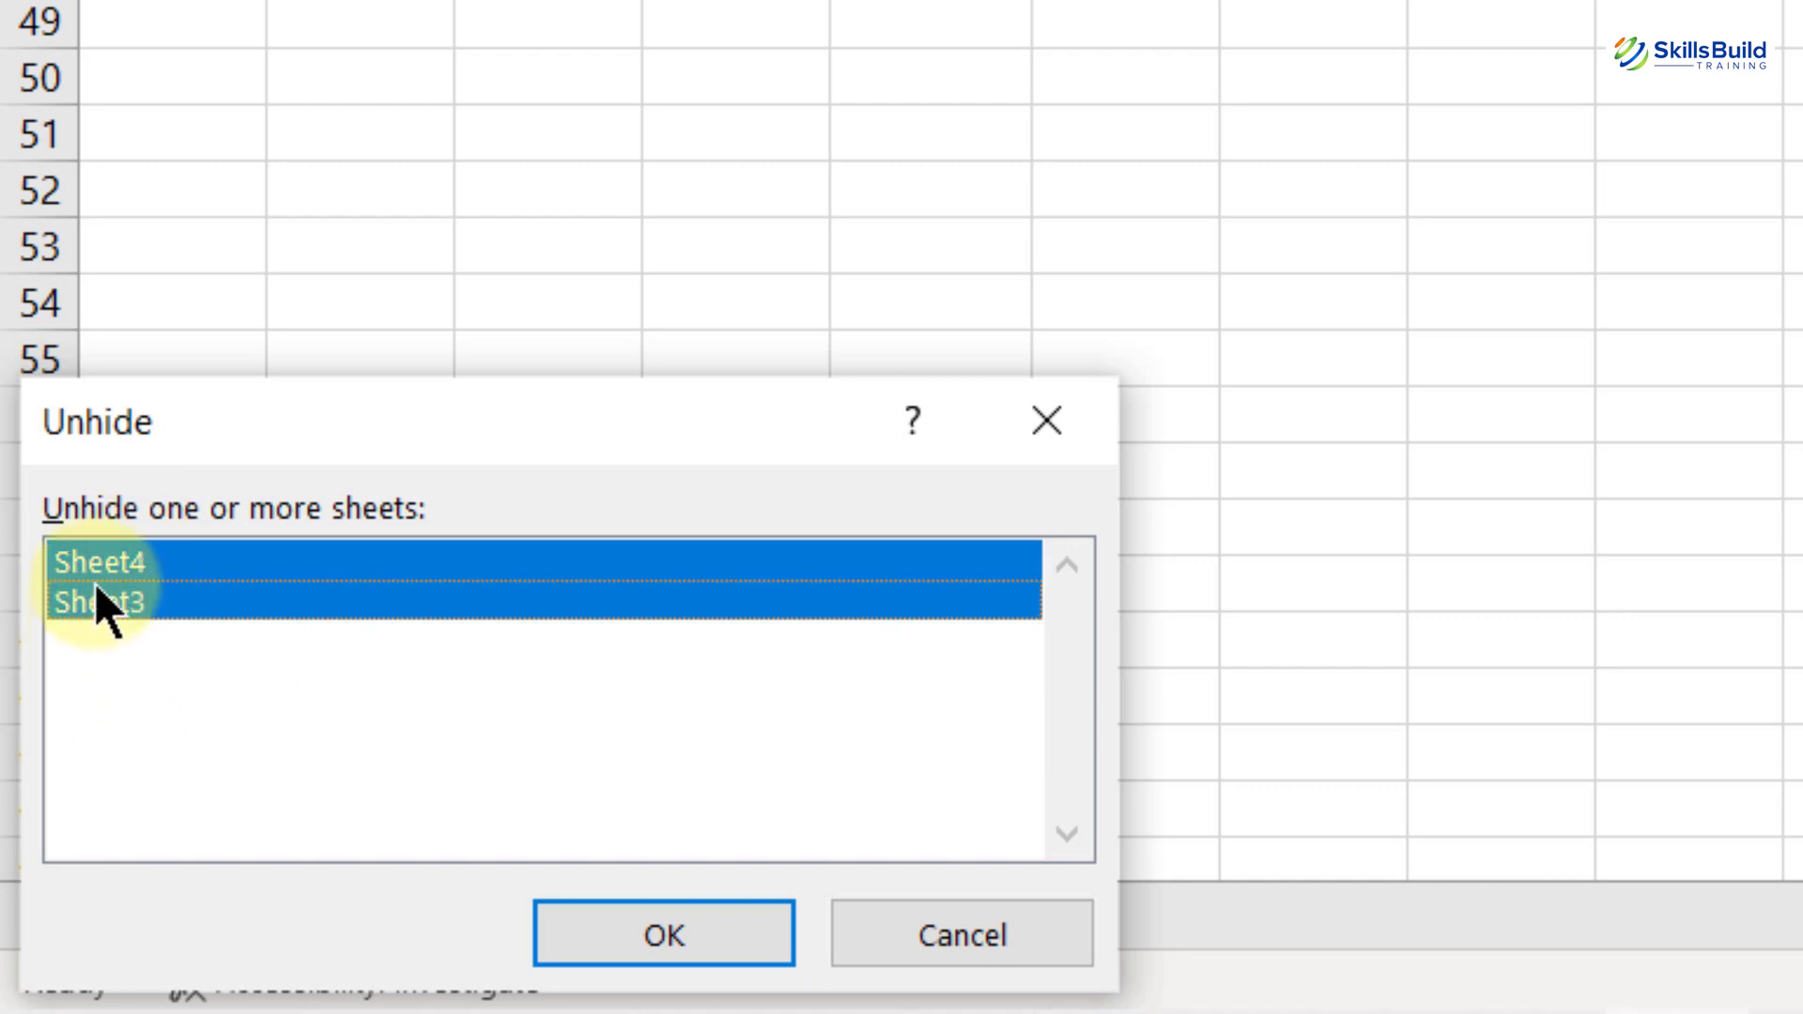
pyautogui.click(94, 569)
pyautogui.click(92, 601)
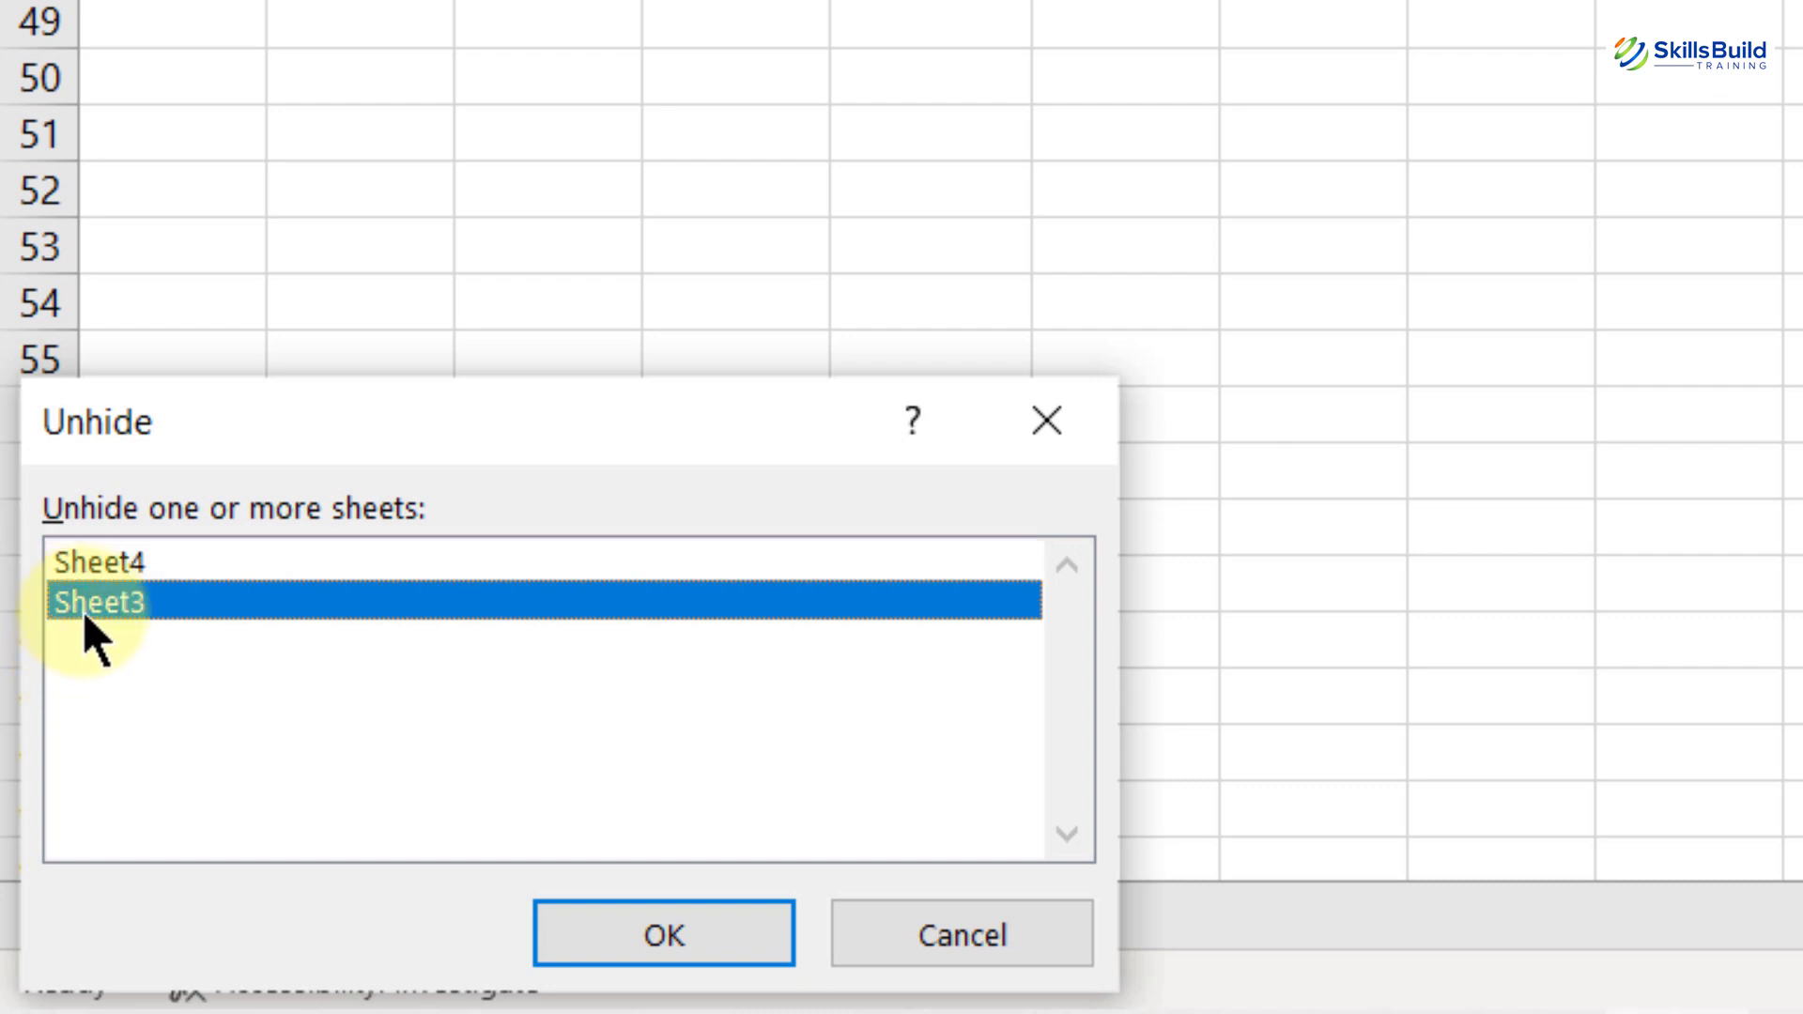
pyautogui.hotkey('shift', 'Up')
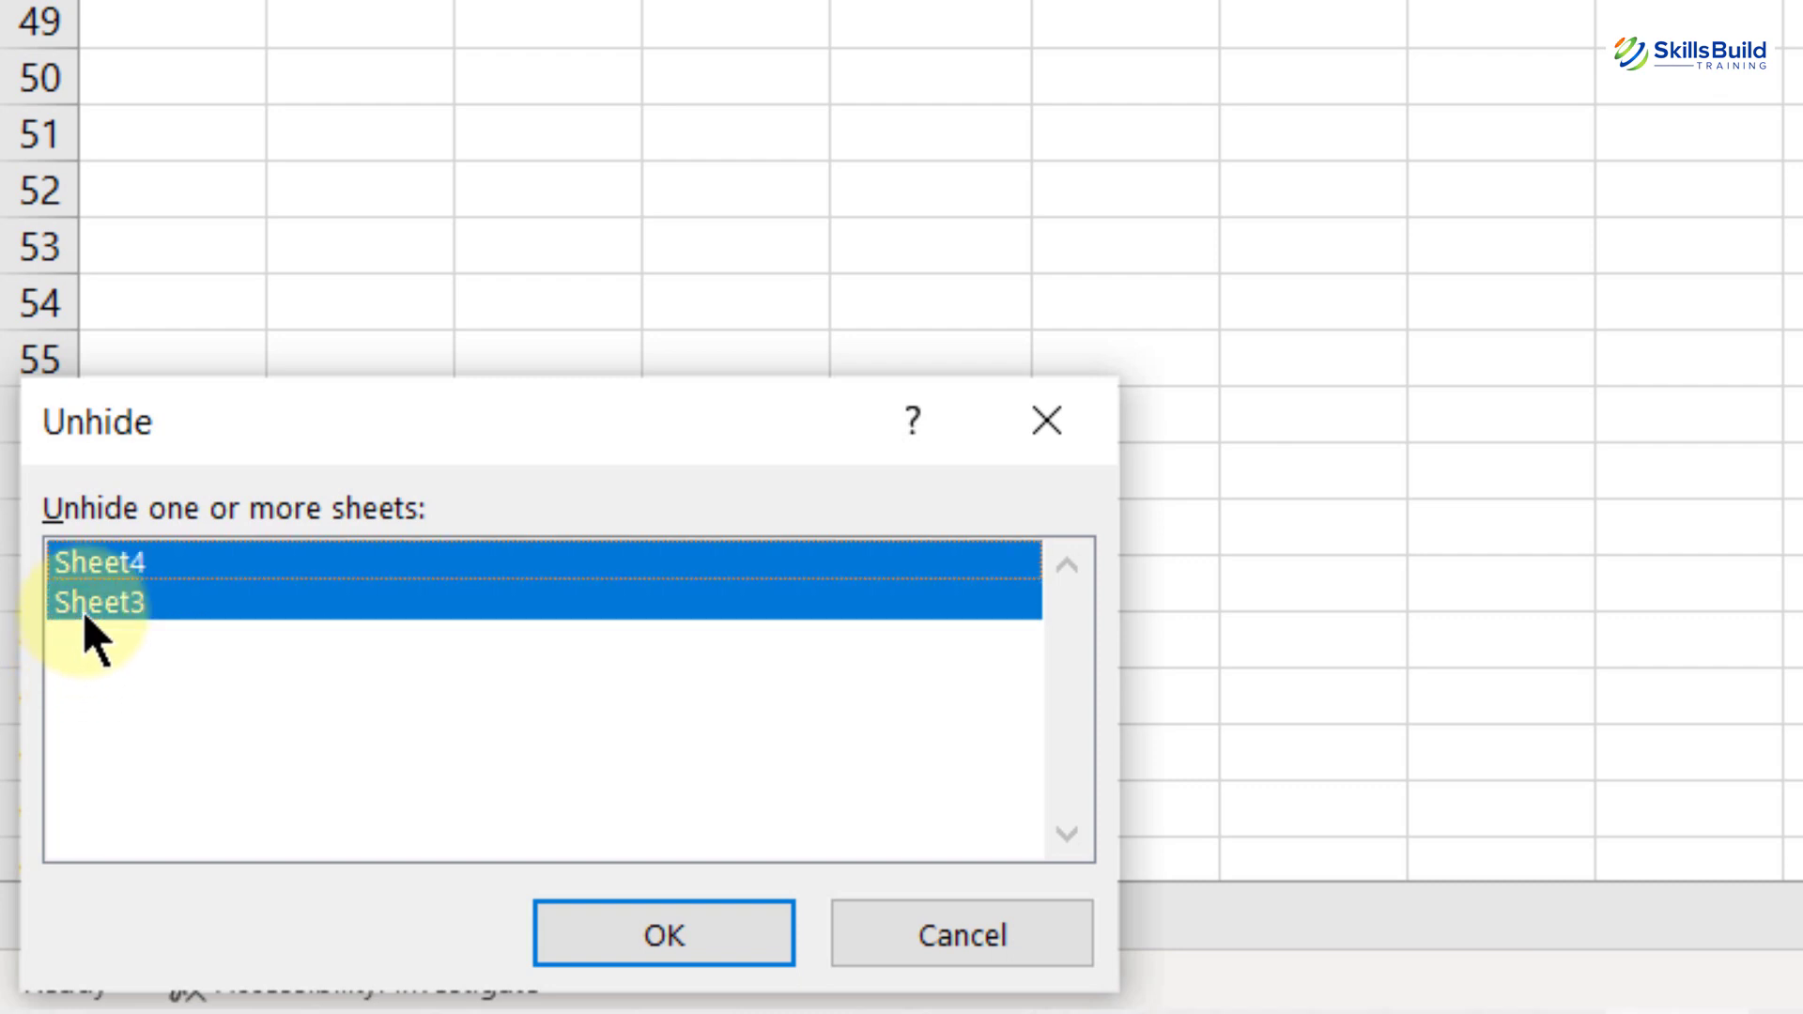
pyautogui.click(670, 942)
# Check the restored Sheet3 and Sheet4, and return to Sheet1
pyautogui.click(662, 916)
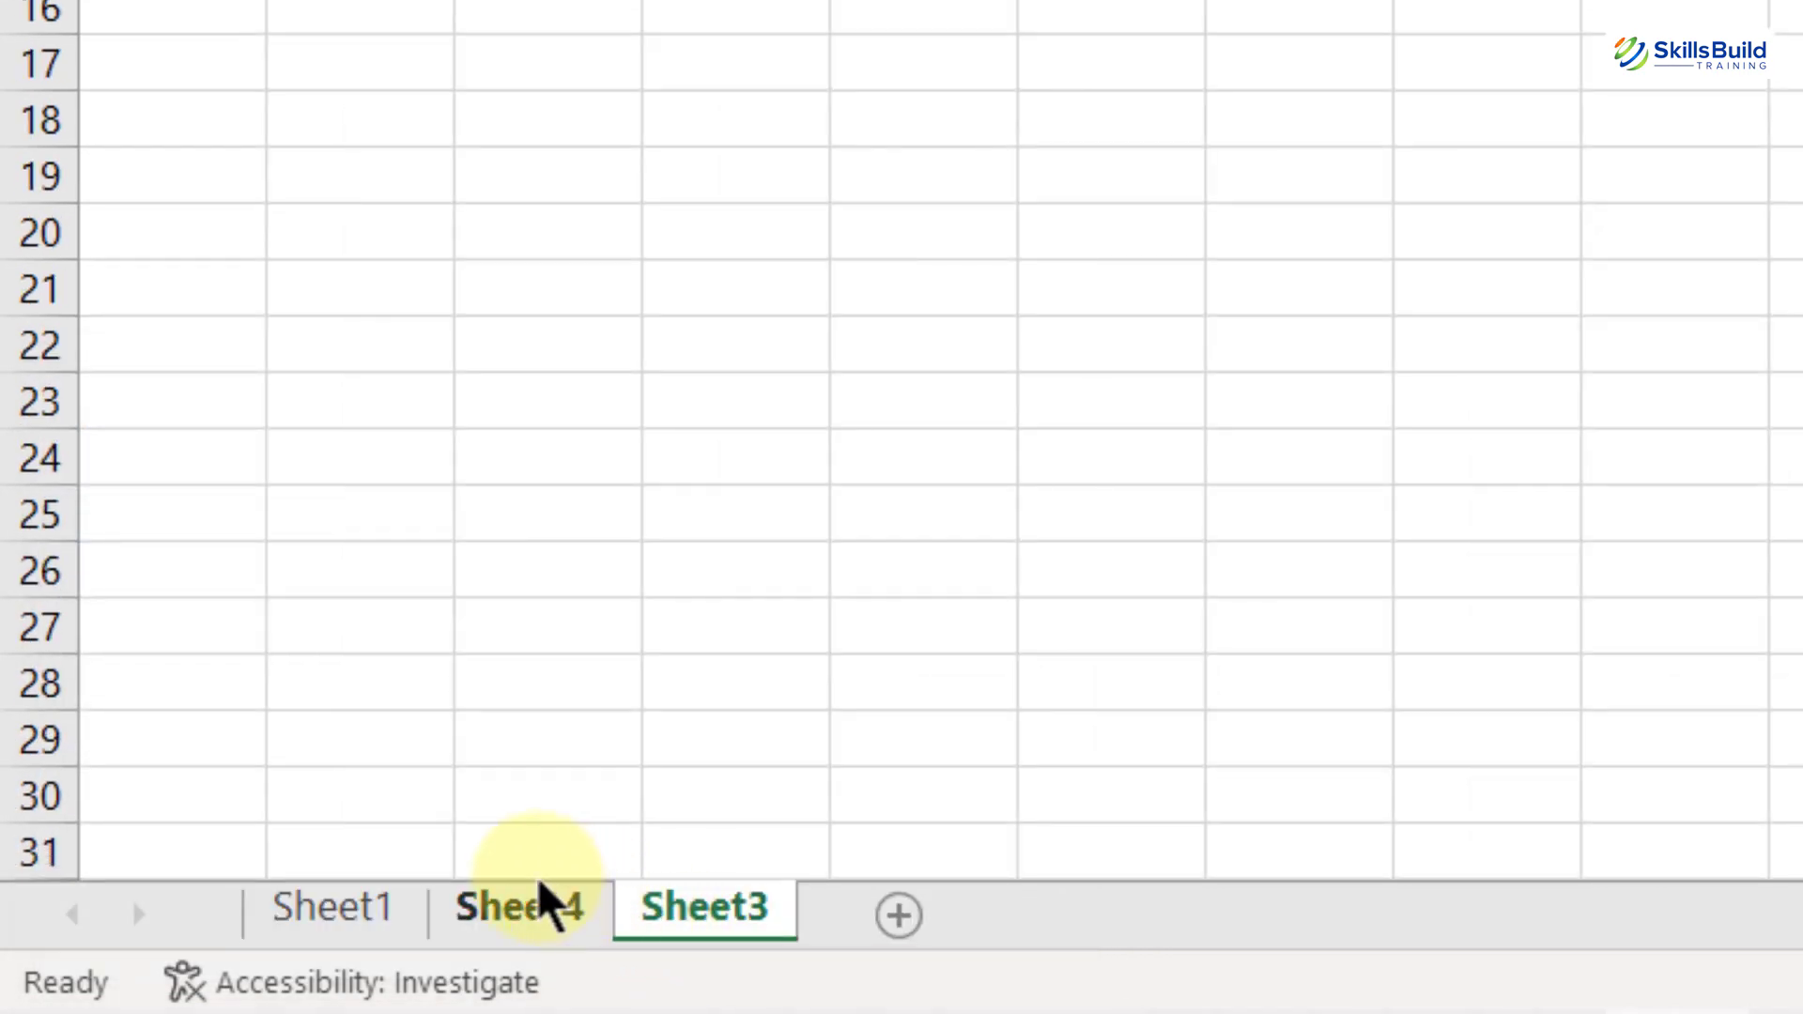
pyautogui.click(524, 840)
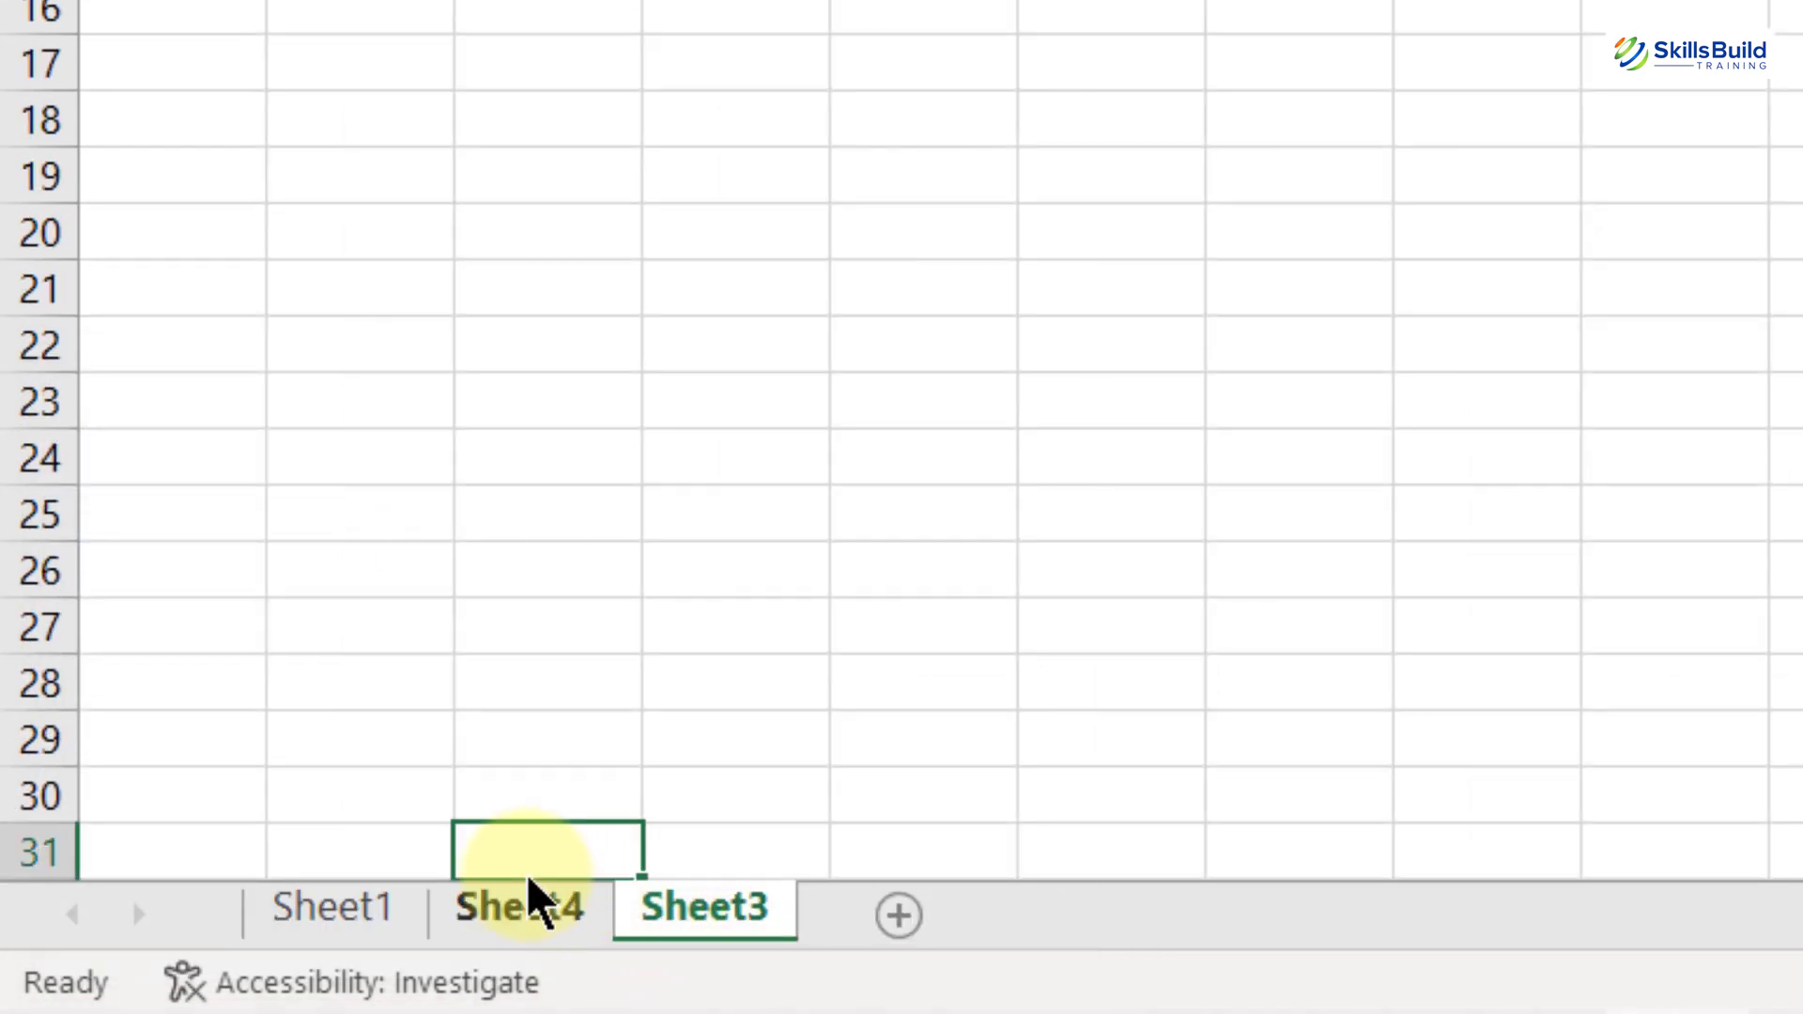
pyautogui.click(485, 916)
pyautogui.click(290, 917)
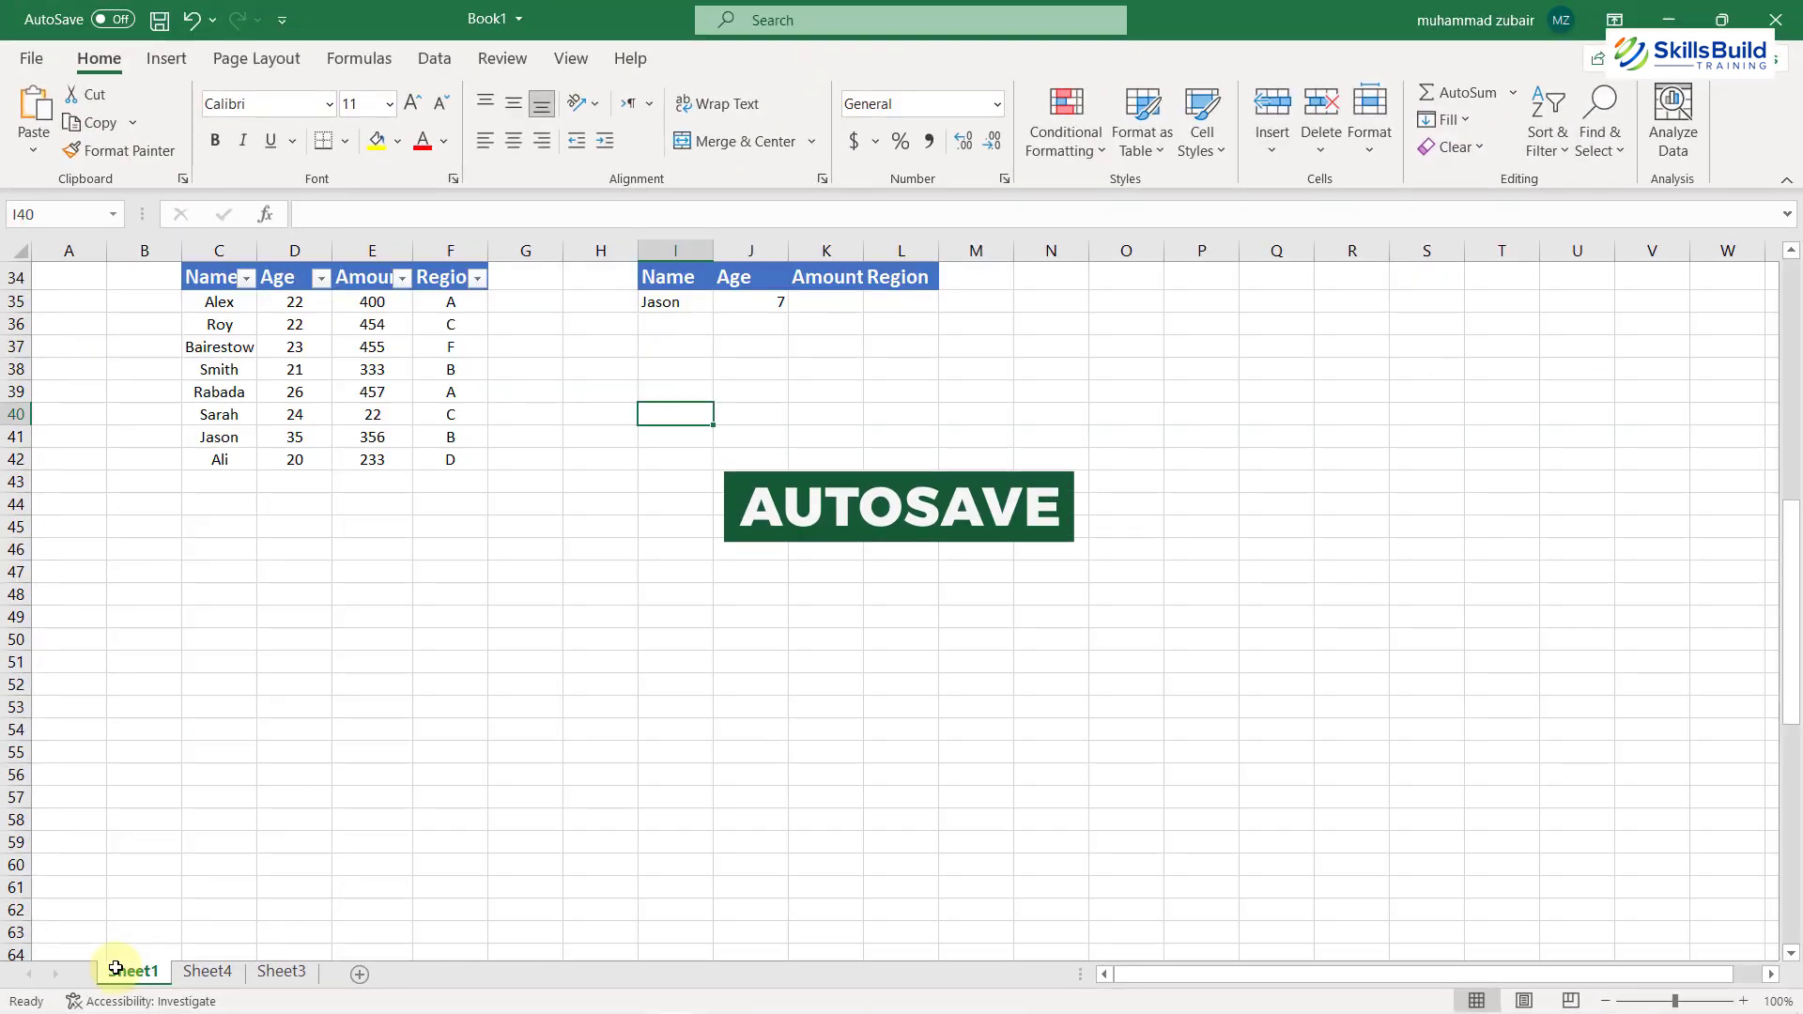
# Set the workbook save options to store AutoRecover information every 1 minute
pyautogui.click(29, 59)
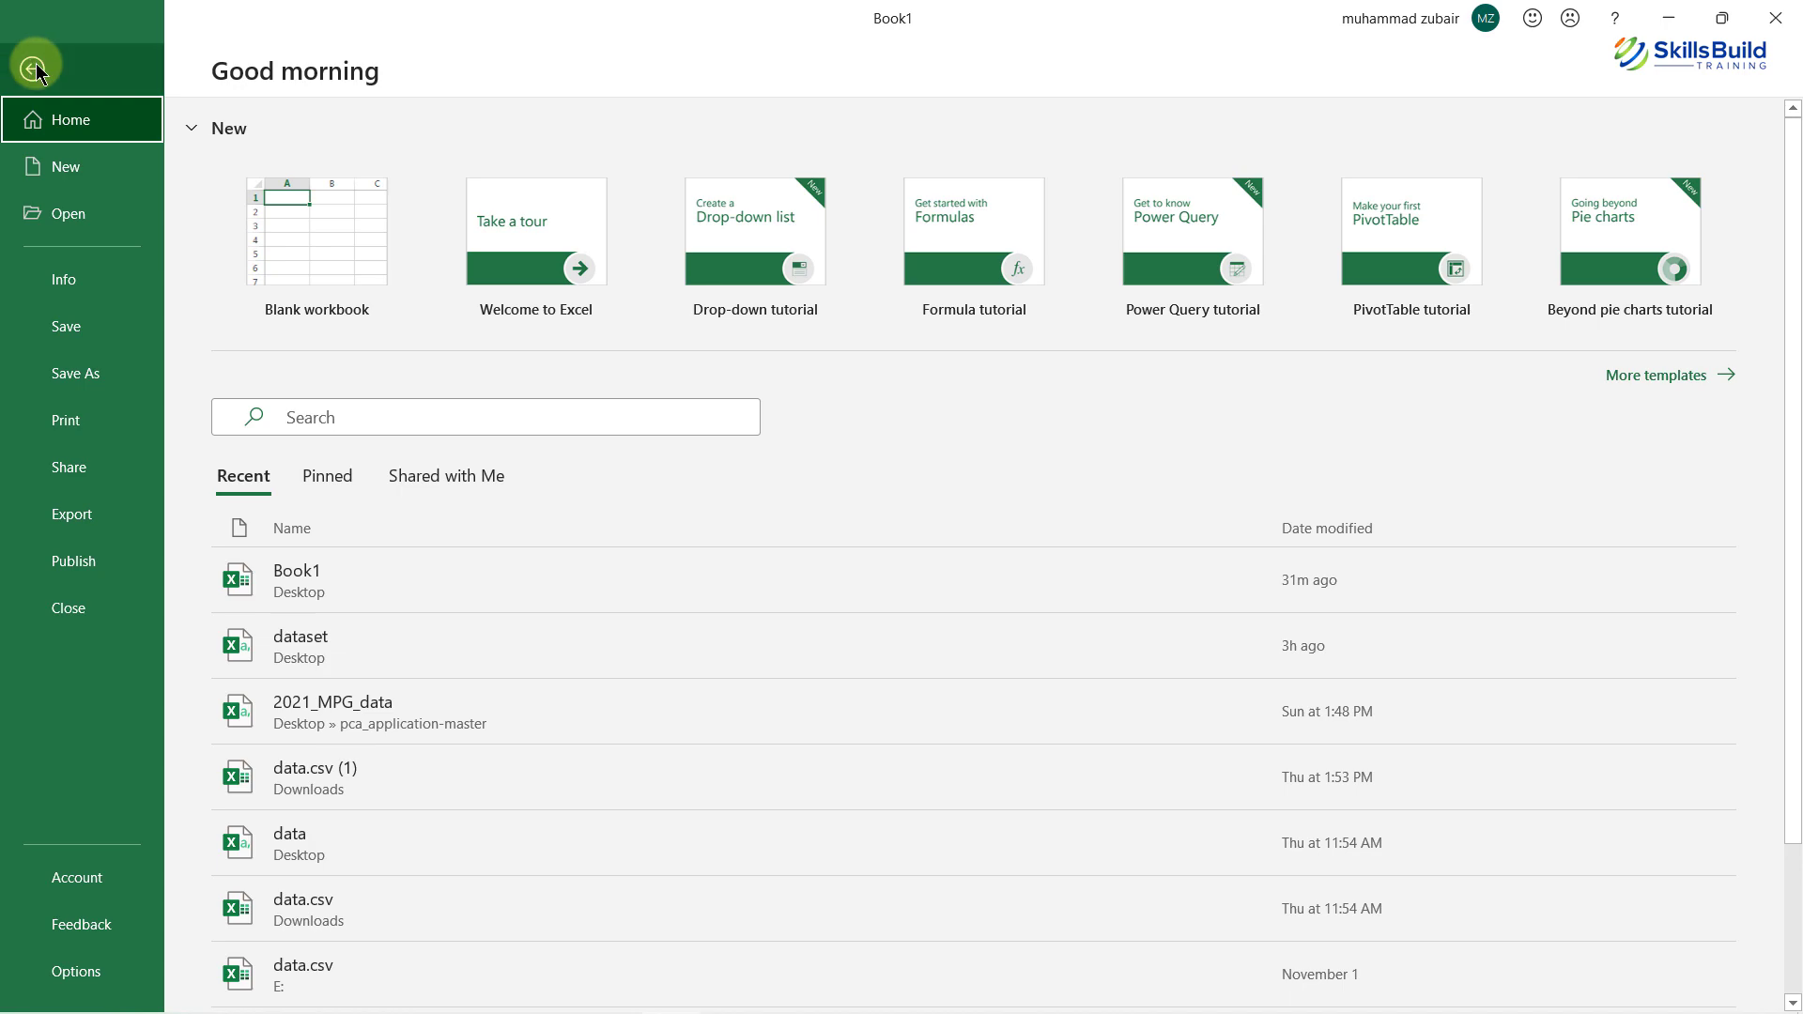
pyautogui.click(34, 69)
pyautogui.click(28, 59)
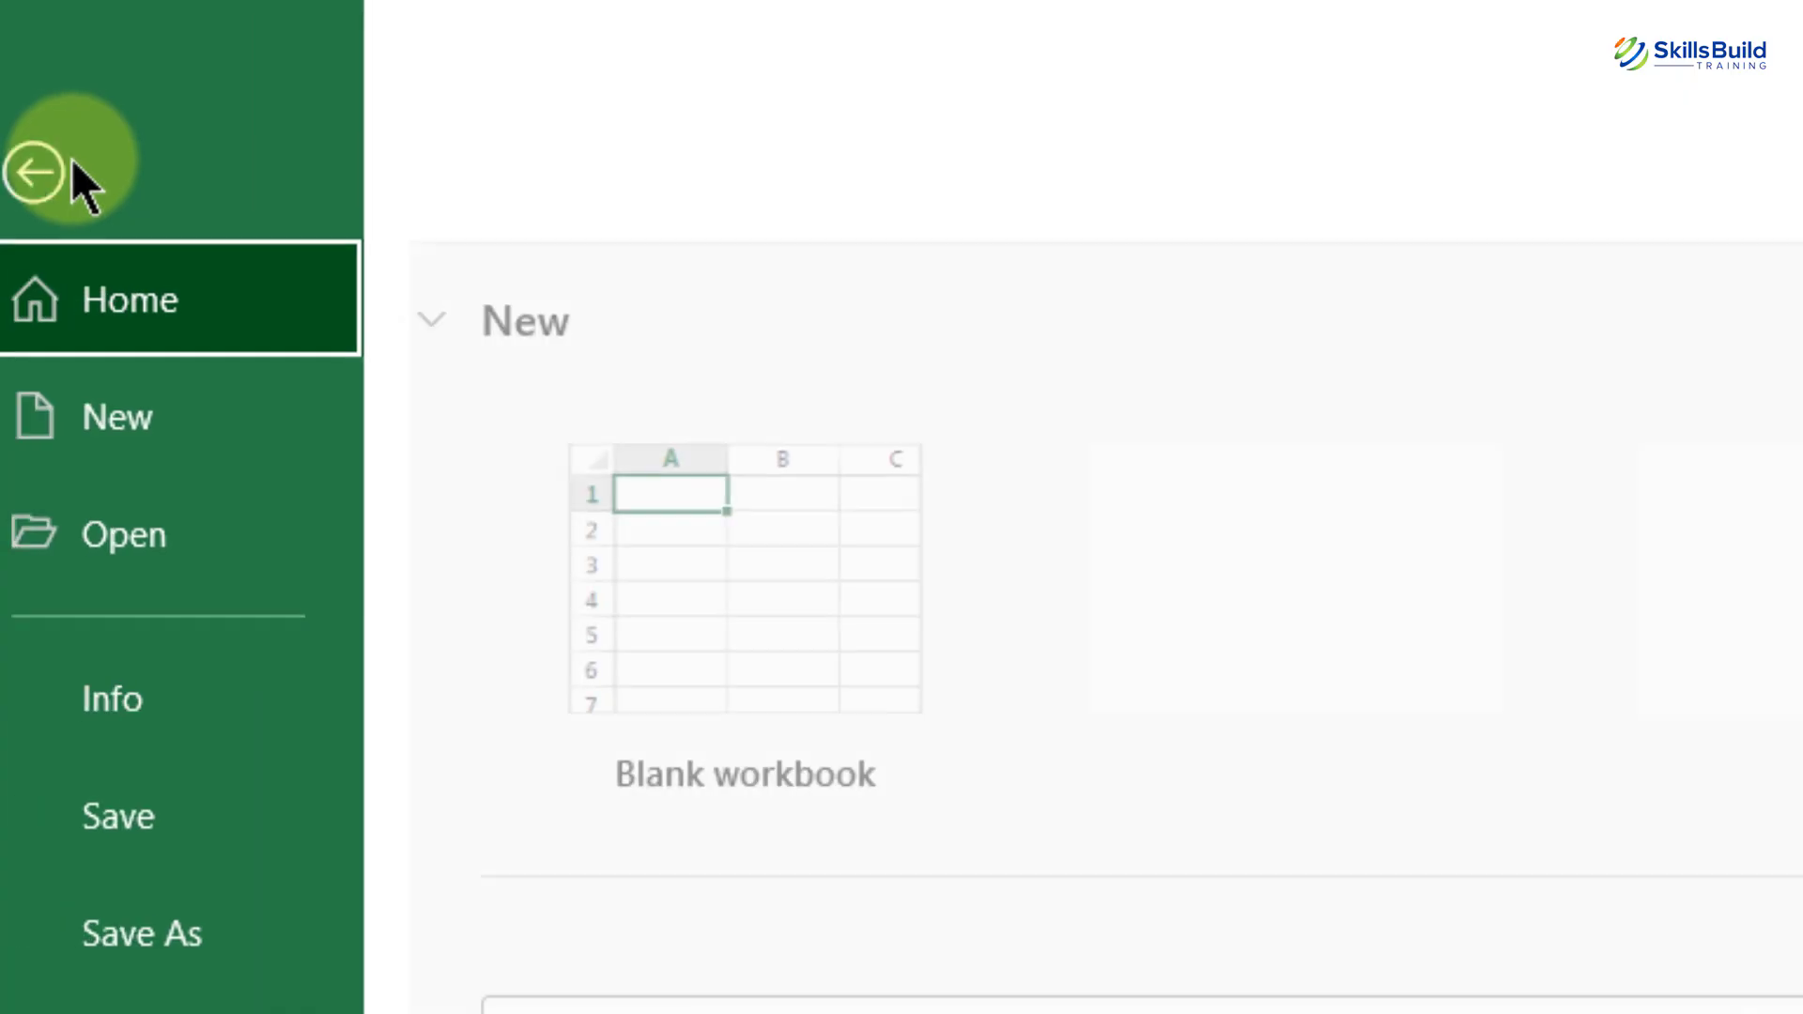
pyautogui.click(201, 930)
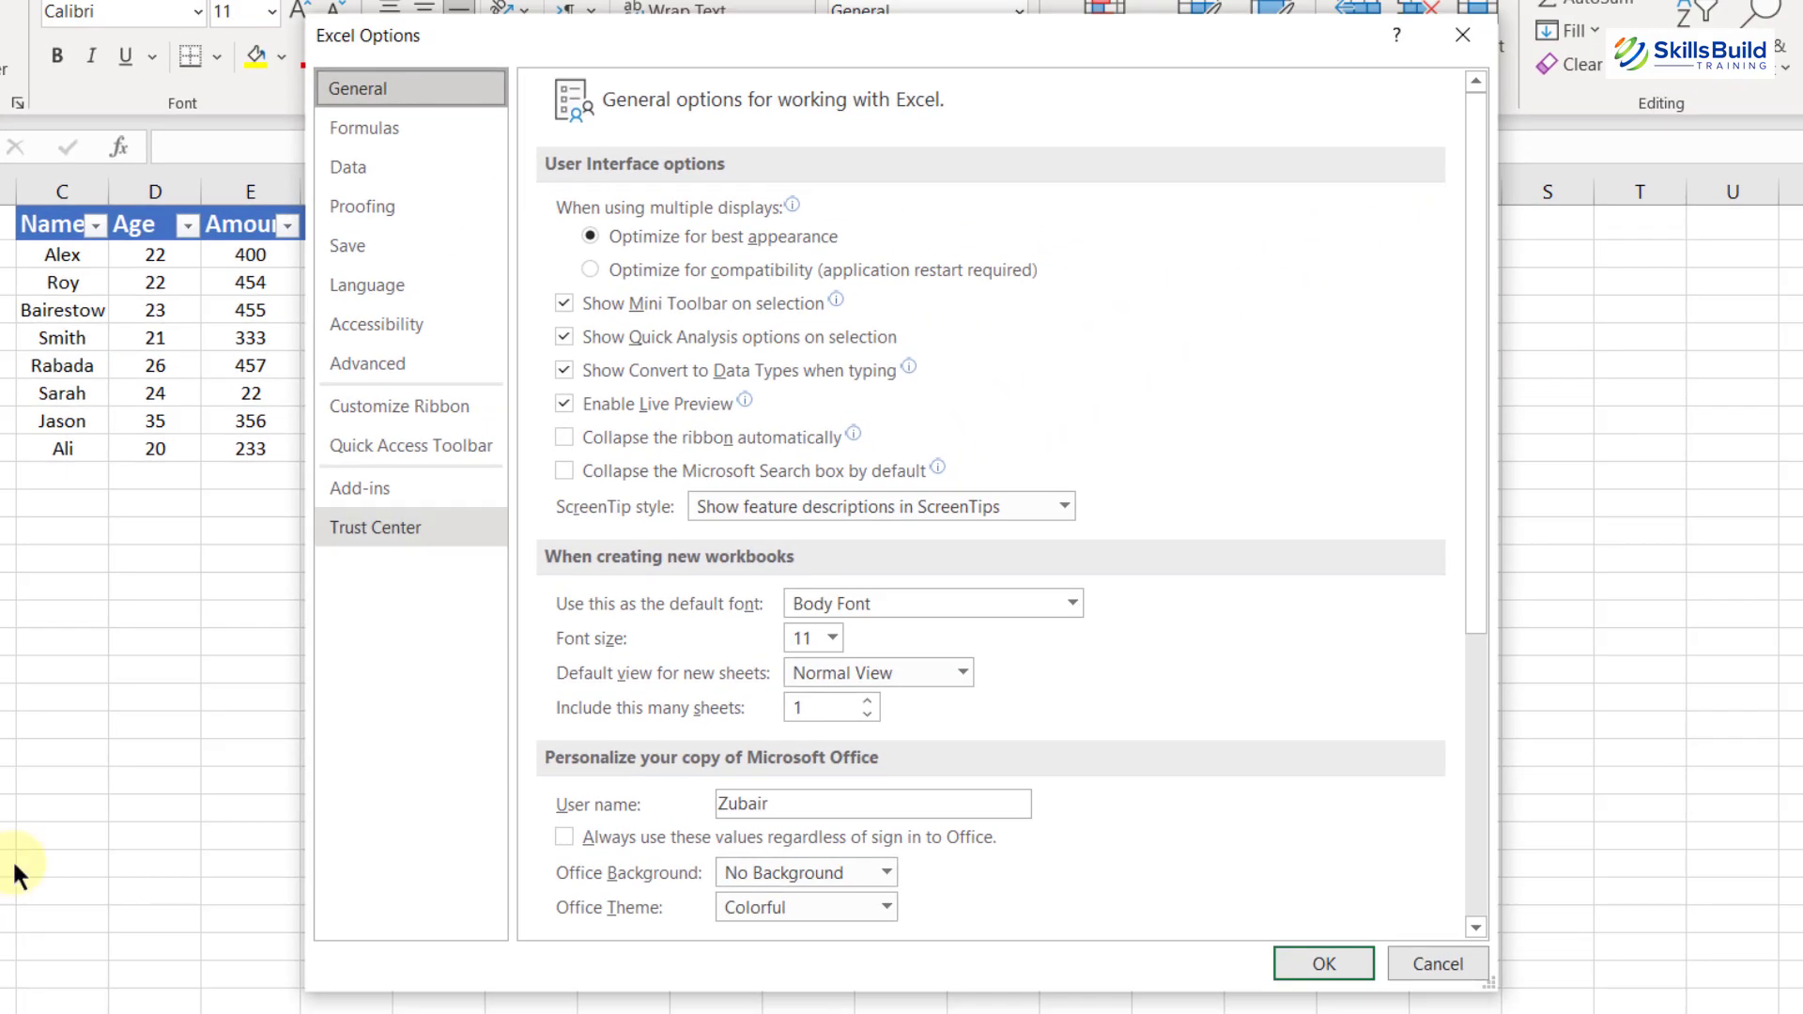
pyautogui.click(344, 243)
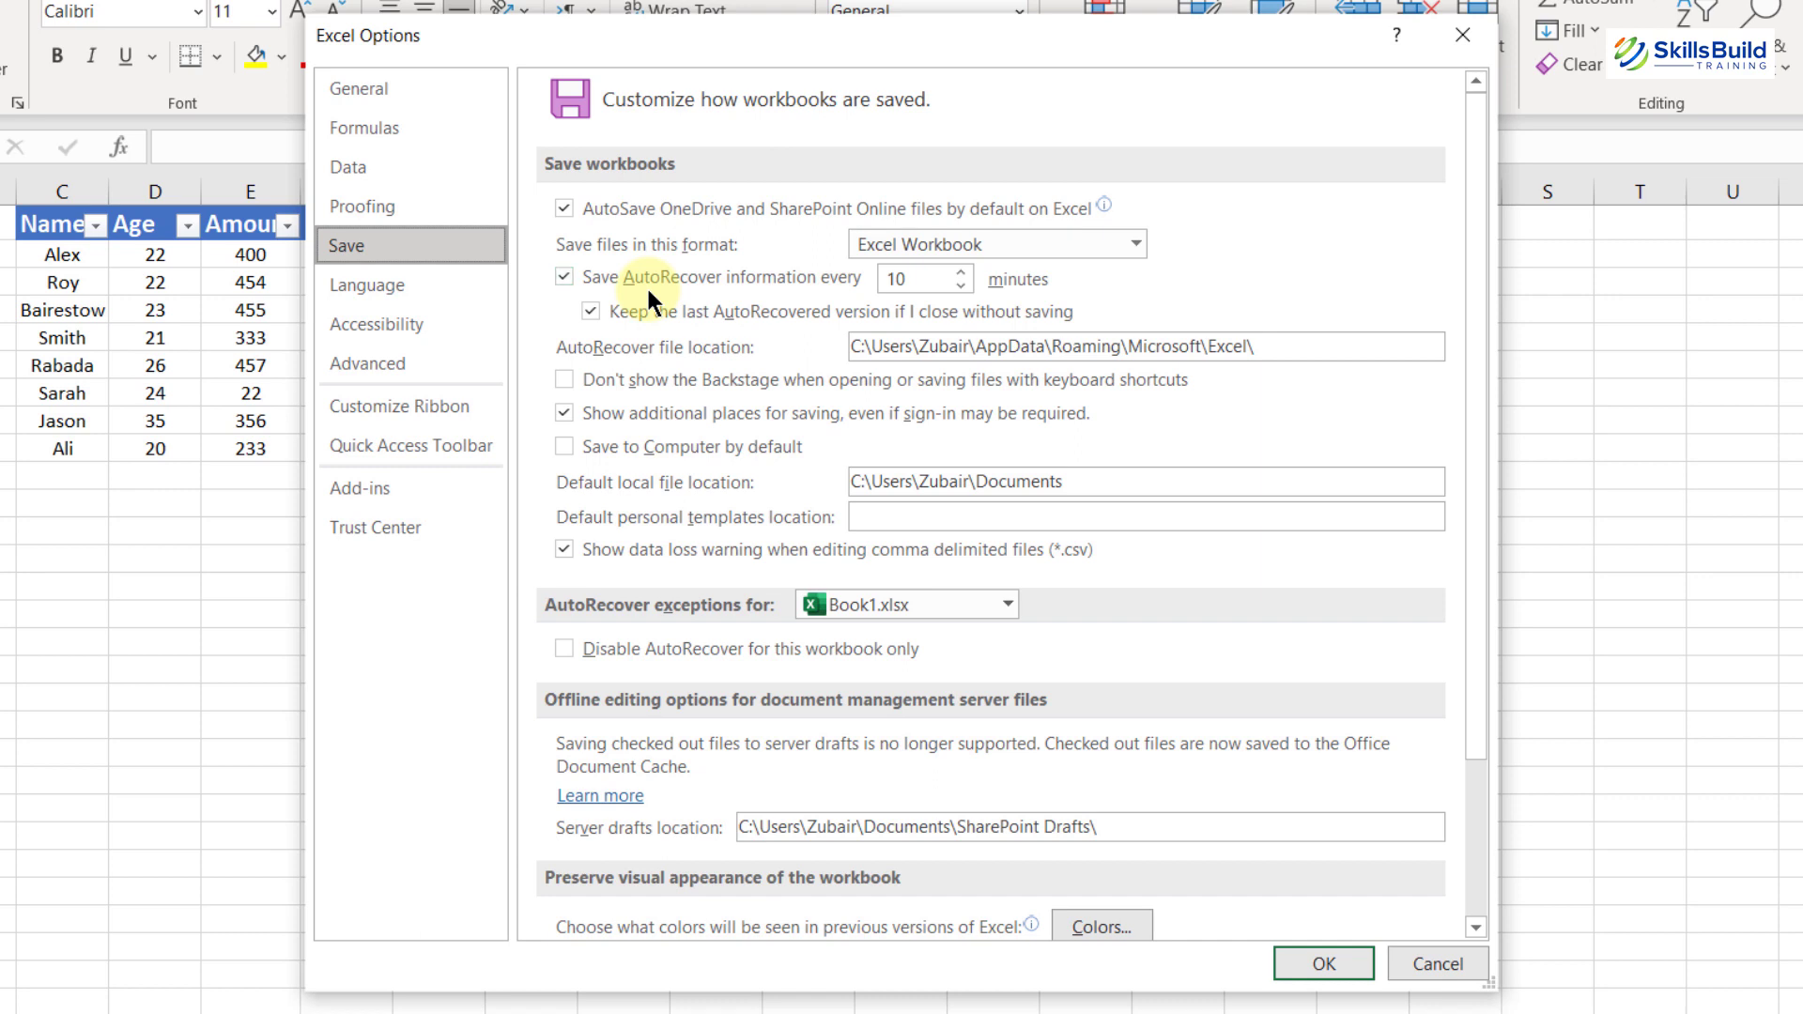
pyautogui.click(960, 286)
pyautogui.click(960, 286)
pyautogui.click(960, 285)
pyautogui.click(960, 286)
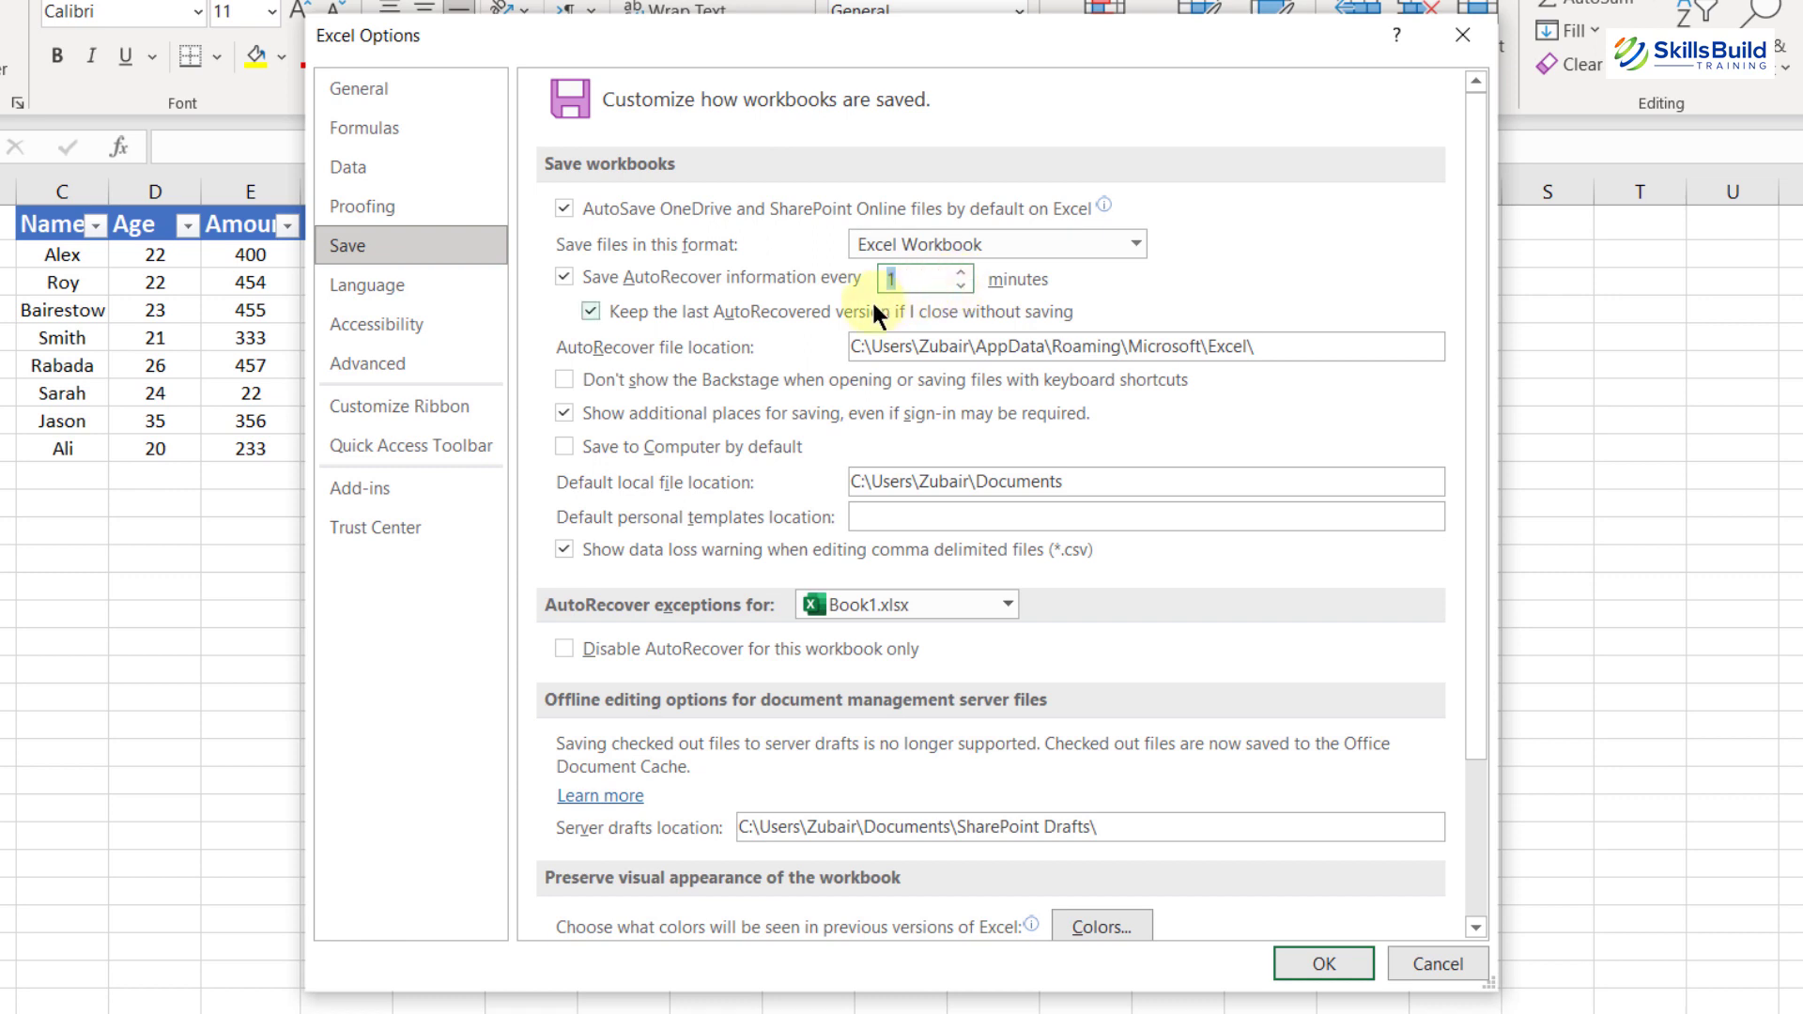
pyautogui.click(1318, 959)
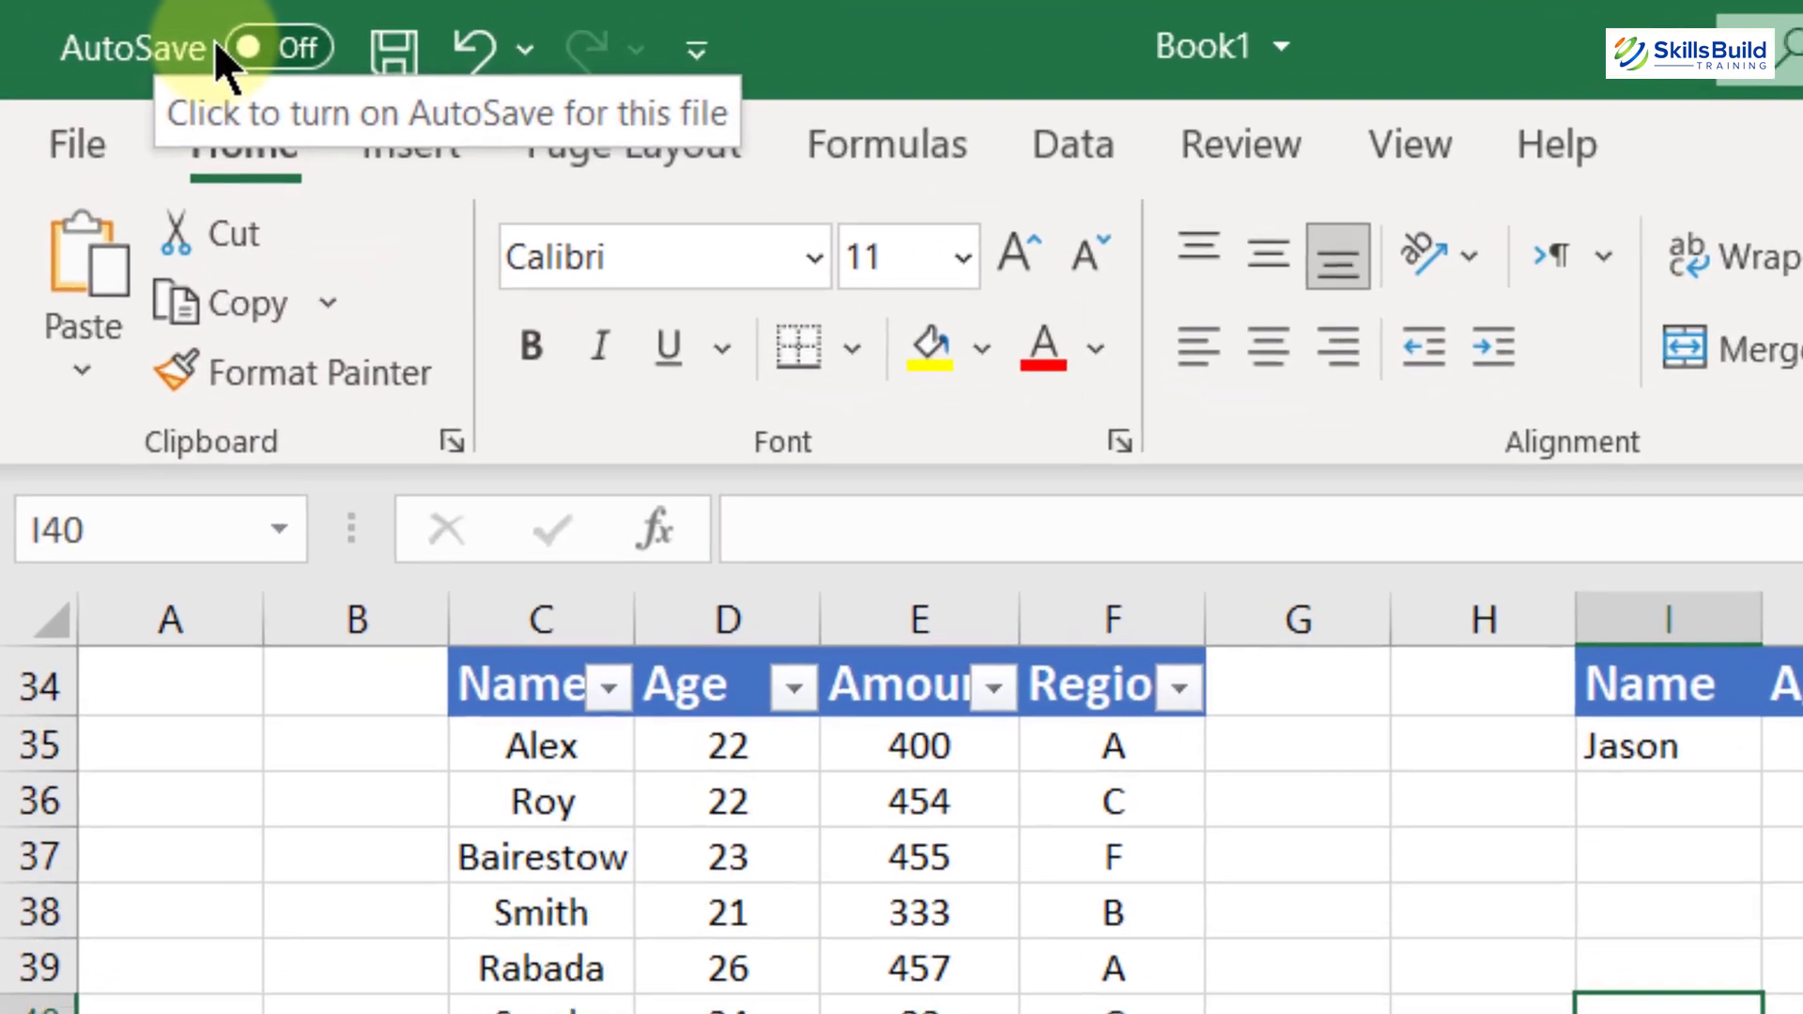
# Turn on AutoSave for the workbook by uploading it to the personal OneDrive
pyautogui.click(301, 42)
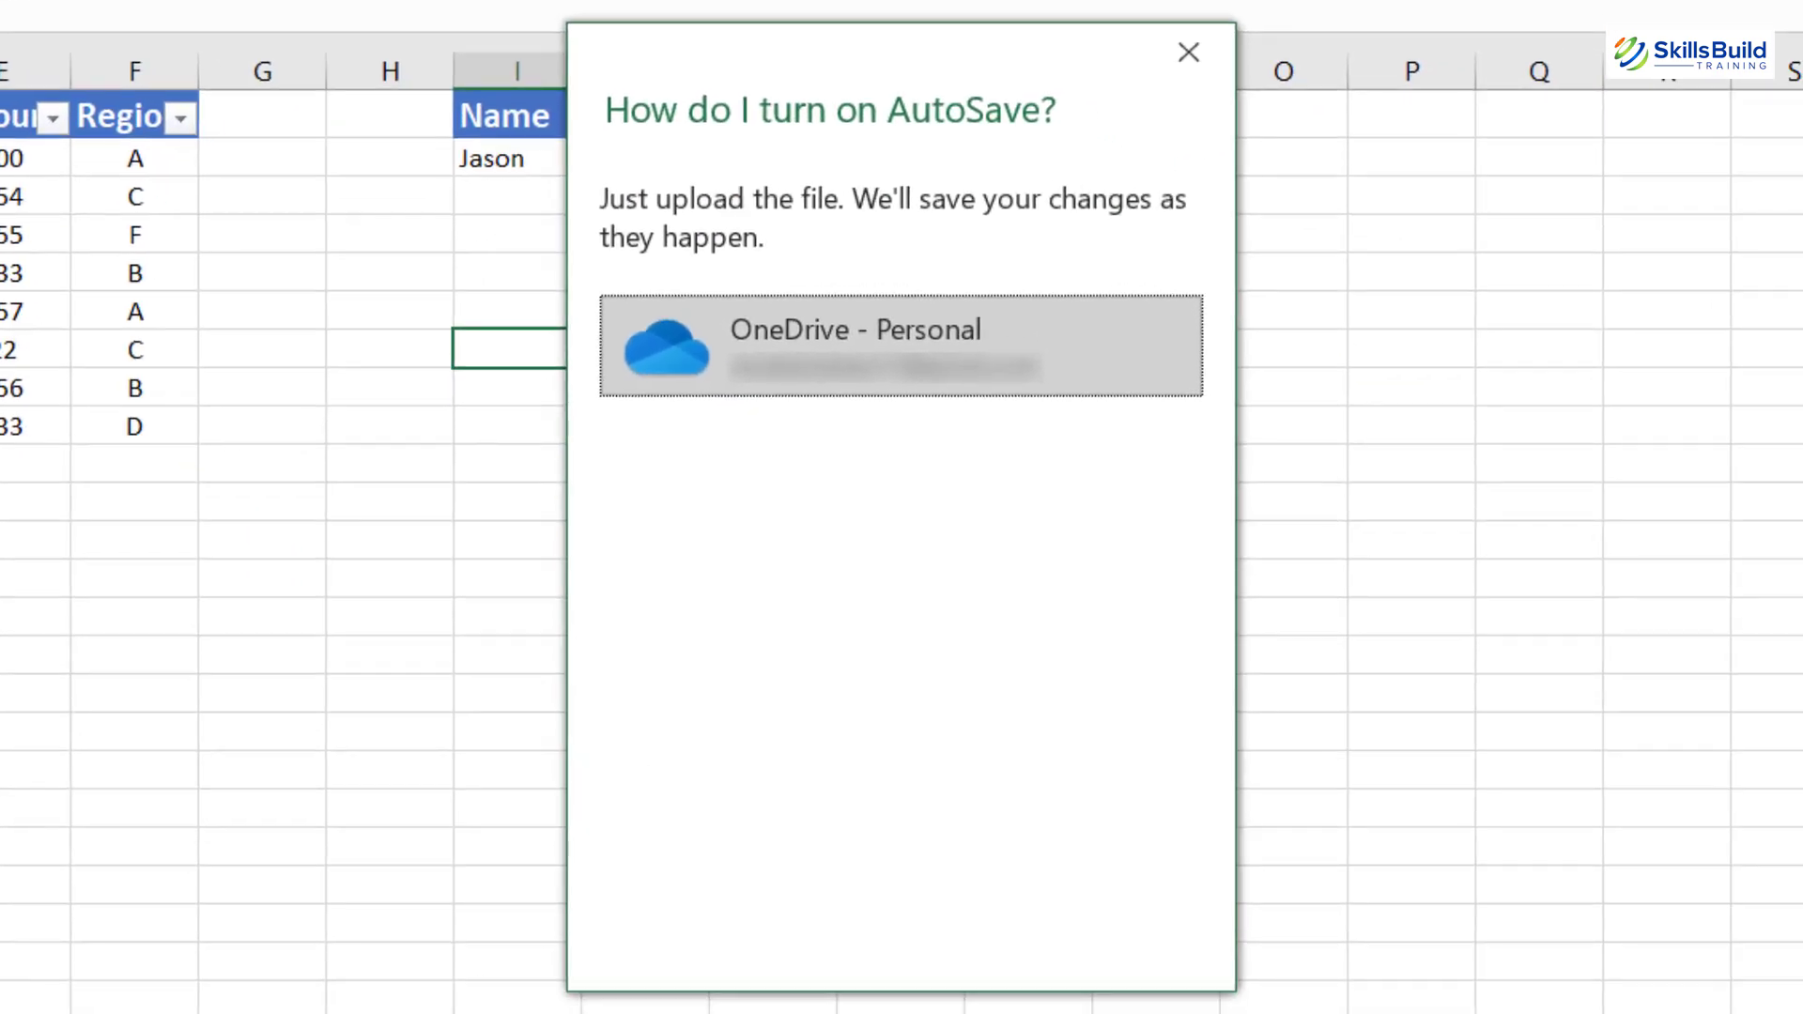
pyautogui.click(866, 343)
pyautogui.click(865, 340)
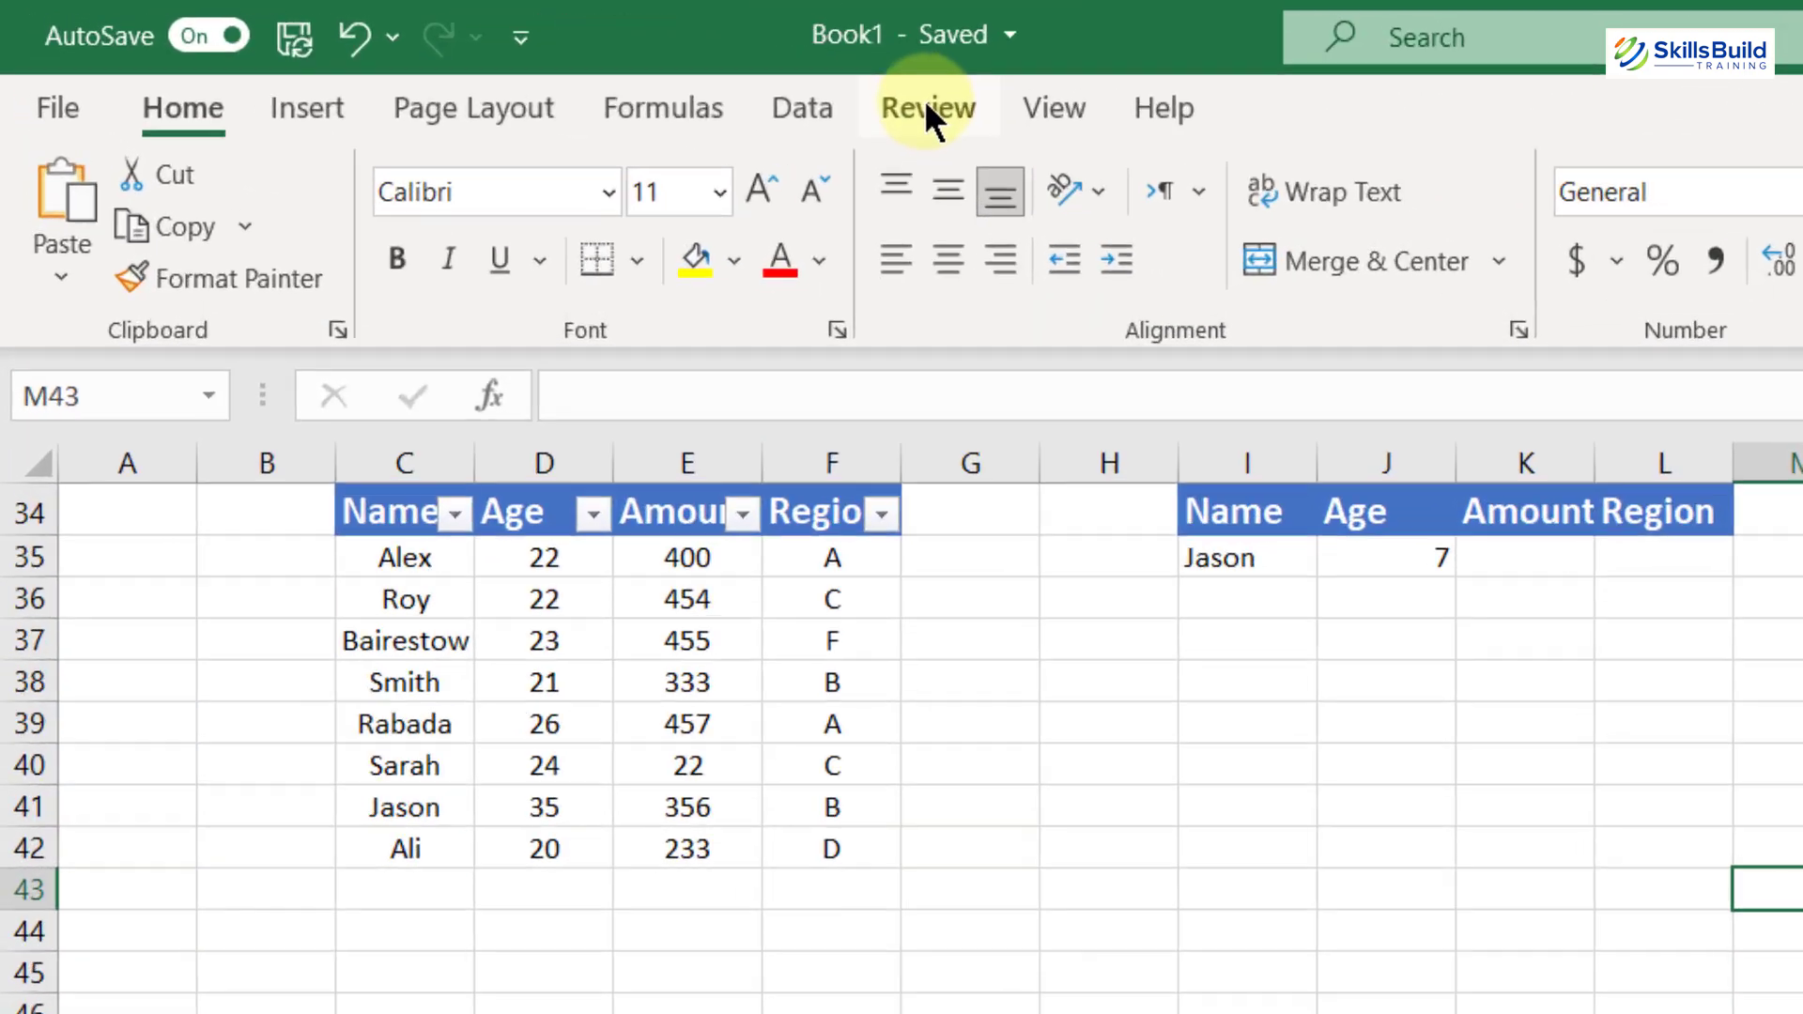
# Examine the workbook statistics for Book1, covering its cells, formulas, charts and tables
pyautogui.click(502, 56)
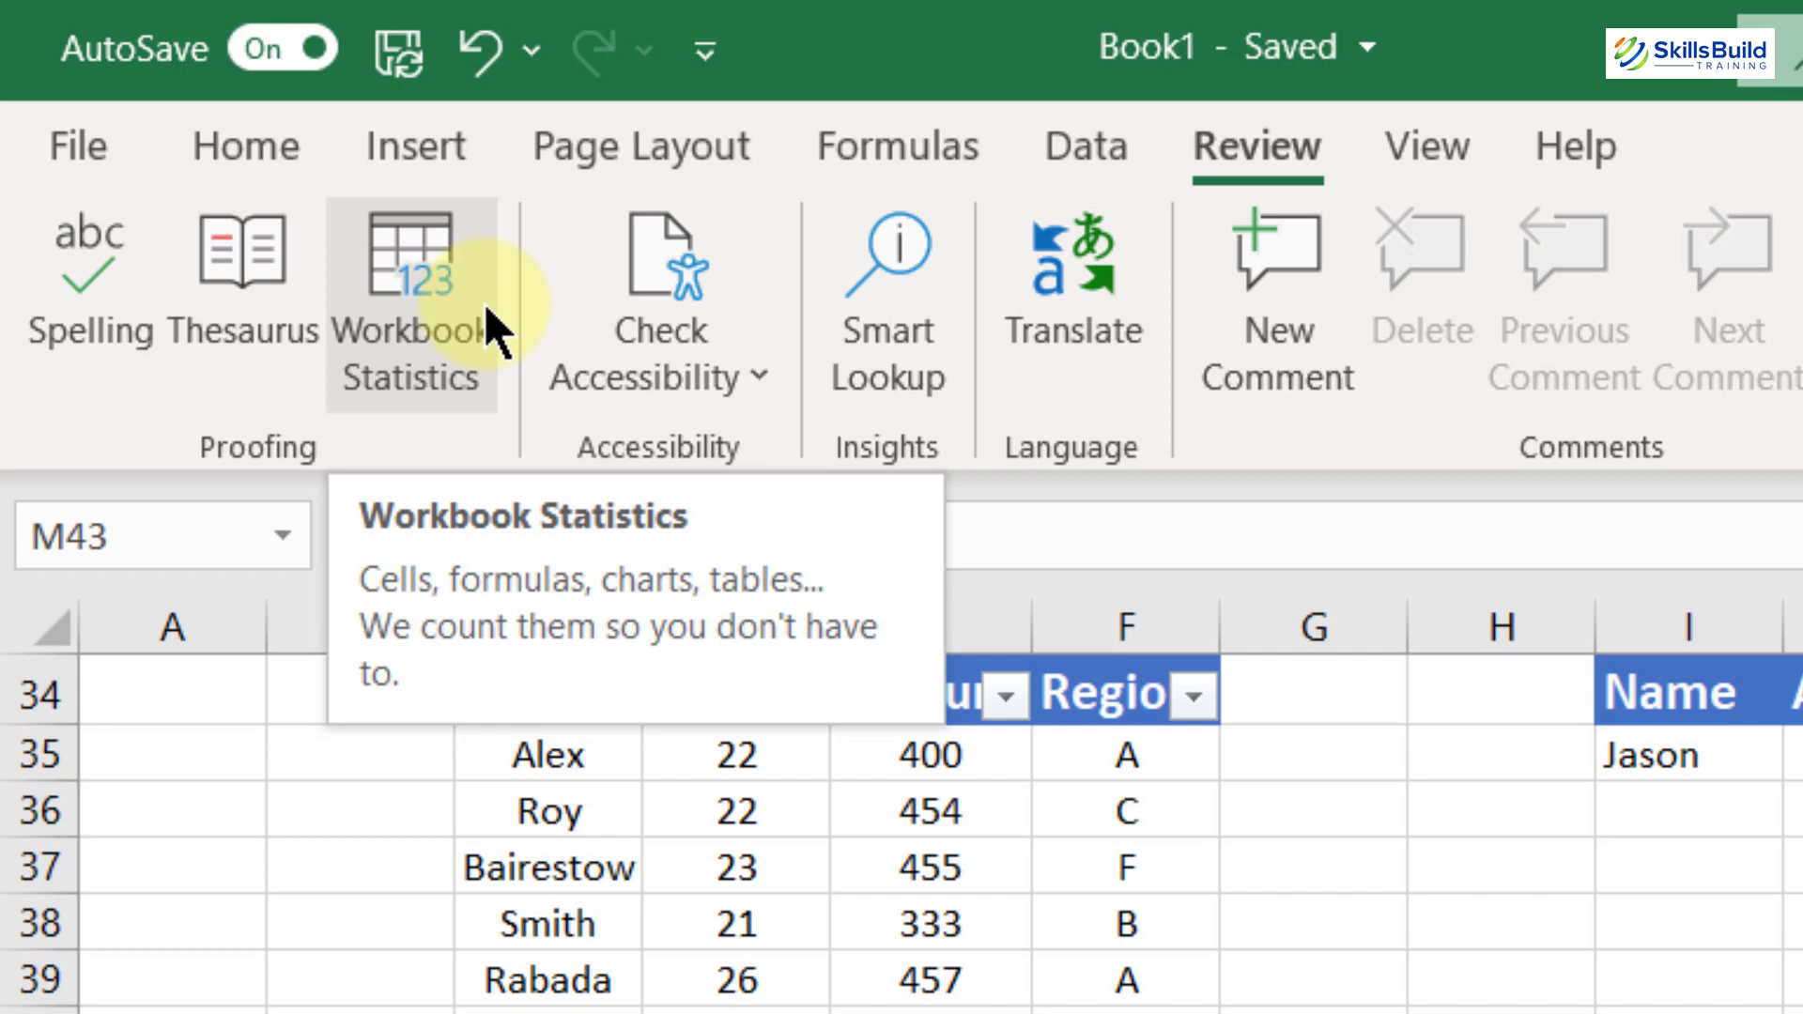
pyautogui.click(443, 336)
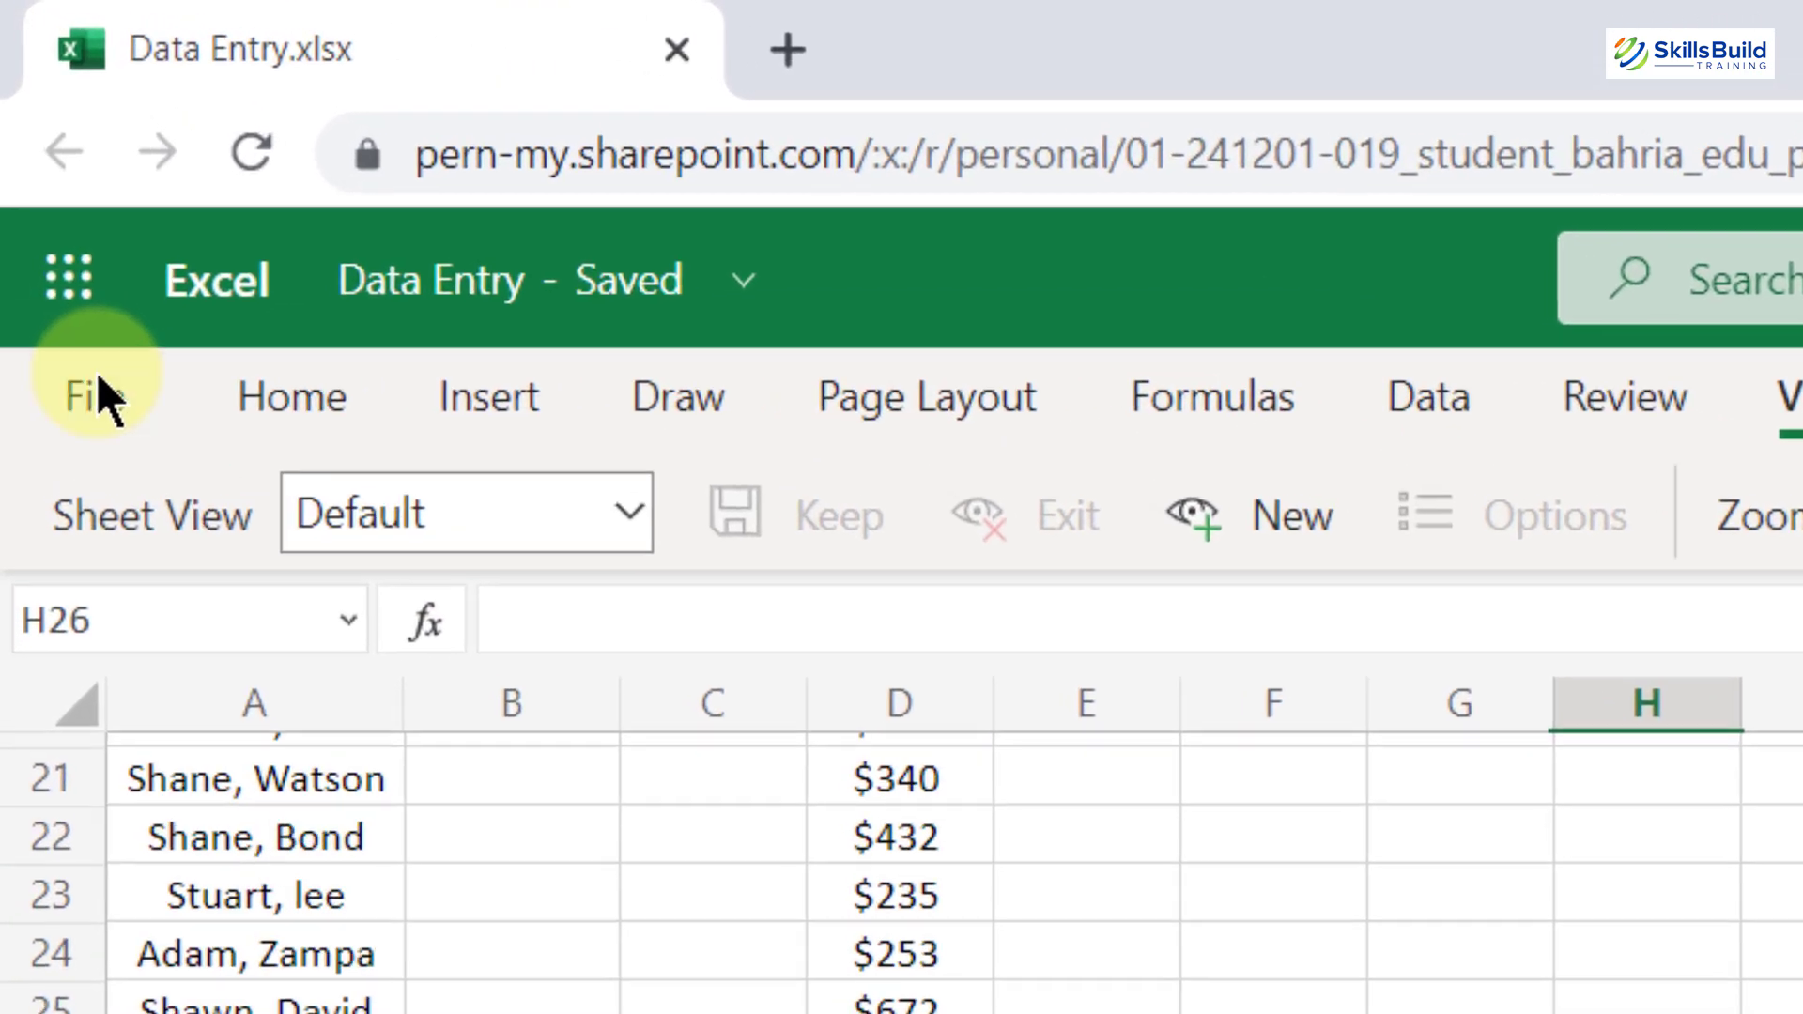
# Switch to the Data Entry workbook in Excel for the web and view its September 9, 1:14 AM version from the version history
pyautogui.click(39, 156)
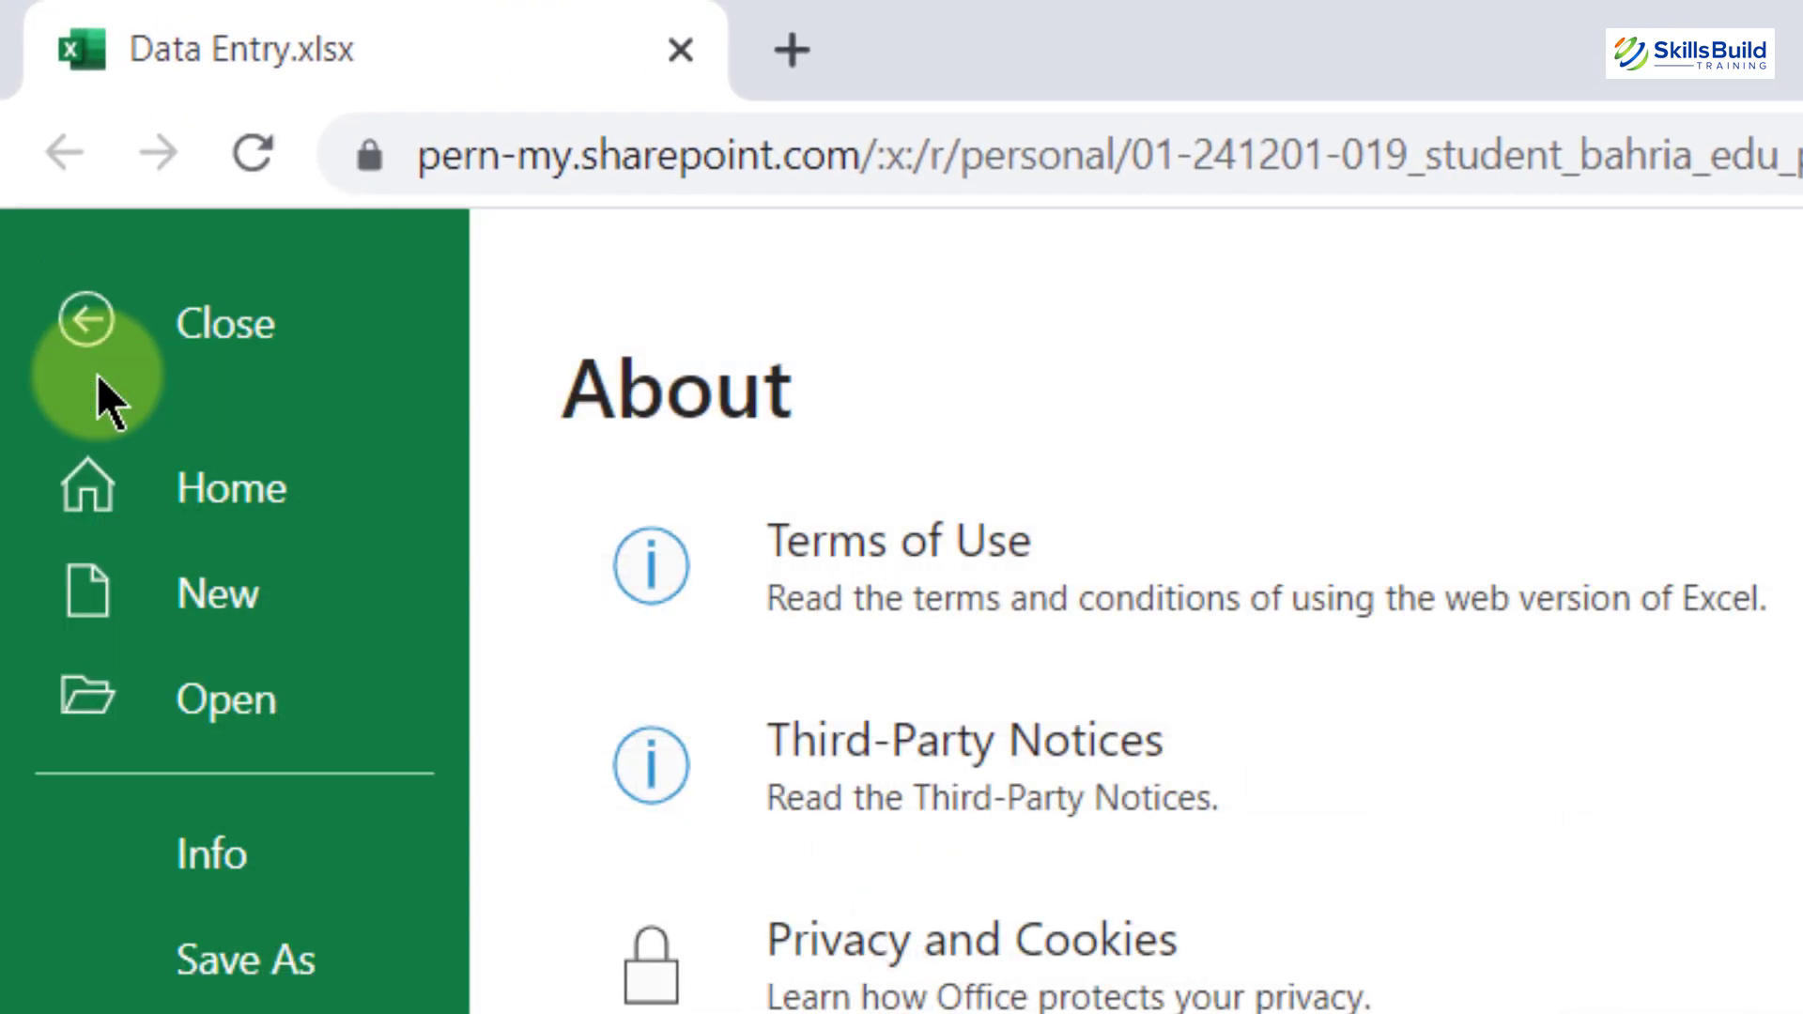
pyautogui.click(238, 823)
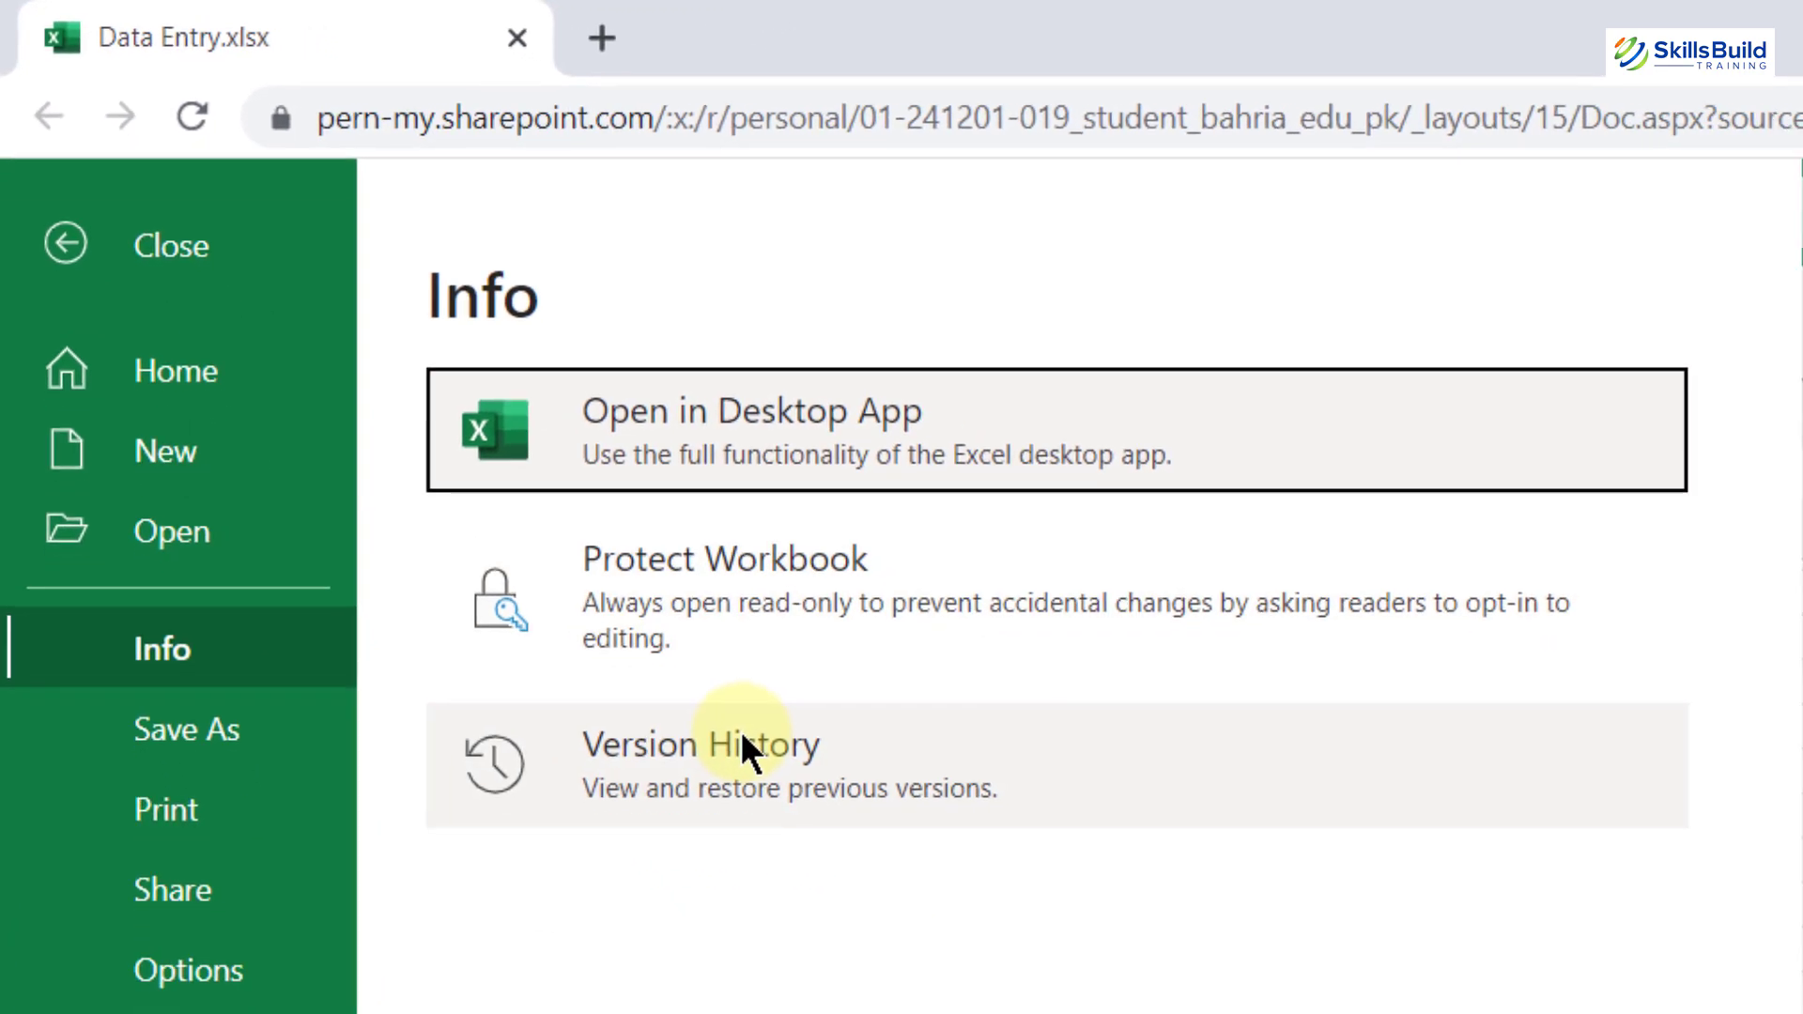
pyautogui.click(740, 731)
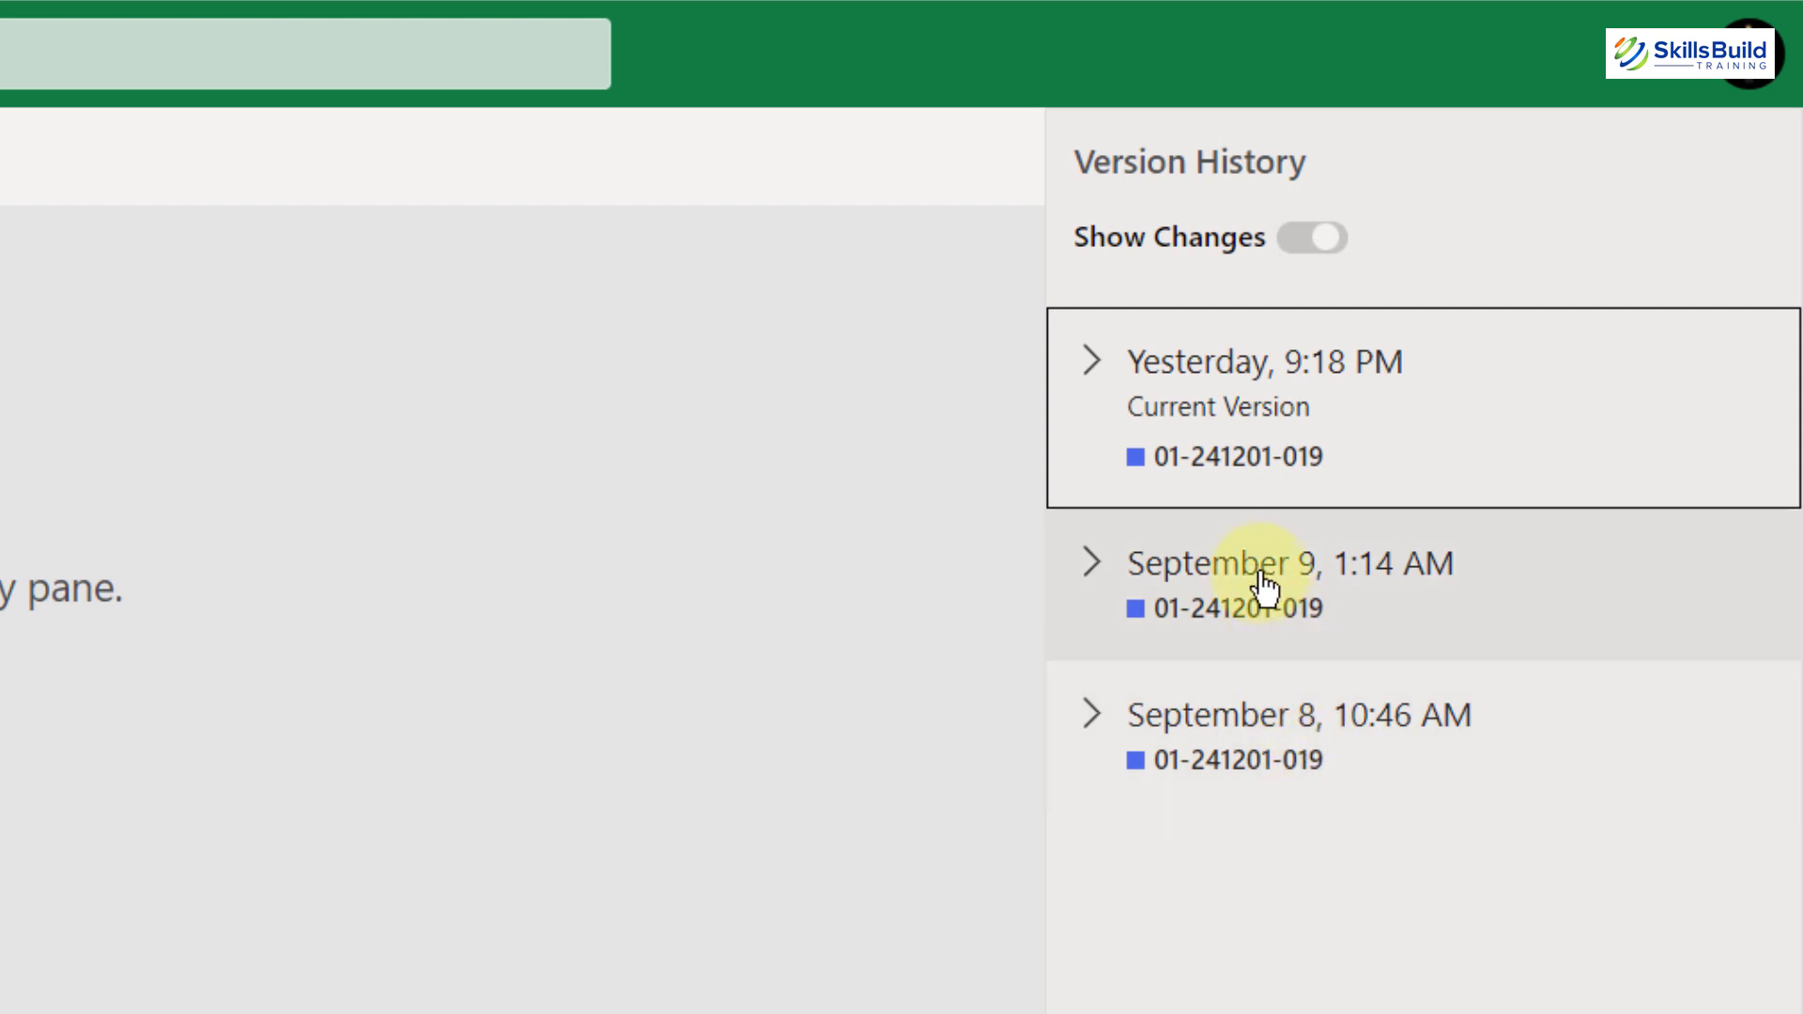
pyautogui.click(1264, 587)
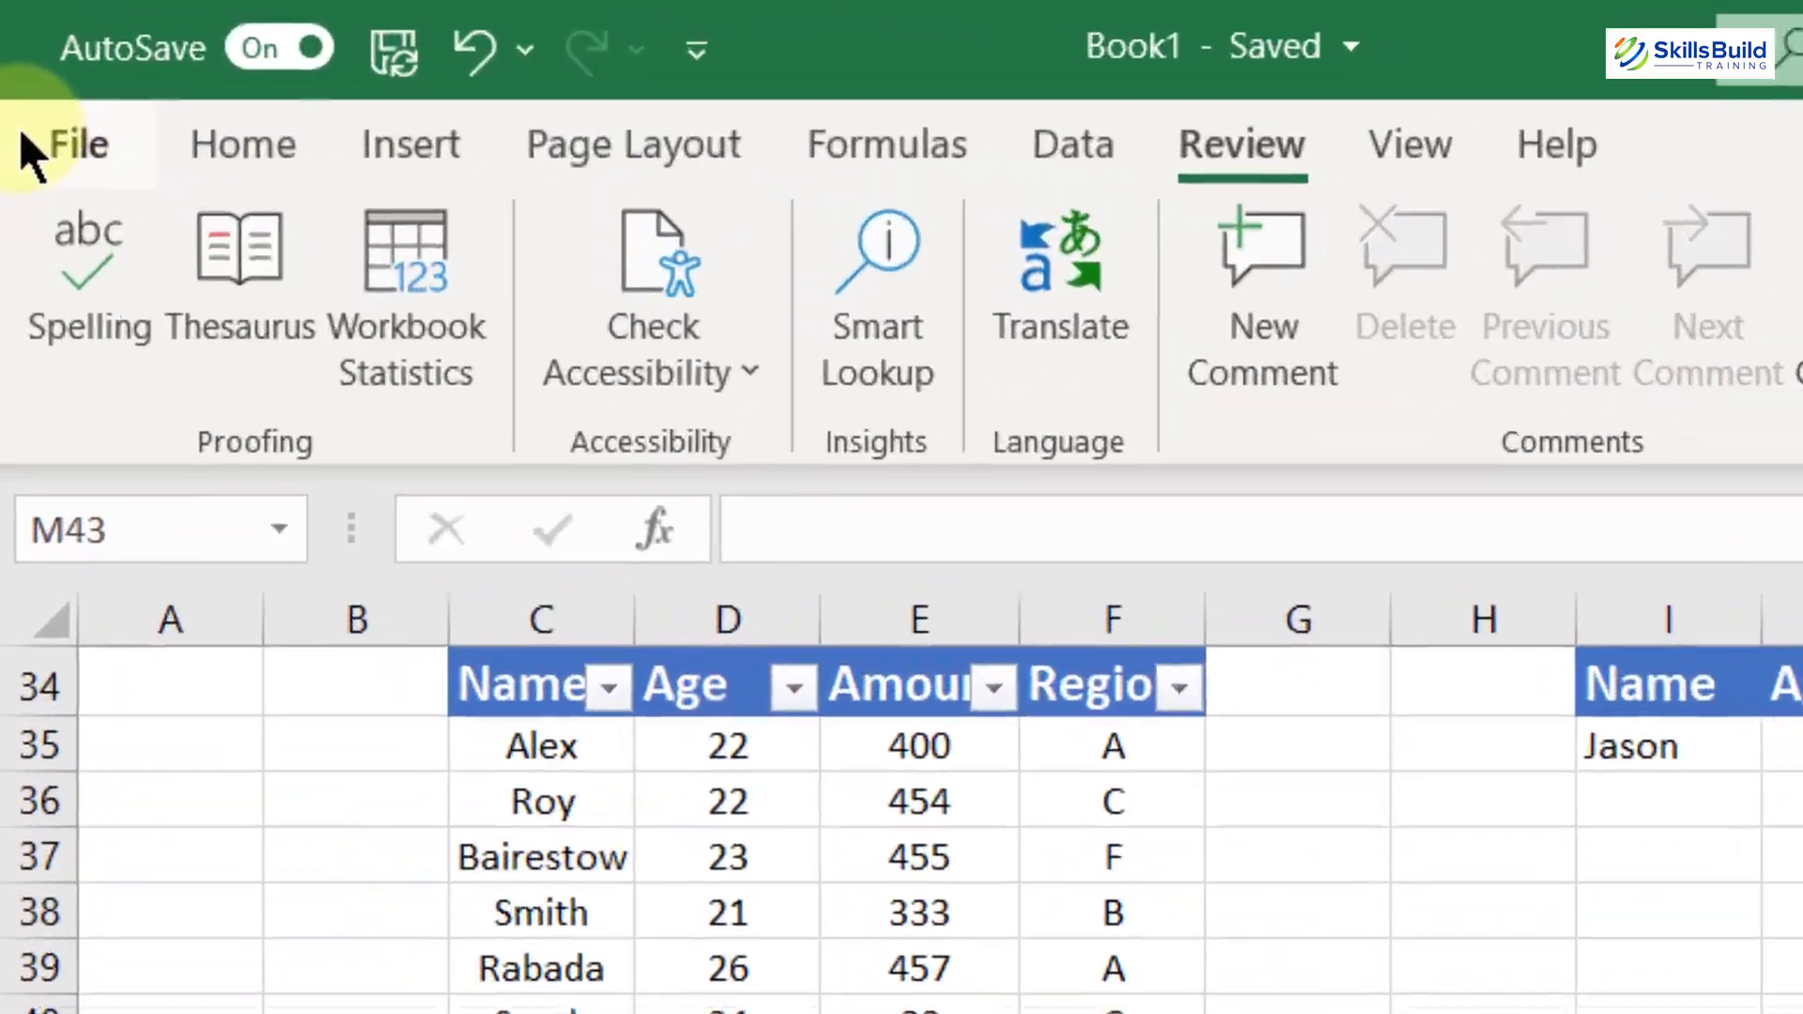
# Switch to Book1 in desktop Excel and open its version history
pyautogui.click(21, 60)
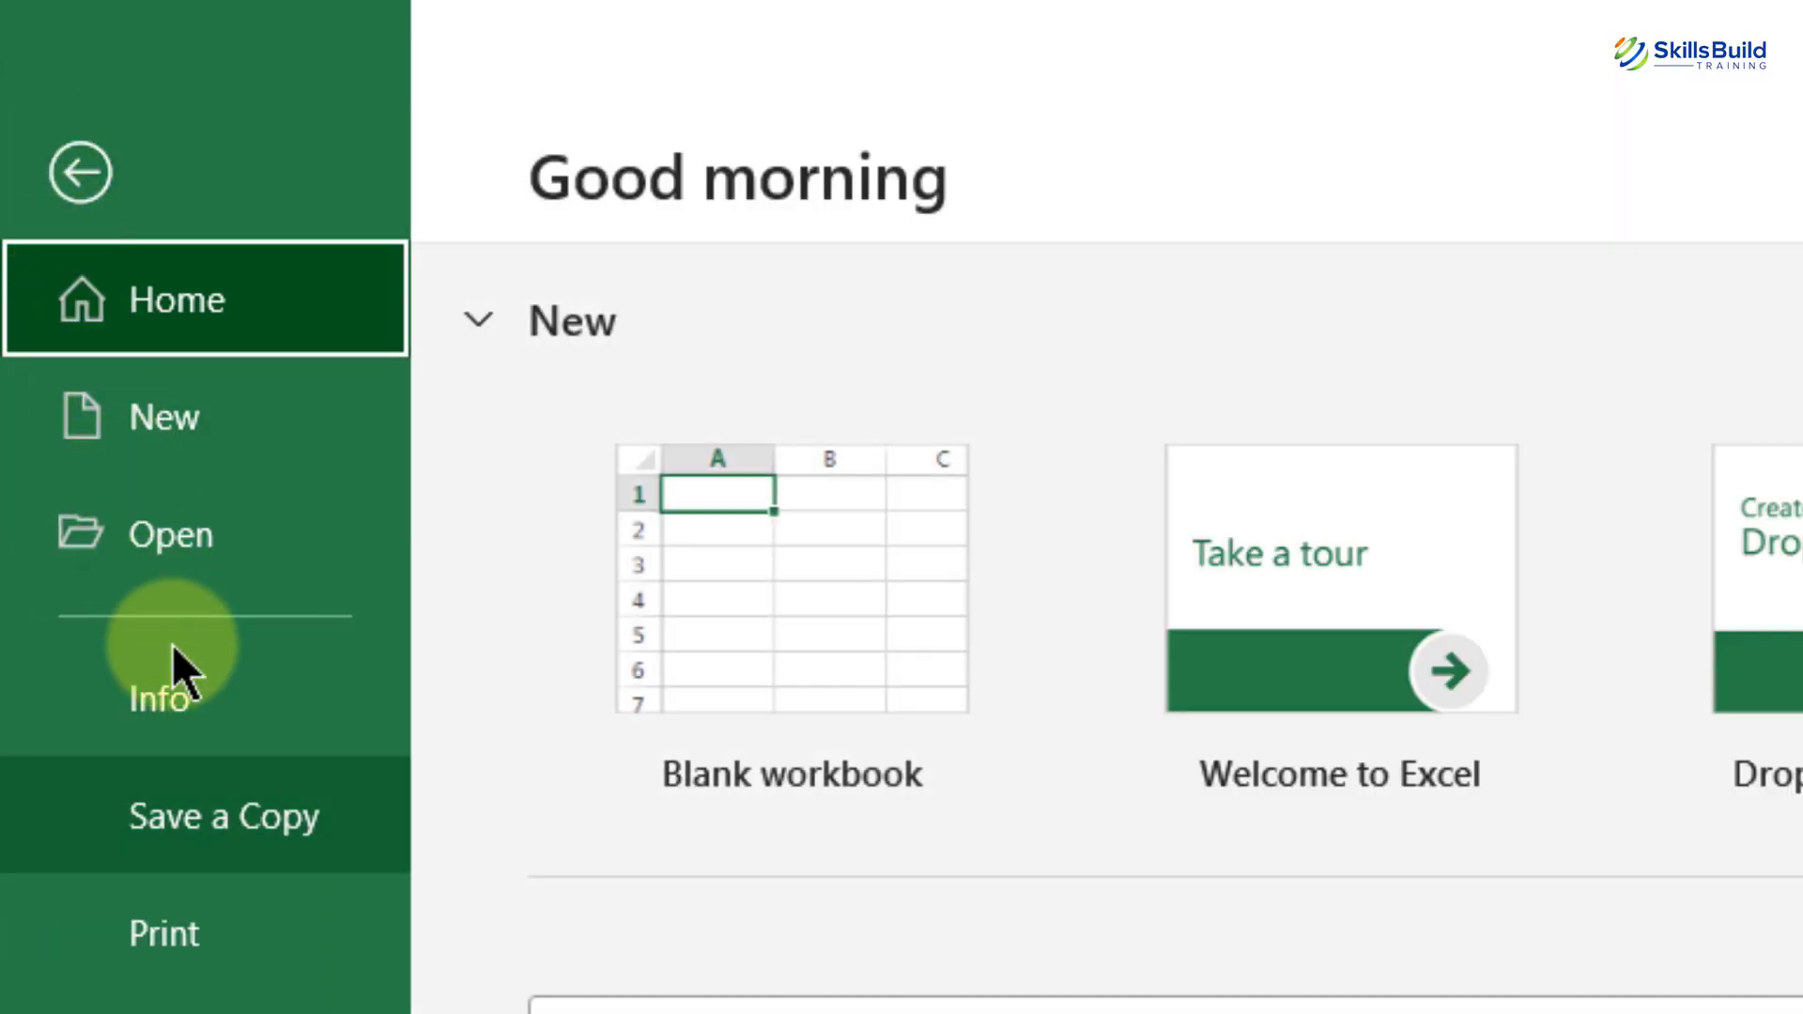
pyautogui.click(188, 701)
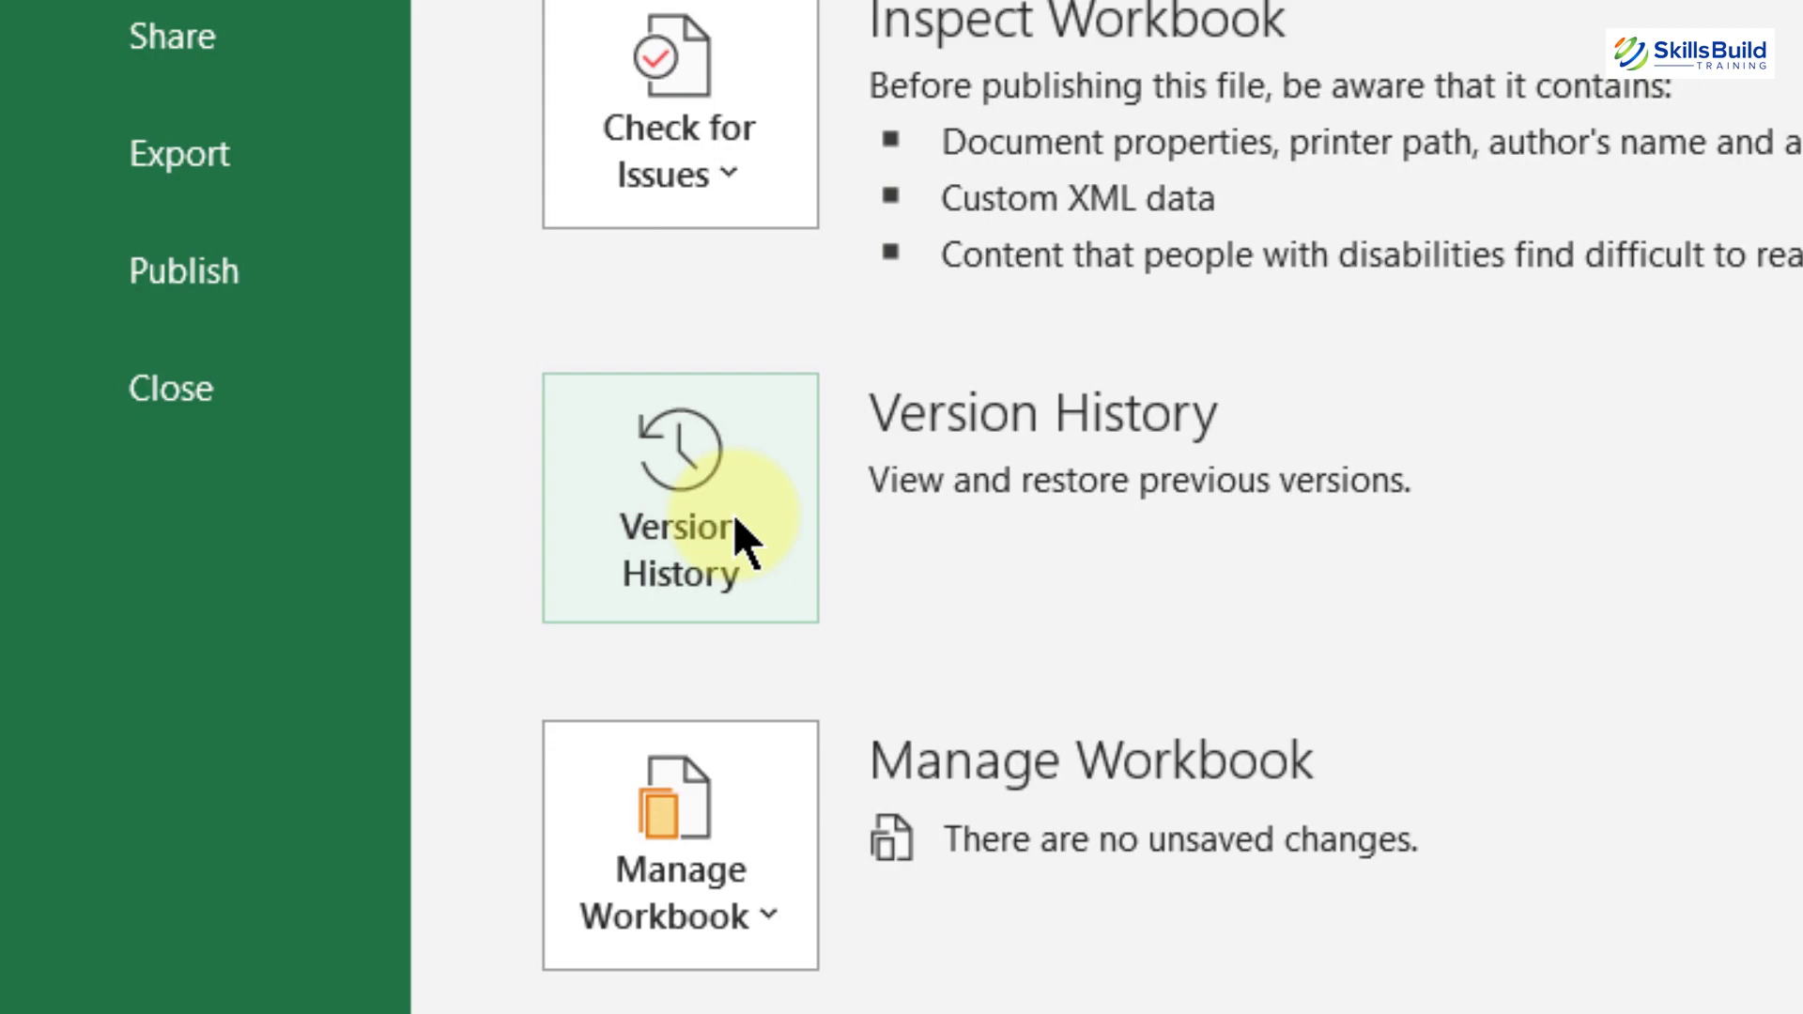
pyautogui.click(740, 539)
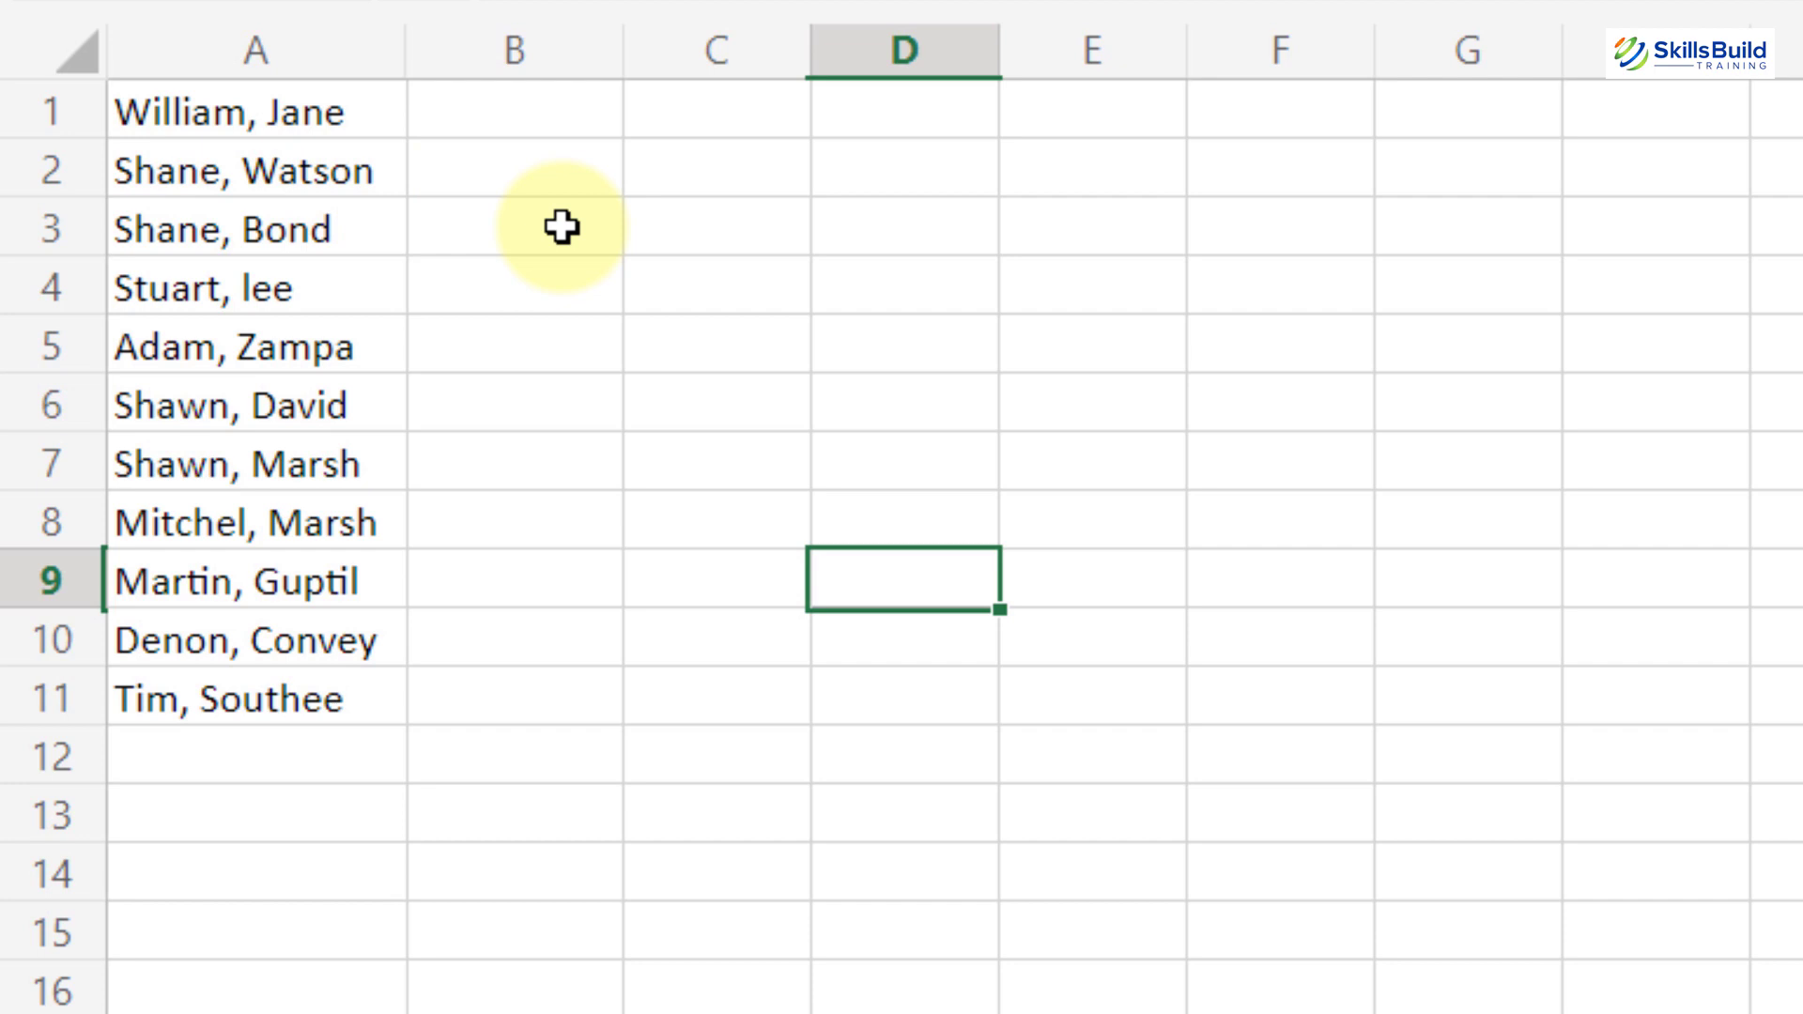
# Open Text to Columns for the names in column A of the web workbook and preview semicolon, comma and space delimiters
pyautogui.click(282, 61)
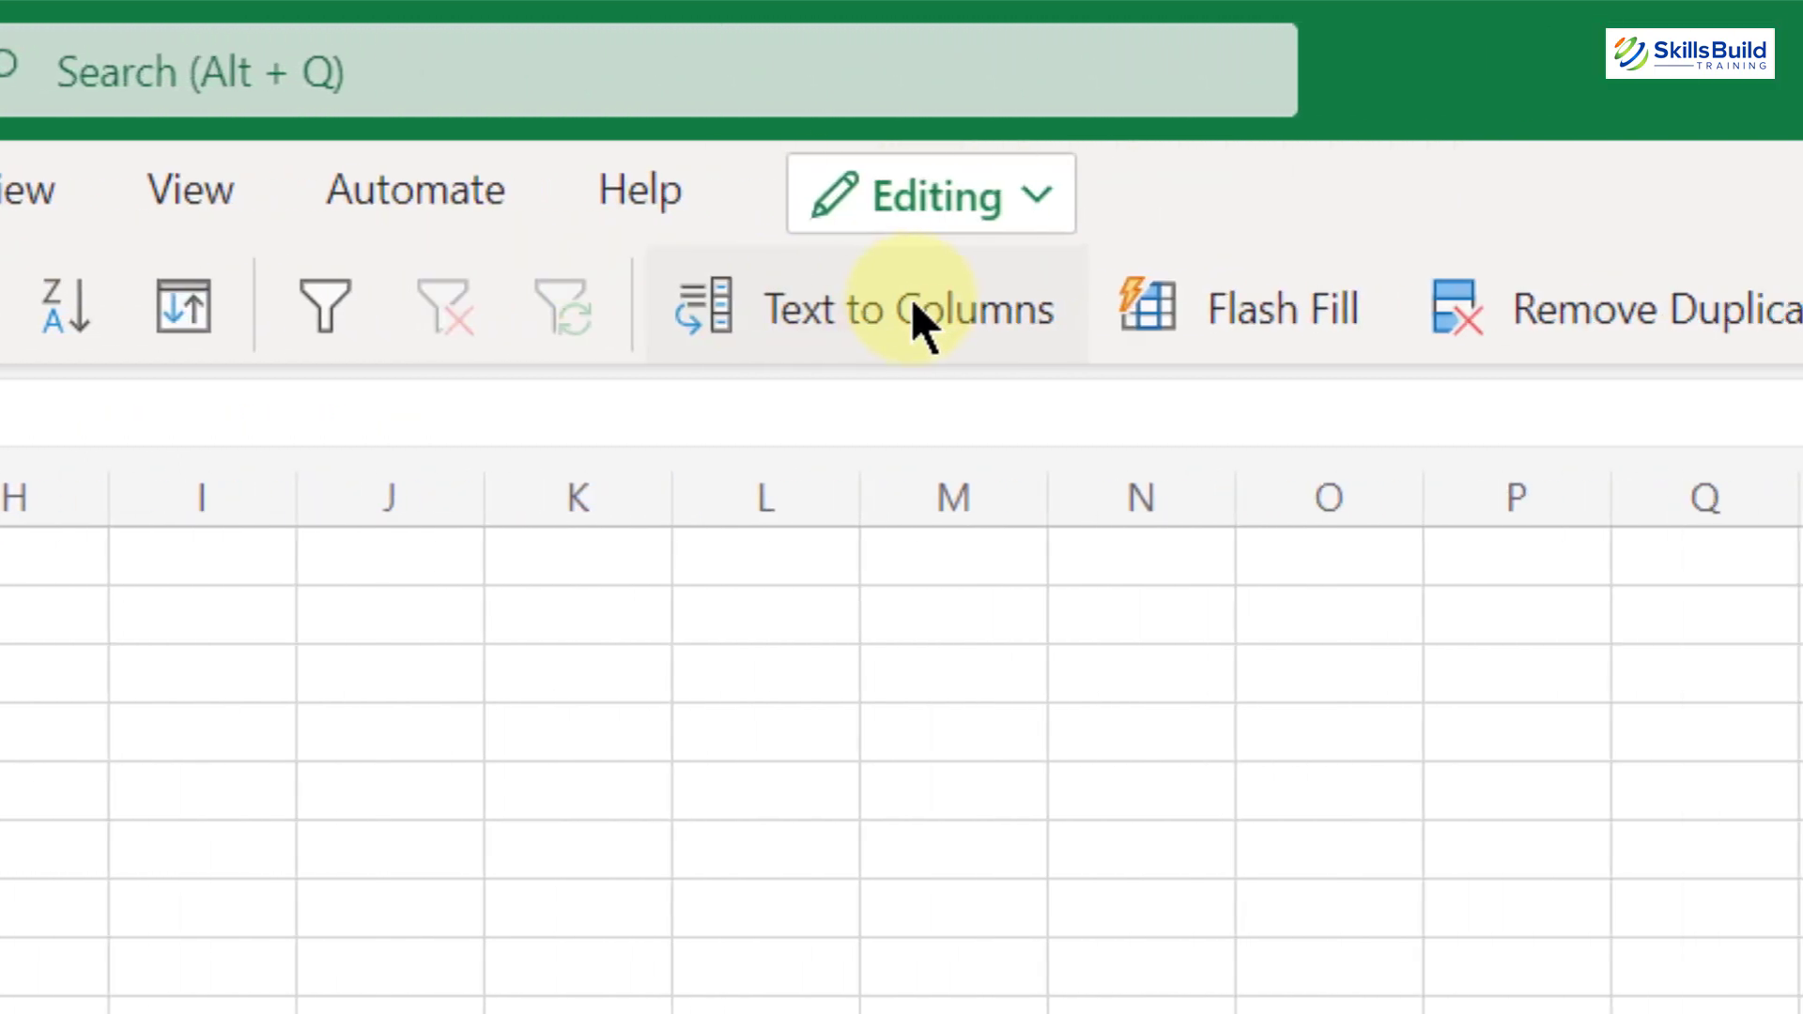
pyautogui.click(857, 314)
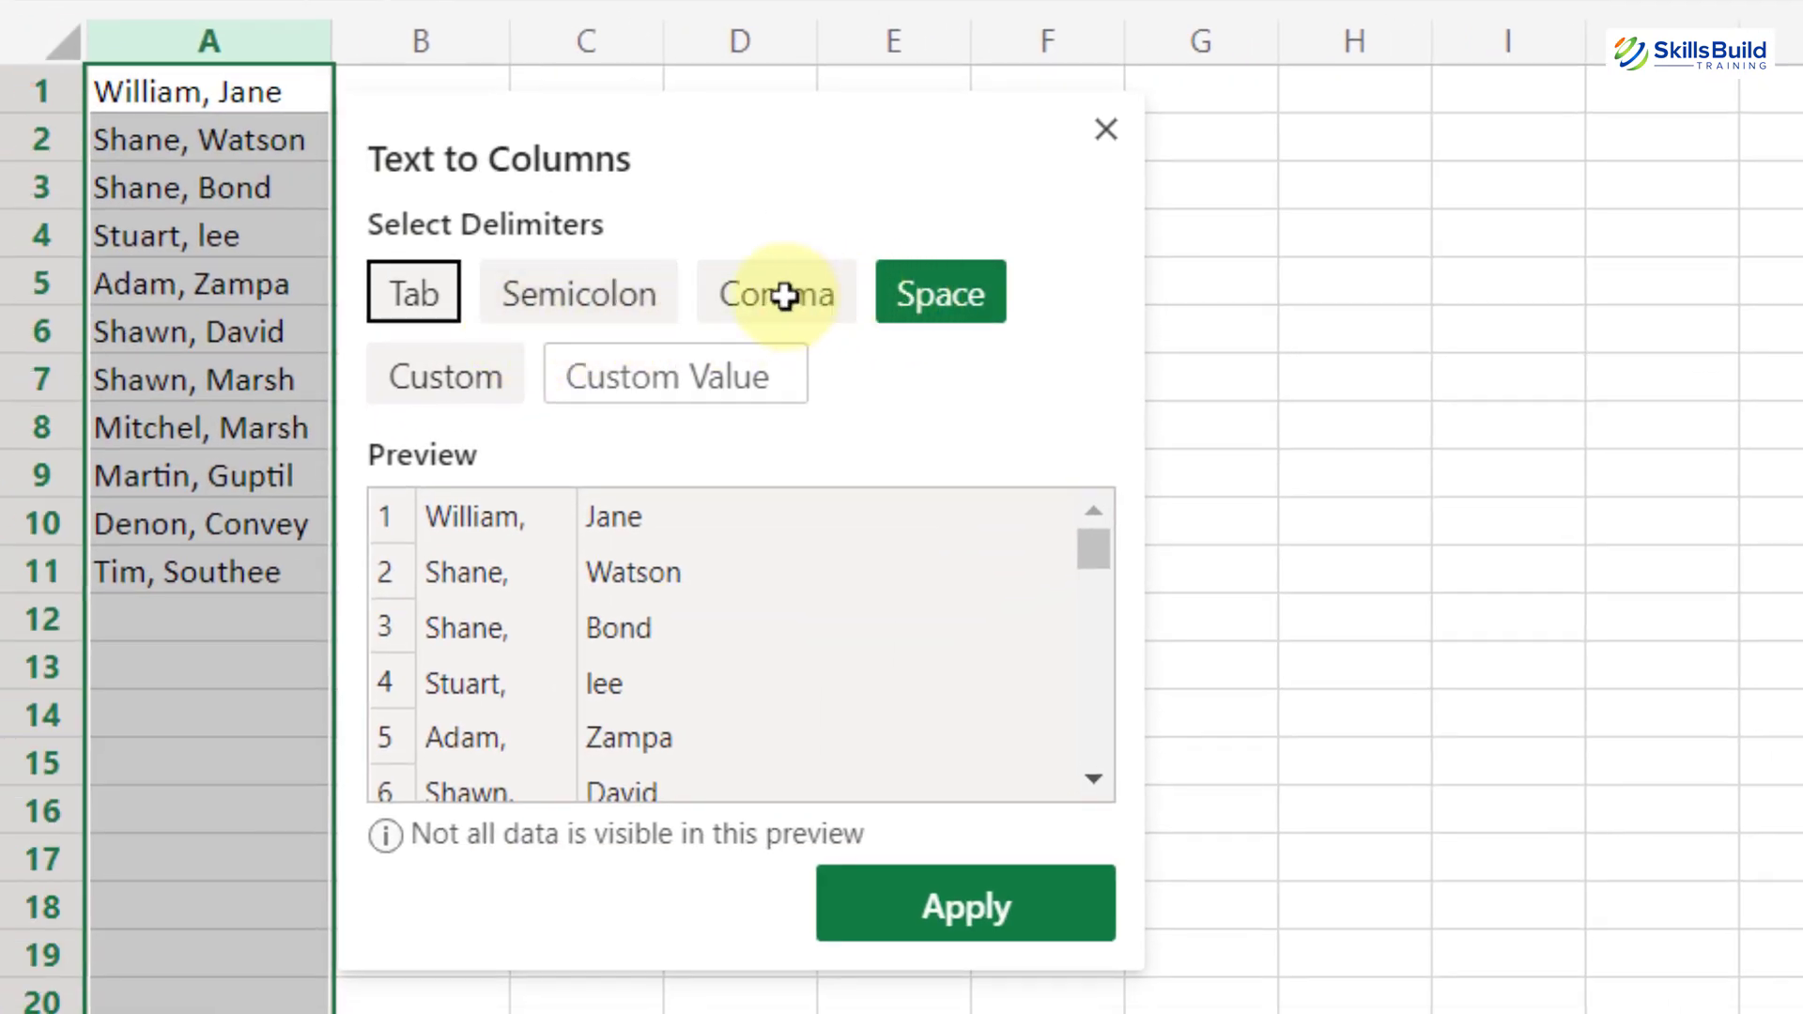
pyautogui.click(575, 299)
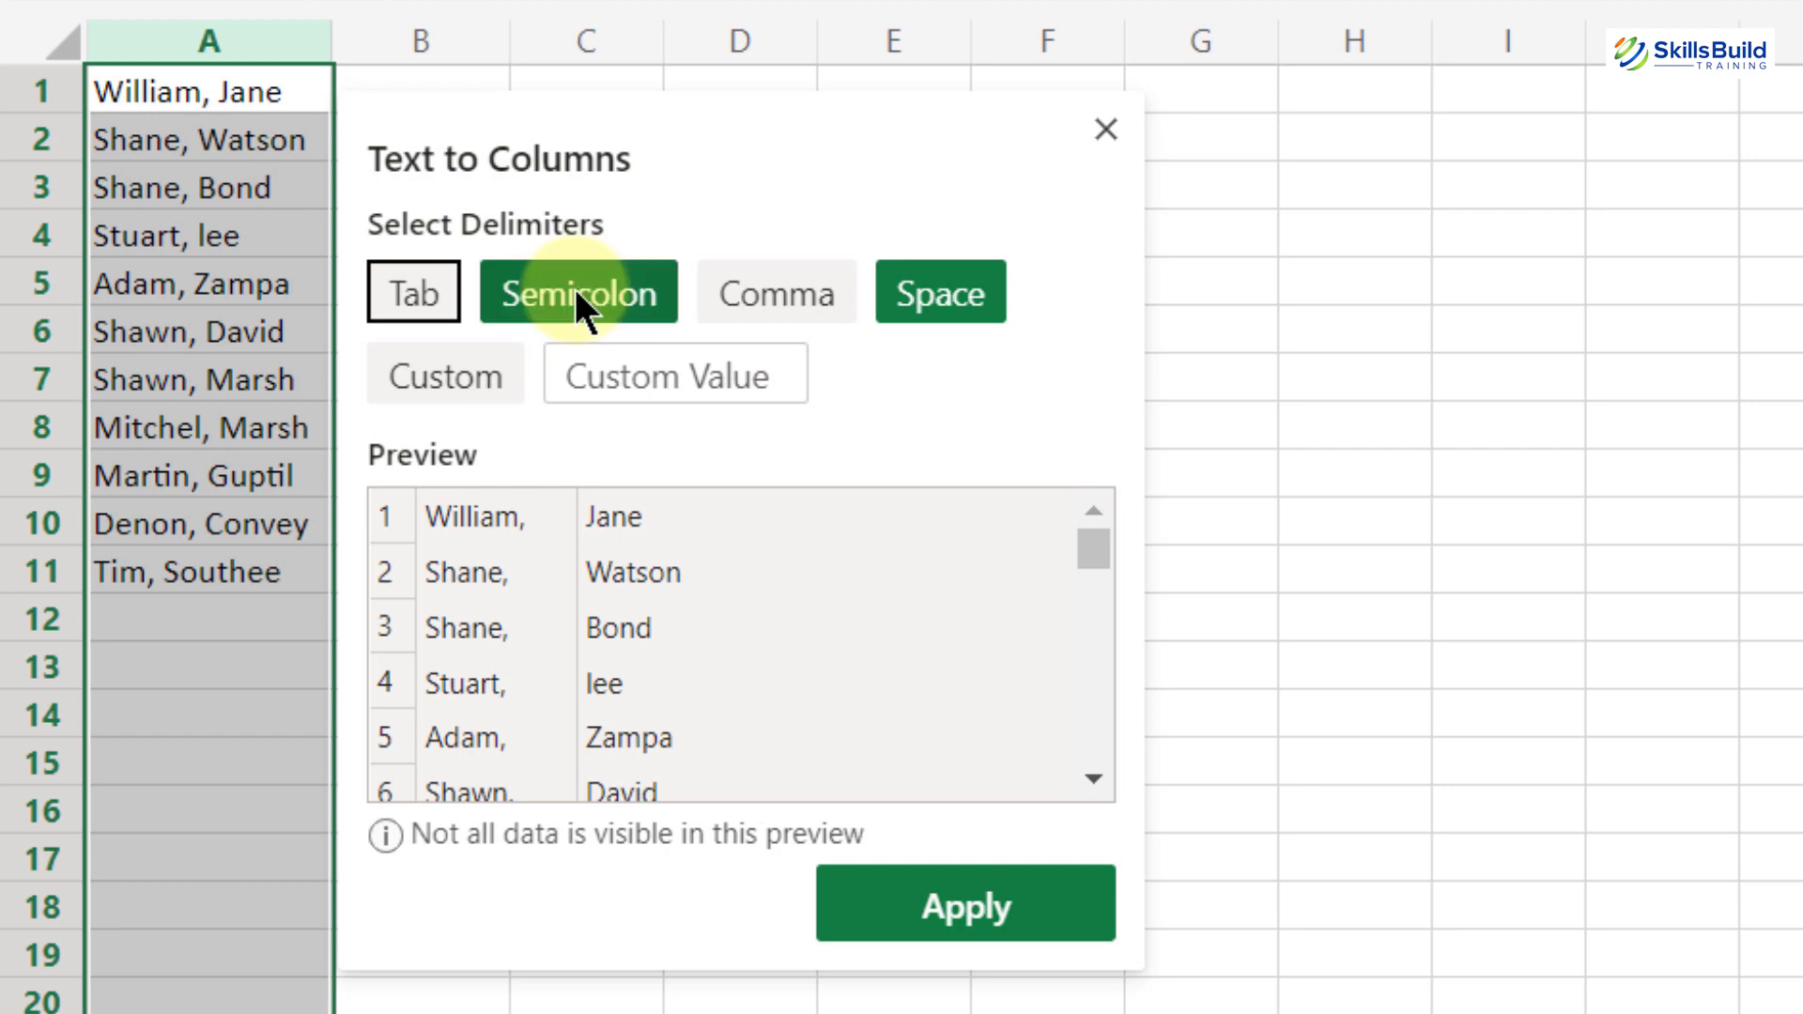
pyautogui.click(836, 296)
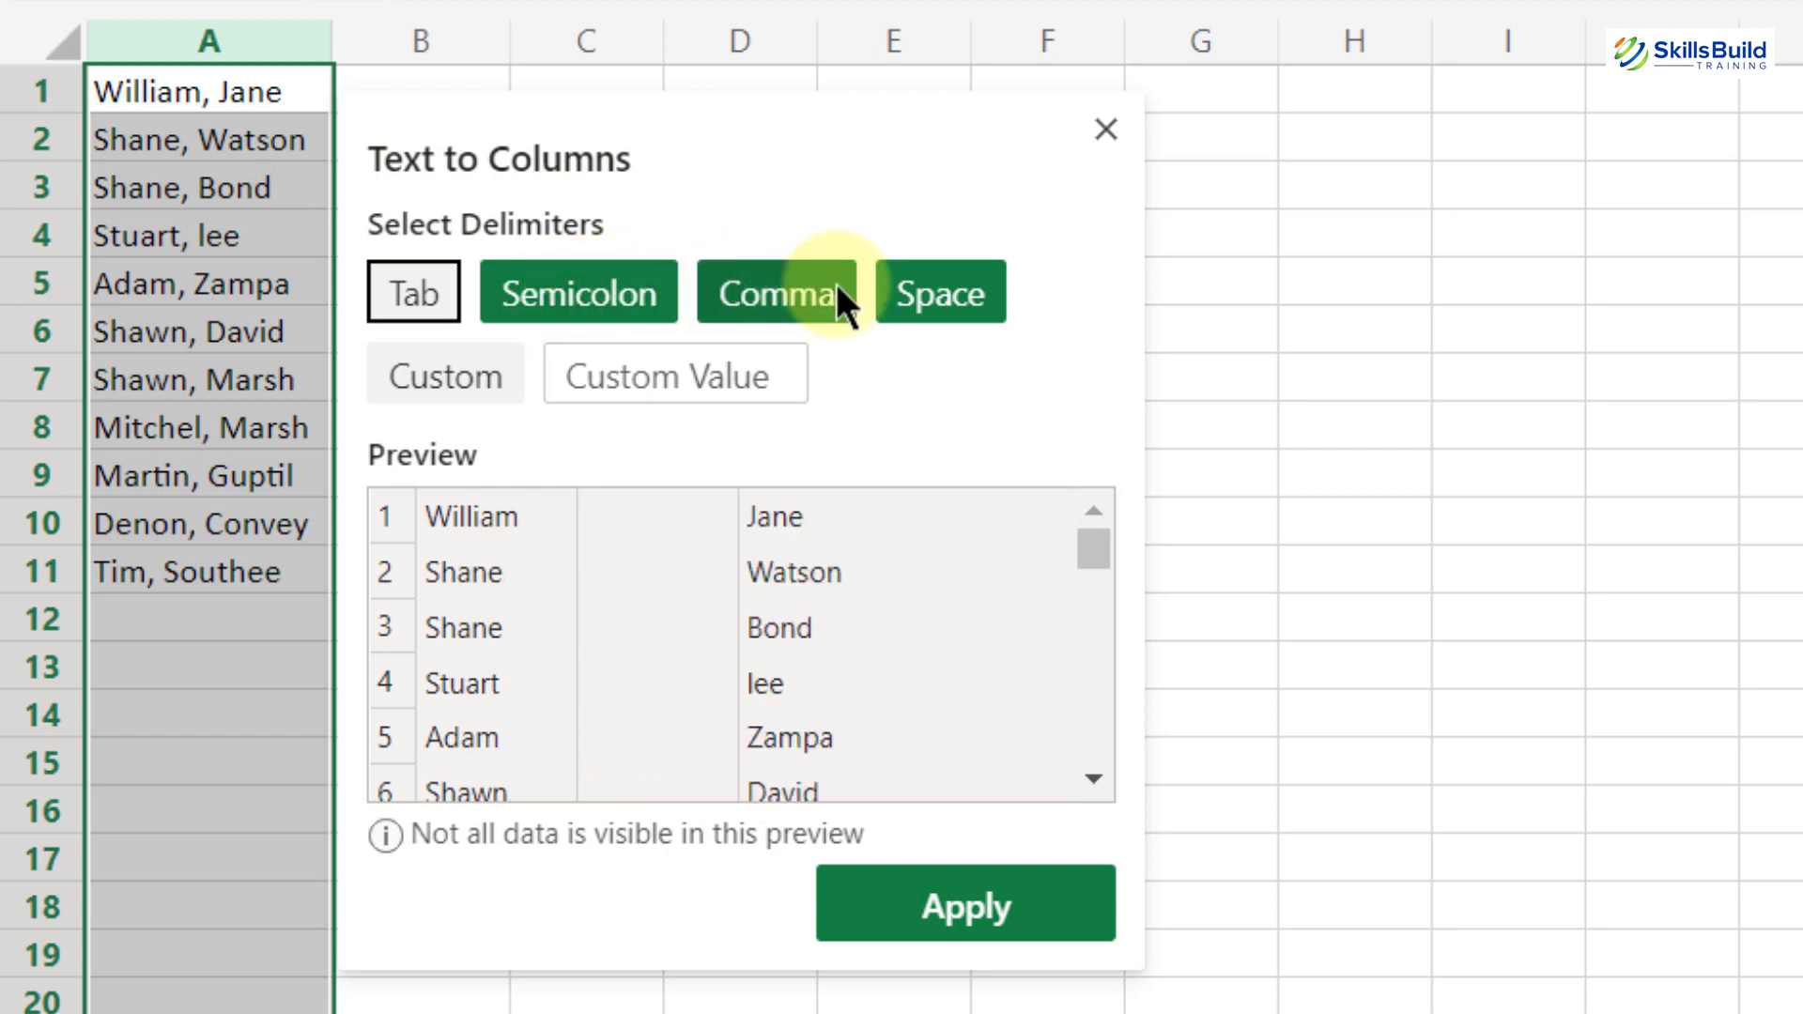
pyautogui.click(977, 298)
pyautogui.click(778, 286)
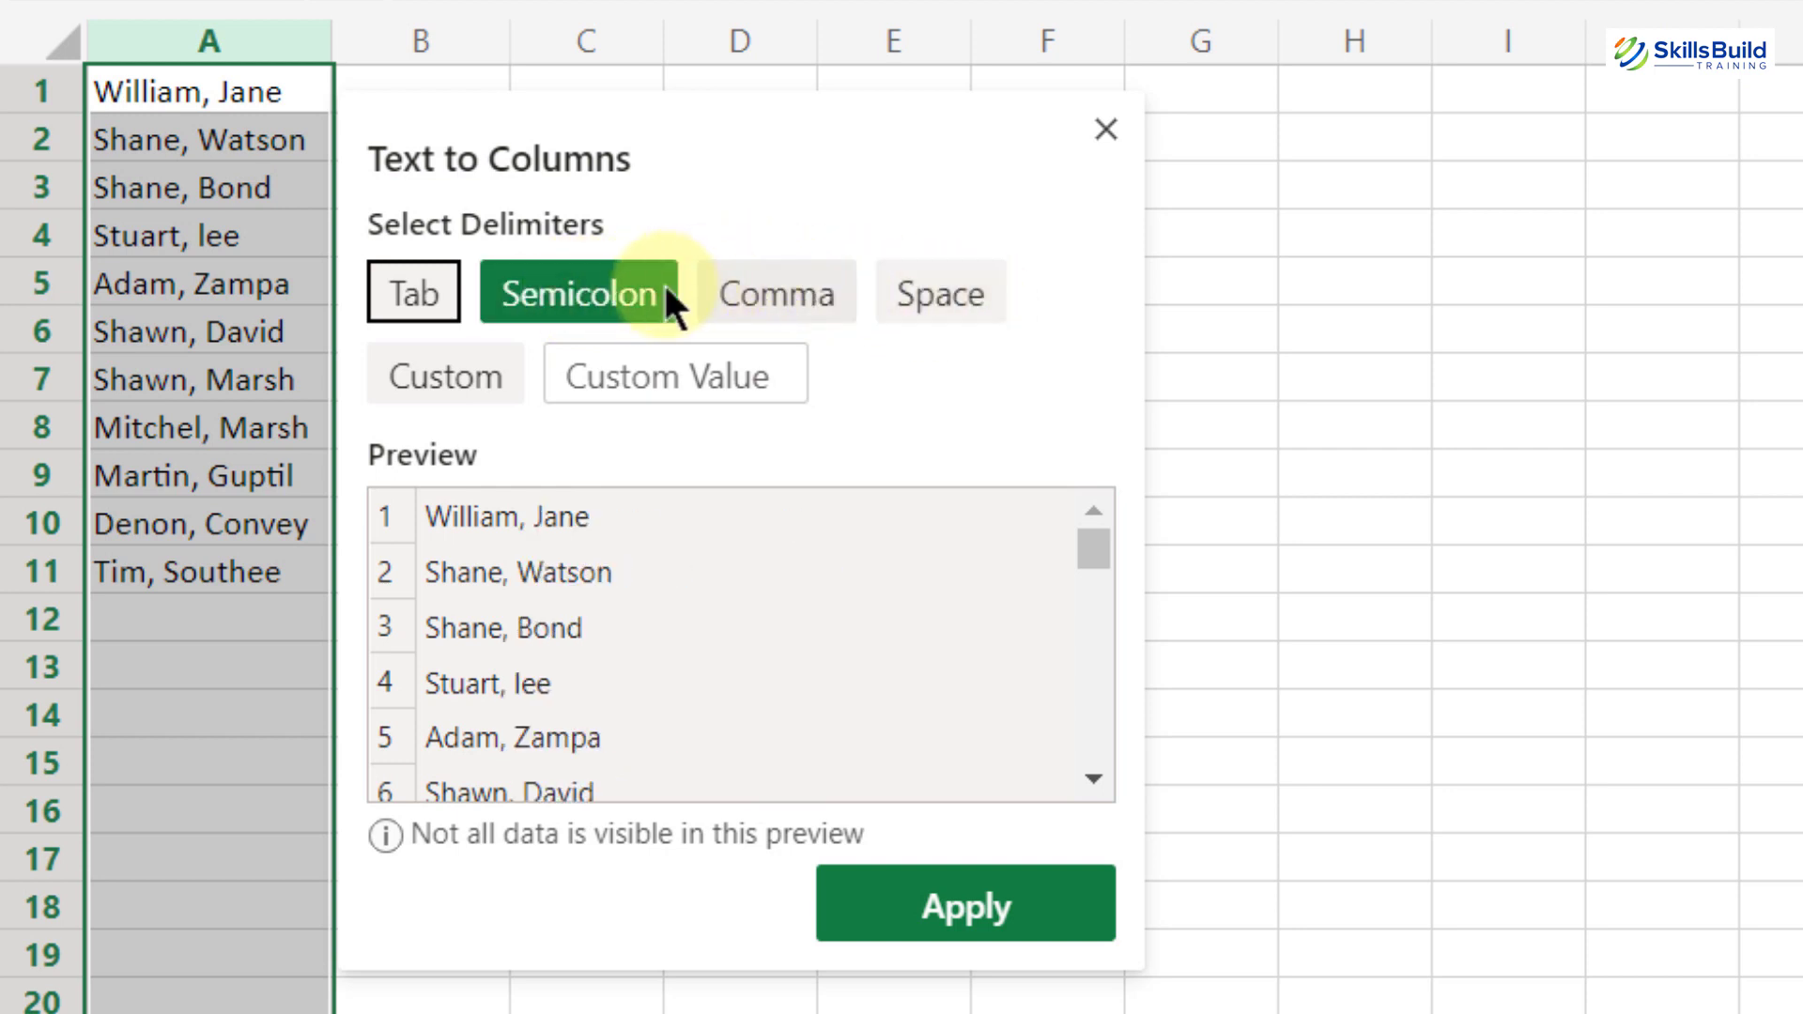
pyautogui.click(601, 289)
pyautogui.click(774, 295)
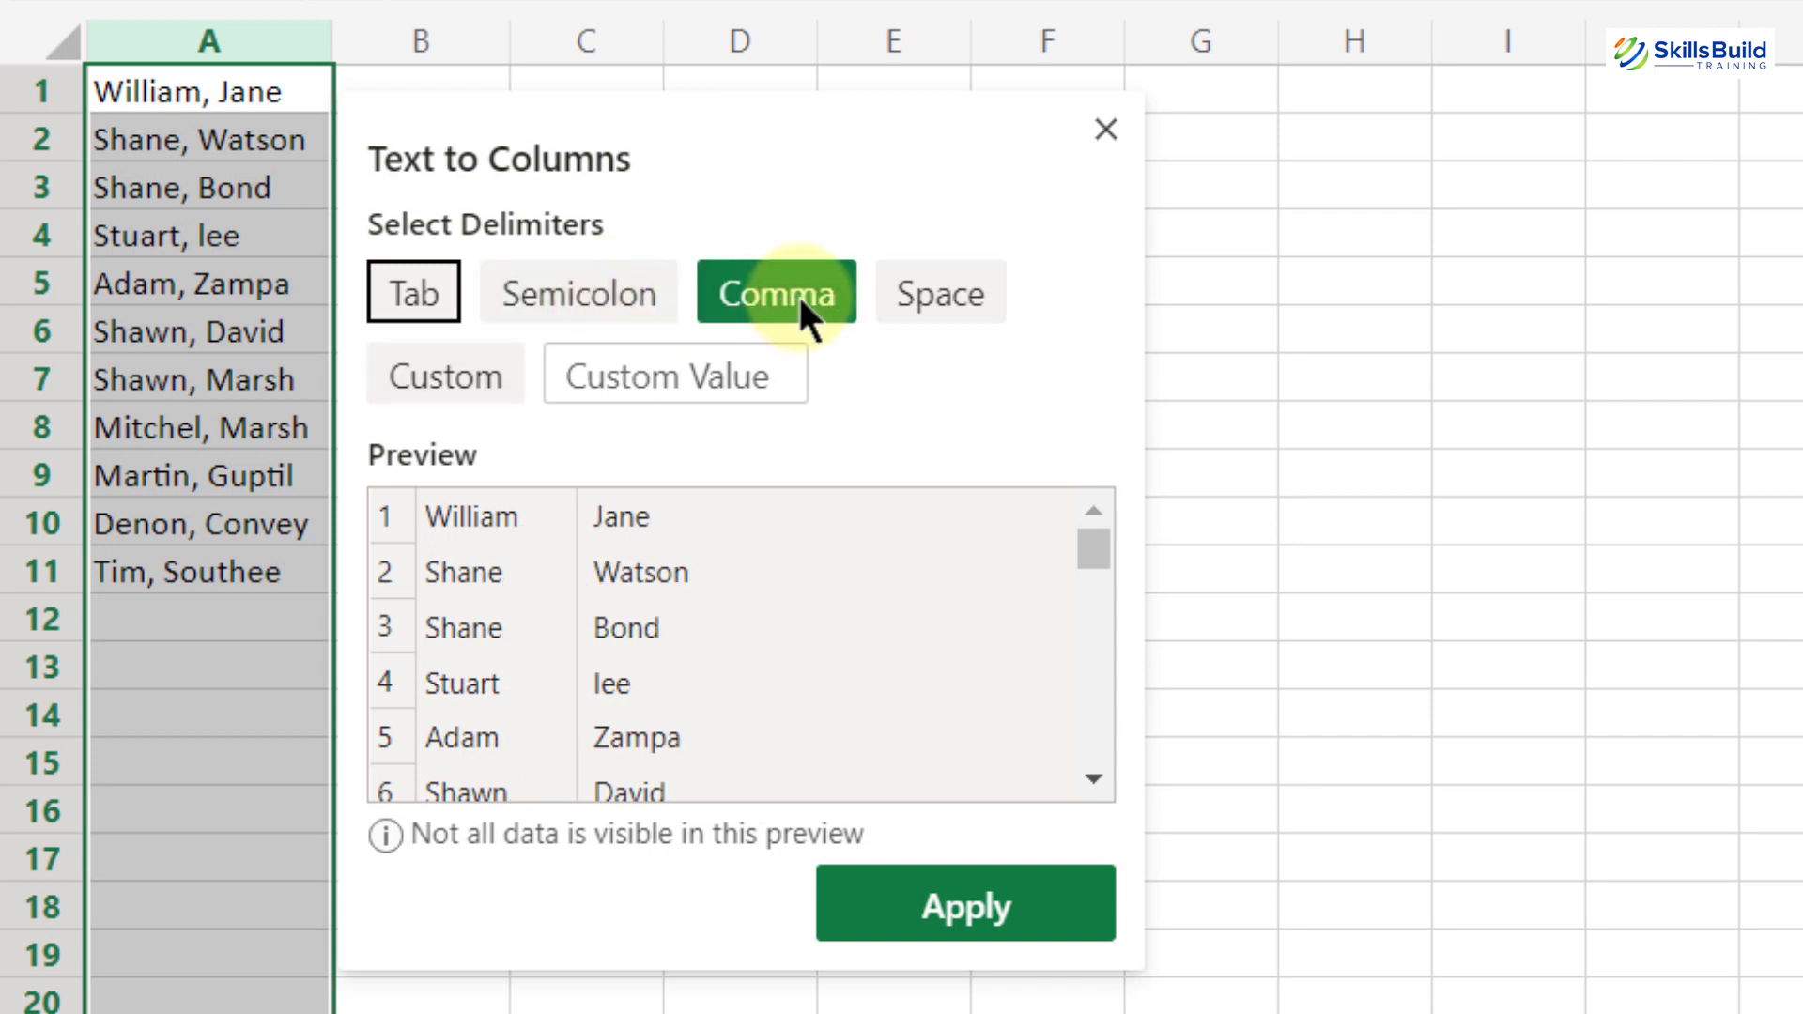
pyautogui.click(826, 293)
pyautogui.click(907, 314)
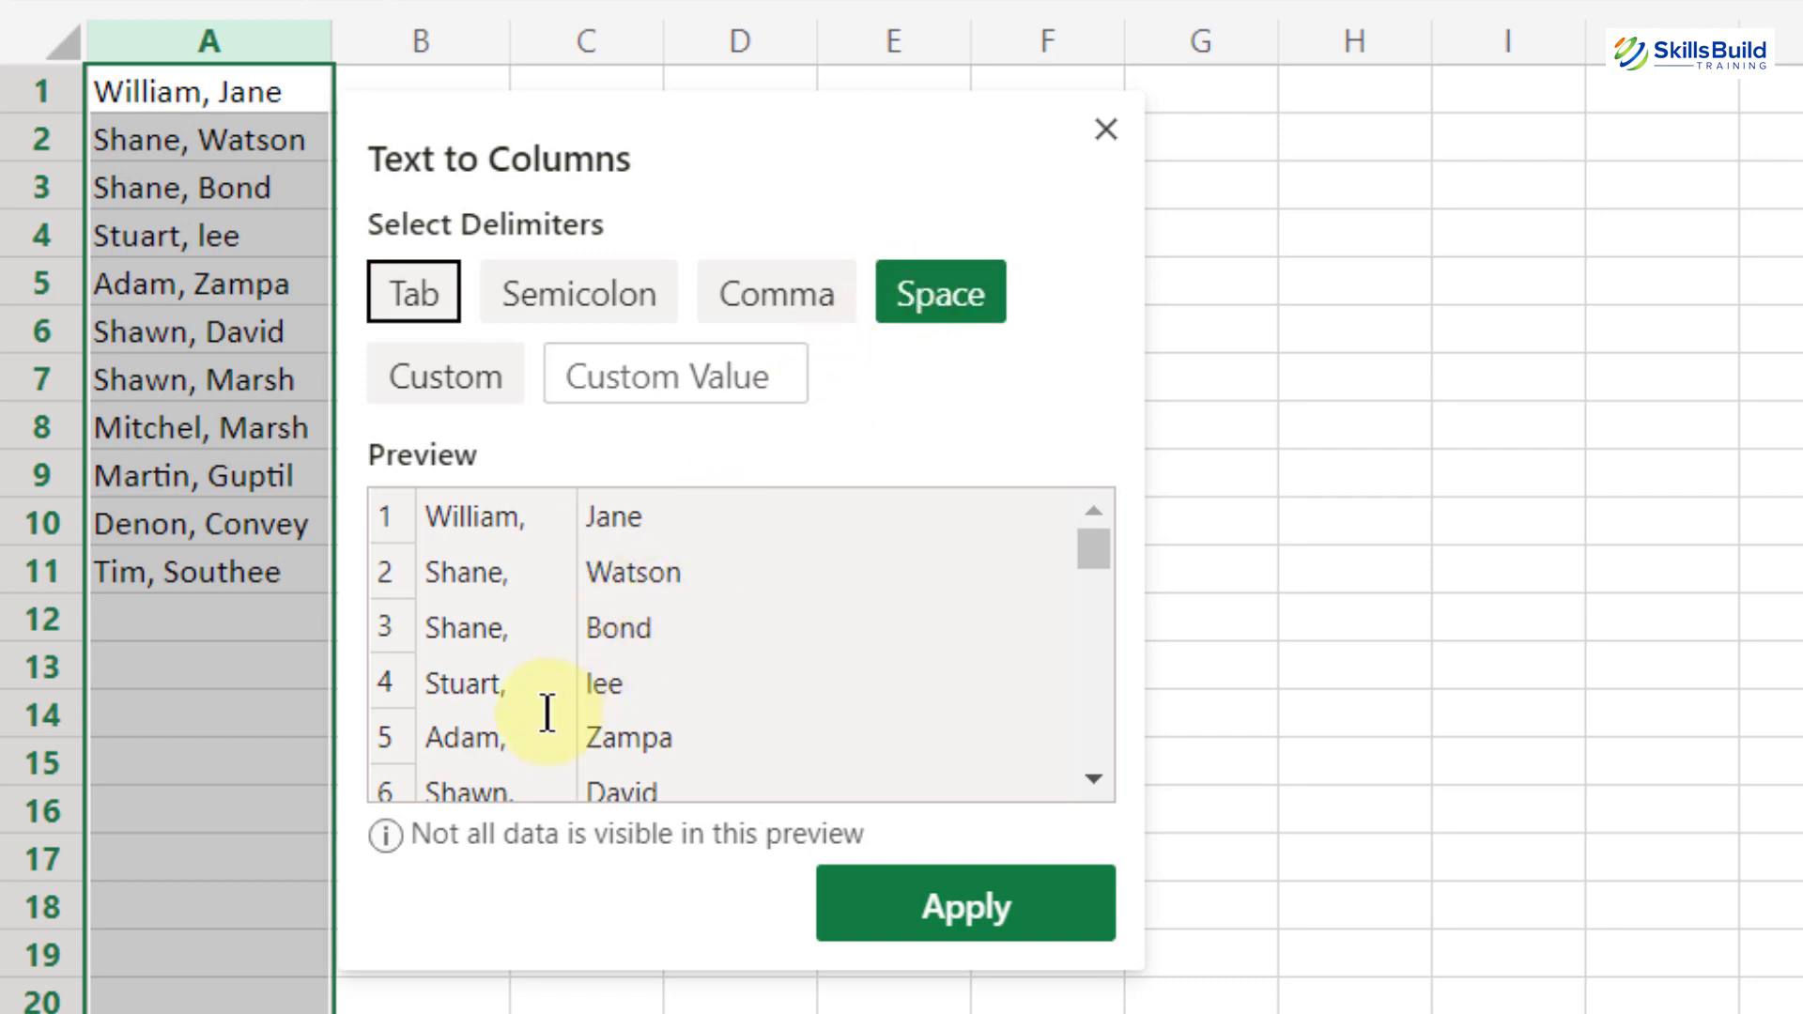
# Split the names in column A into two columns using only the comma as delimiter
pyautogui.click(703, 298)
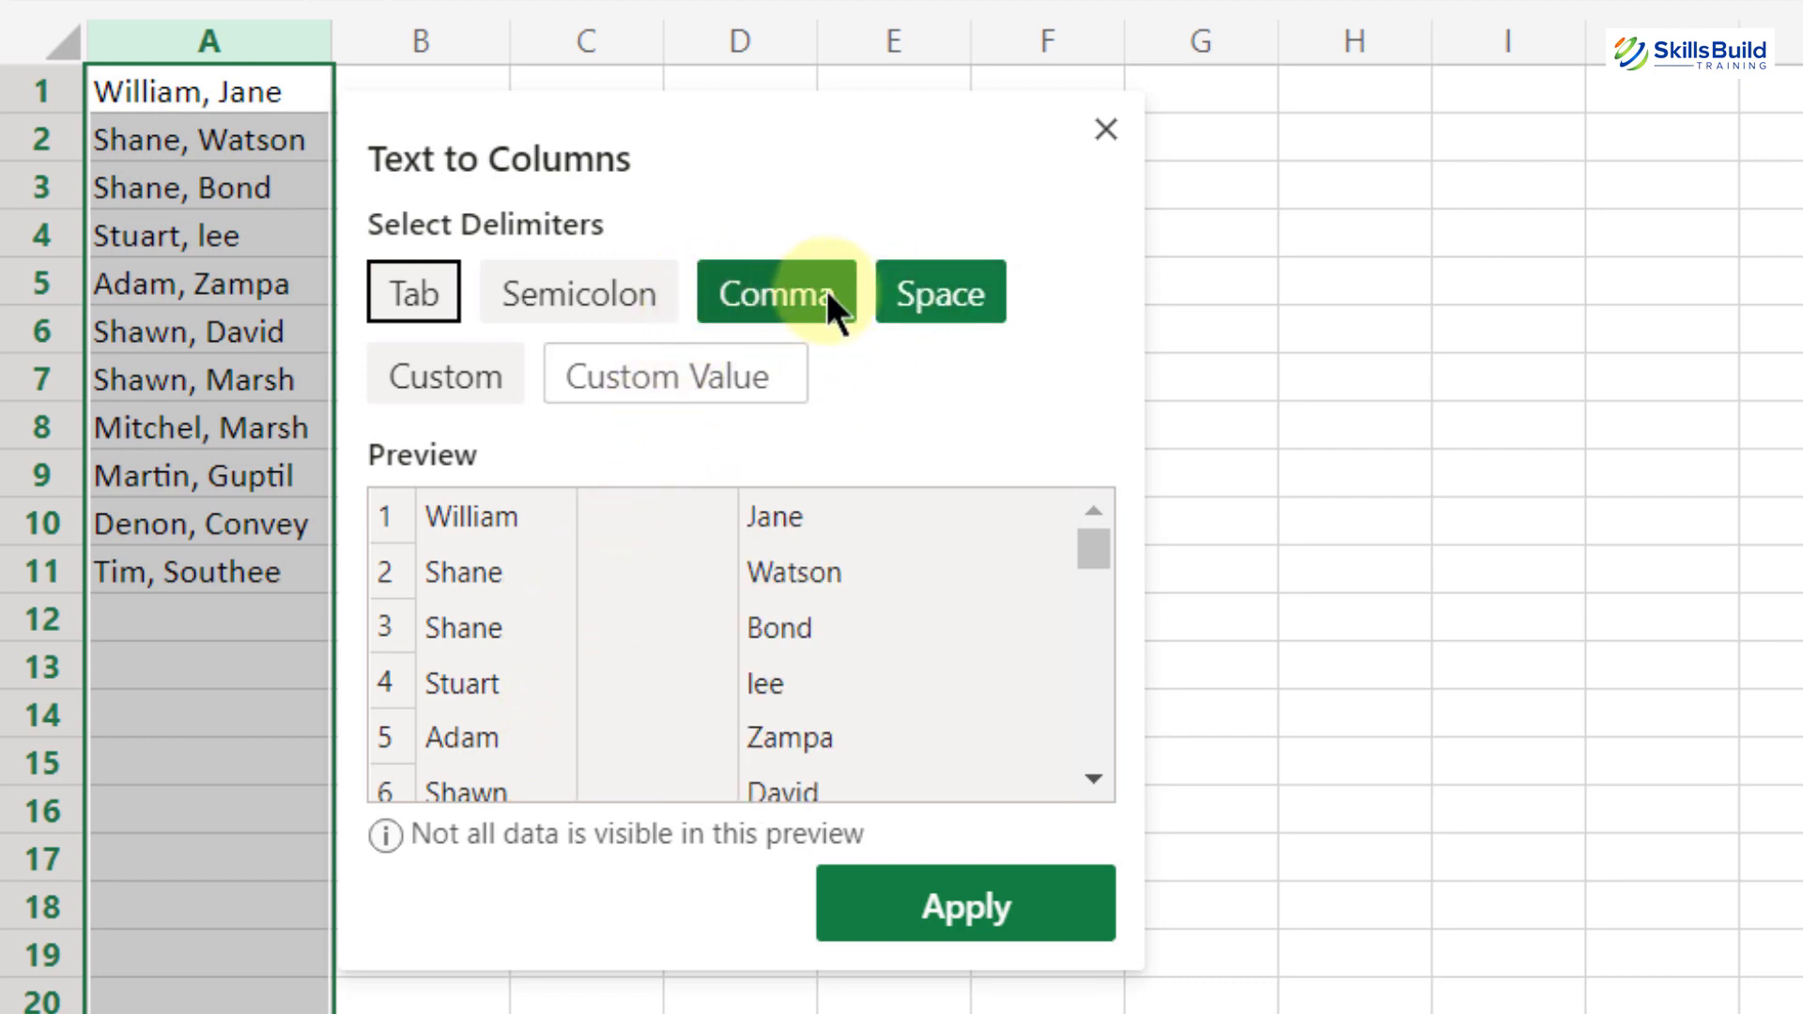
pyautogui.click(885, 299)
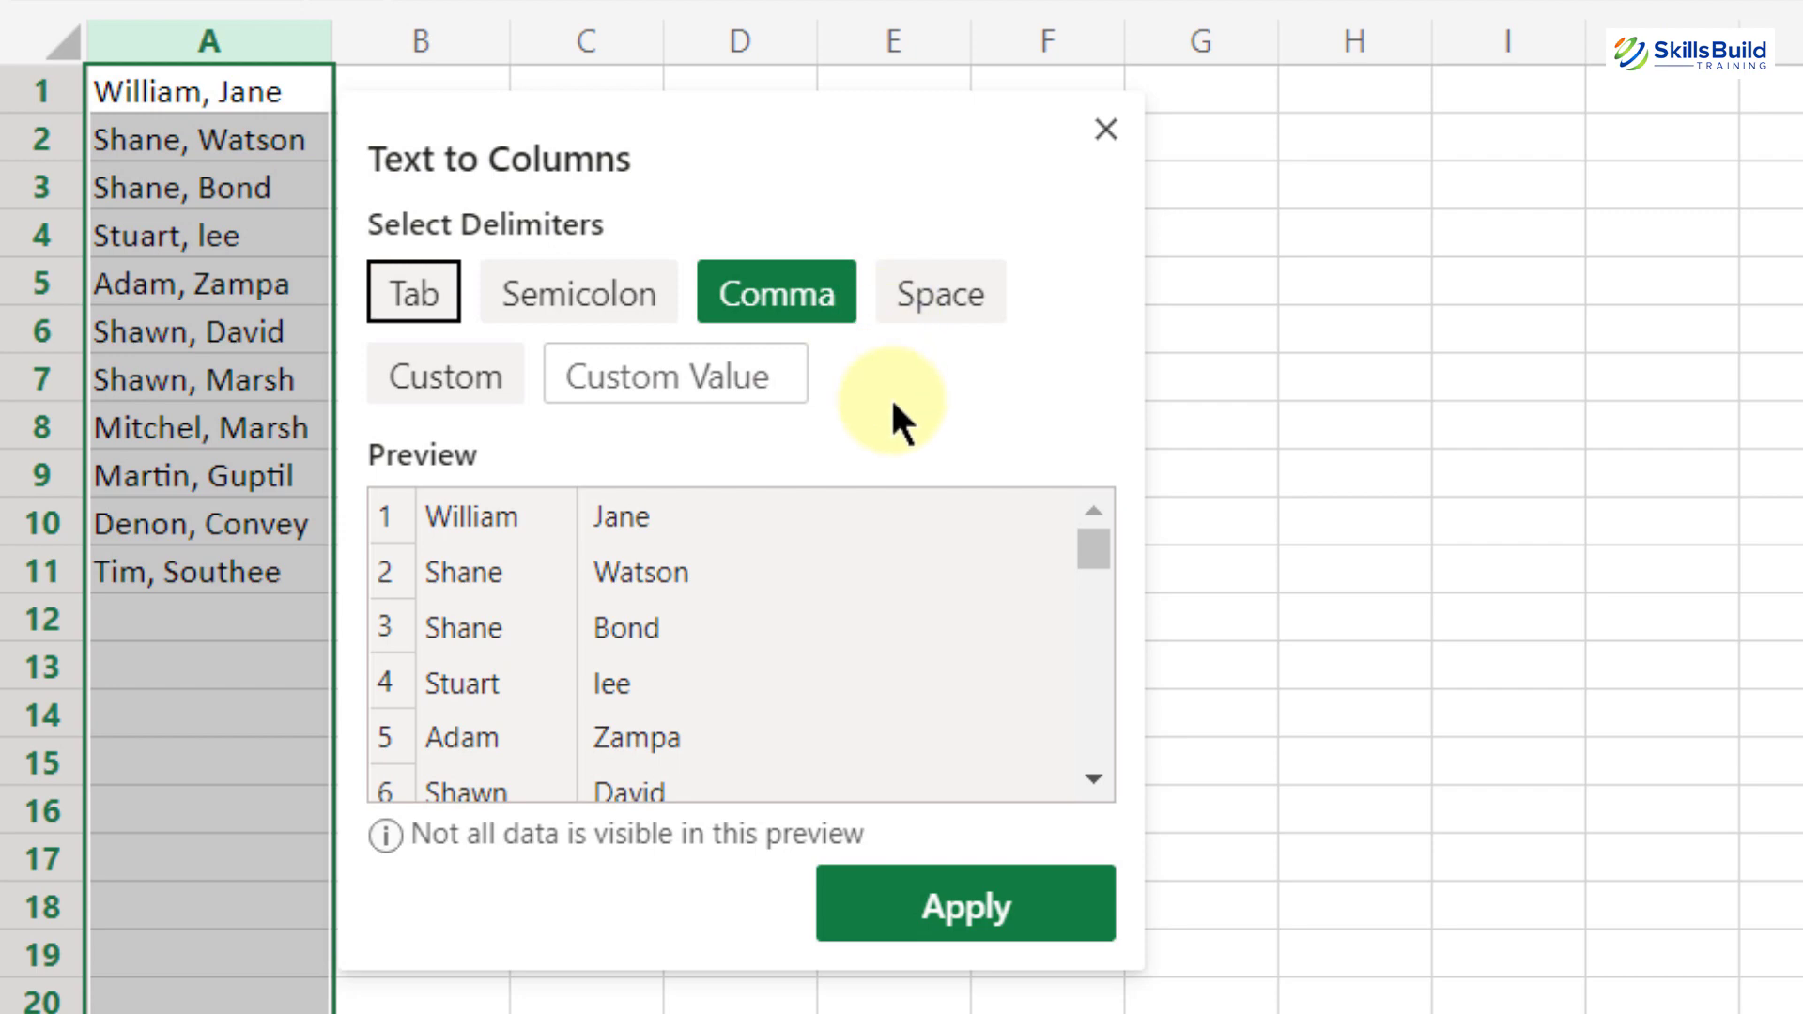
pyautogui.click(934, 903)
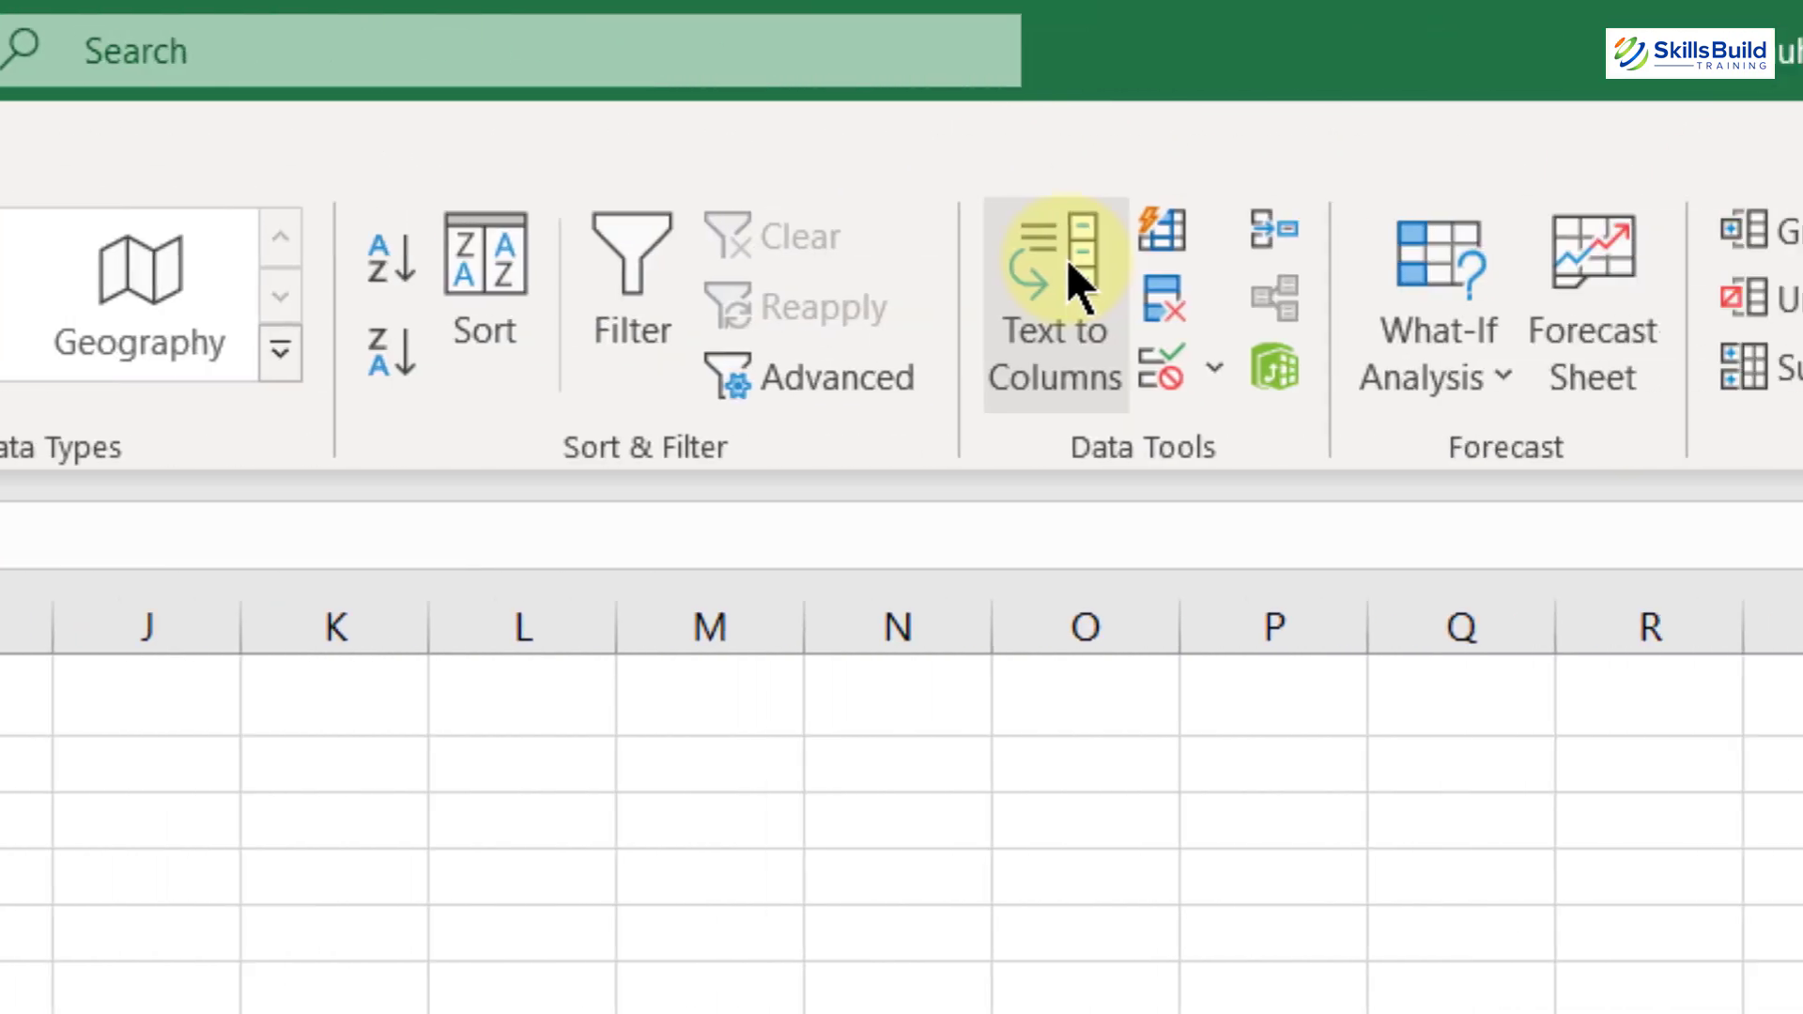
# In desktop Excel, convert the name column to separate columns as Delimited data with Comma added as delimiter and the General format
pyautogui.click(847, 257)
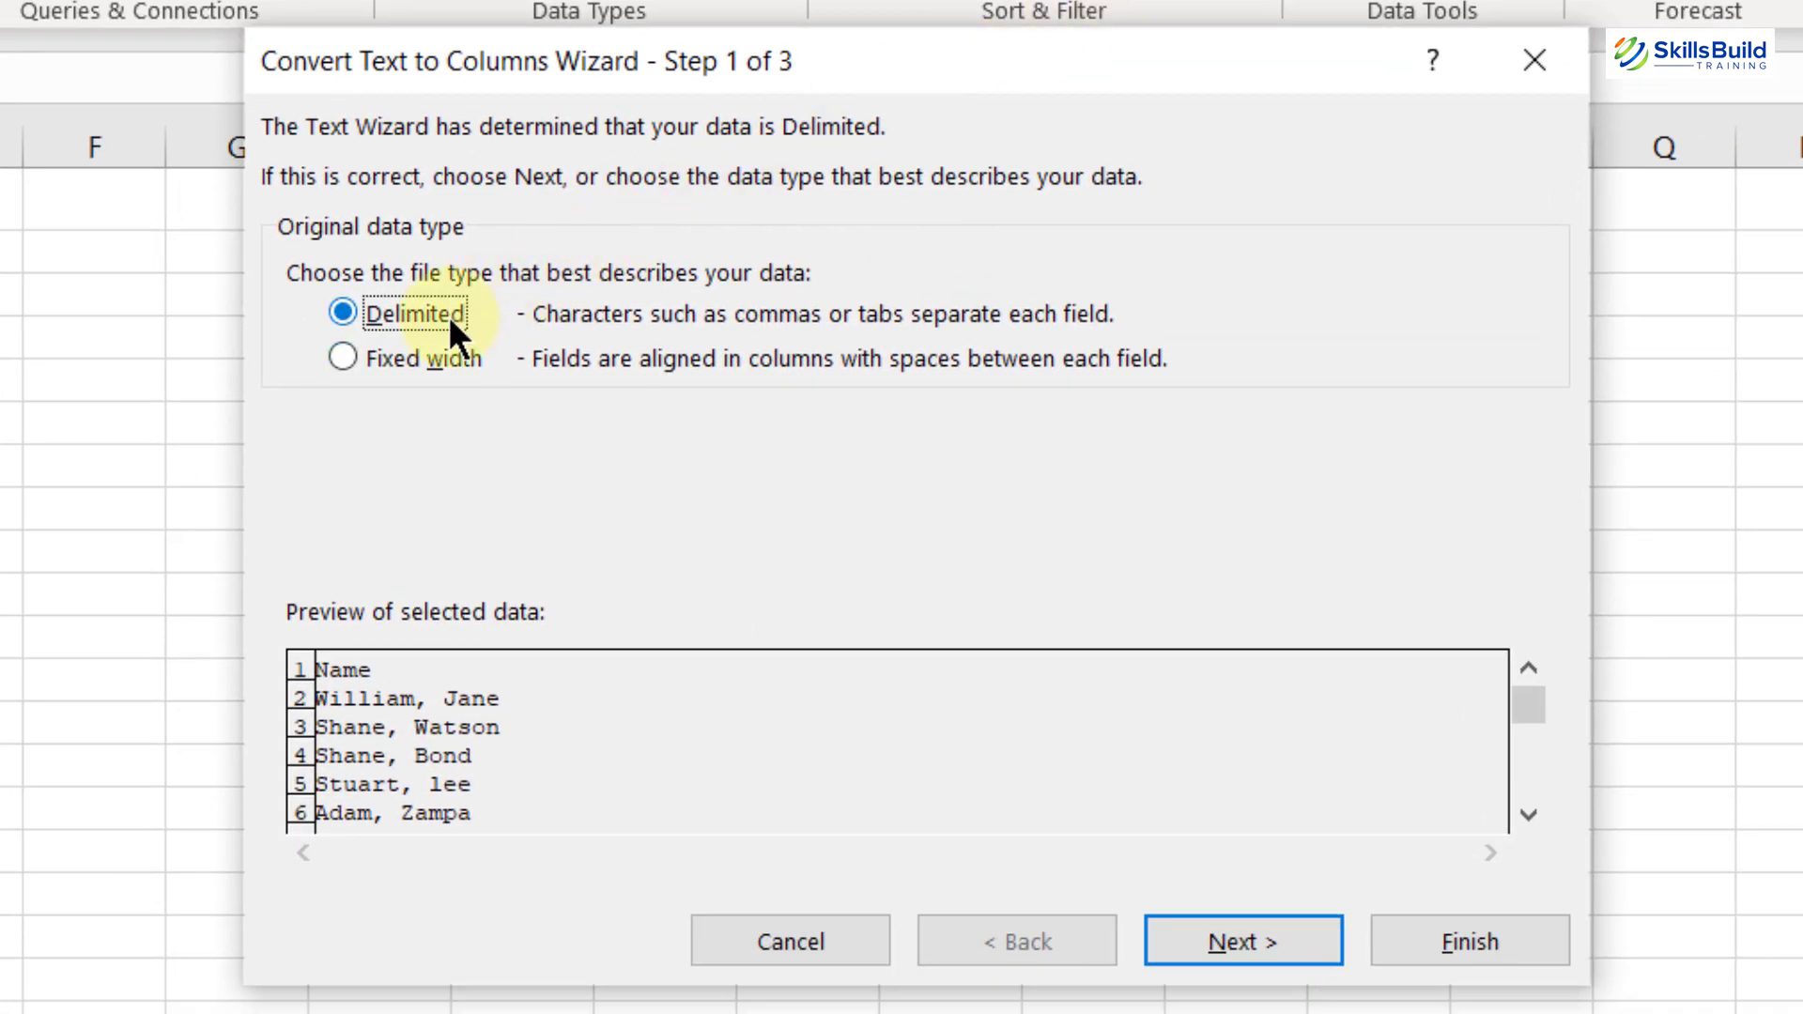
pyautogui.click(1282, 948)
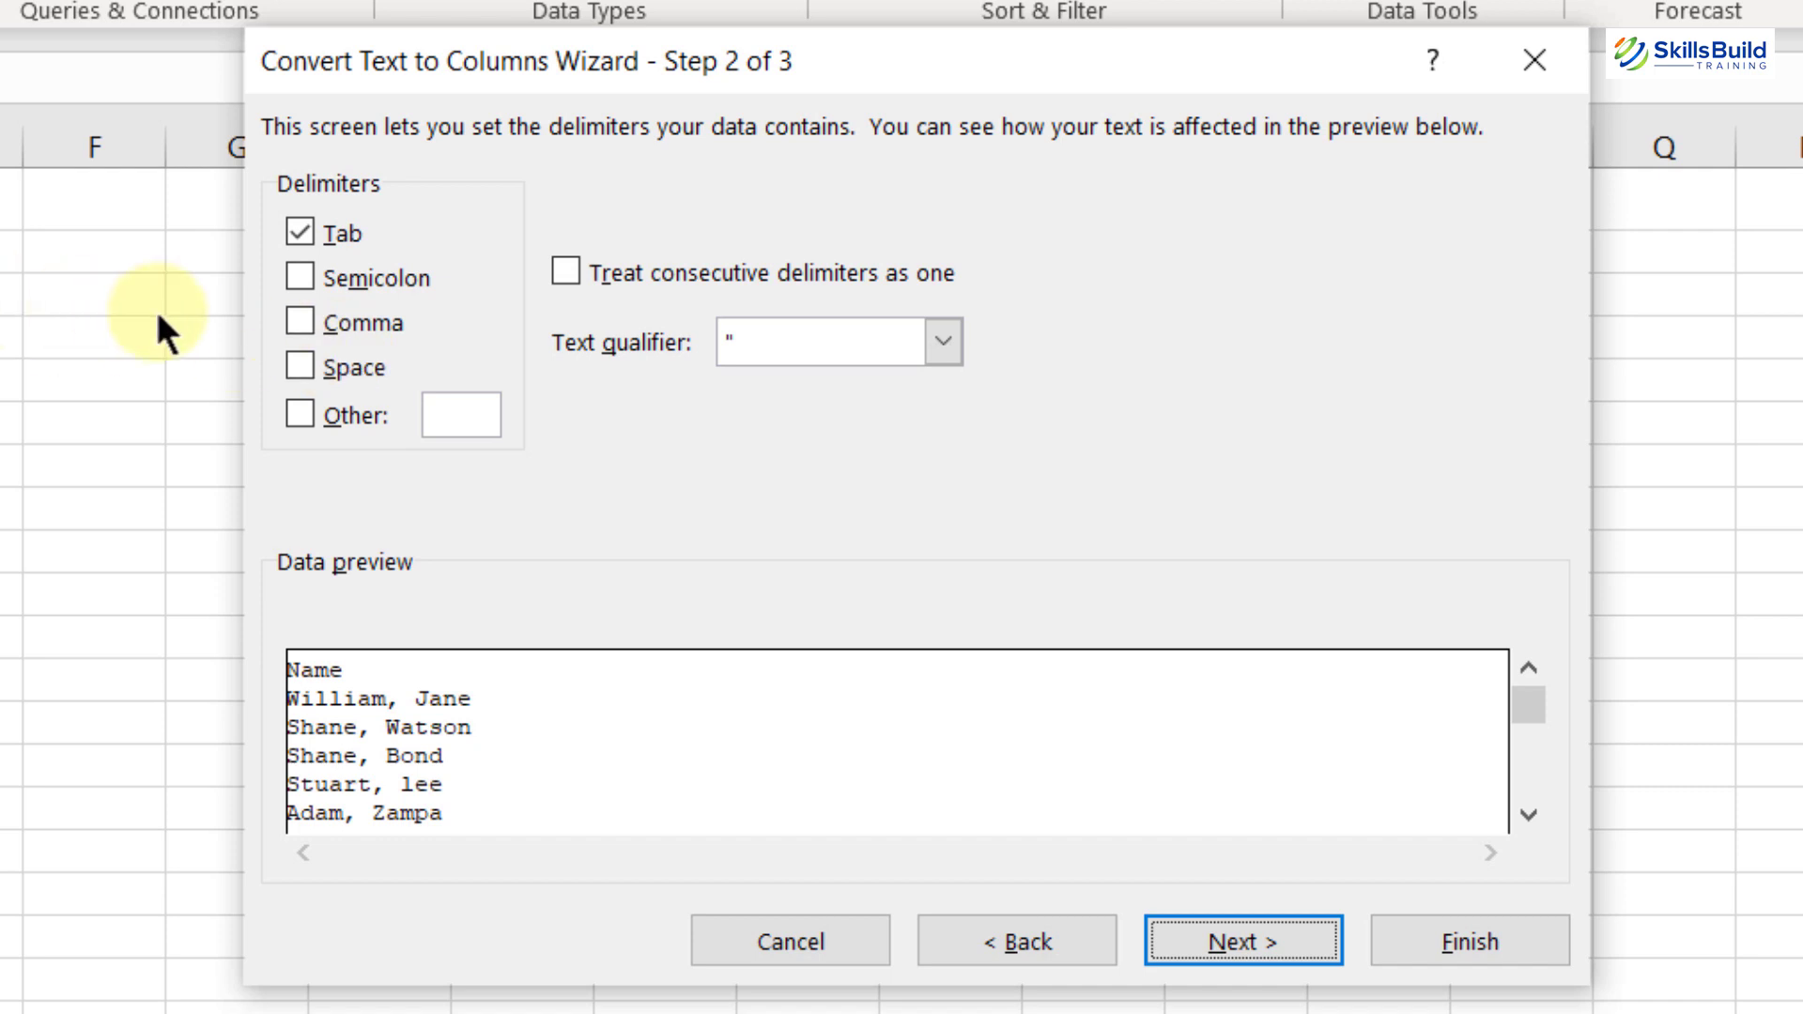
pyautogui.click(293, 322)
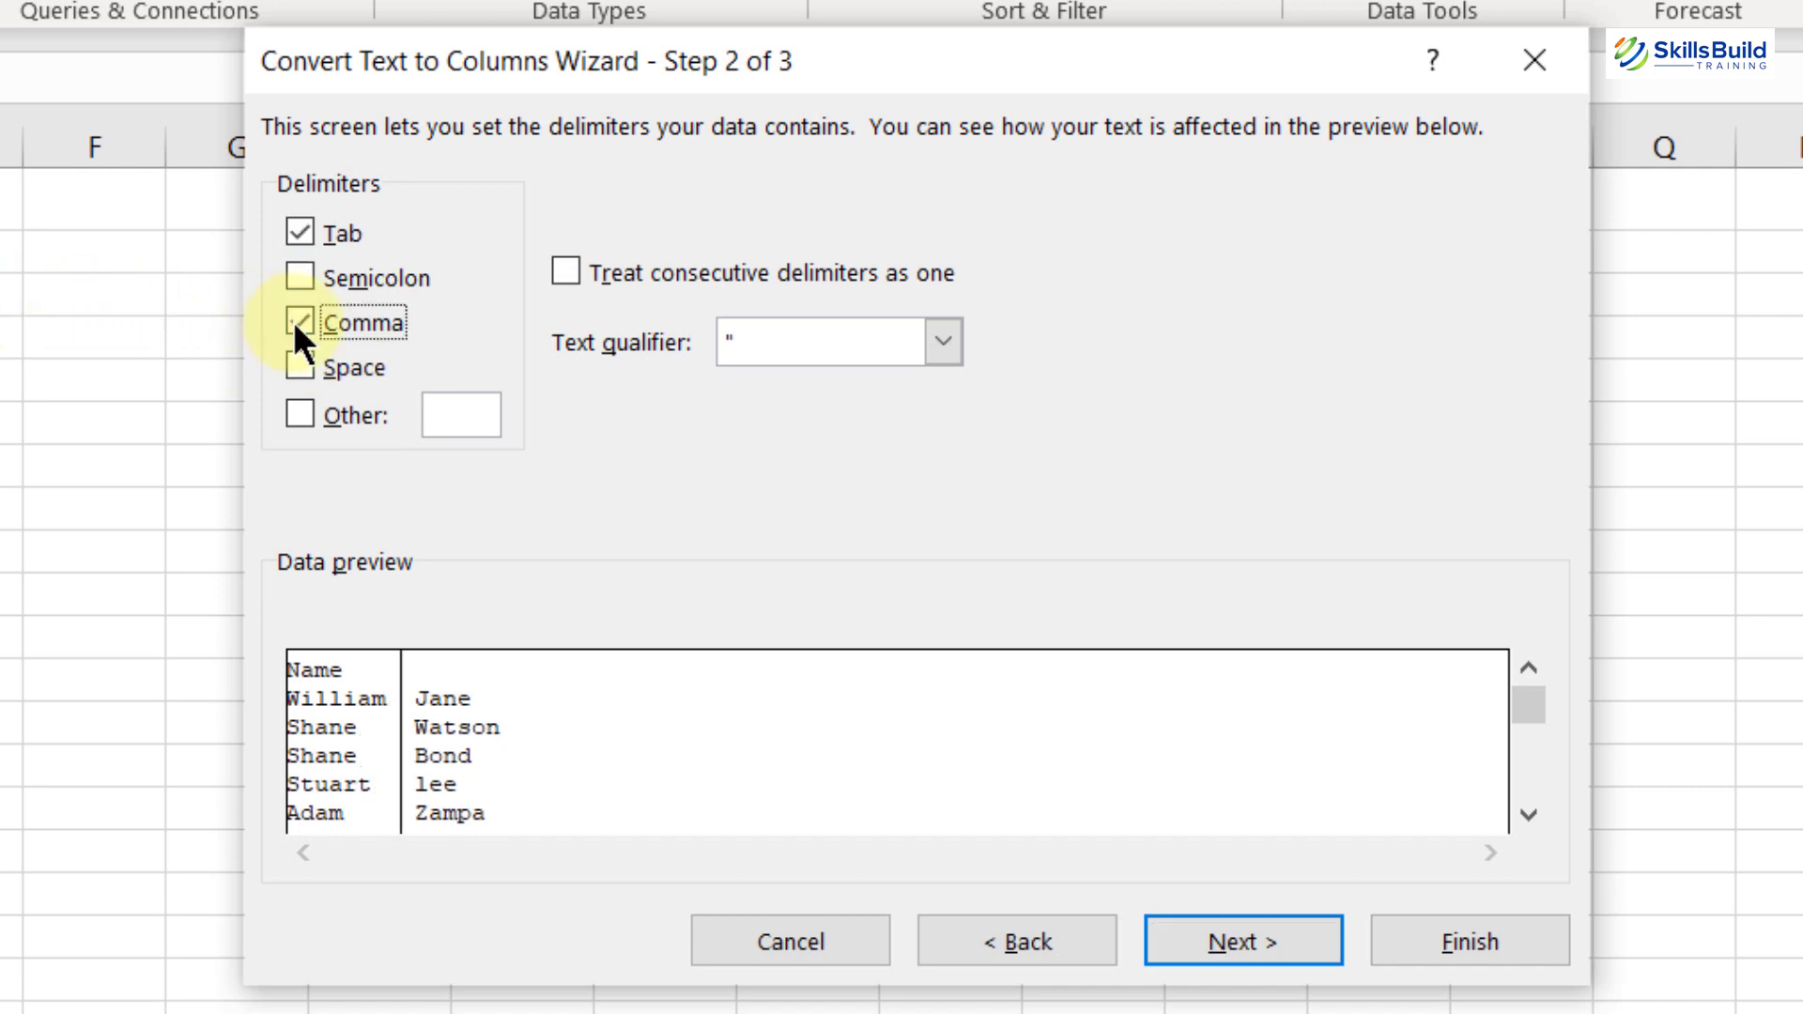
pyautogui.click(1281, 939)
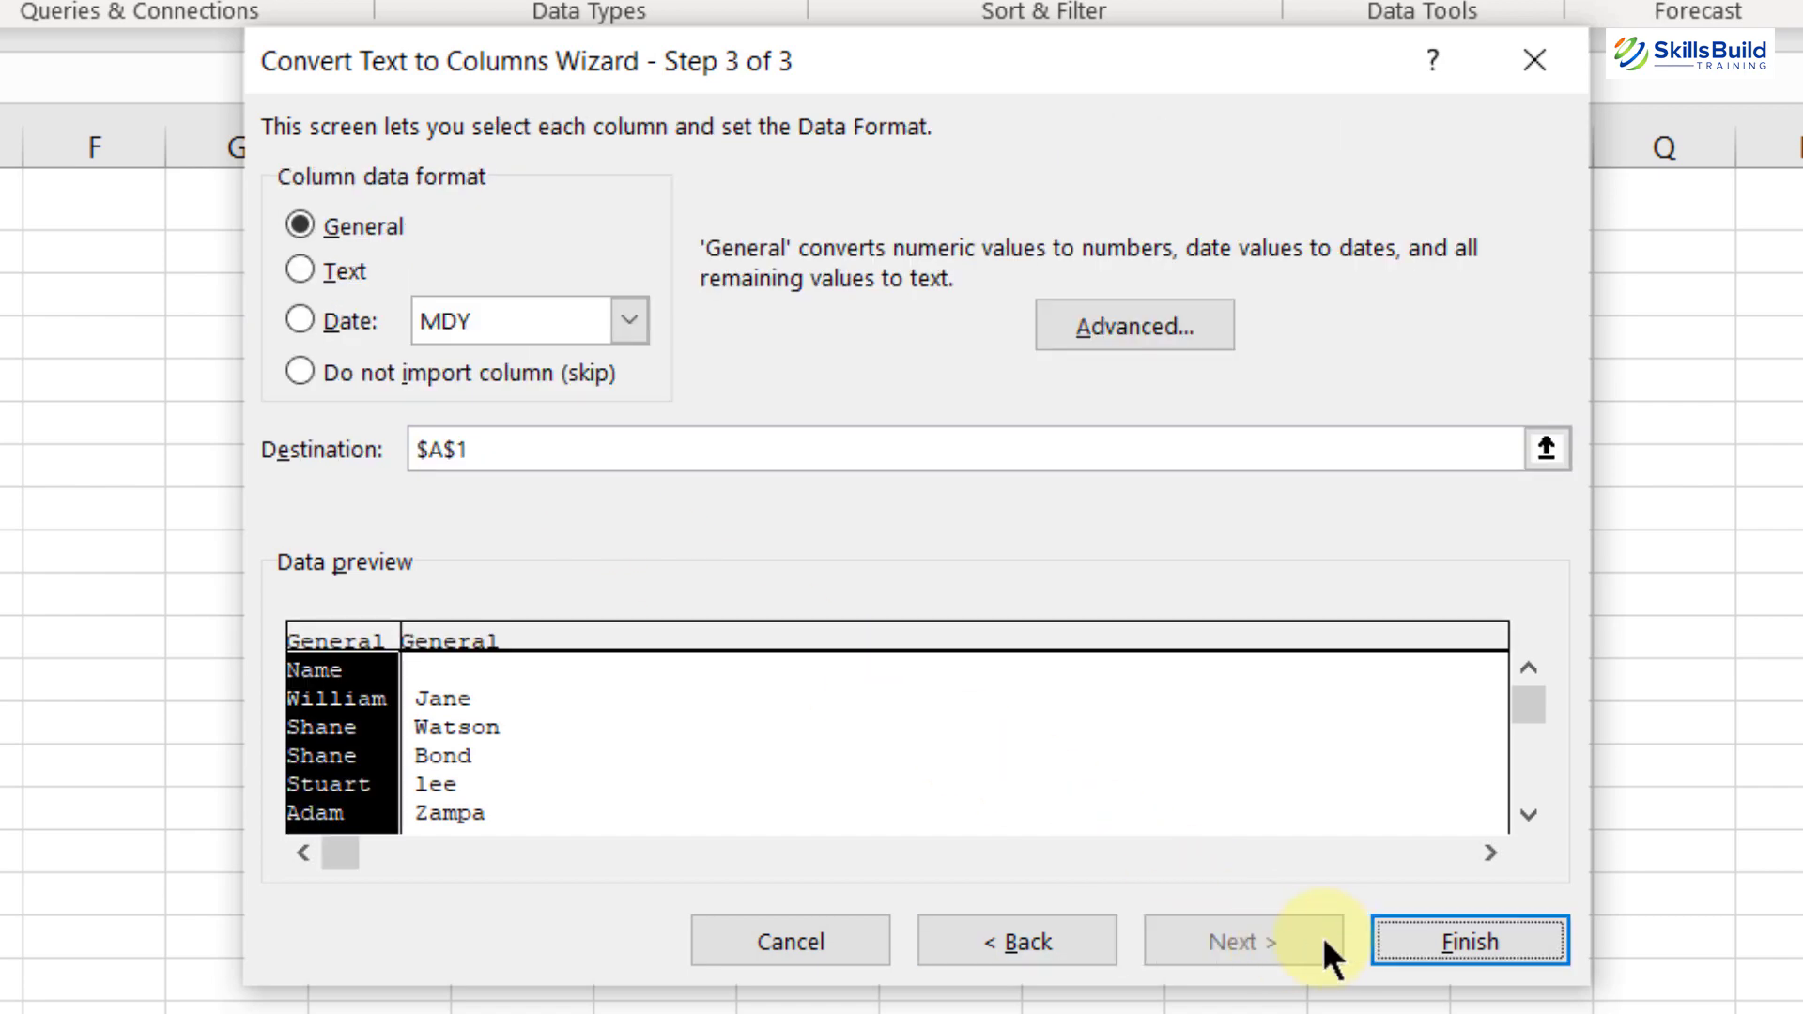
pyautogui.click(1419, 933)
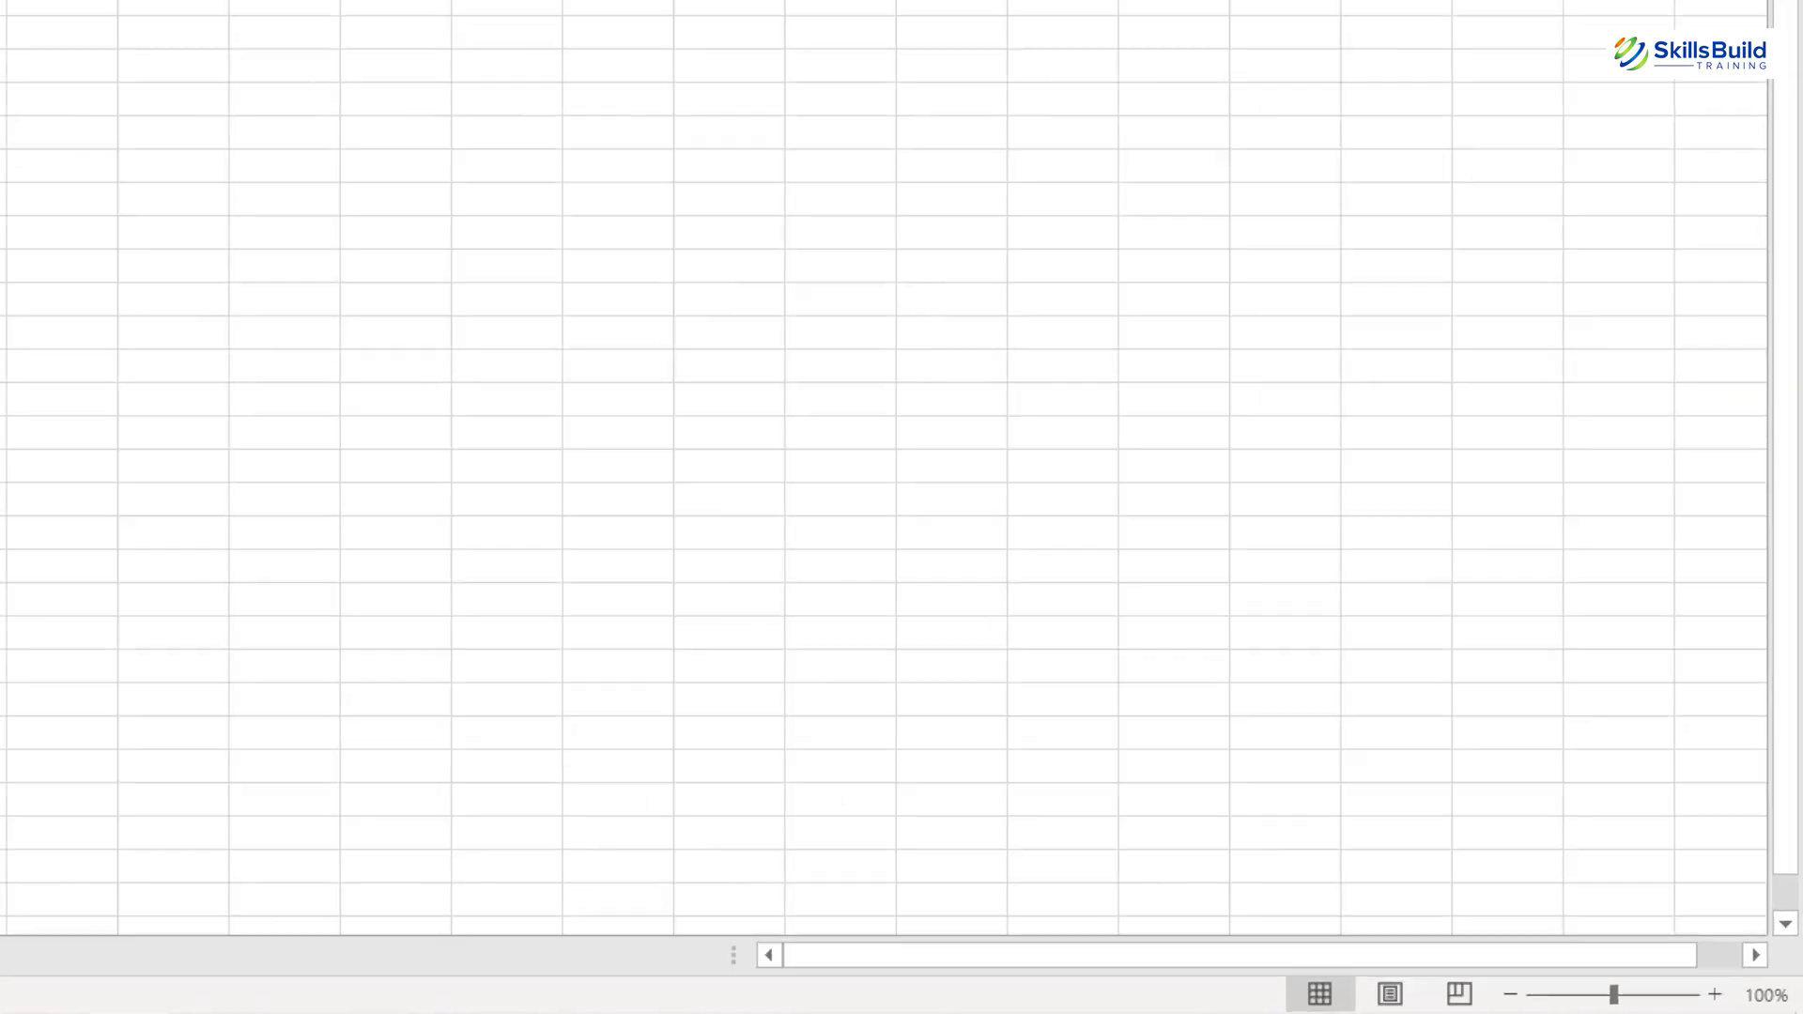
# Zoom the worksheet in to 140% in 10% increments and back out to 100%
pyautogui.click(1655, 983)
pyautogui.click(1654, 982)
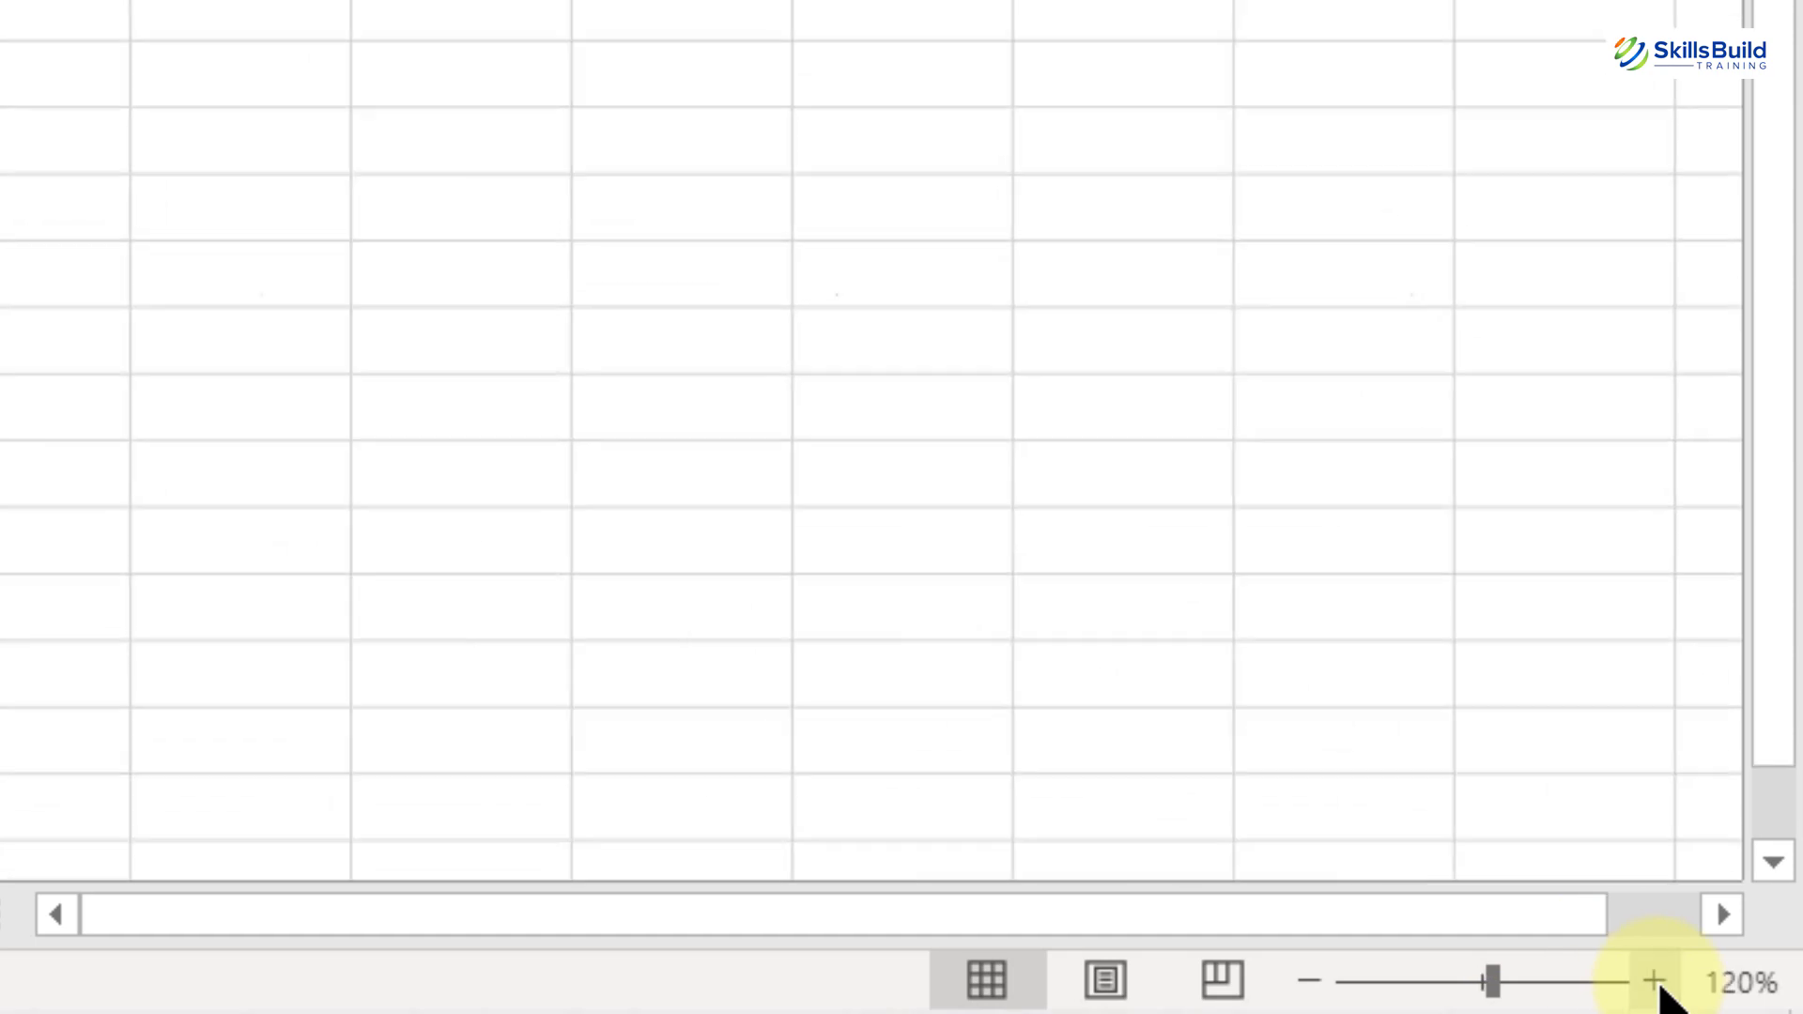
pyautogui.click(1655, 982)
pyautogui.click(1655, 982)
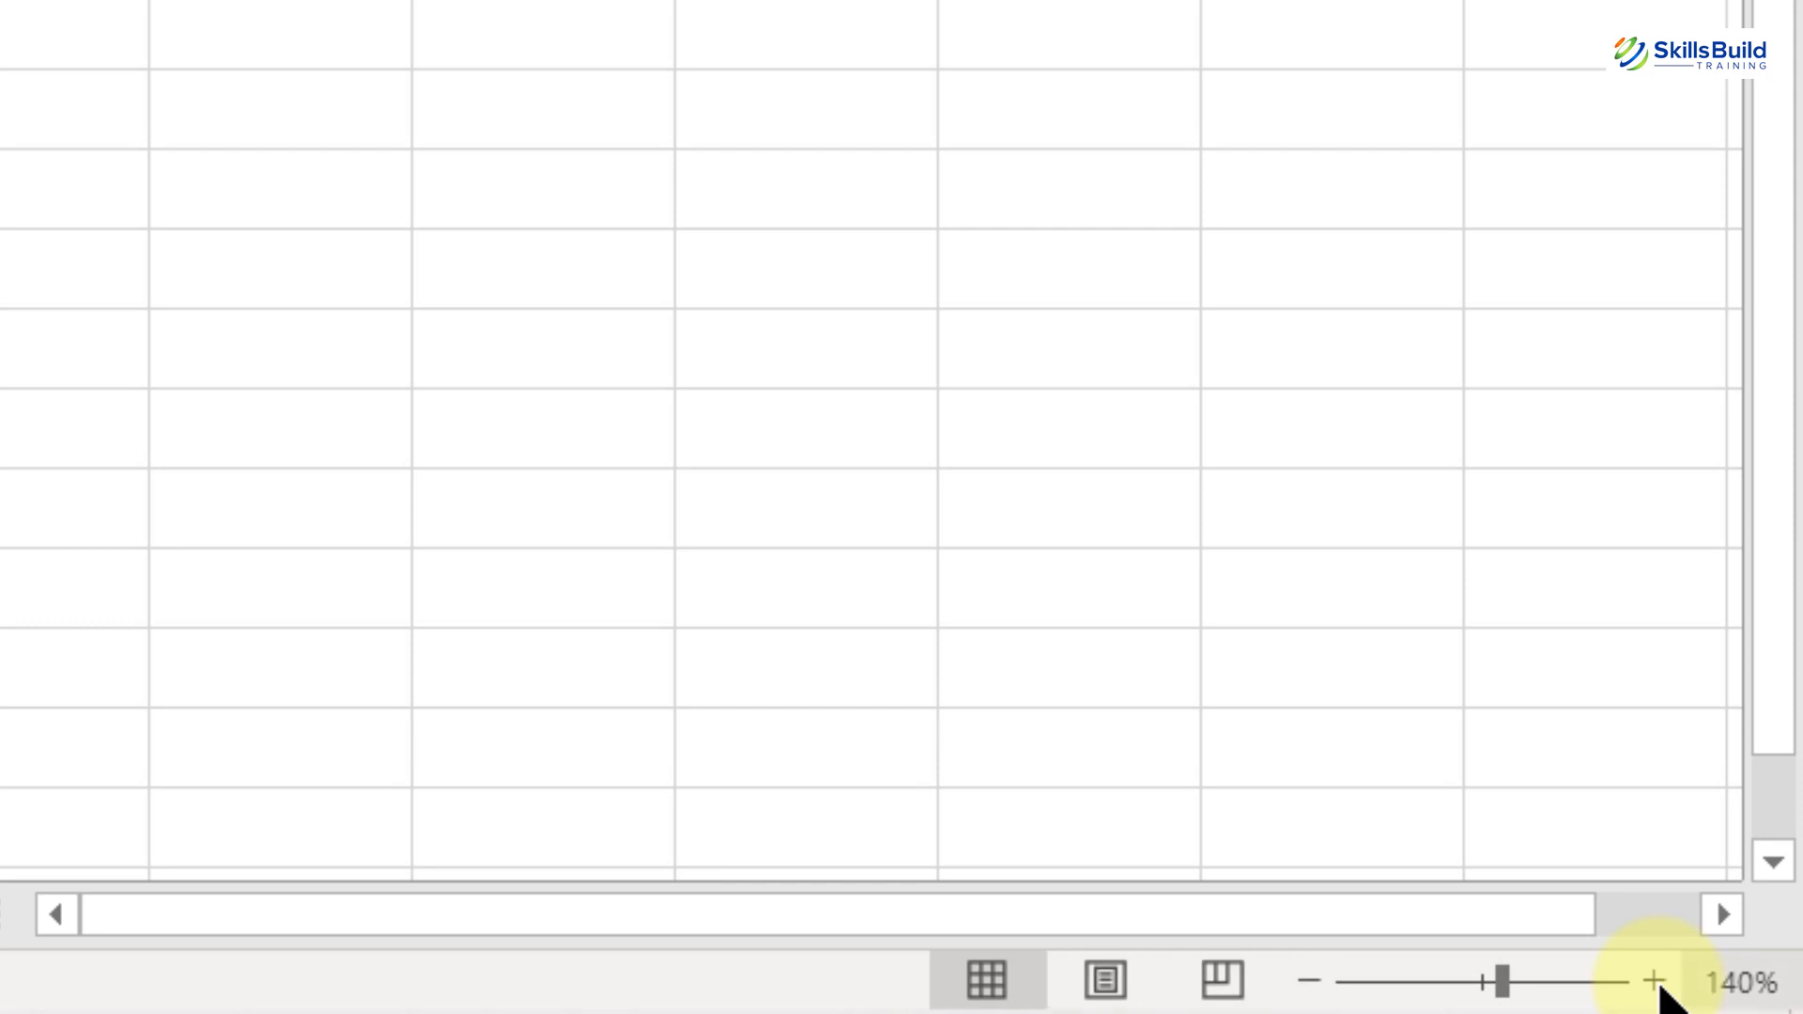
pyautogui.click(1309, 980)
pyautogui.click(1309, 981)
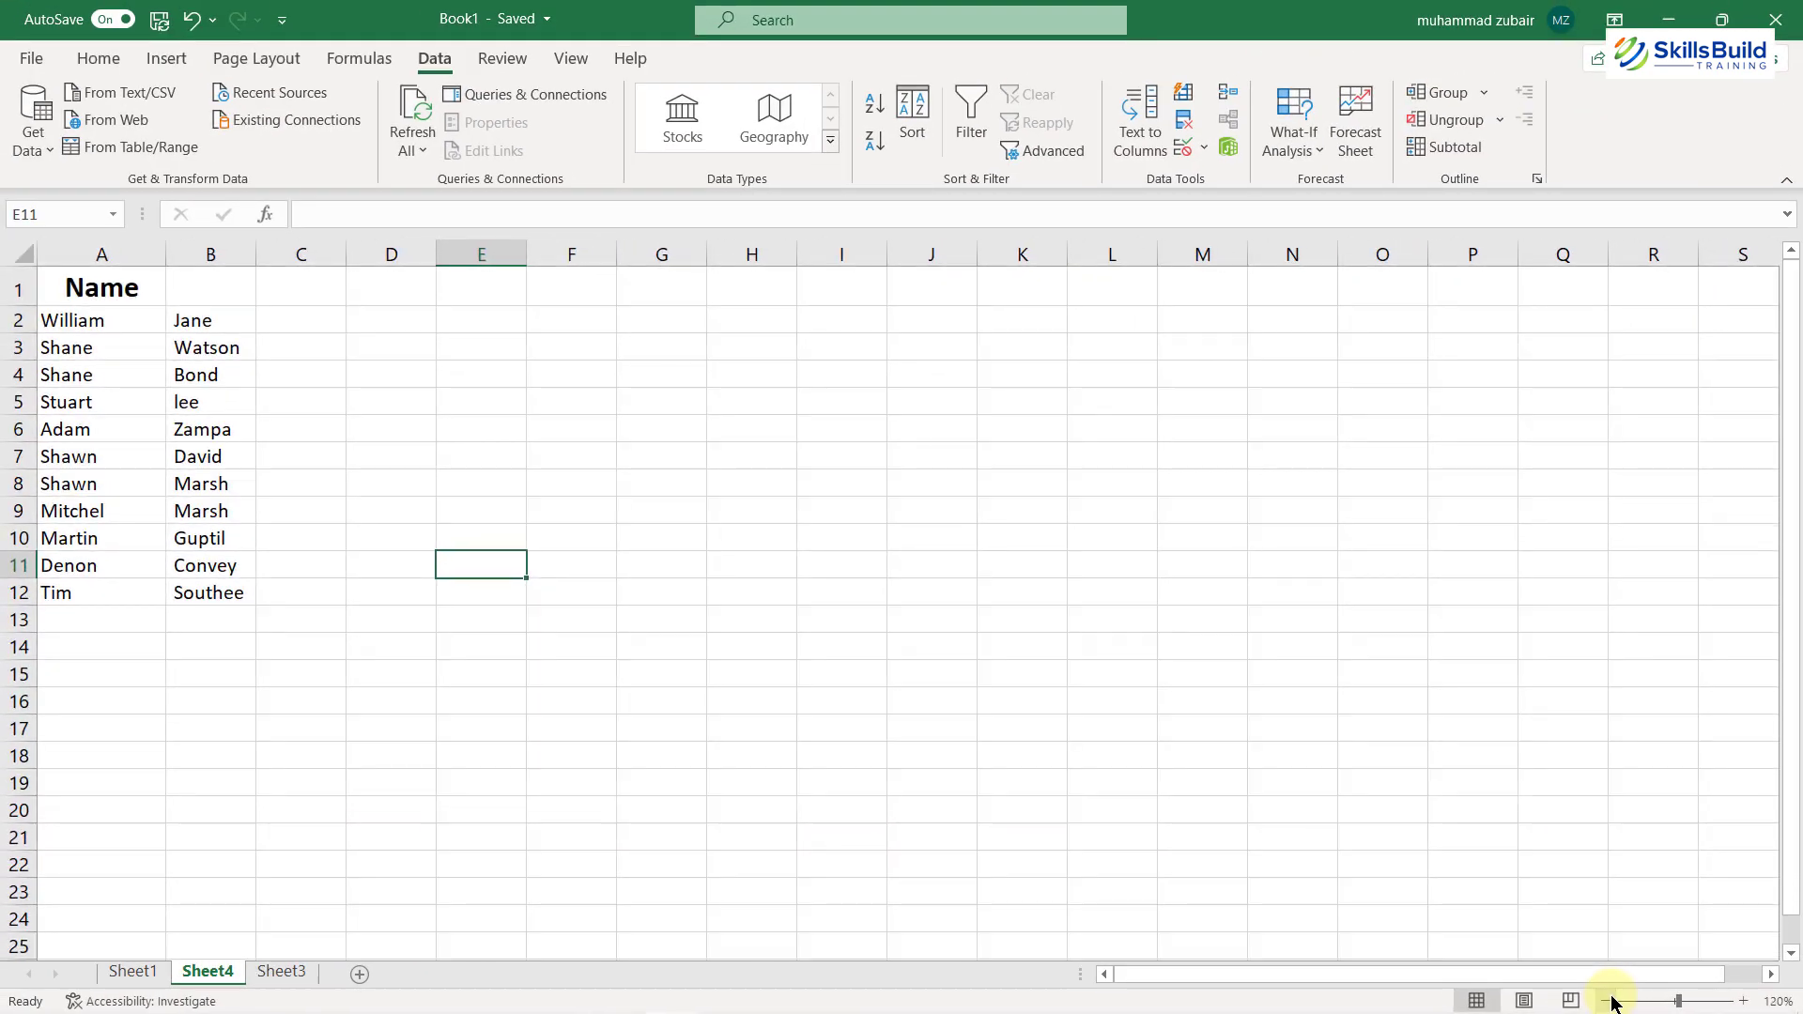
pyautogui.click(1608, 1001)
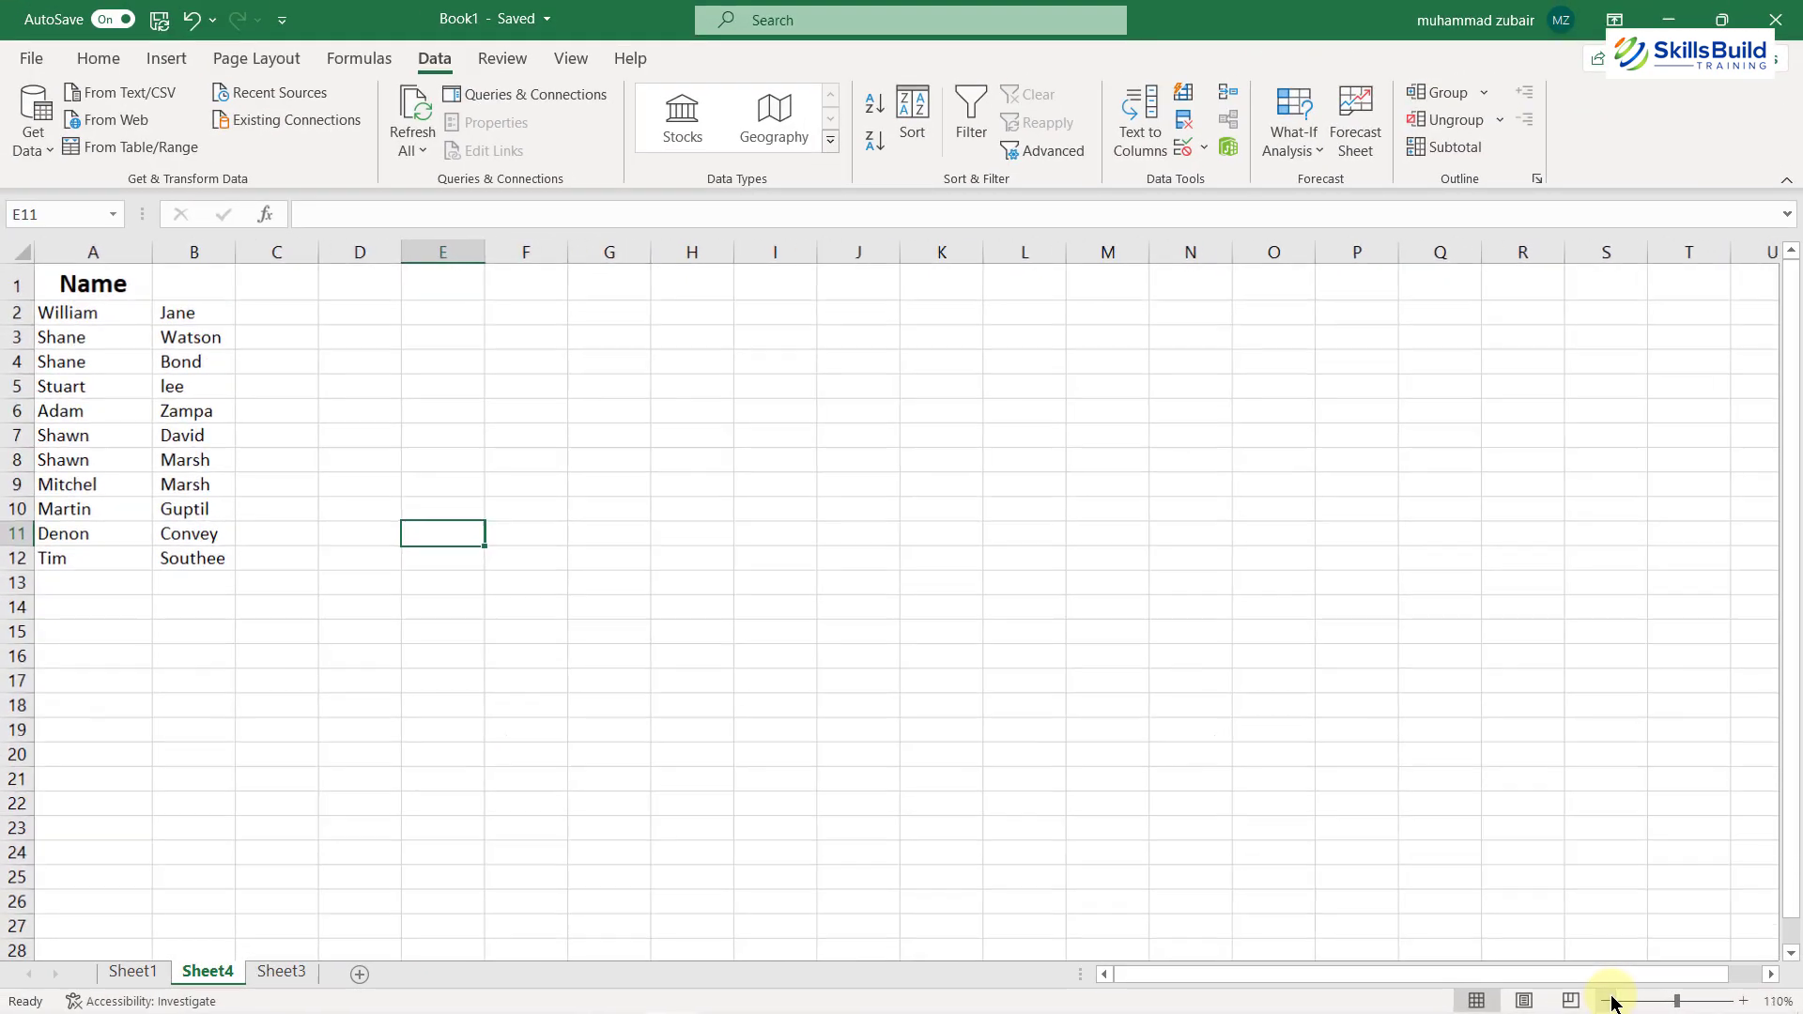
pyautogui.click(1607, 1001)
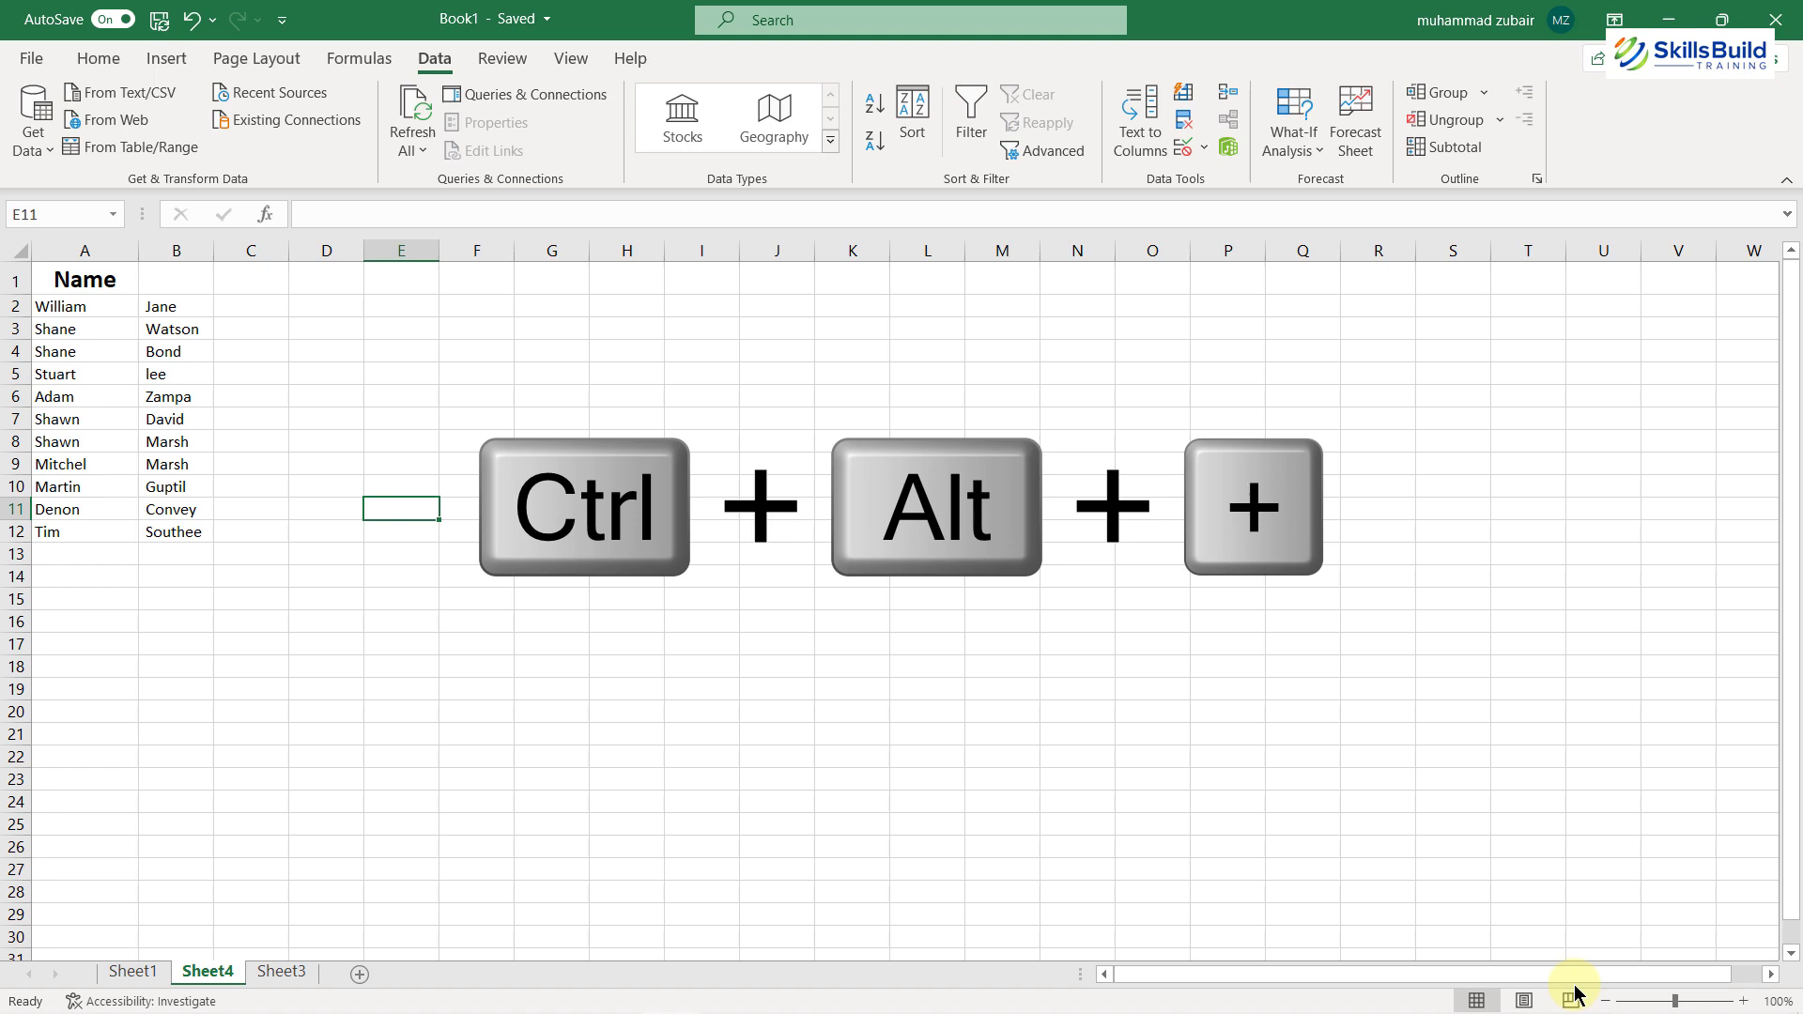
# Zoom the worksheet in to 175% in 15% increments
pyautogui.hotkey('ctrl', 'alt', '=')
pyautogui.hotkey('ctrl', 'alt', '=')
pyautogui.hotkey('ctrl', 'alt', '=')
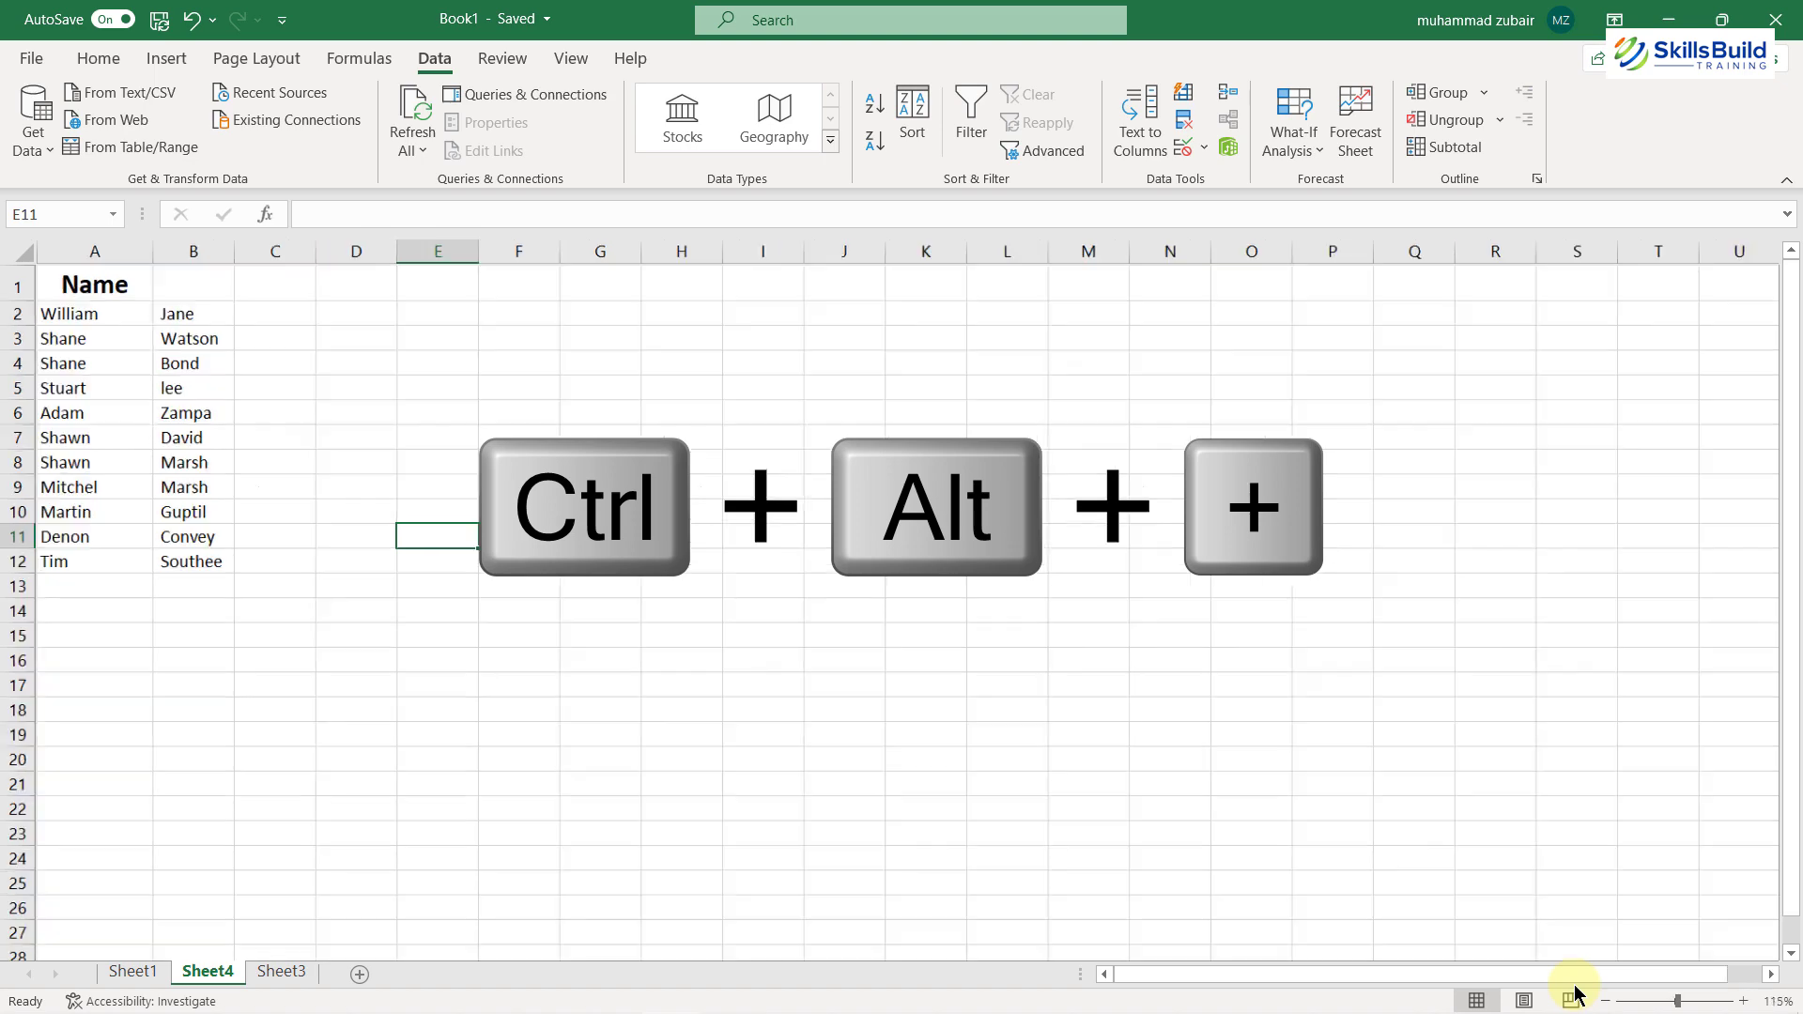
pyautogui.hotkey('ctrl', 'alt', '=')
pyautogui.hotkey('ctrl', 'alt', '=')
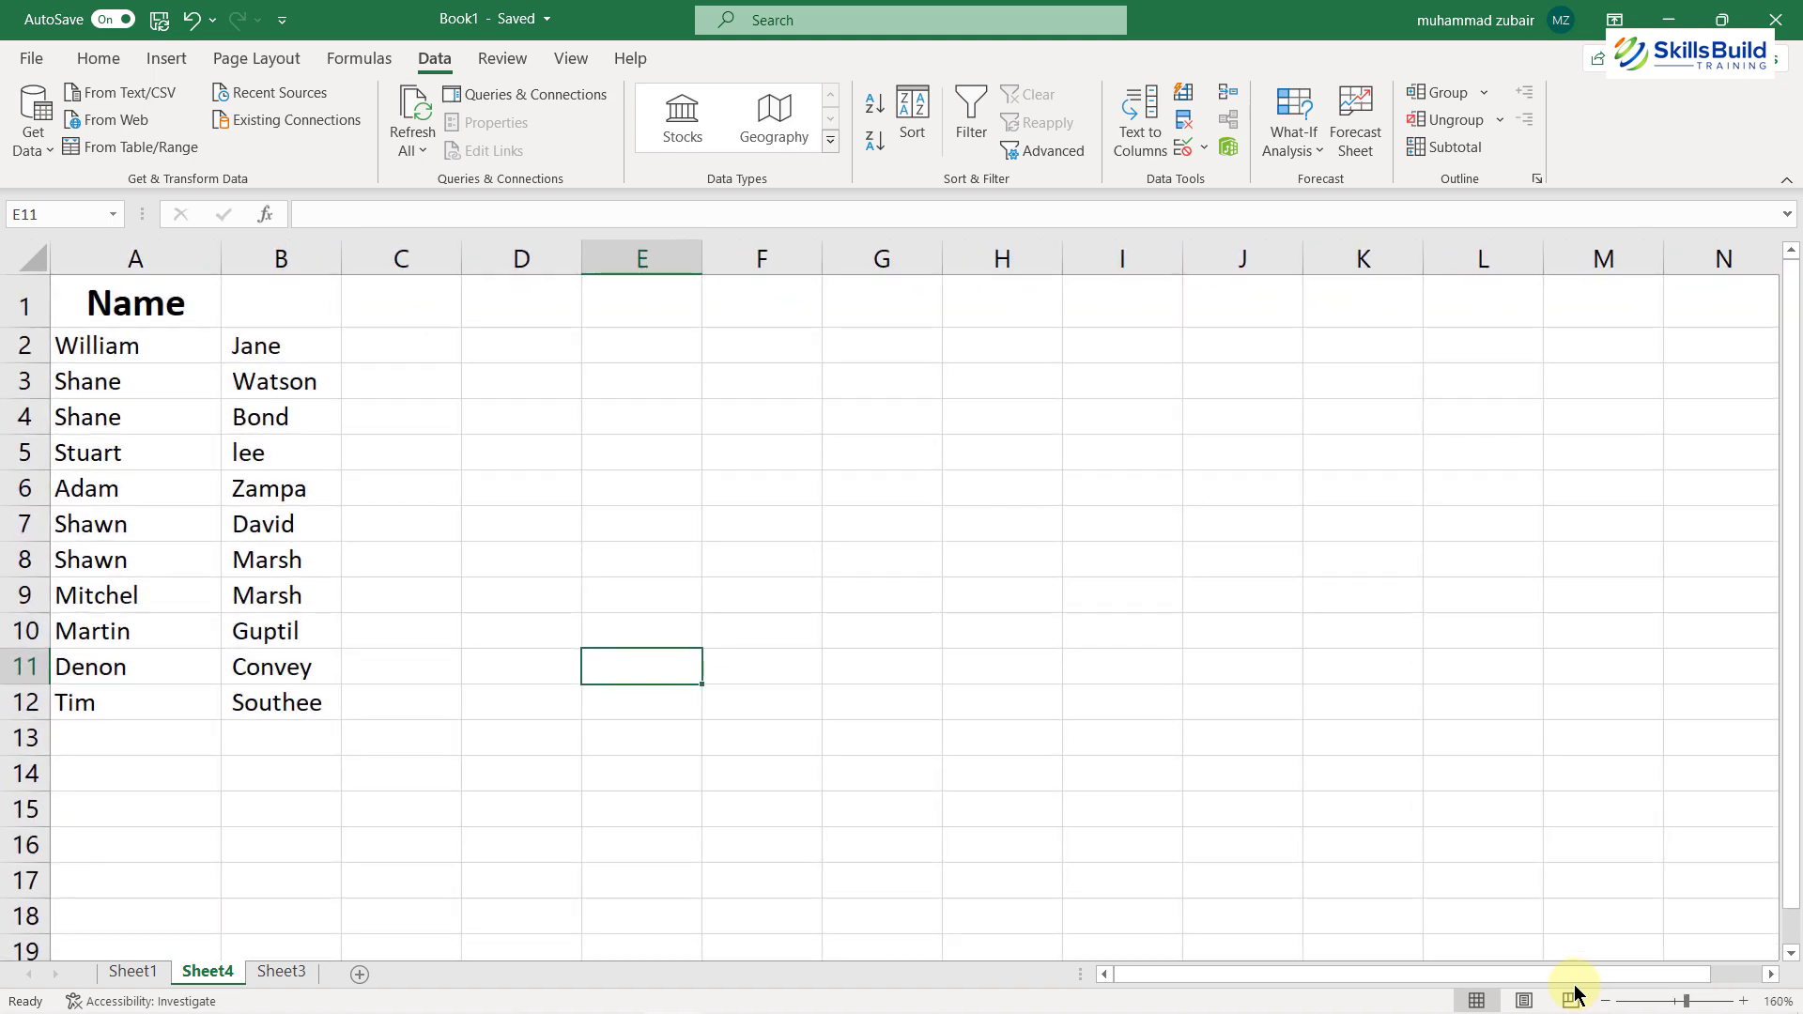
pyautogui.hotkey('ctrl', 'alt', '-')
pyautogui.hotkey('ctrl', 'alt', '=')
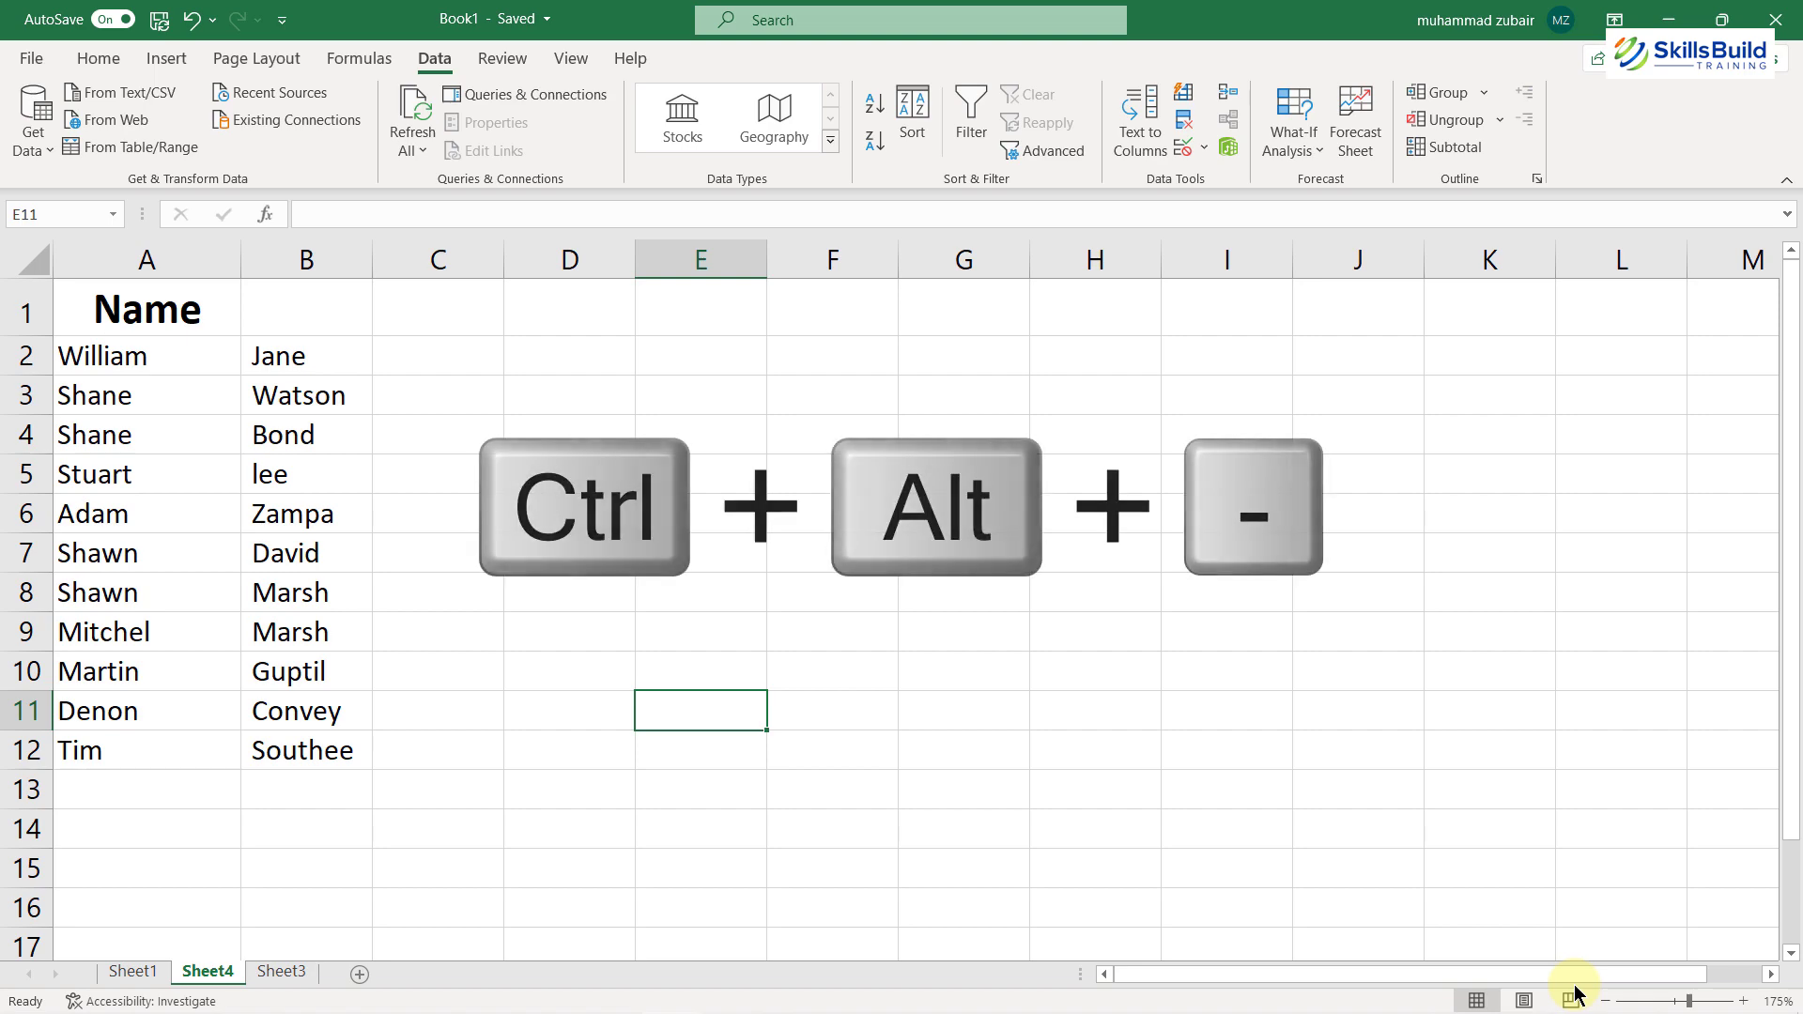
# Zoom the worksheet out to 70% and back in by two increments
pyautogui.hotkey('ctrl', 'alt', '-')
pyautogui.hotkey('ctrl', 'alt', '-')
pyautogui.hotkey('ctrl', 'alt', '-')
pyautogui.hotkey('ctrl', 'alt', '-')
pyautogui.hotkey('ctrl', 'alt', '-')
pyautogui.hotkey('ctrl', 'alt', '-')
pyautogui.hotkey('ctrl', 'alt', '-')
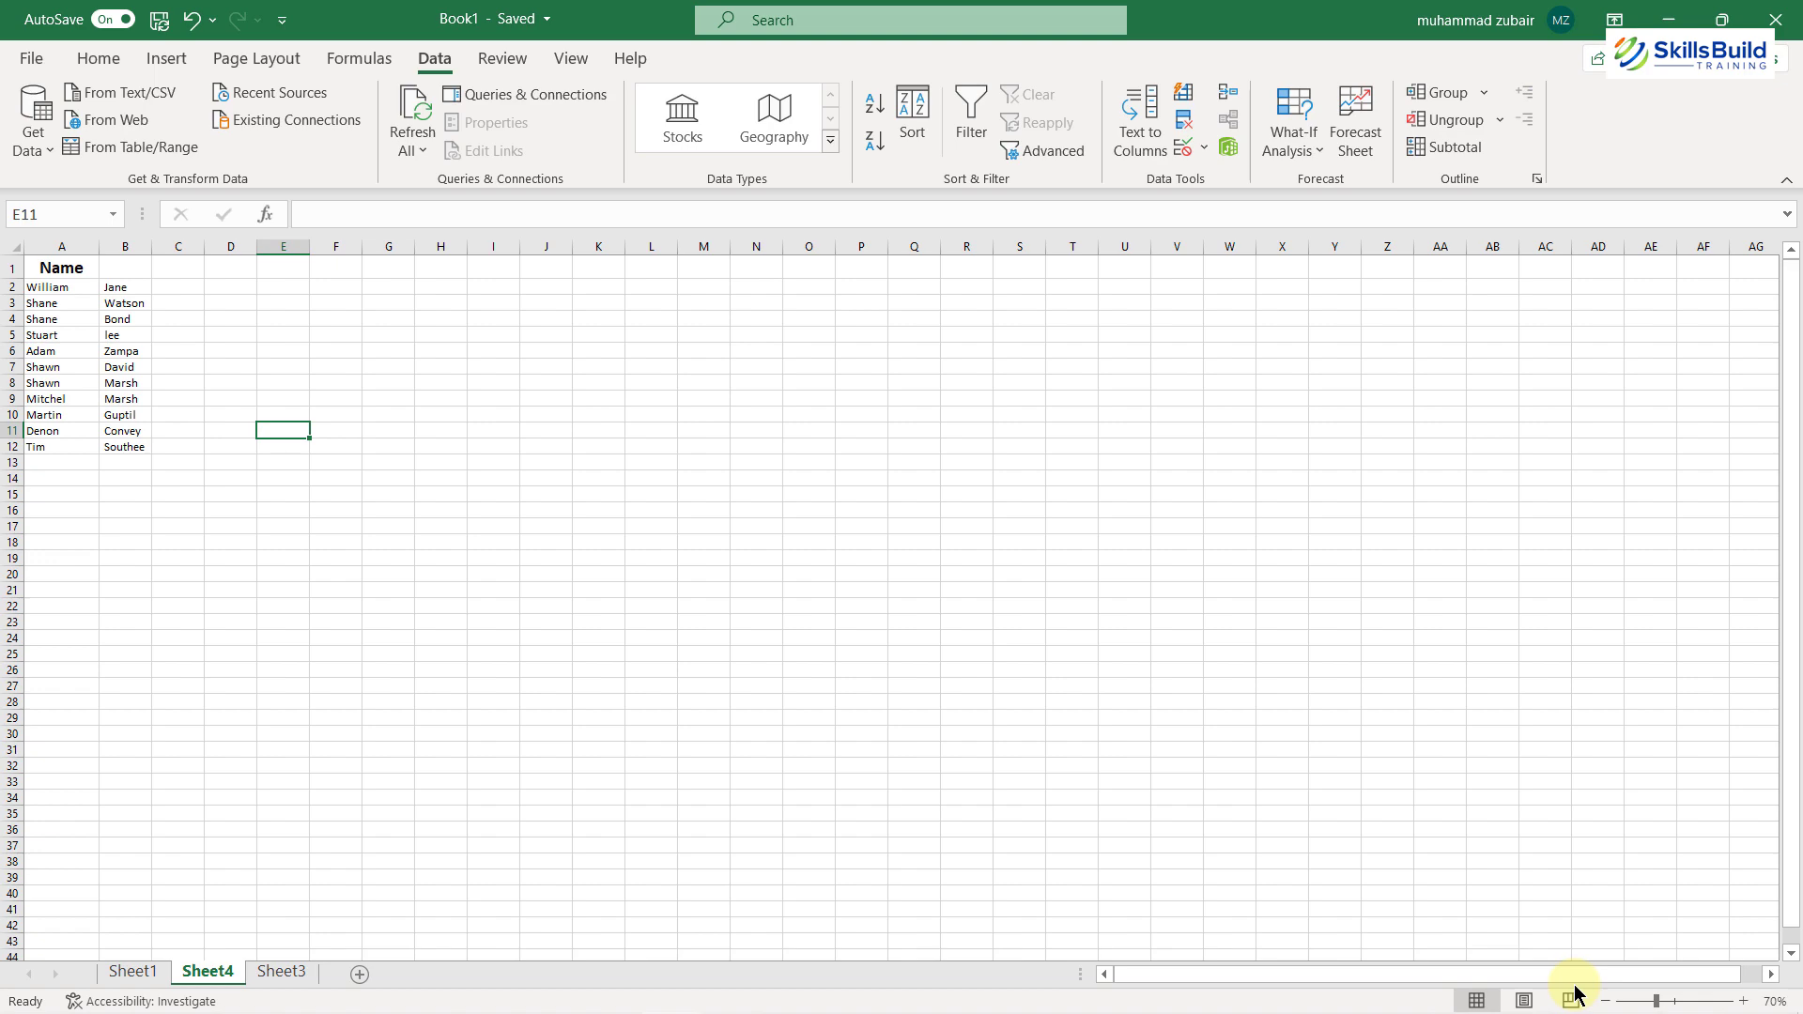
pyautogui.hotkey('ctrl', 'alt', '+')
pyautogui.hotkey('ctrl', 'alt', '+')
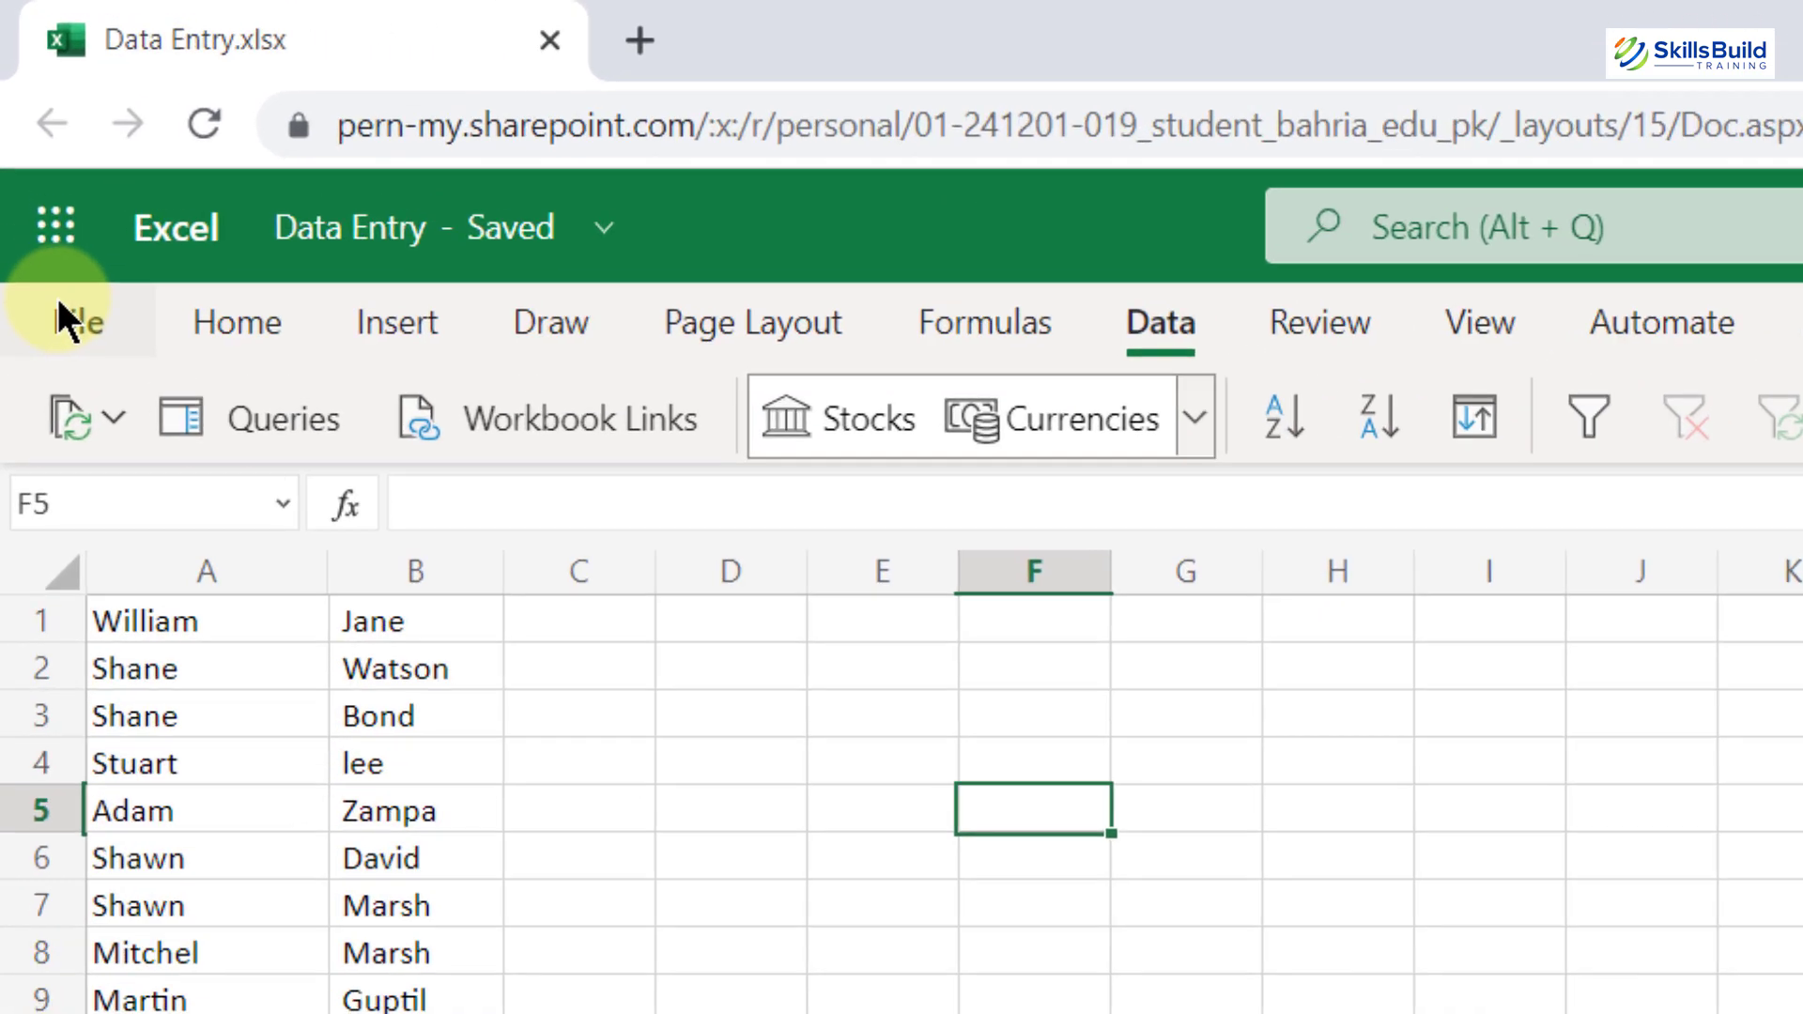
# In Excel for the web, change the regional format settings from the workbook options to Arabic (Algeria)
pyautogui.click(36, 159)
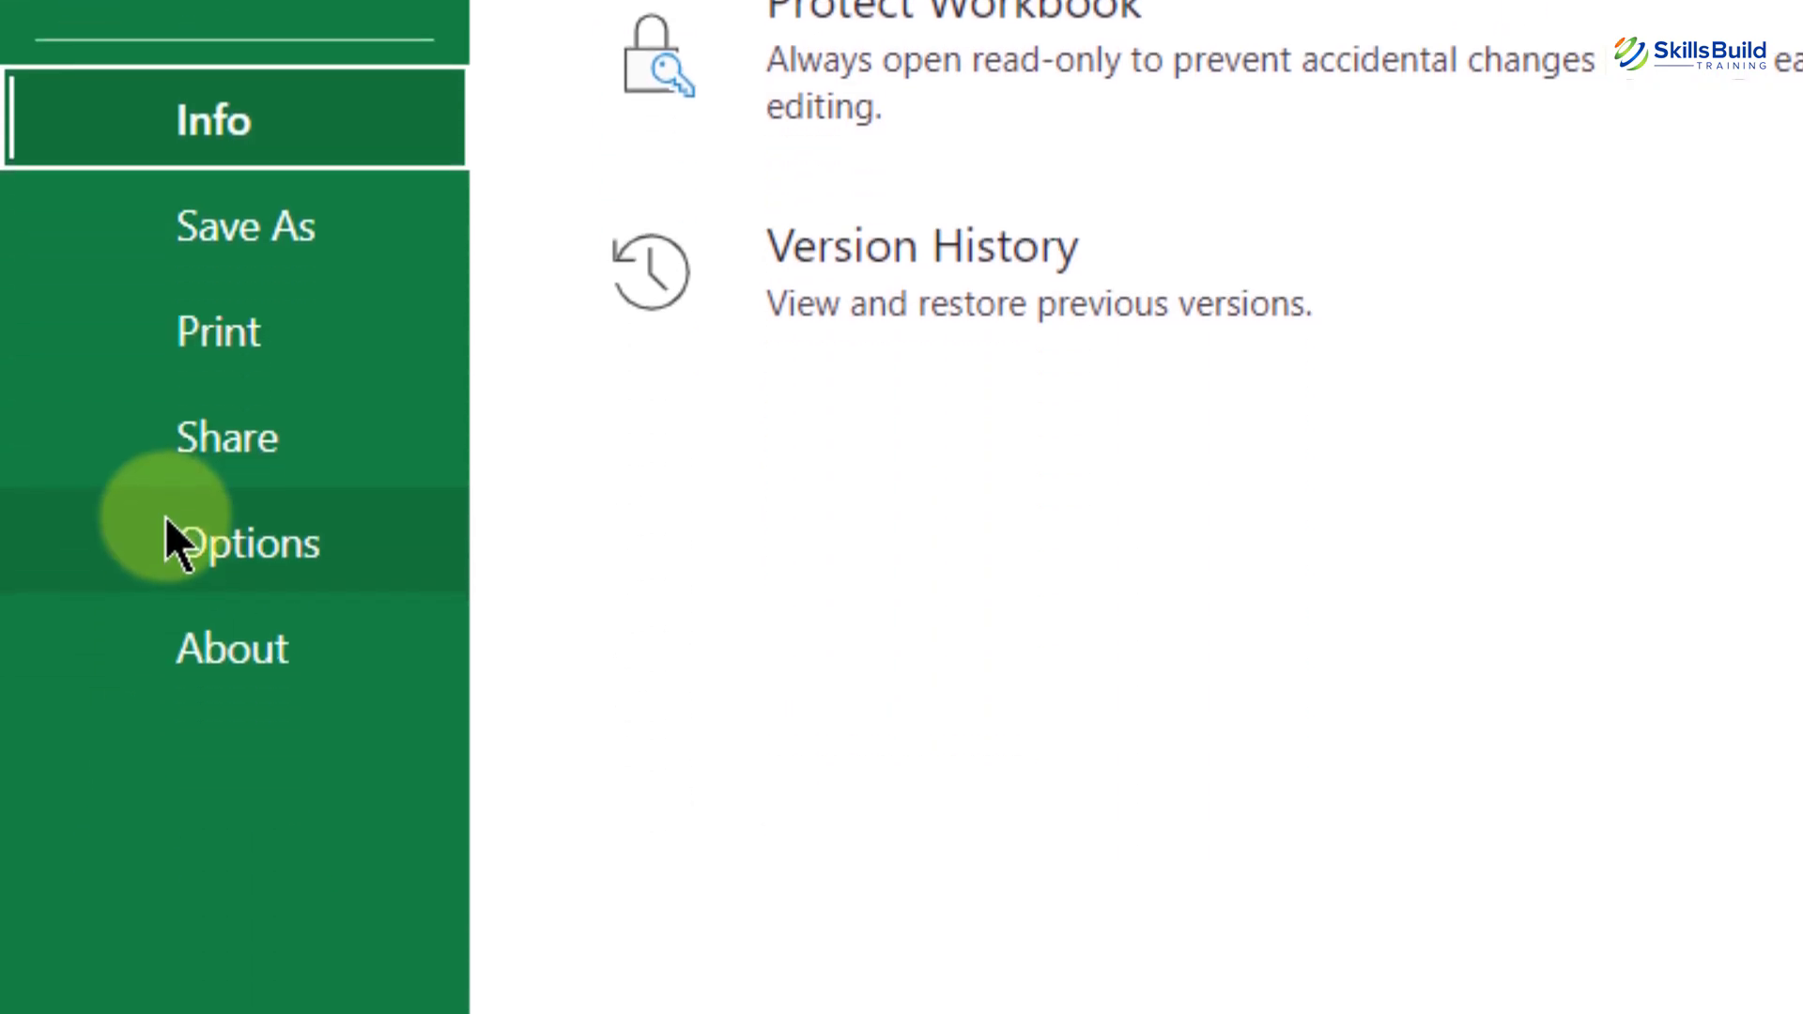
pyautogui.click(165, 516)
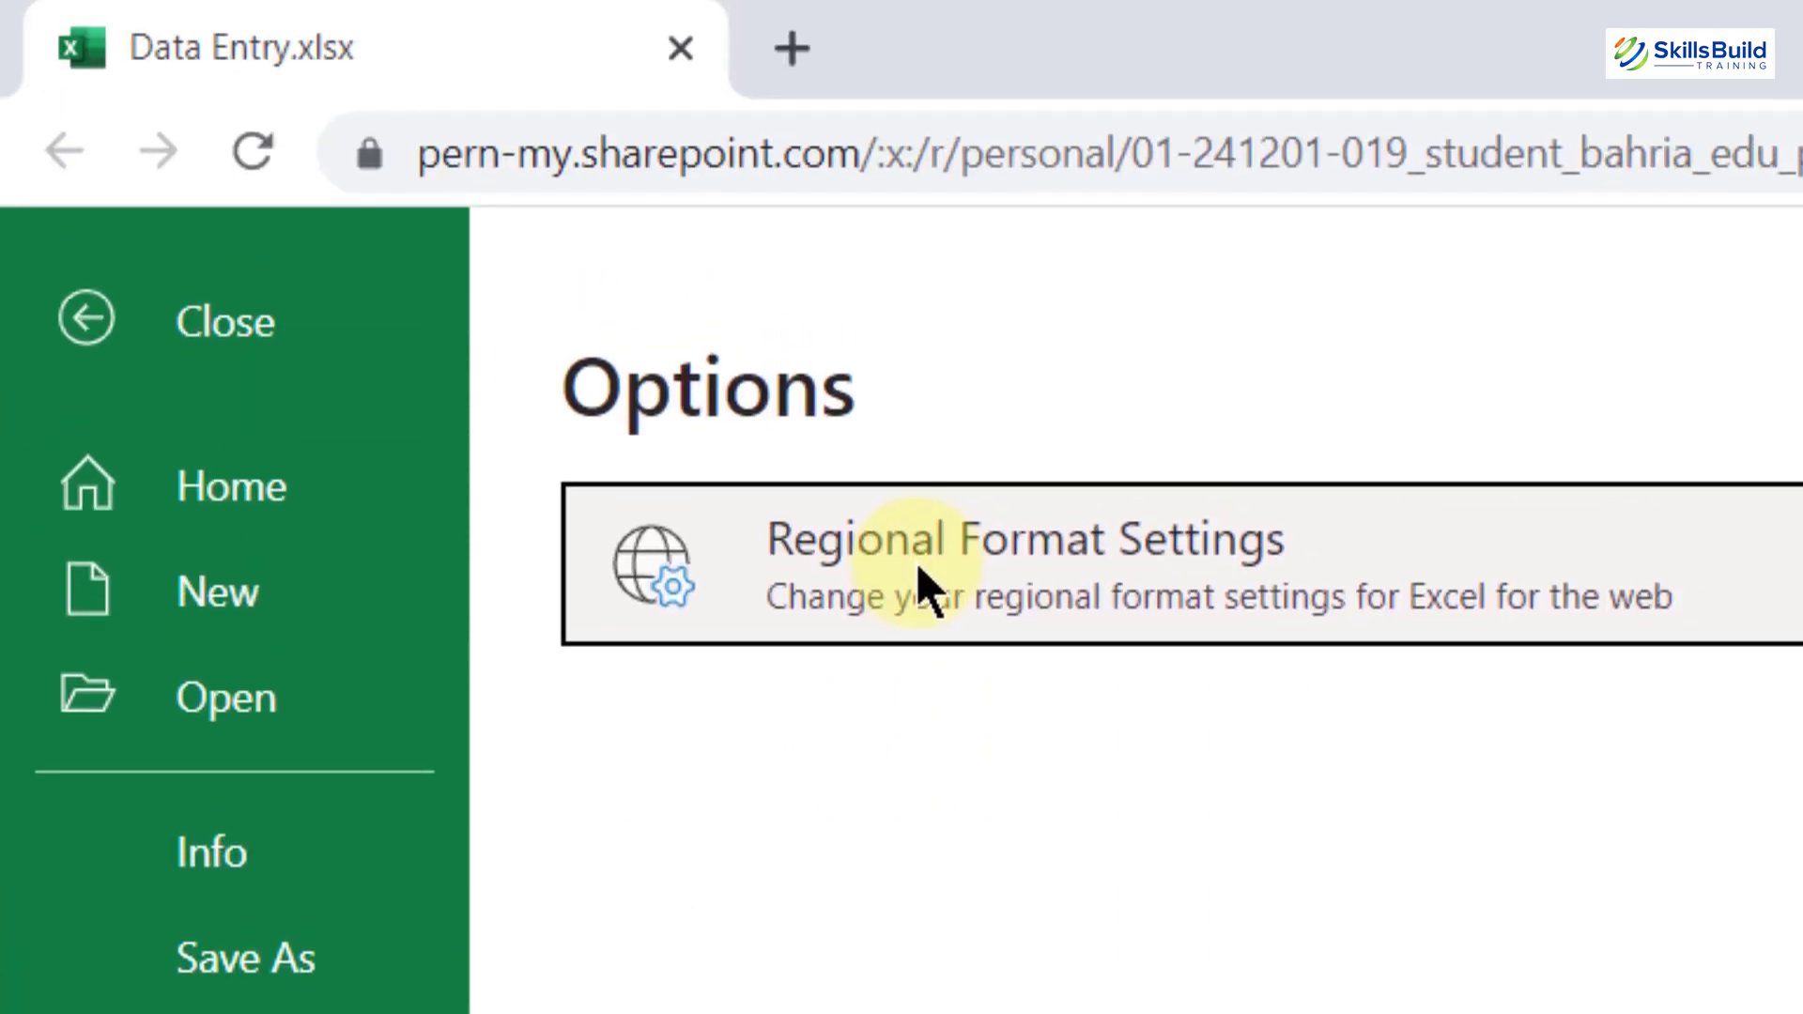
pyautogui.click(1179, 546)
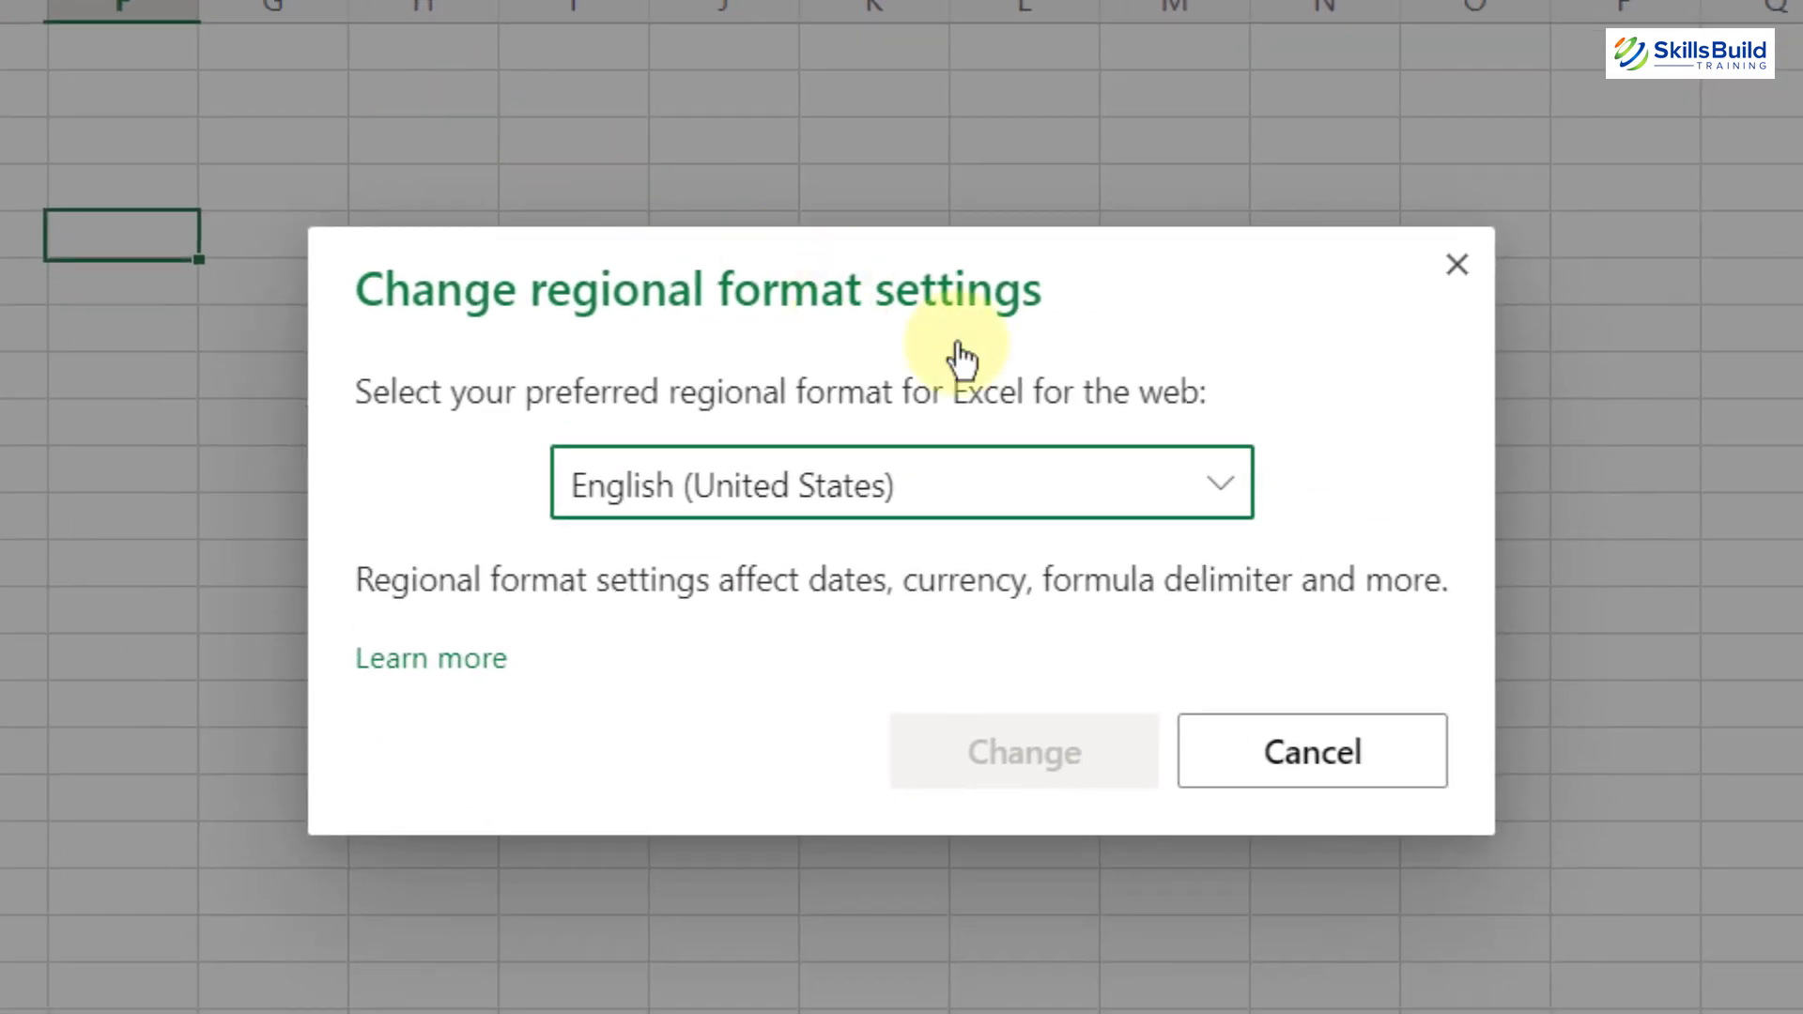
pyautogui.click(1223, 490)
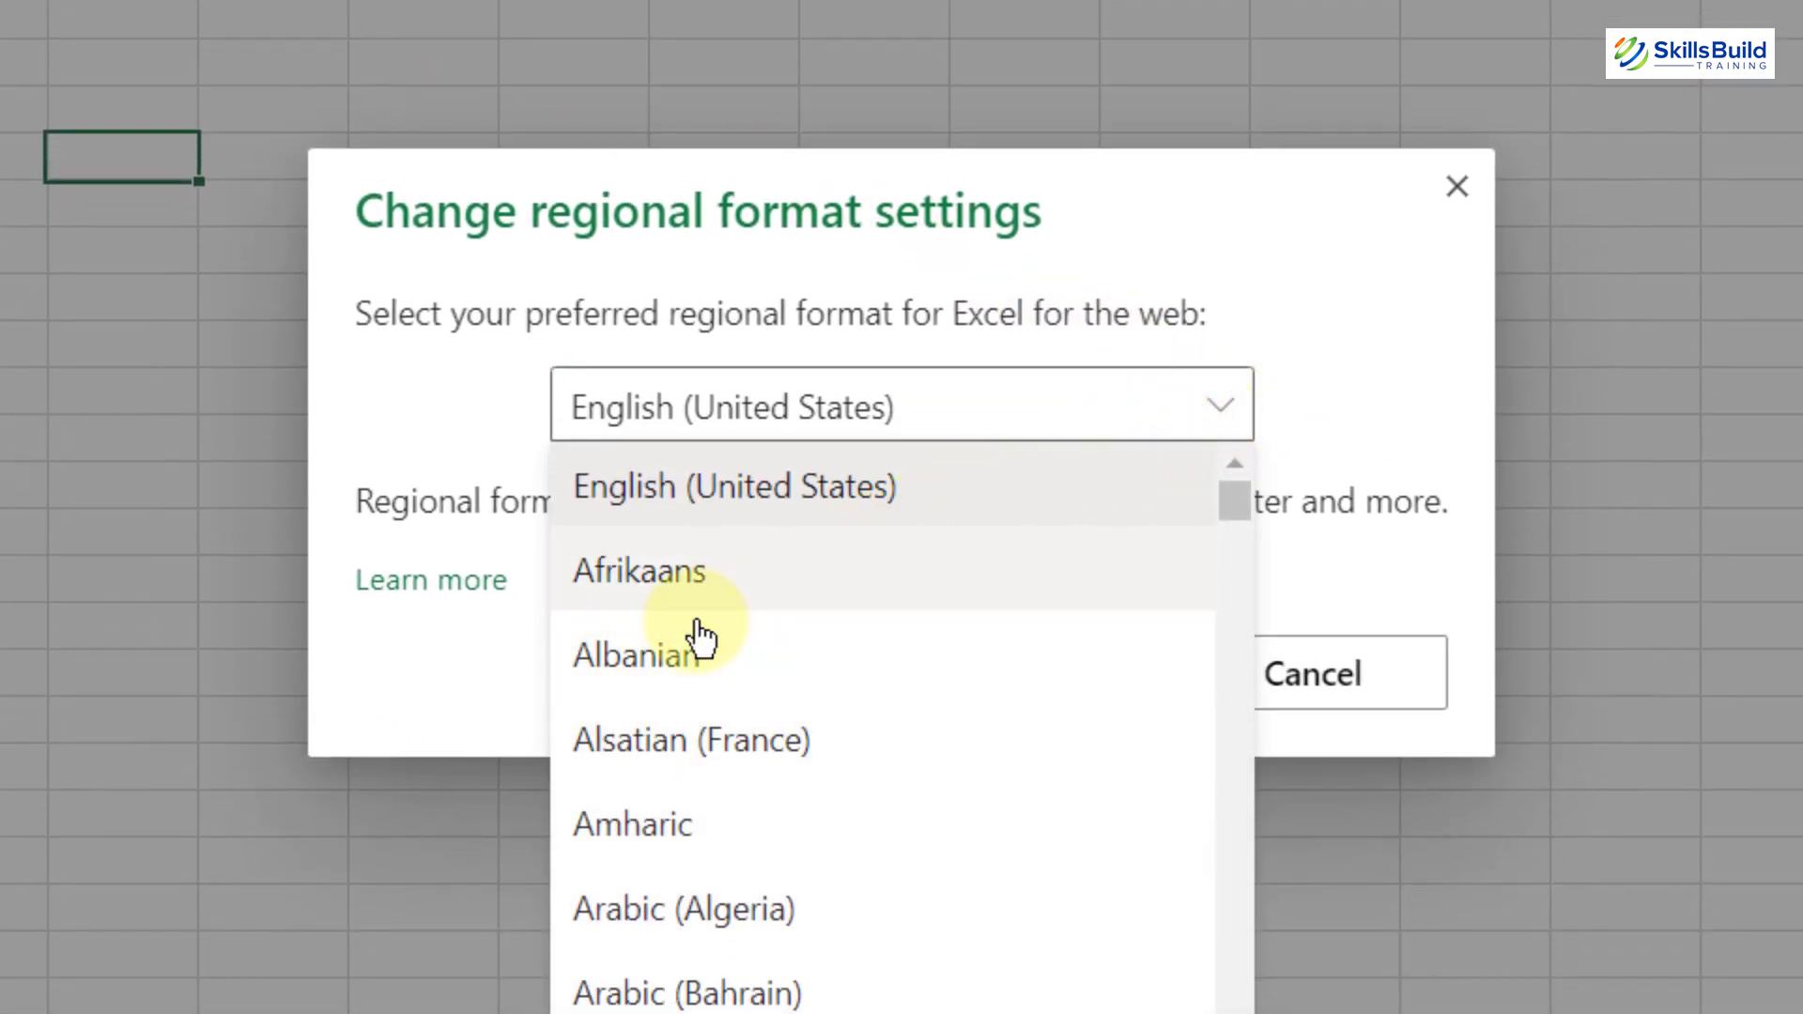
pyautogui.click(749, 901)
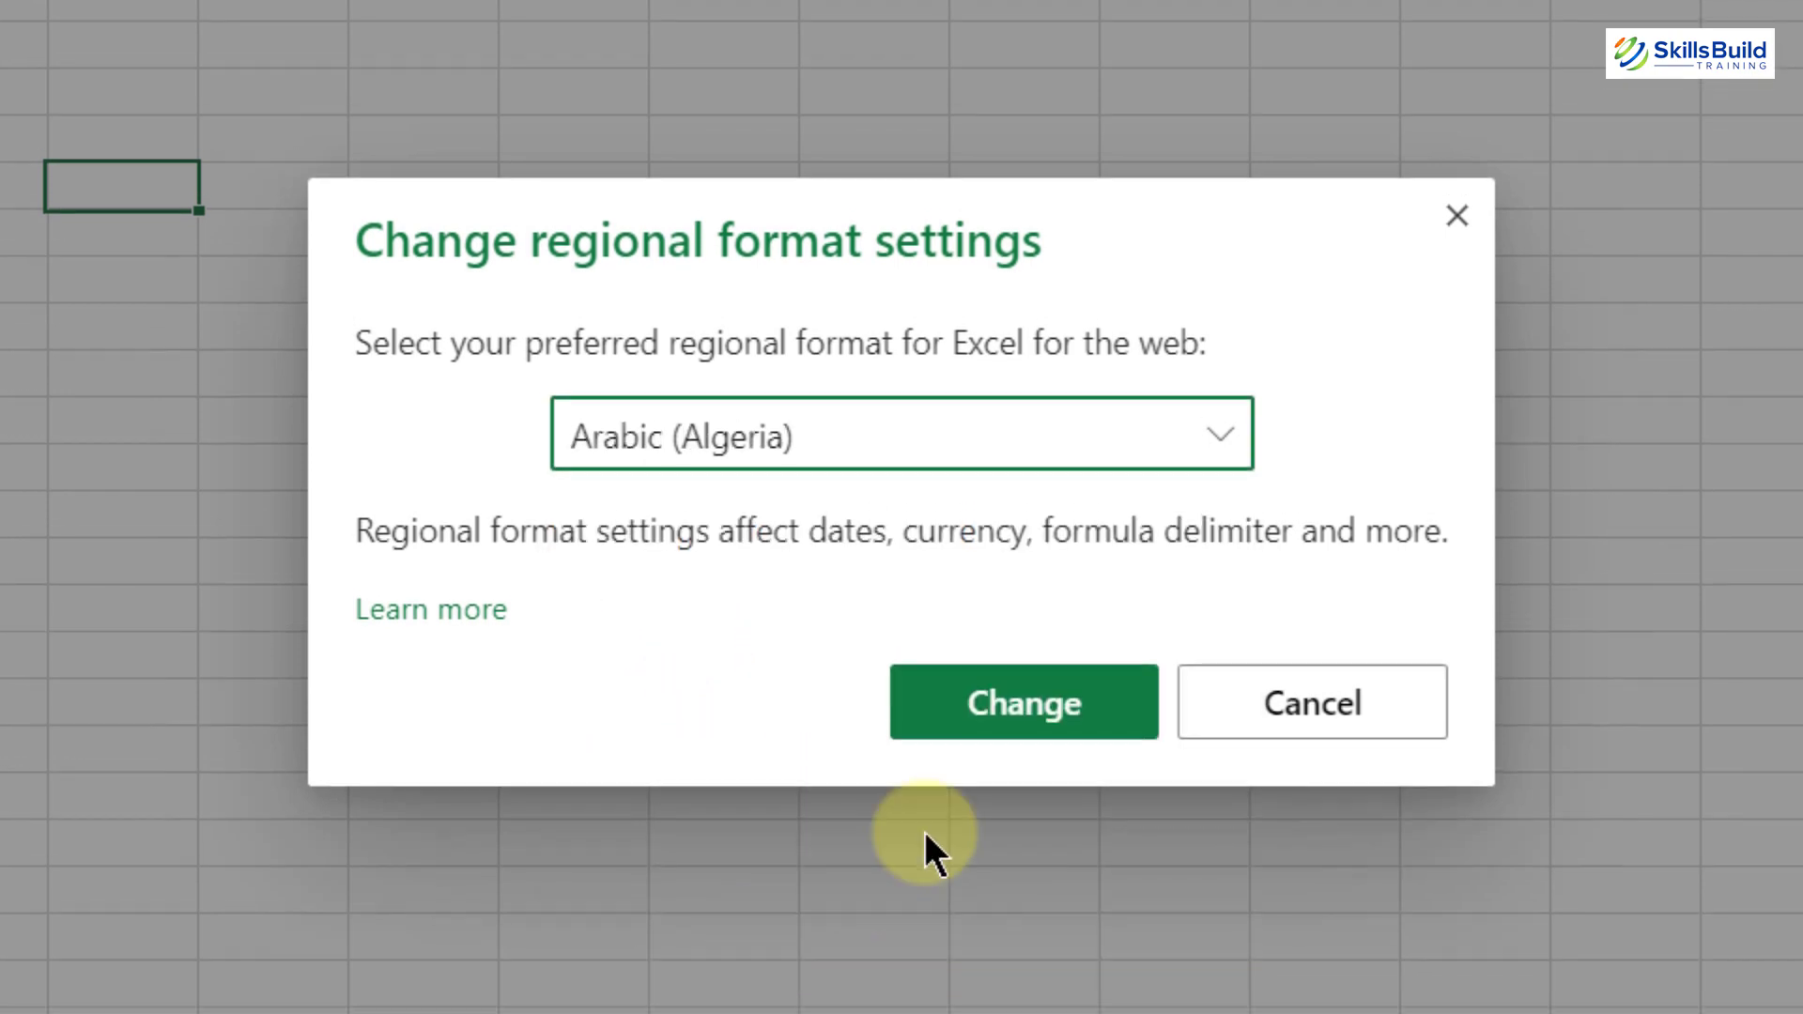
pyautogui.click(1085, 768)
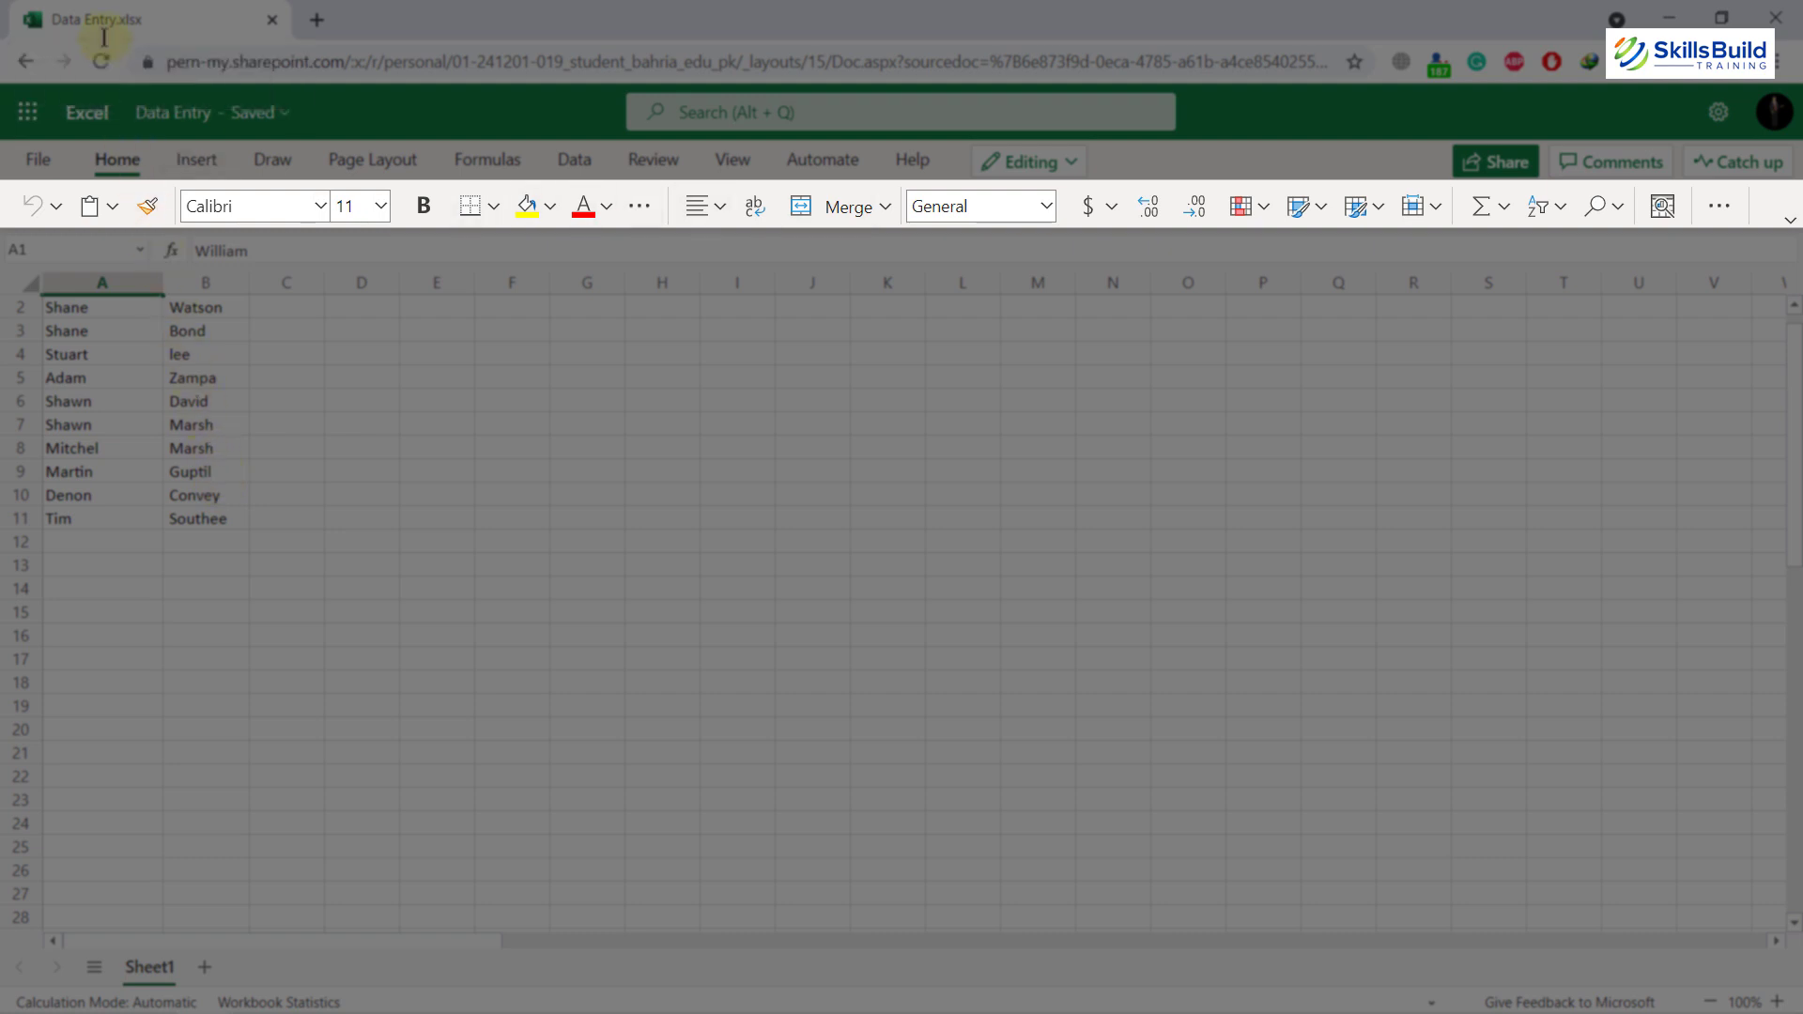
# Examine the web ribbon's Insert, Draw, Page Layout, Formulas, Data and Home command sets and open the ribbon display options
pyautogui.click(199, 161)
pyautogui.click(269, 161)
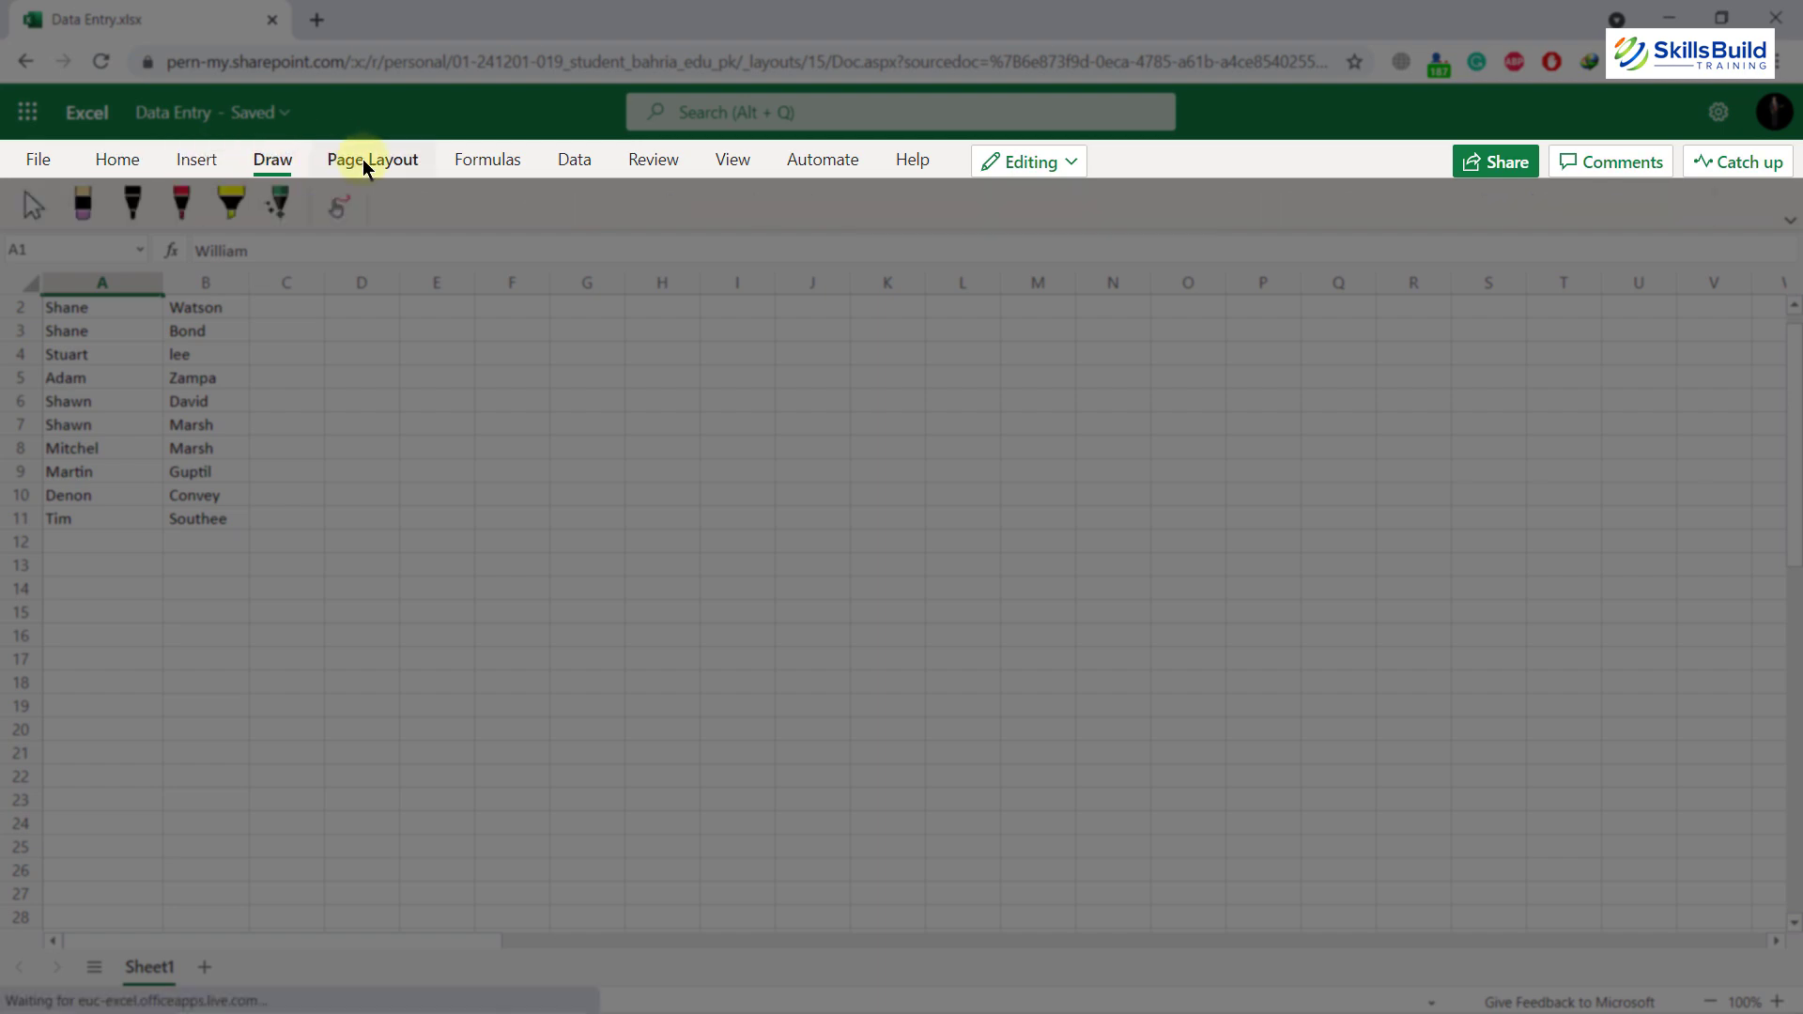
pyautogui.click(369, 161)
pyautogui.click(488, 161)
pyautogui.click(569, 160)
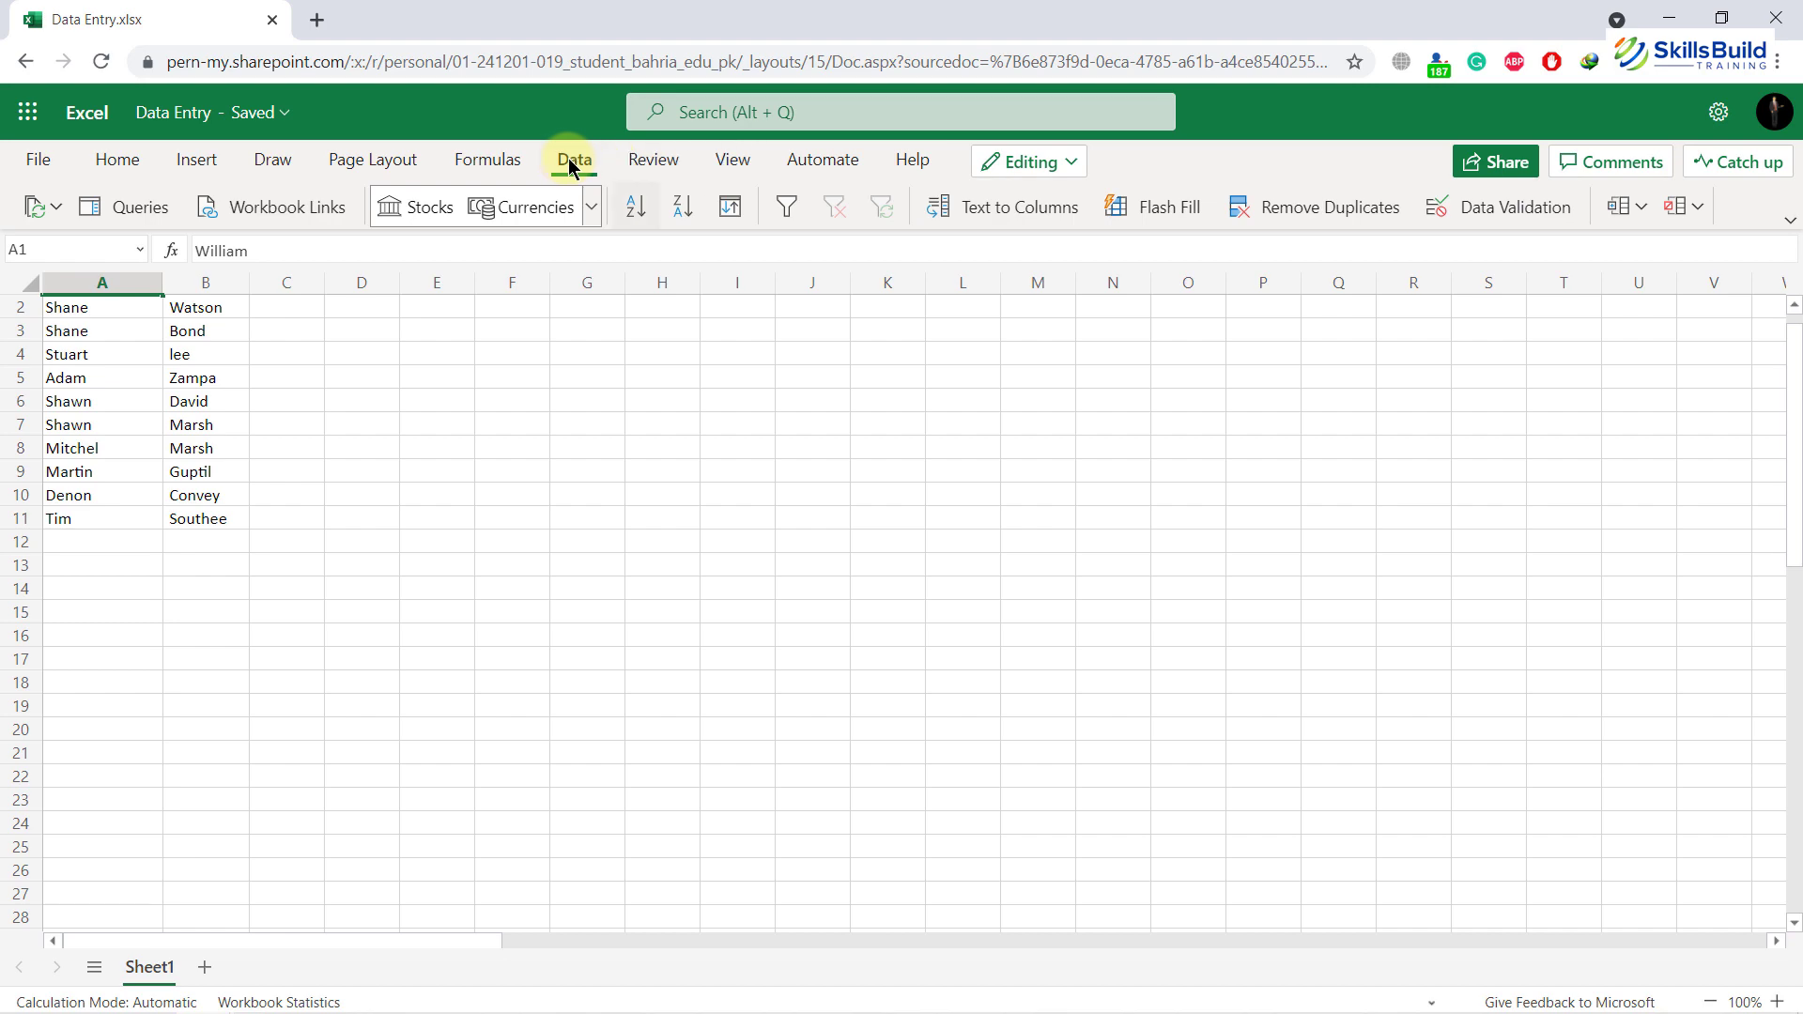
pyautogui.click(149, 161)
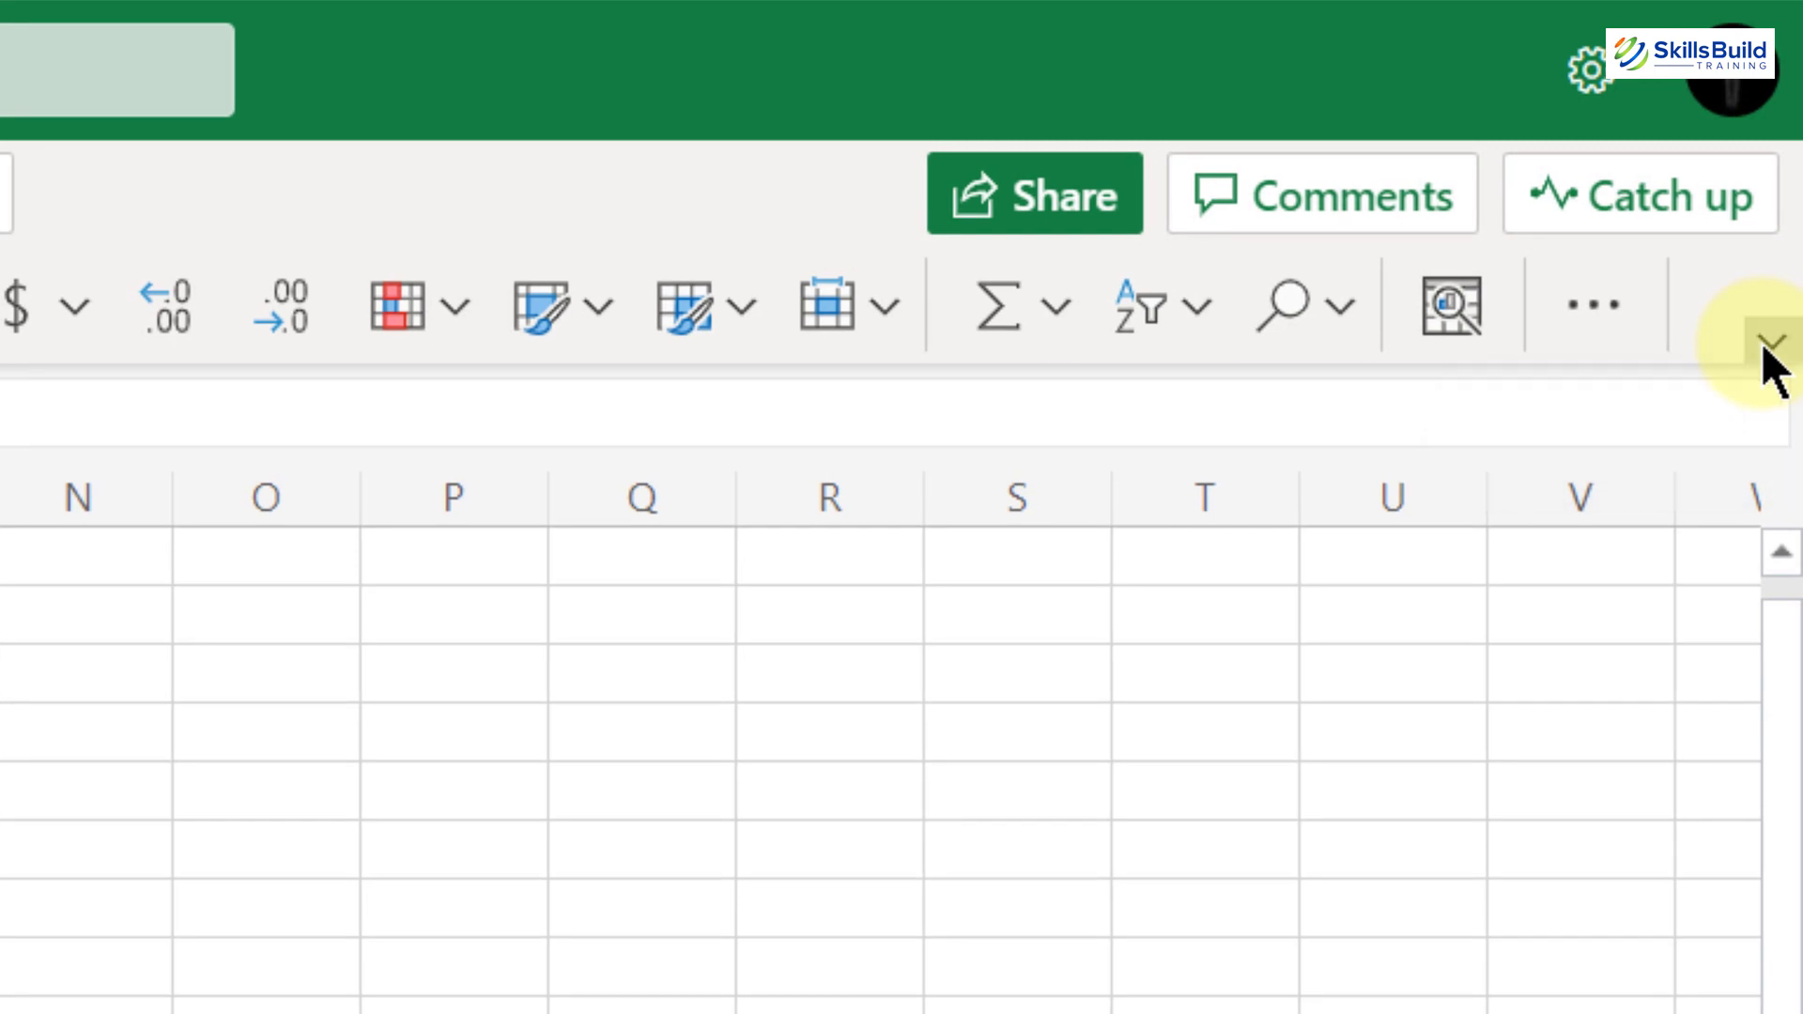
pyautogui.click(1765, 350)
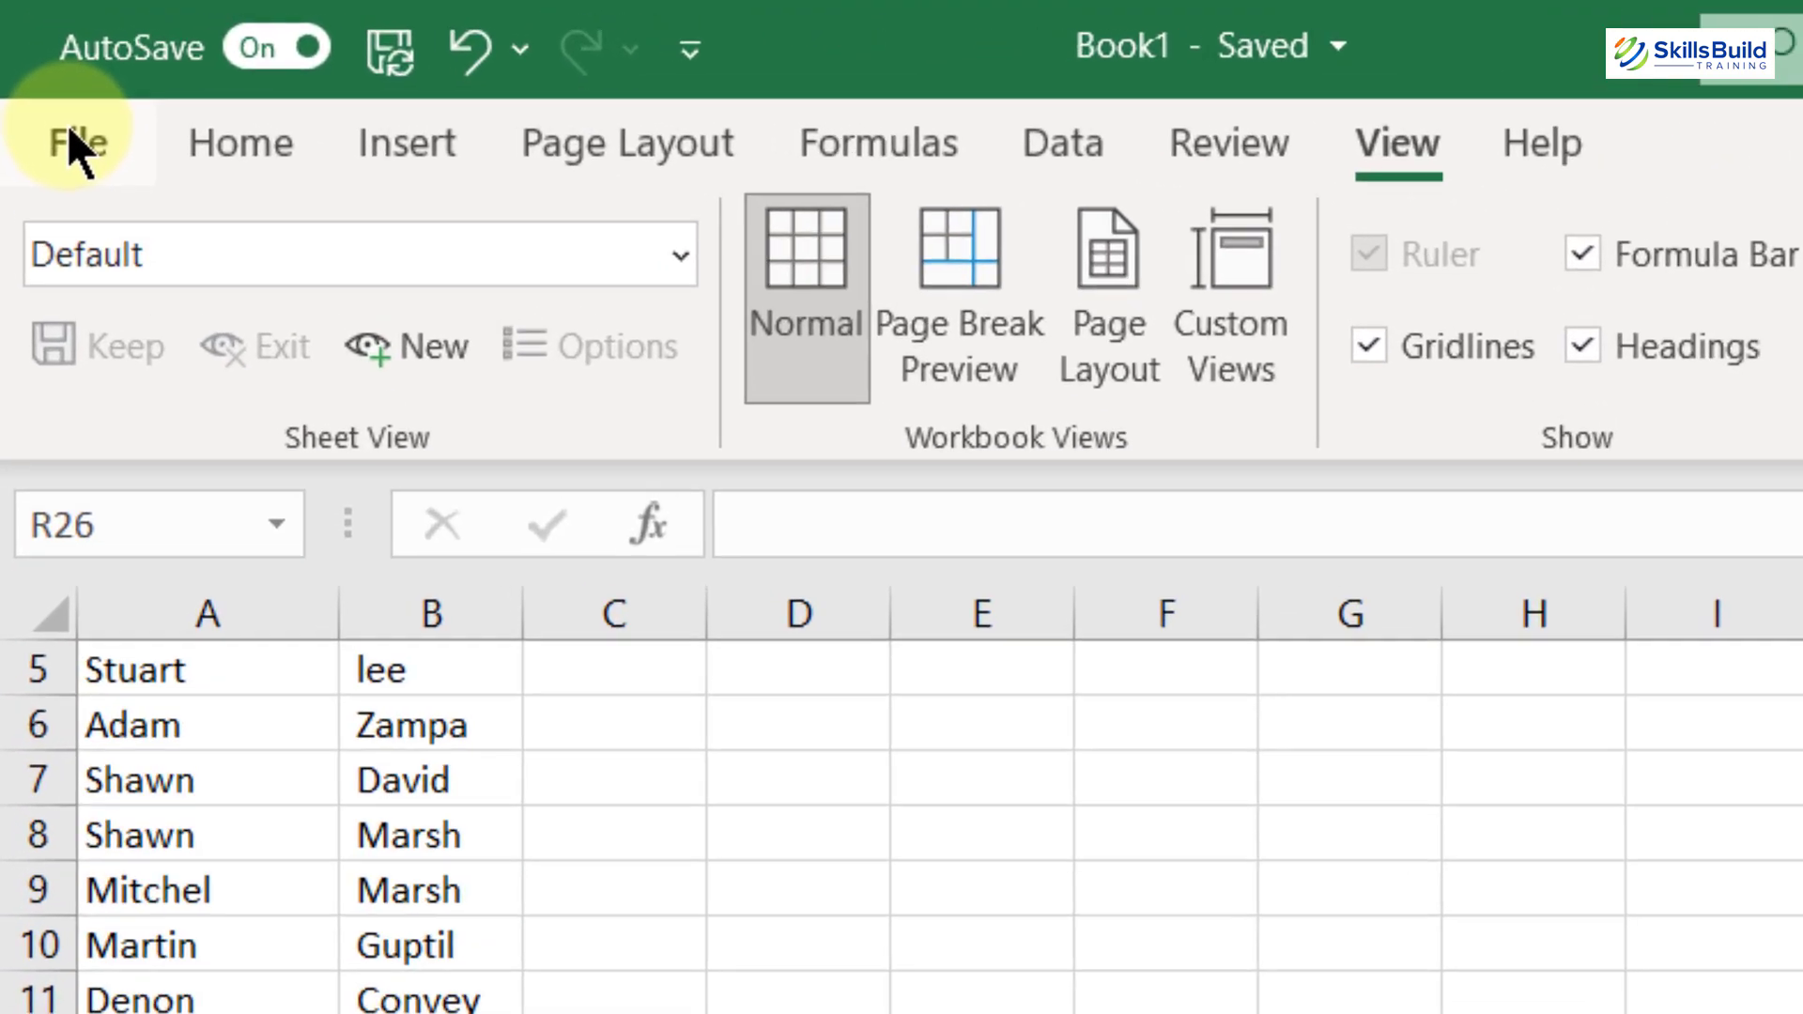
# In desktop Excel, open the About Excel details from the account information and copy the product version line
pyautogui.click(31, 58)
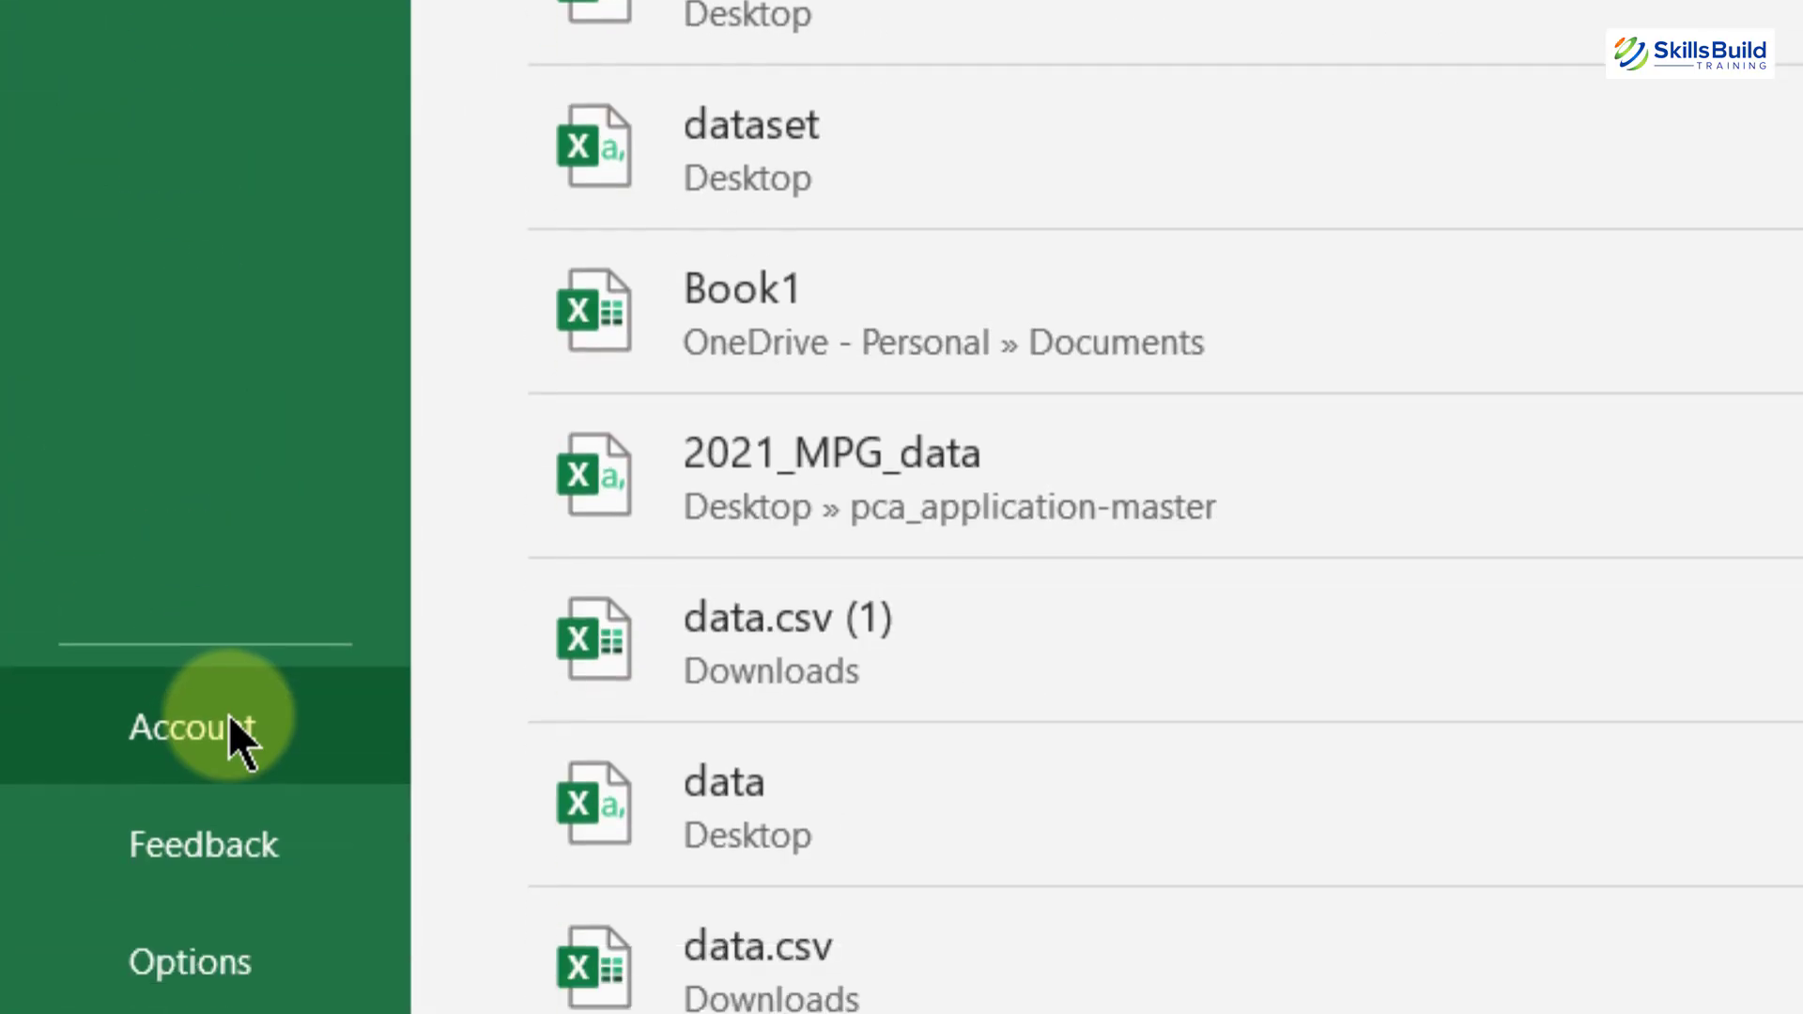
pyautogui.click(230, 723)
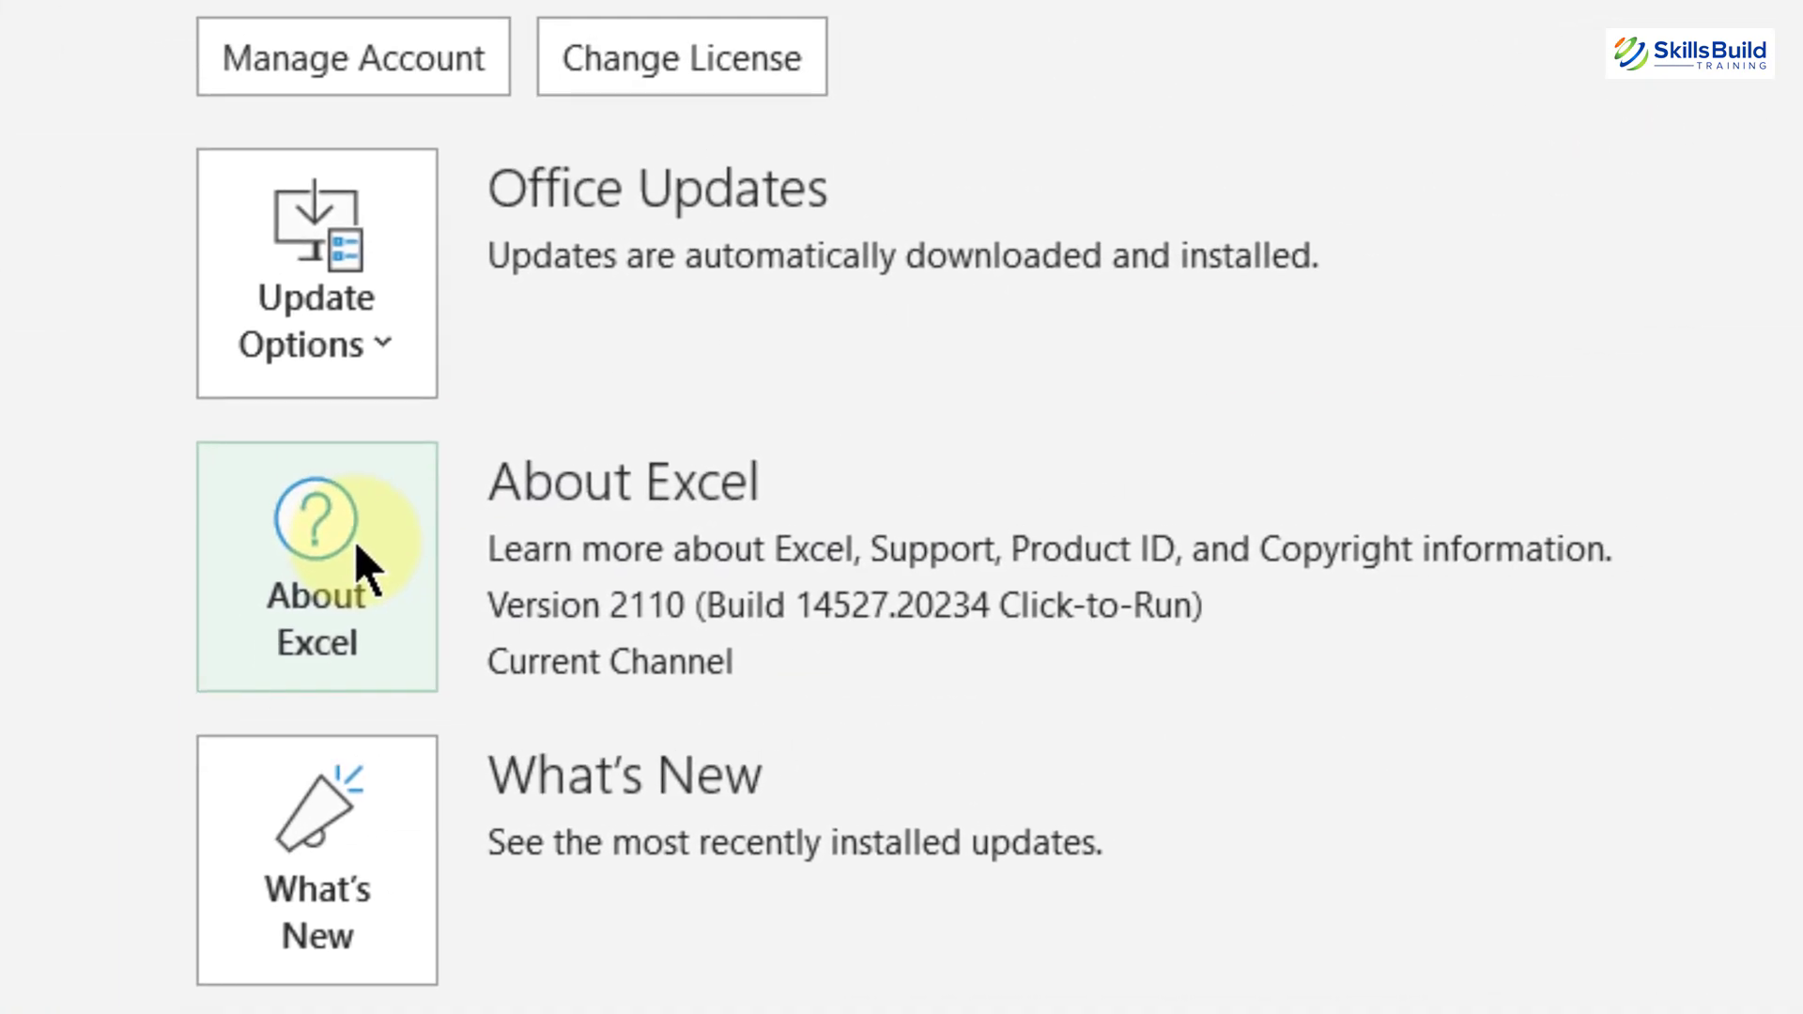
pyautogui.click(366, 568)
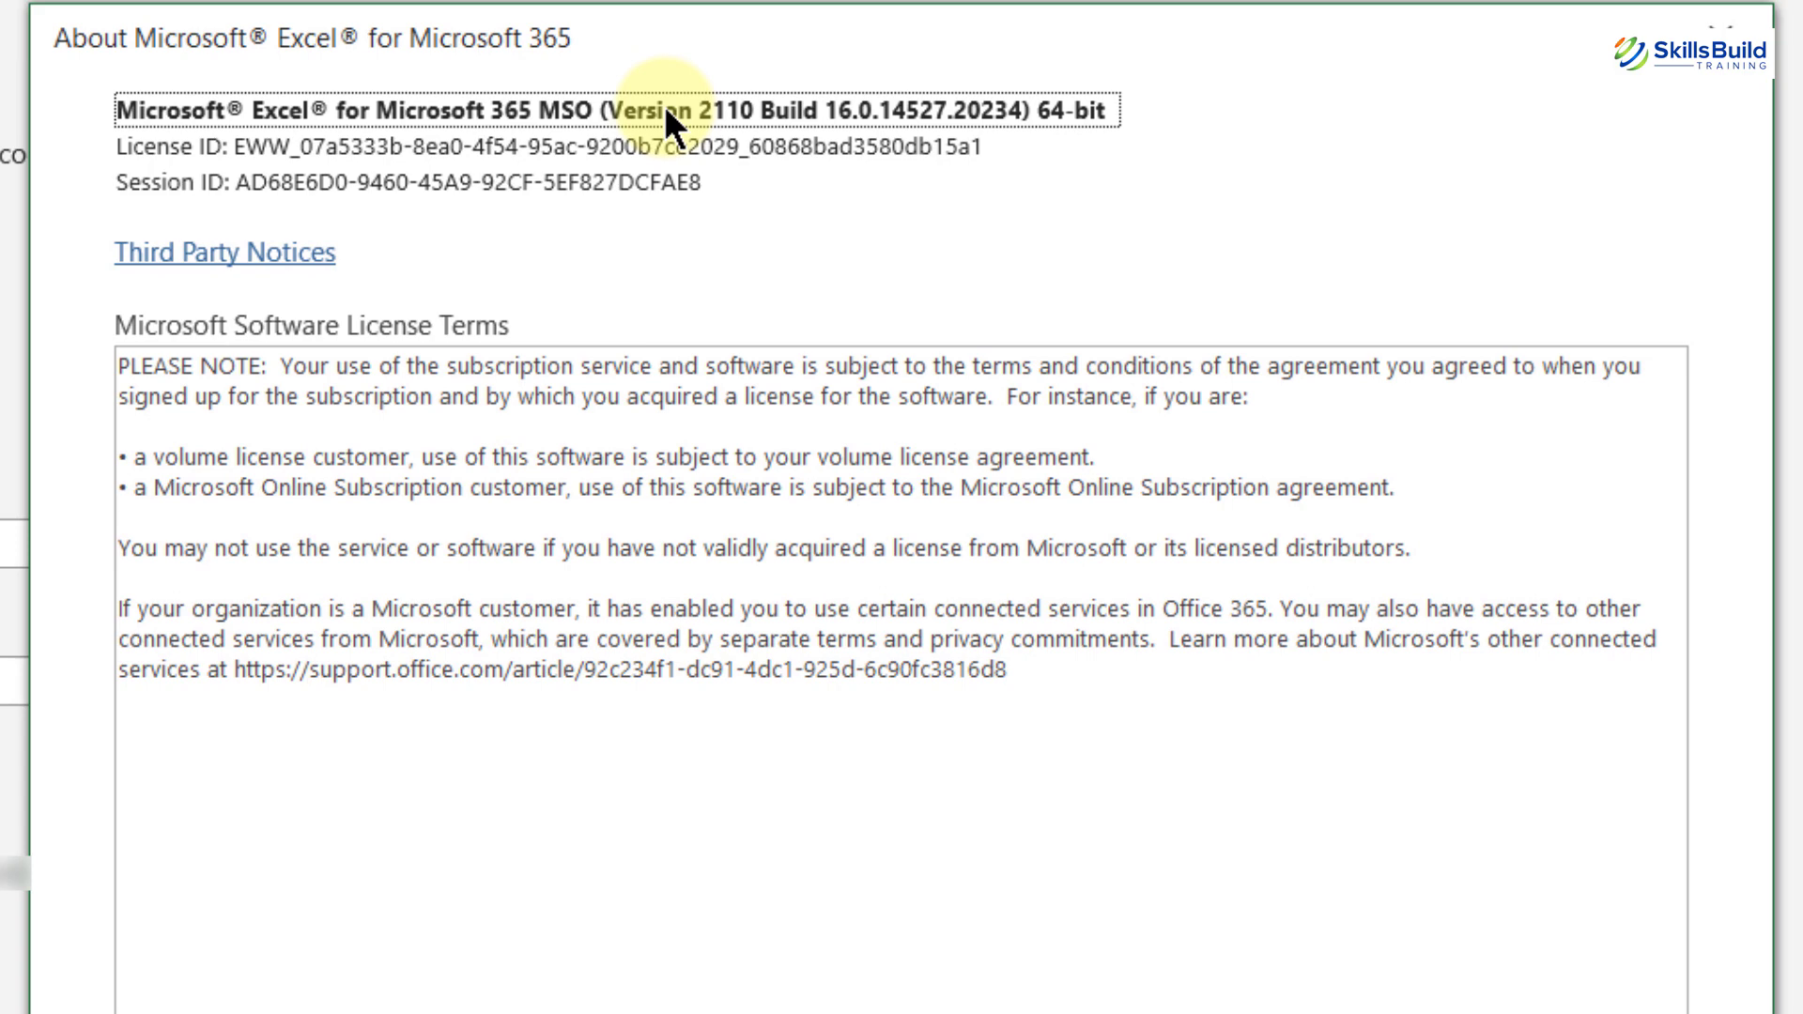
pyautogui.rightClick(665, 109)
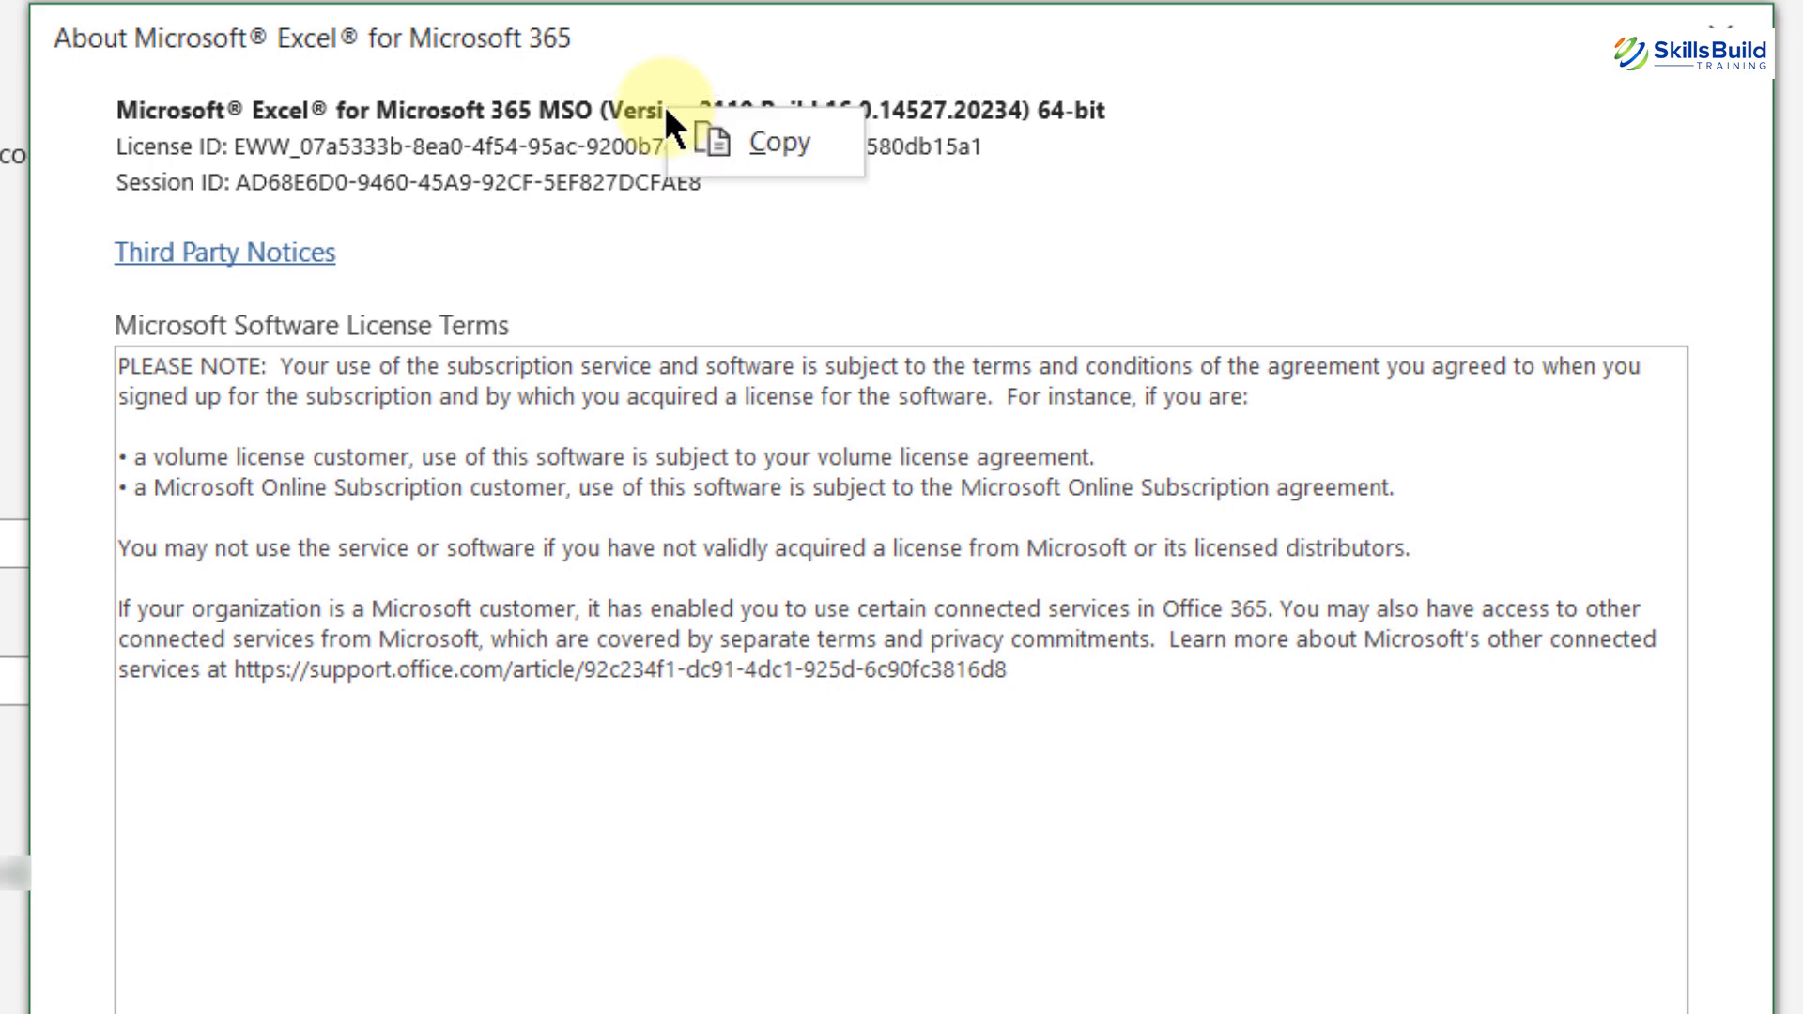
pyautogui.click(735, 143)
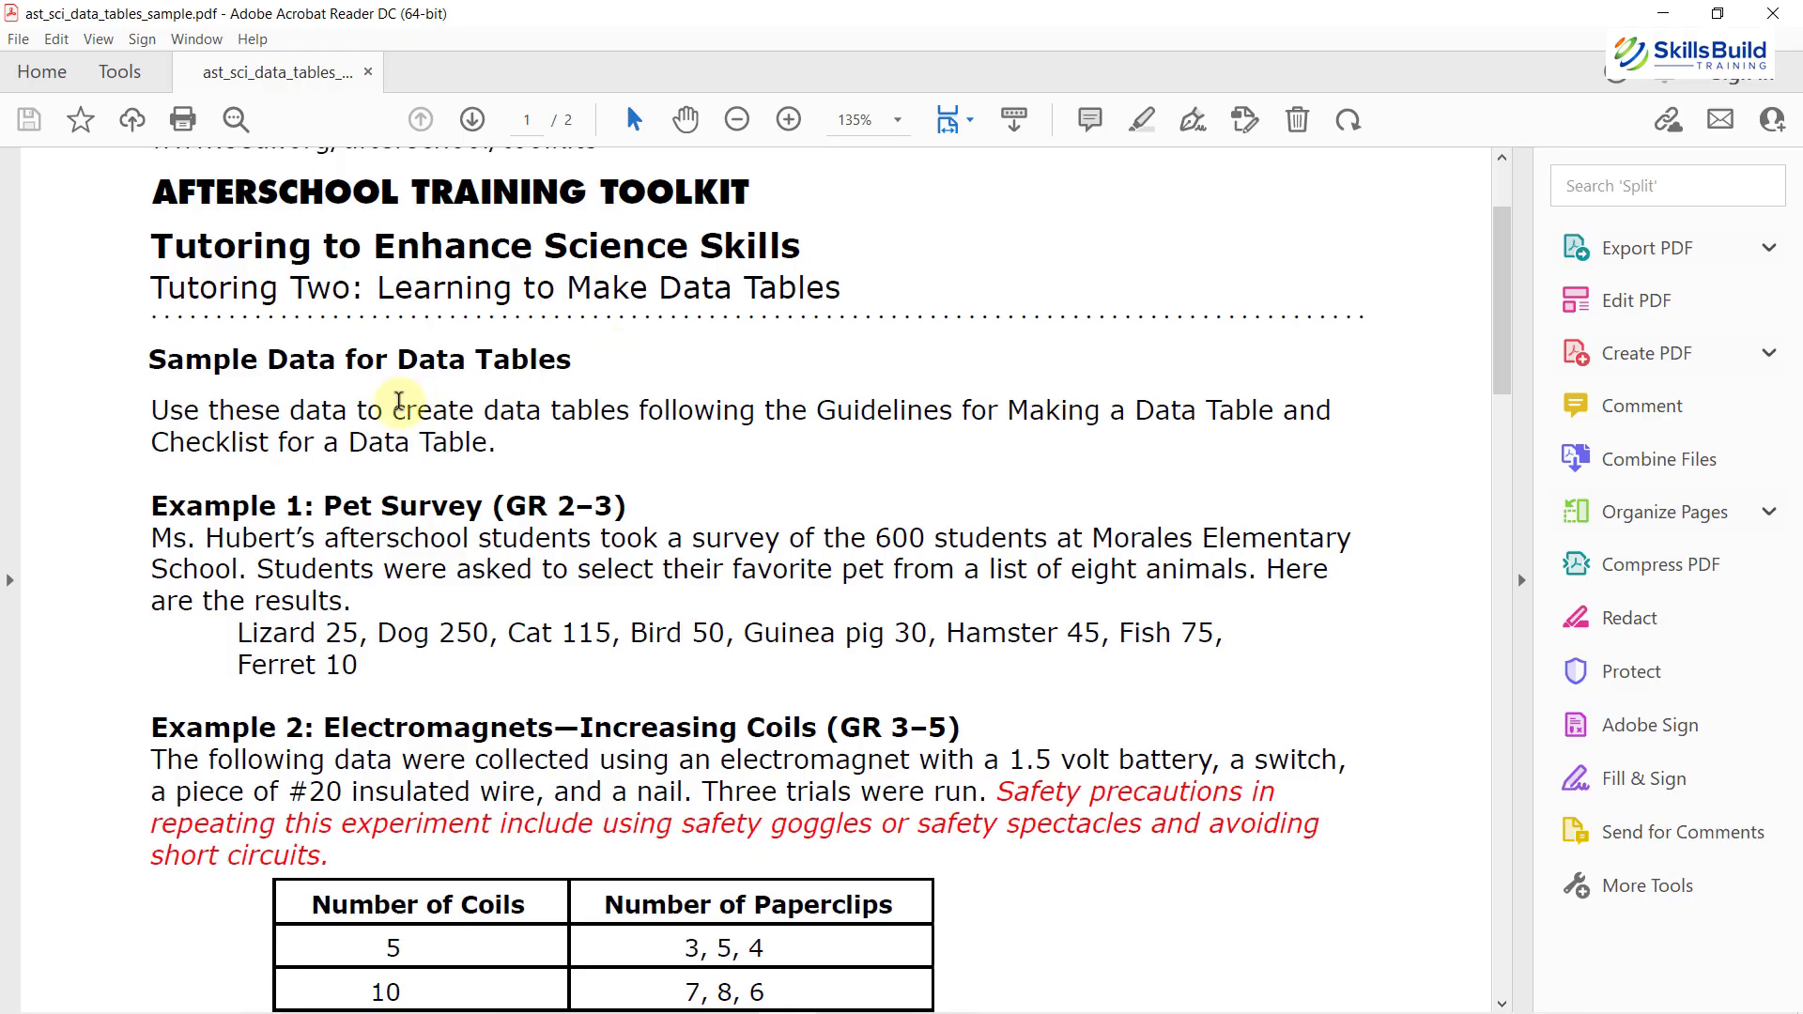
# In Acrobat Reader, examine the data tables on both pages of ast_sci_data_tables_sample.pdf, including the land speed records
pyautogui.scroll(-8, 385, 404)
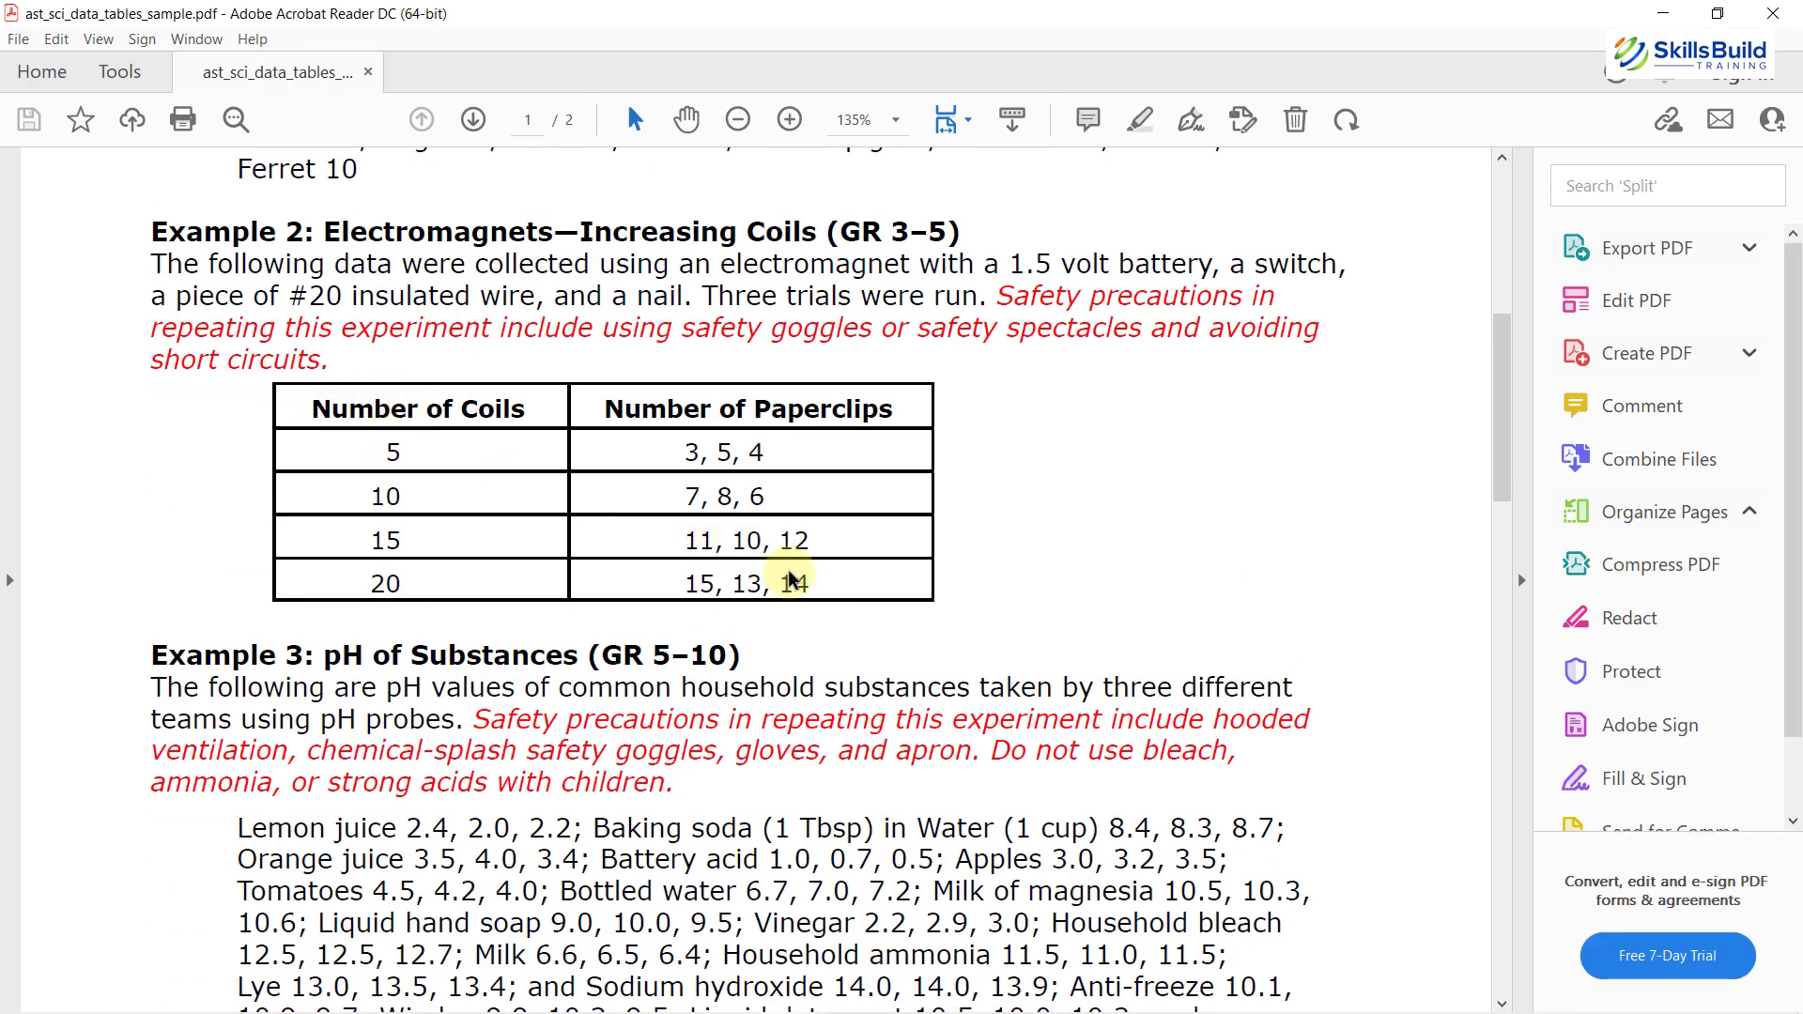
pyautogui.scroll(-3, 789, 575)
pyautogui.scroll(1, 789, 573)
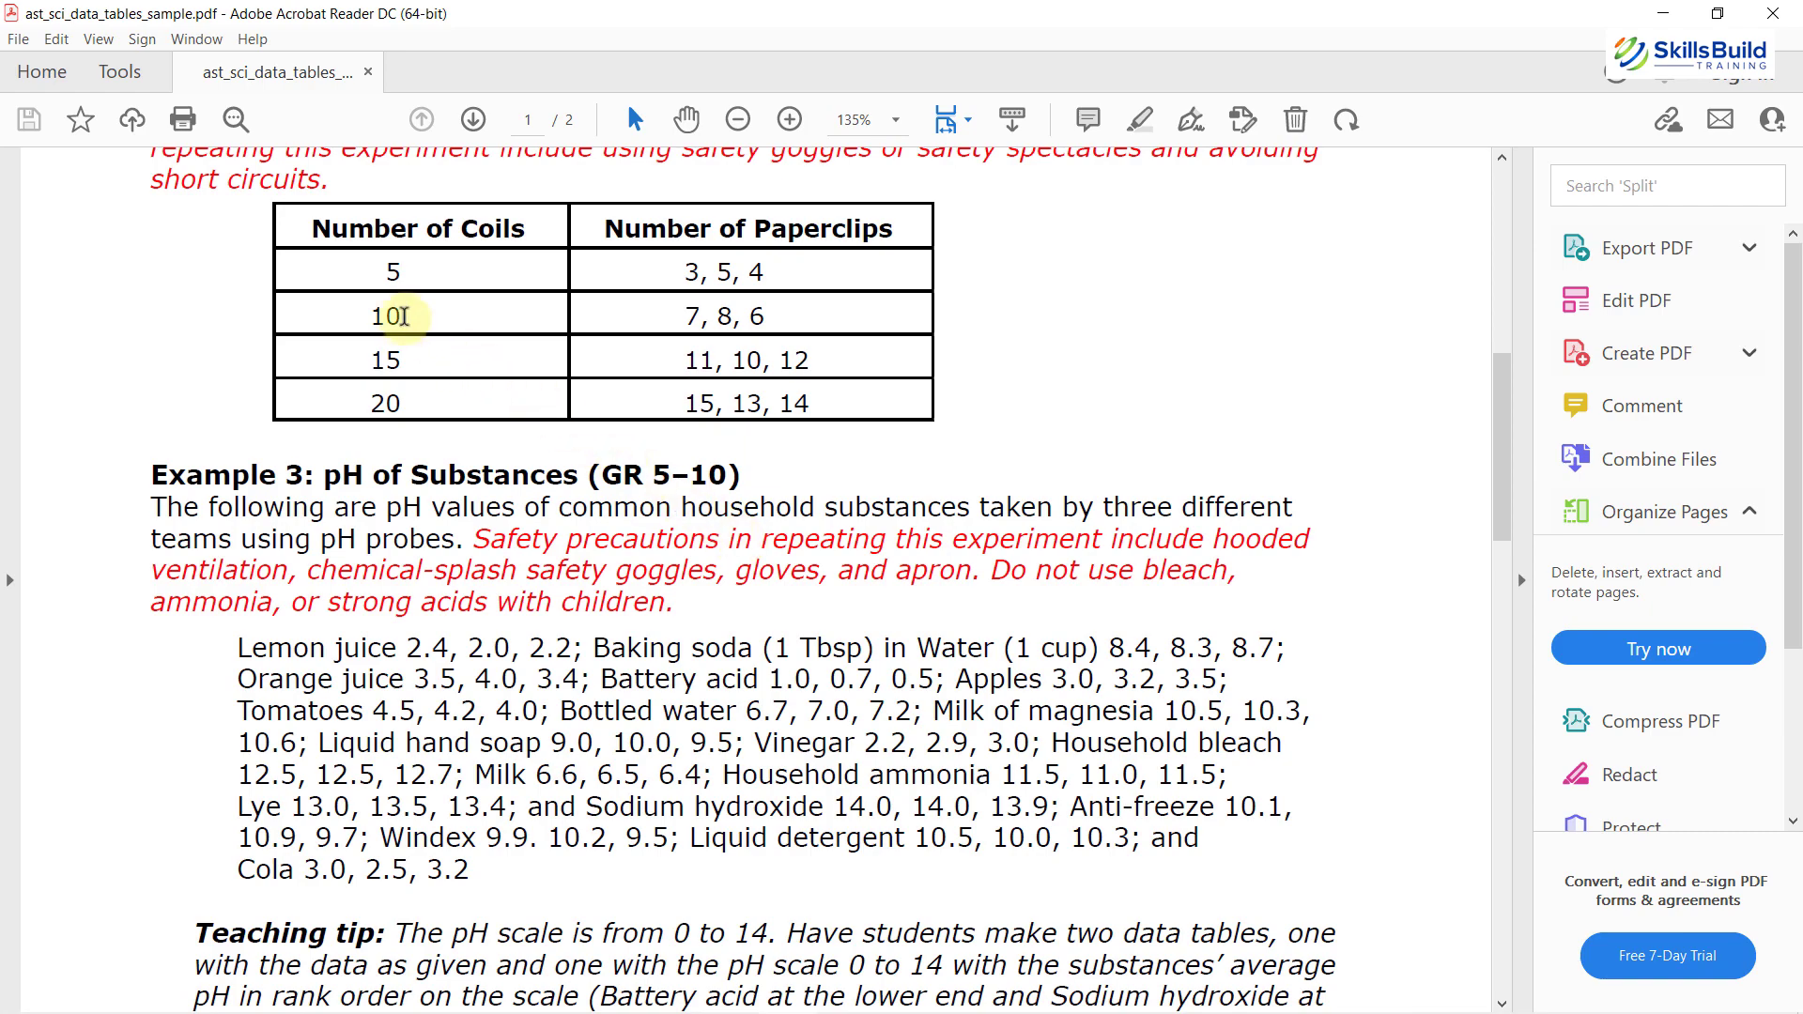
pyautogui.scroll(-10, 343, 279)
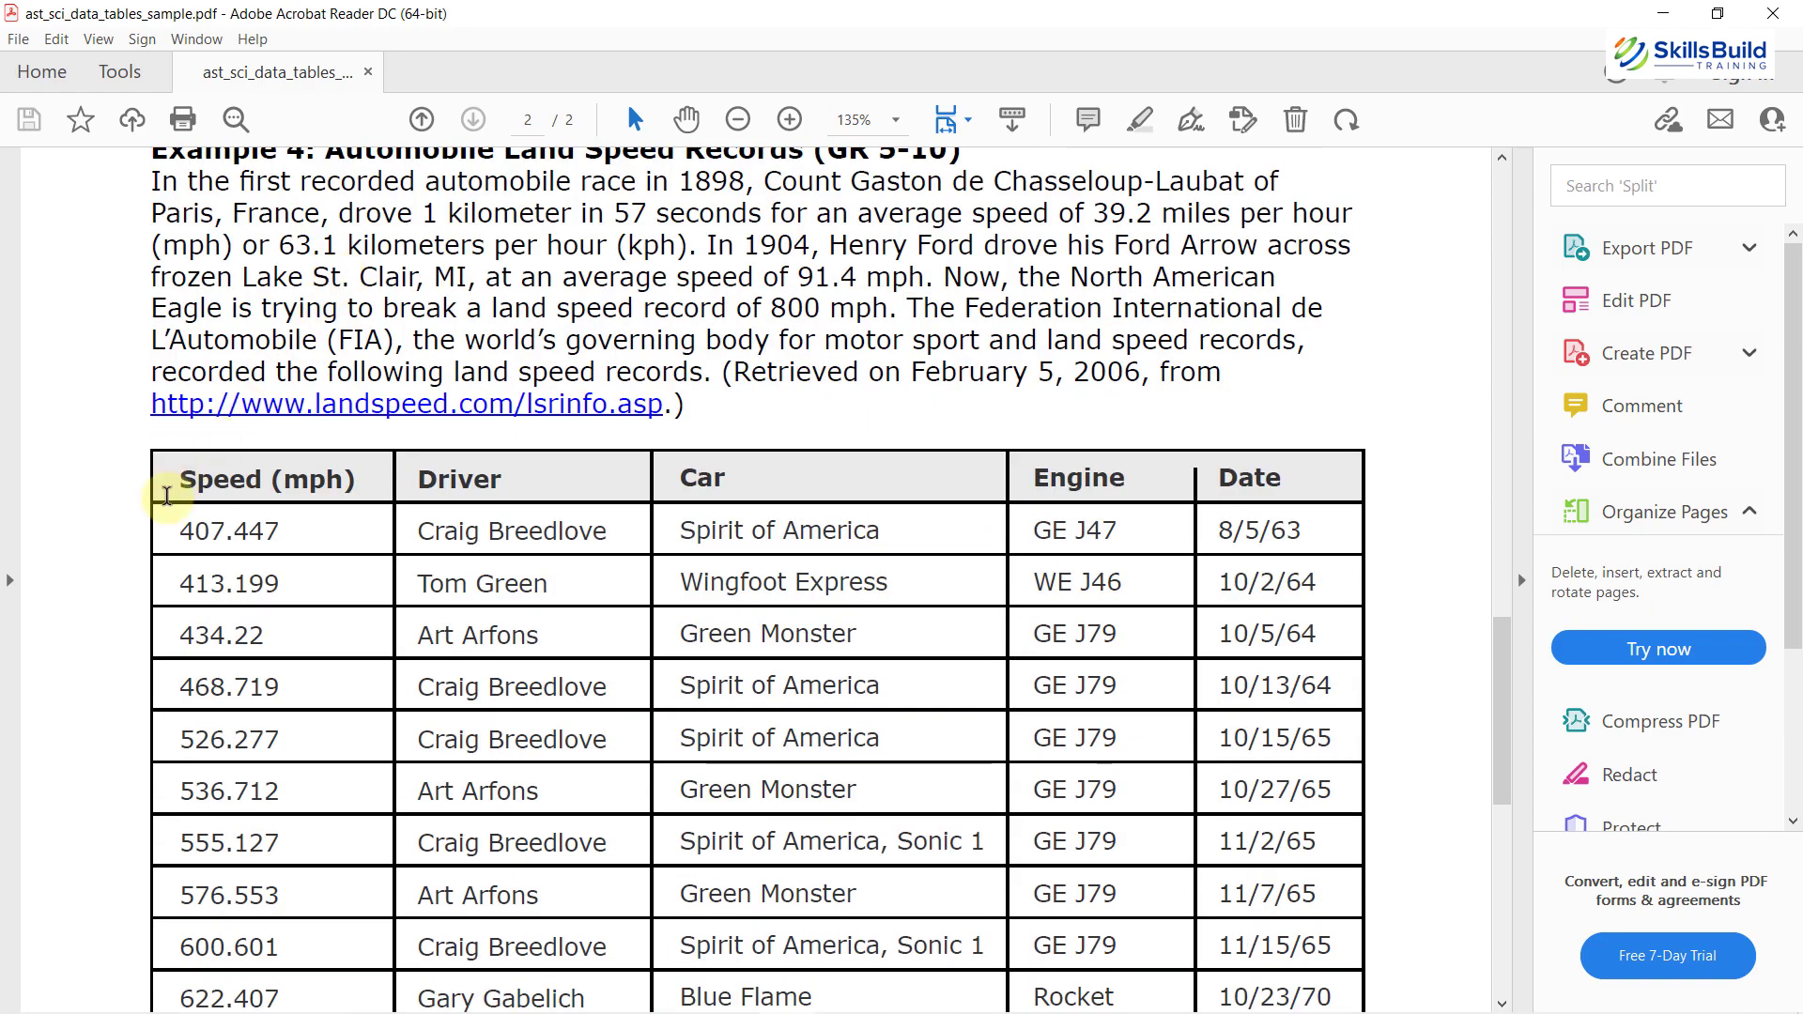
pyautogui.scroll(-6, 167, 493)
pyautogui.scroll(-3, 168, 495)
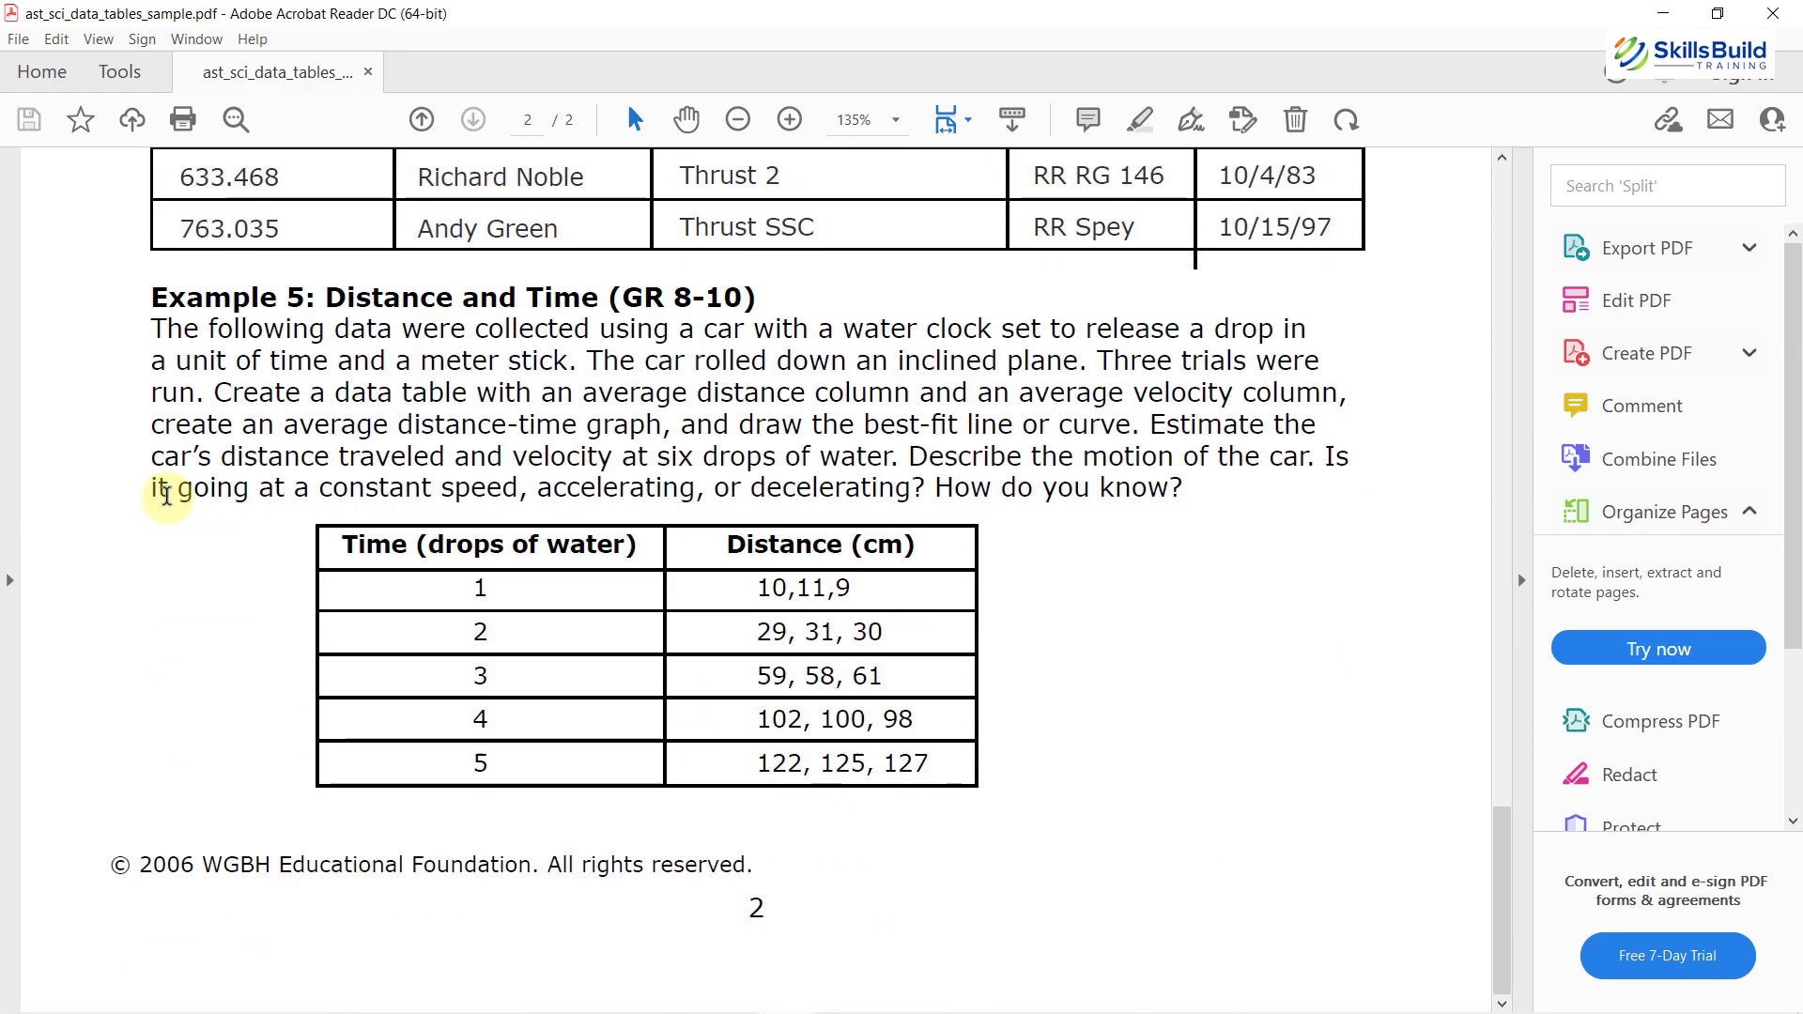
pyautogui.scroll(3, 167, 493)
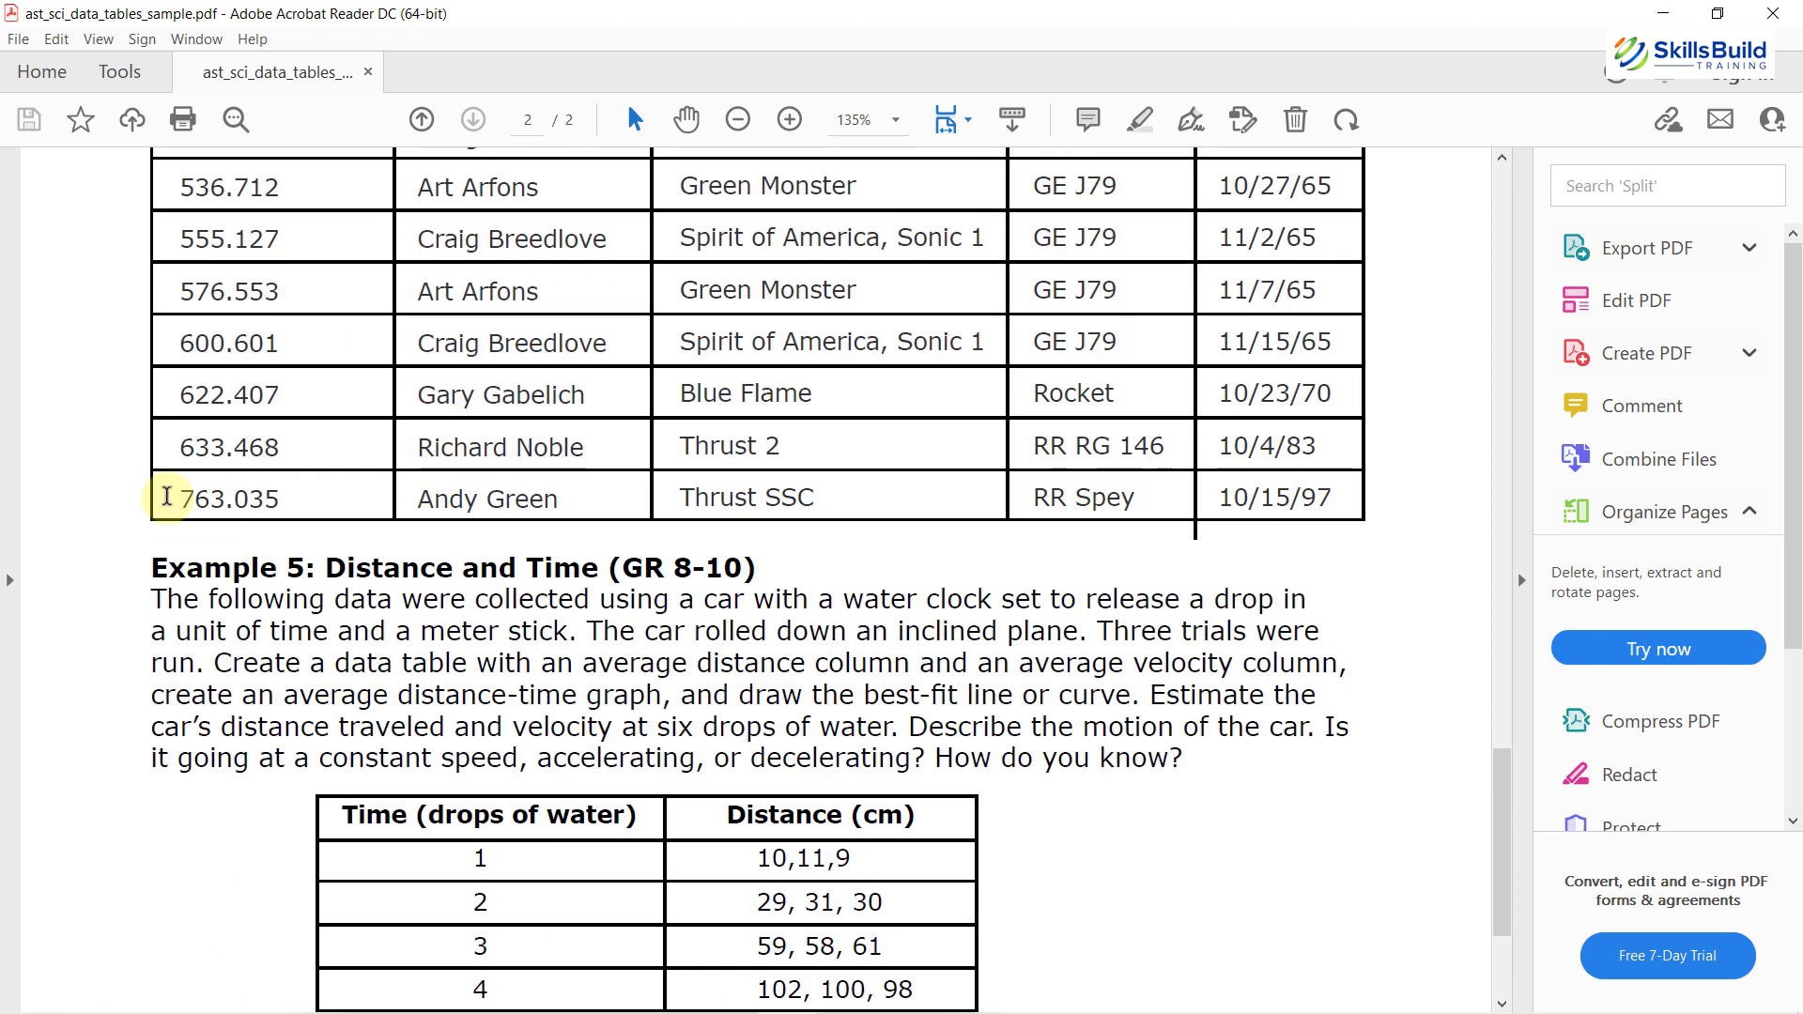
pyautogui.scroll(4, 161, 395)
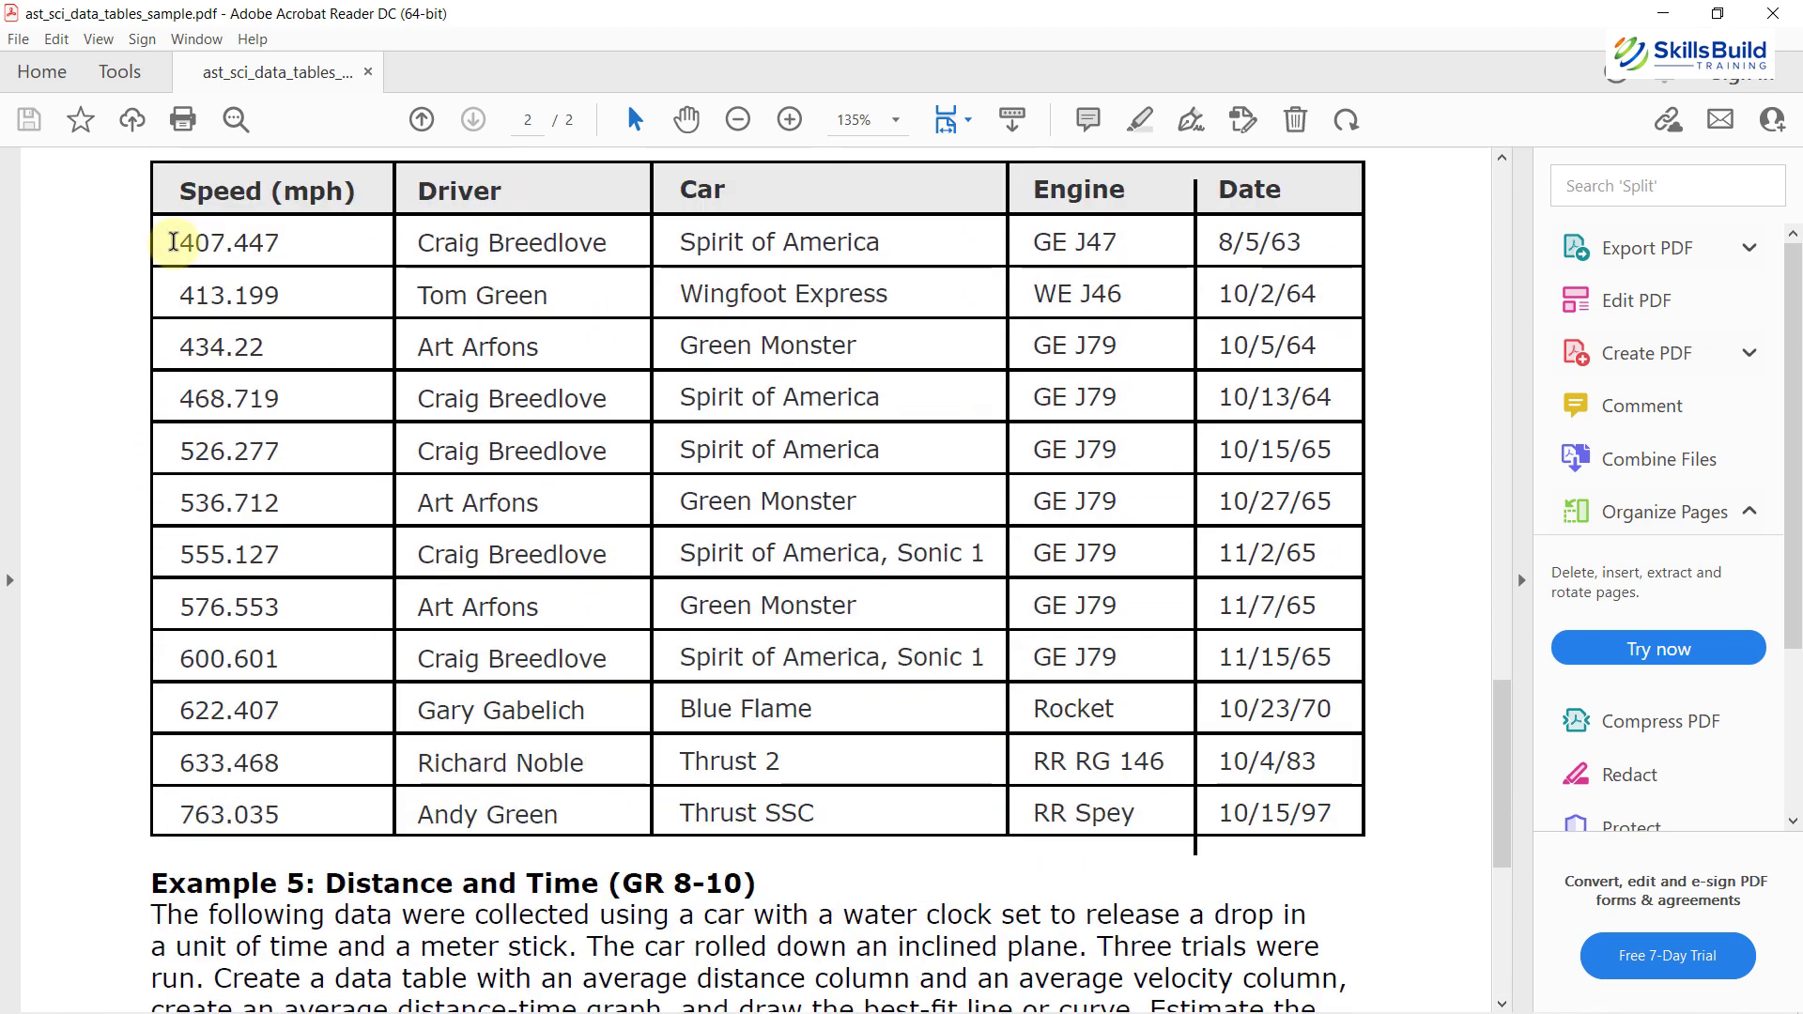
# Try pasting the land speed record rows copied from the PDF into Excel's Sheet4 at cell A16, and undo the paste
pyautogui.moveTo(174, 242); pyautogui.dragTo(1317, 810)
pyautogui.hotkey('alt', 'Tab')
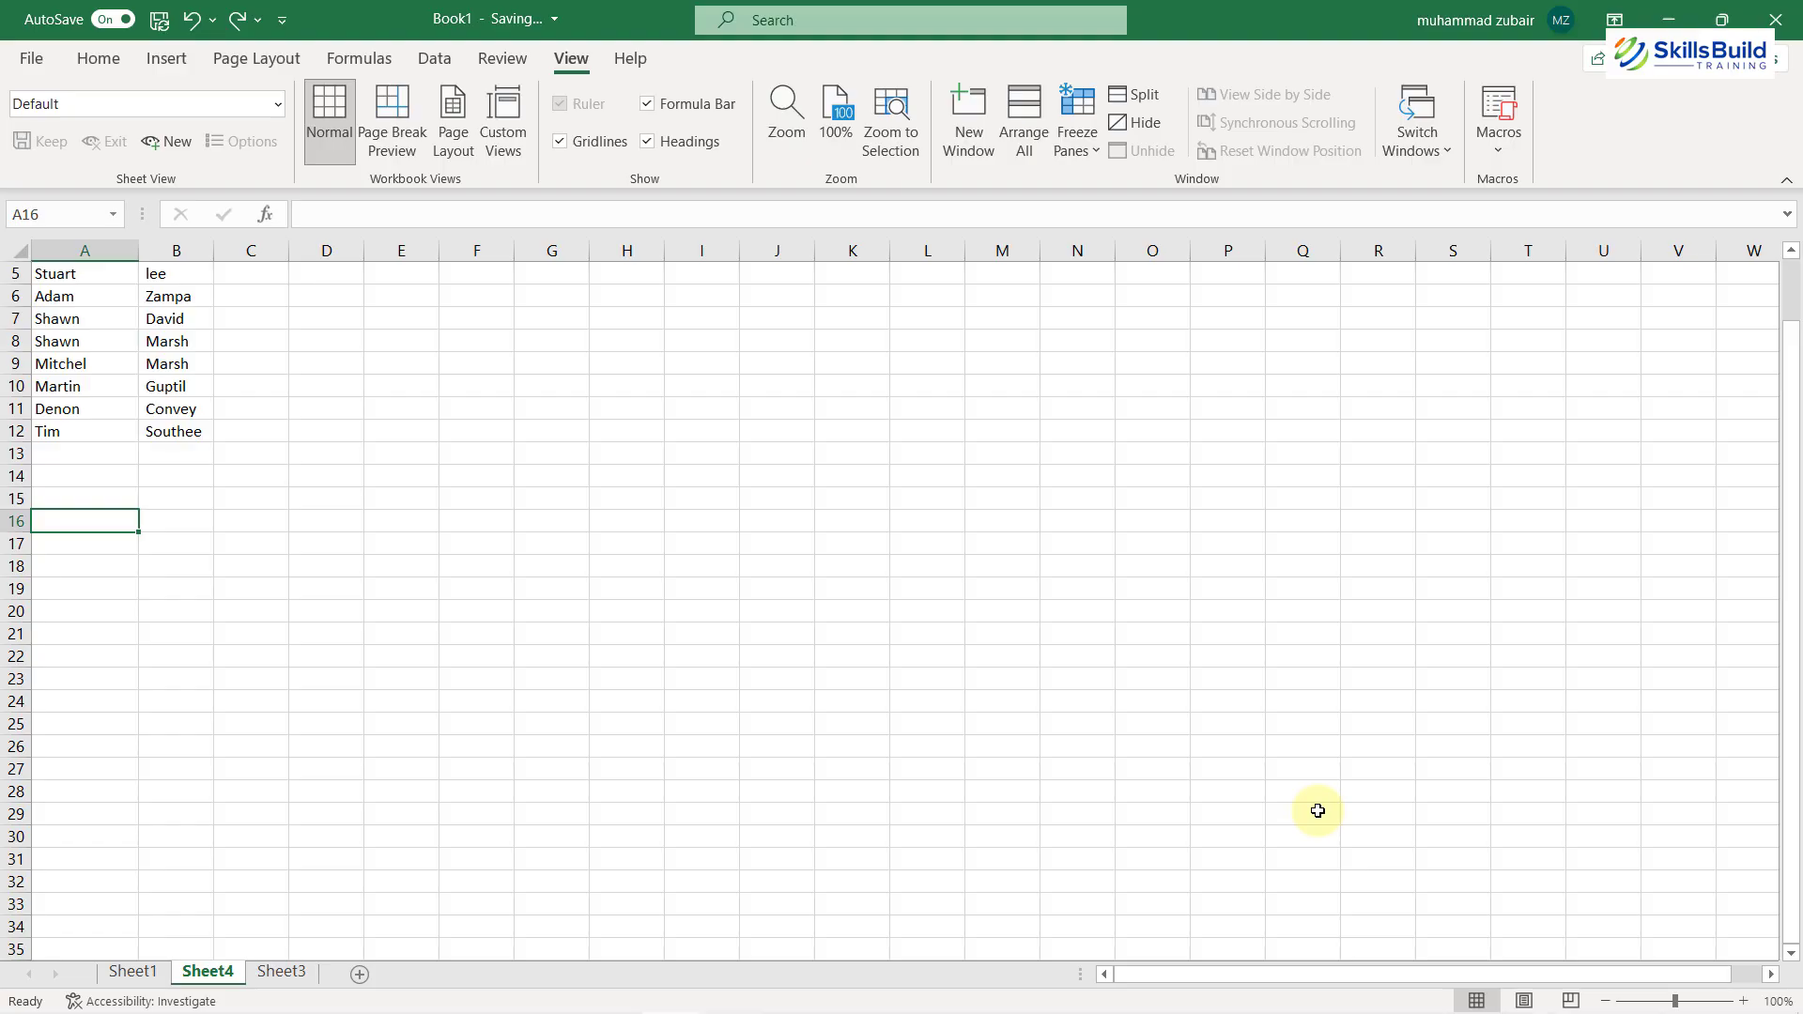
pyautogui.hotkey('ctrl', 'v')
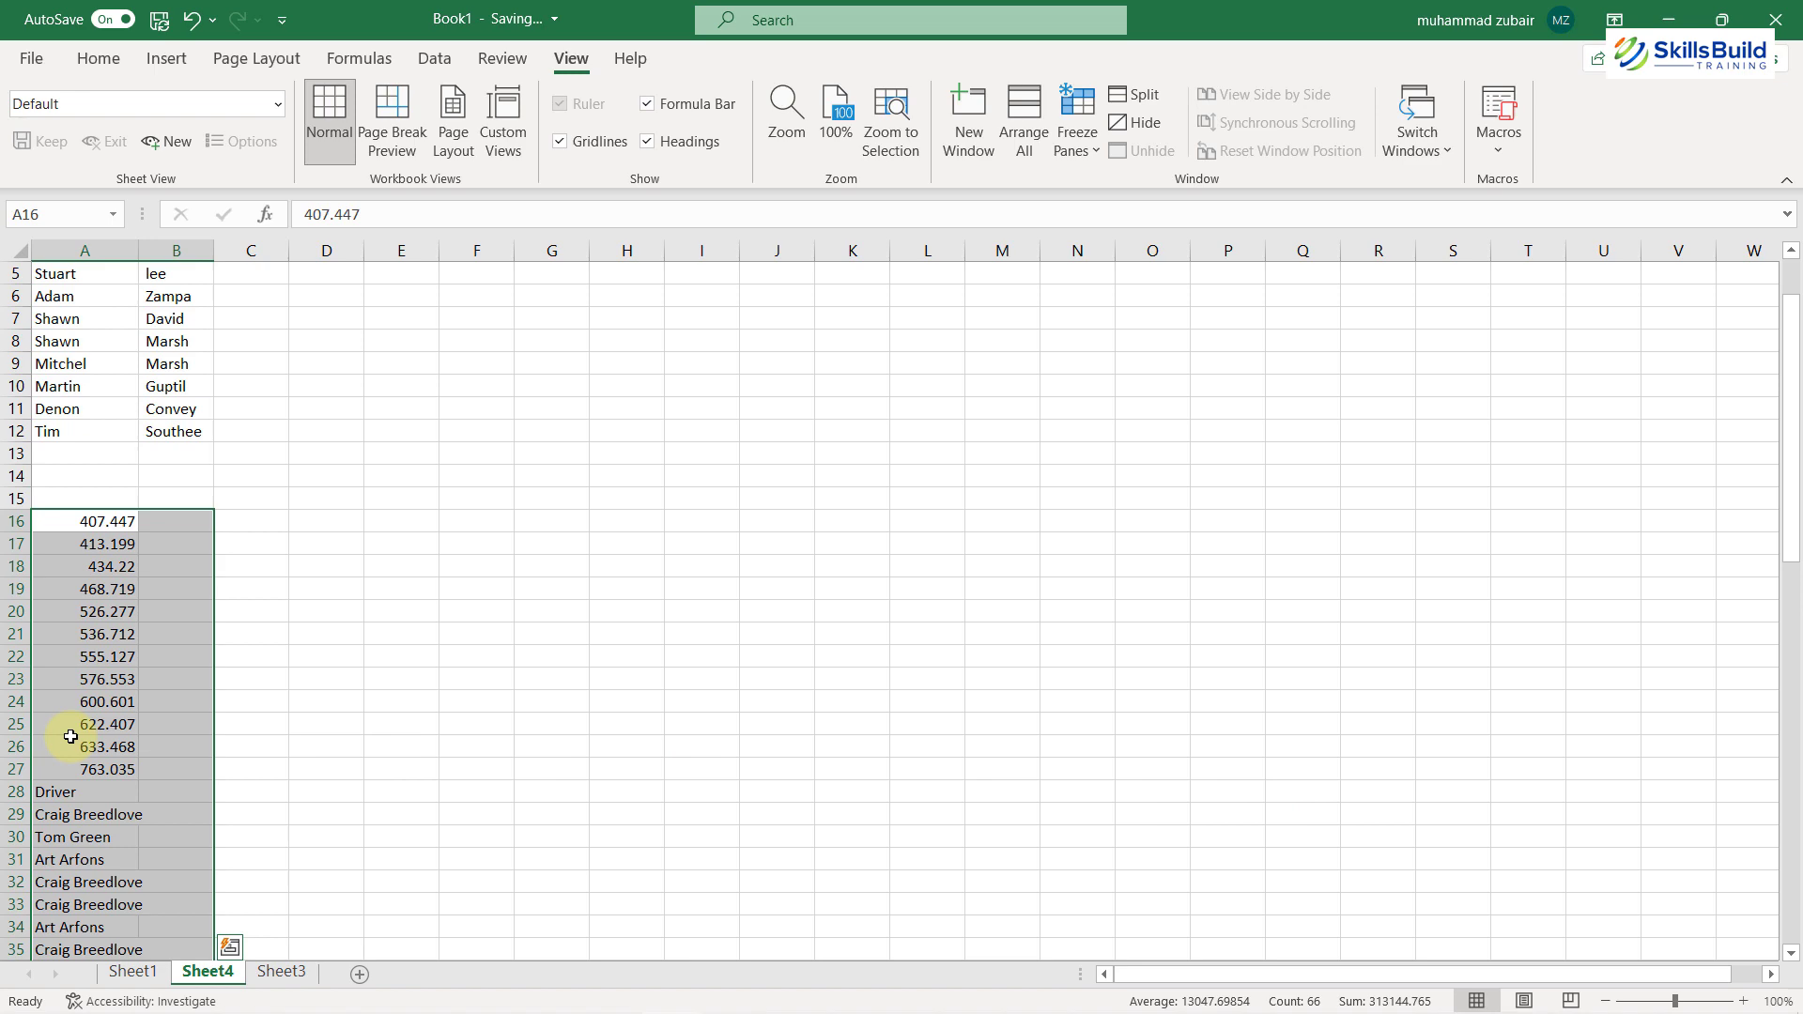
pyautogui.hotkey('ctrl', 'z')
# Start a data import from a PDF file and choose ast_sci_data_tables_sample in the Documents folder under Downloads
pyautogui.click(434, 58)
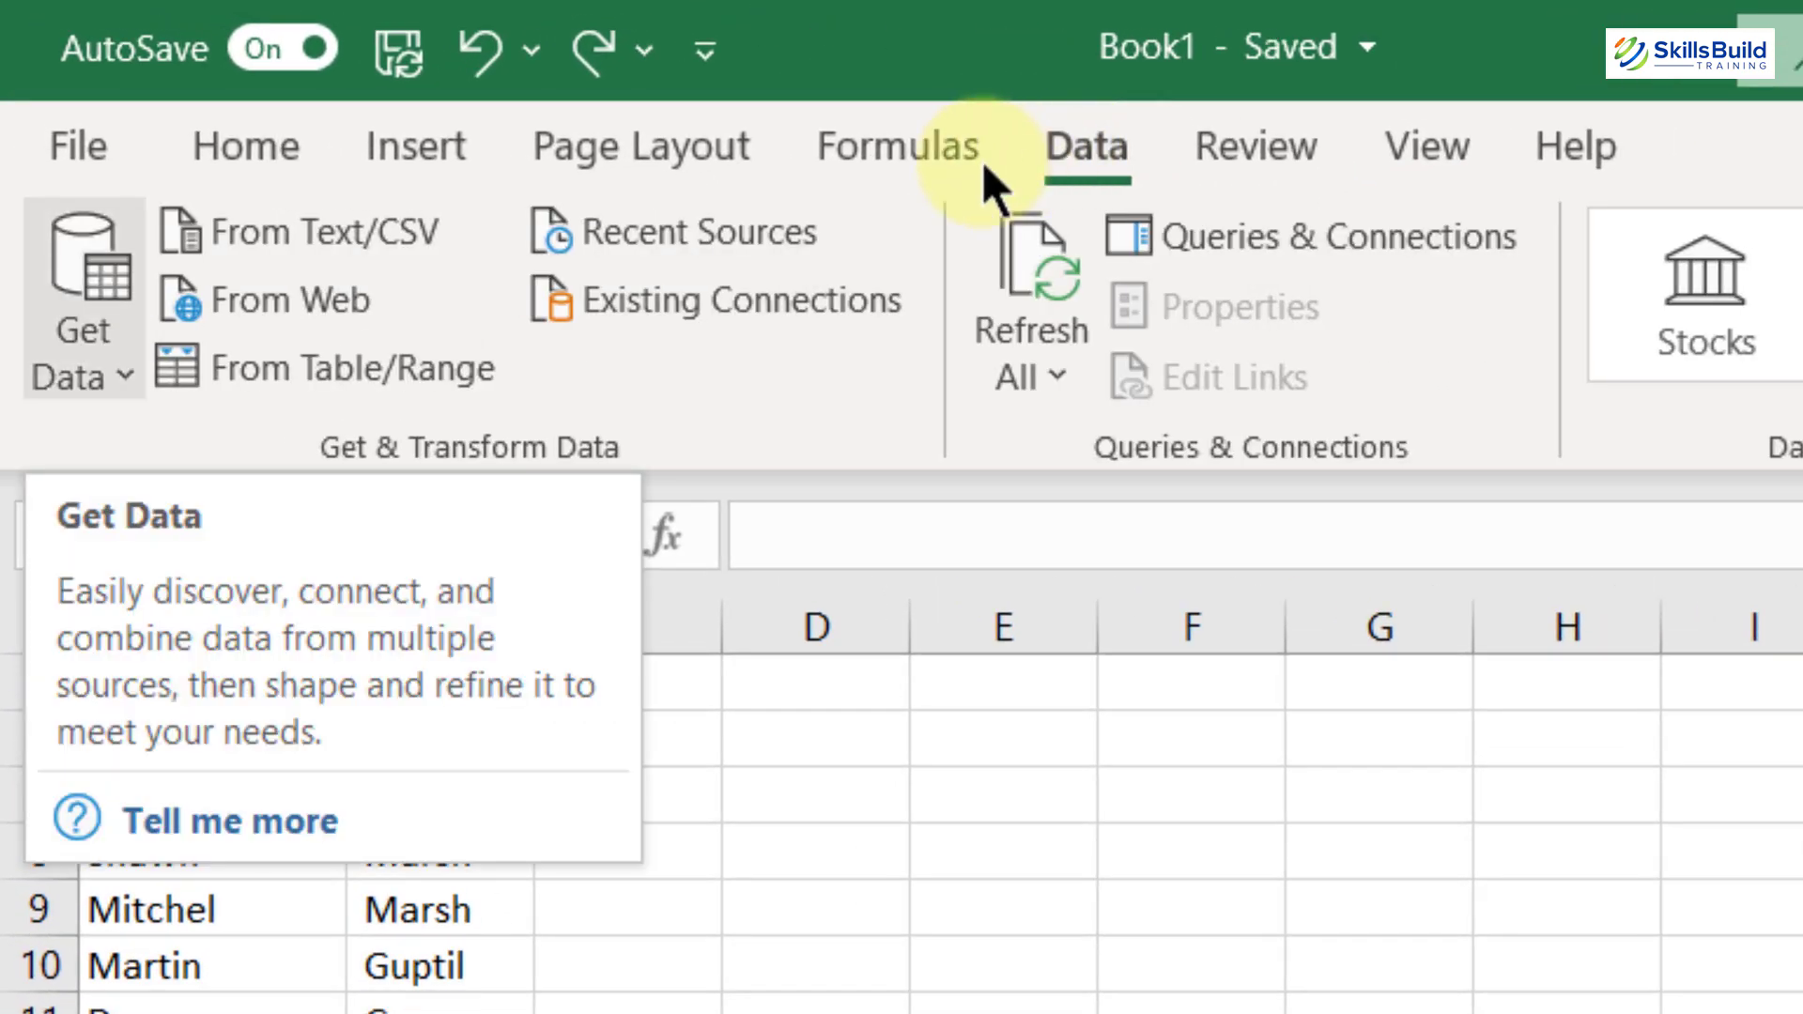
pyautogui.click(130, 380)
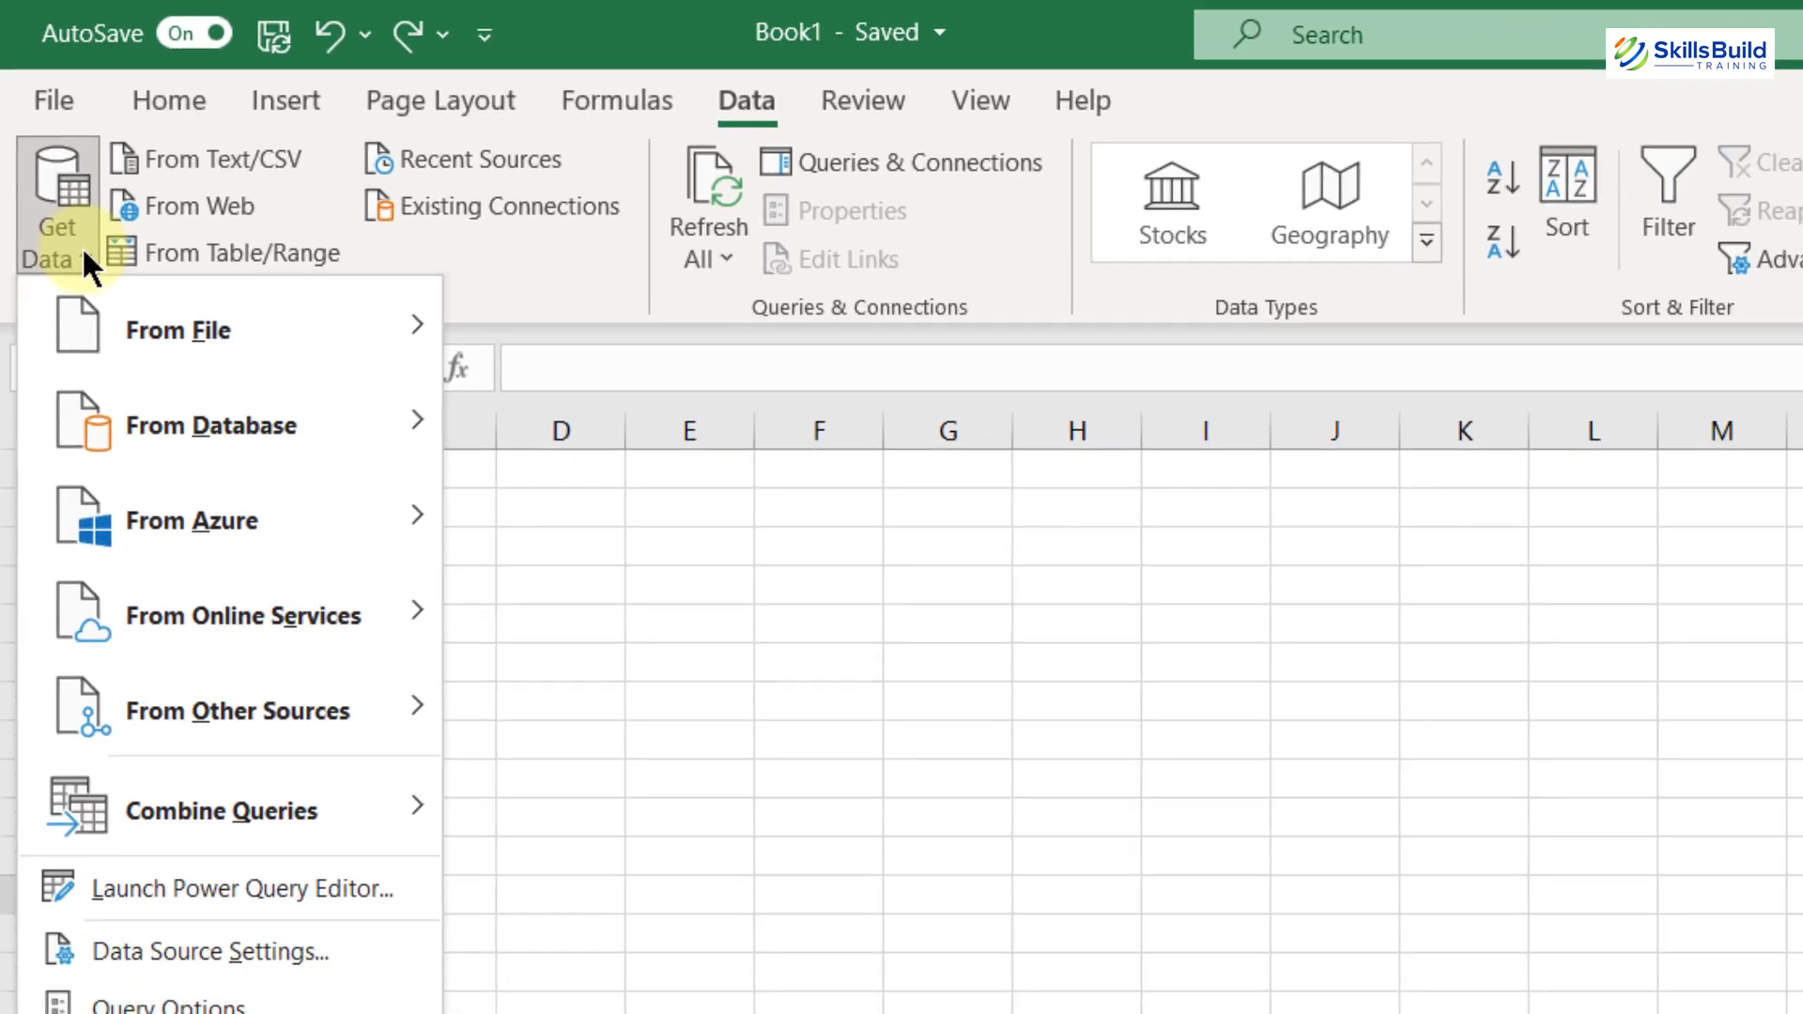
pyautogui.press('Down')
pyautogui.press('Down')
pyautogui.press('Down')
pyautogui.press('Down')
pyautogui.press('Down')
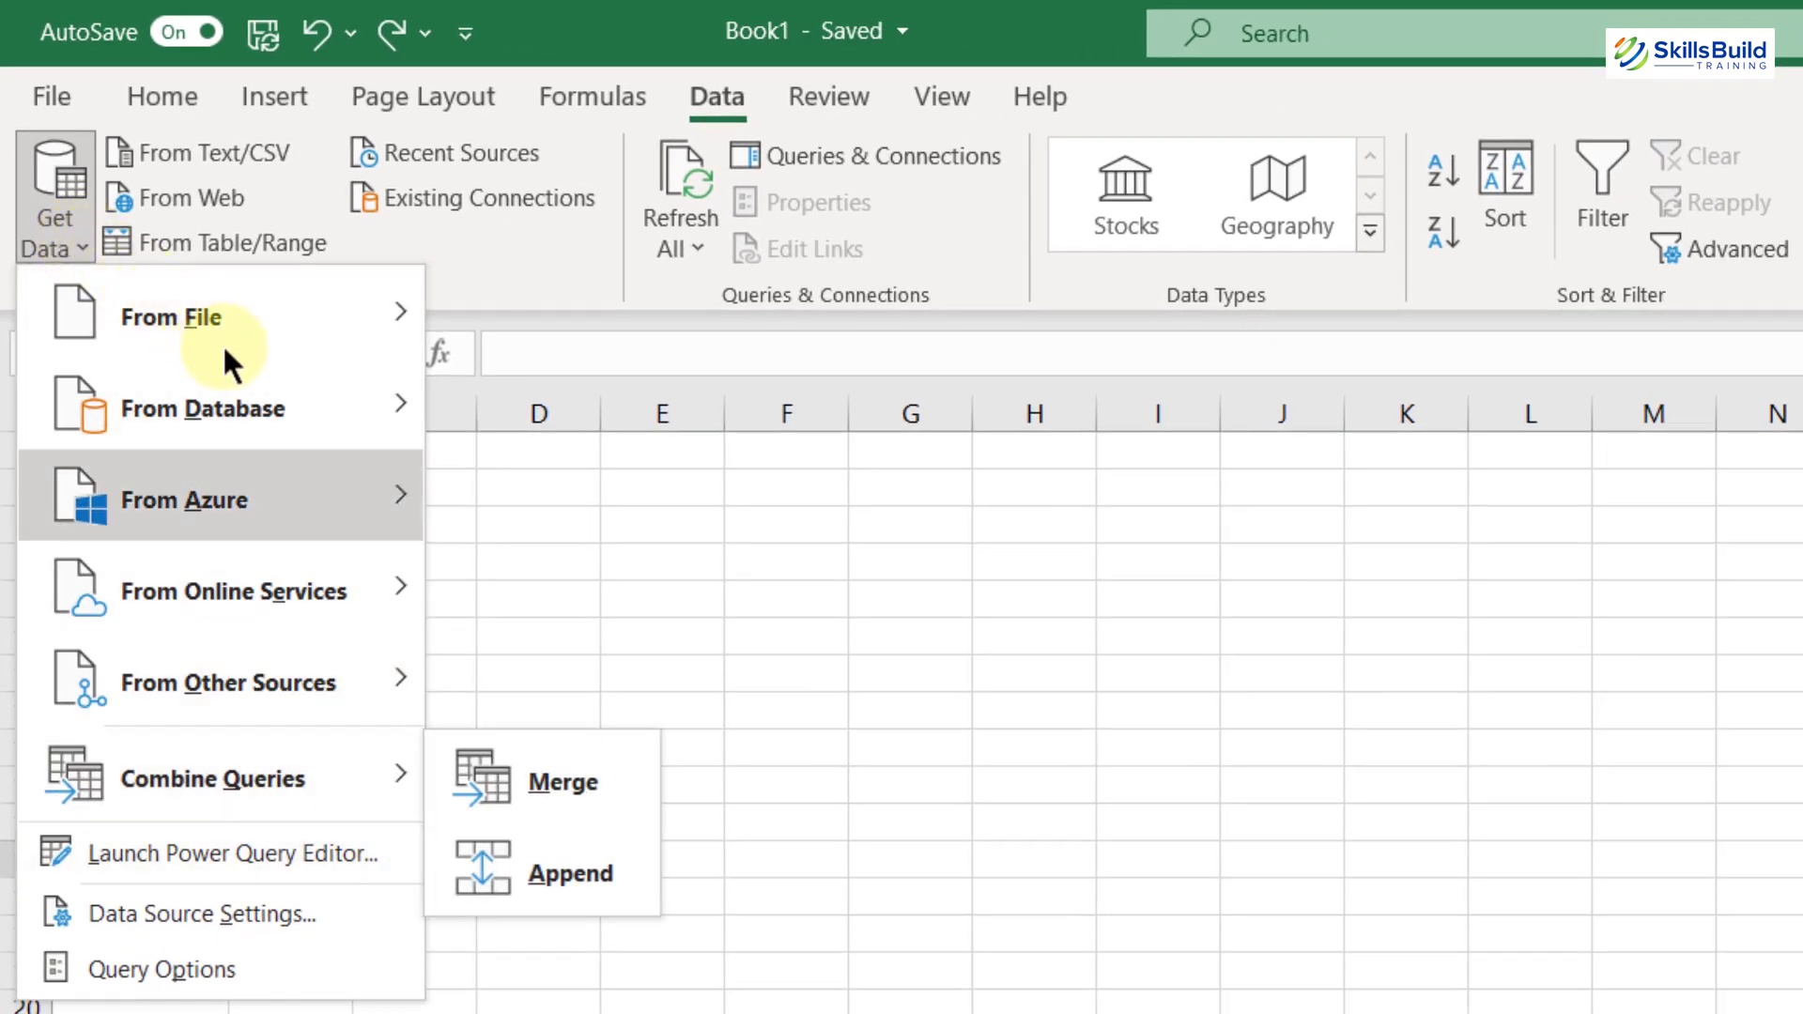
pyautogui.moveTo(225, 346)
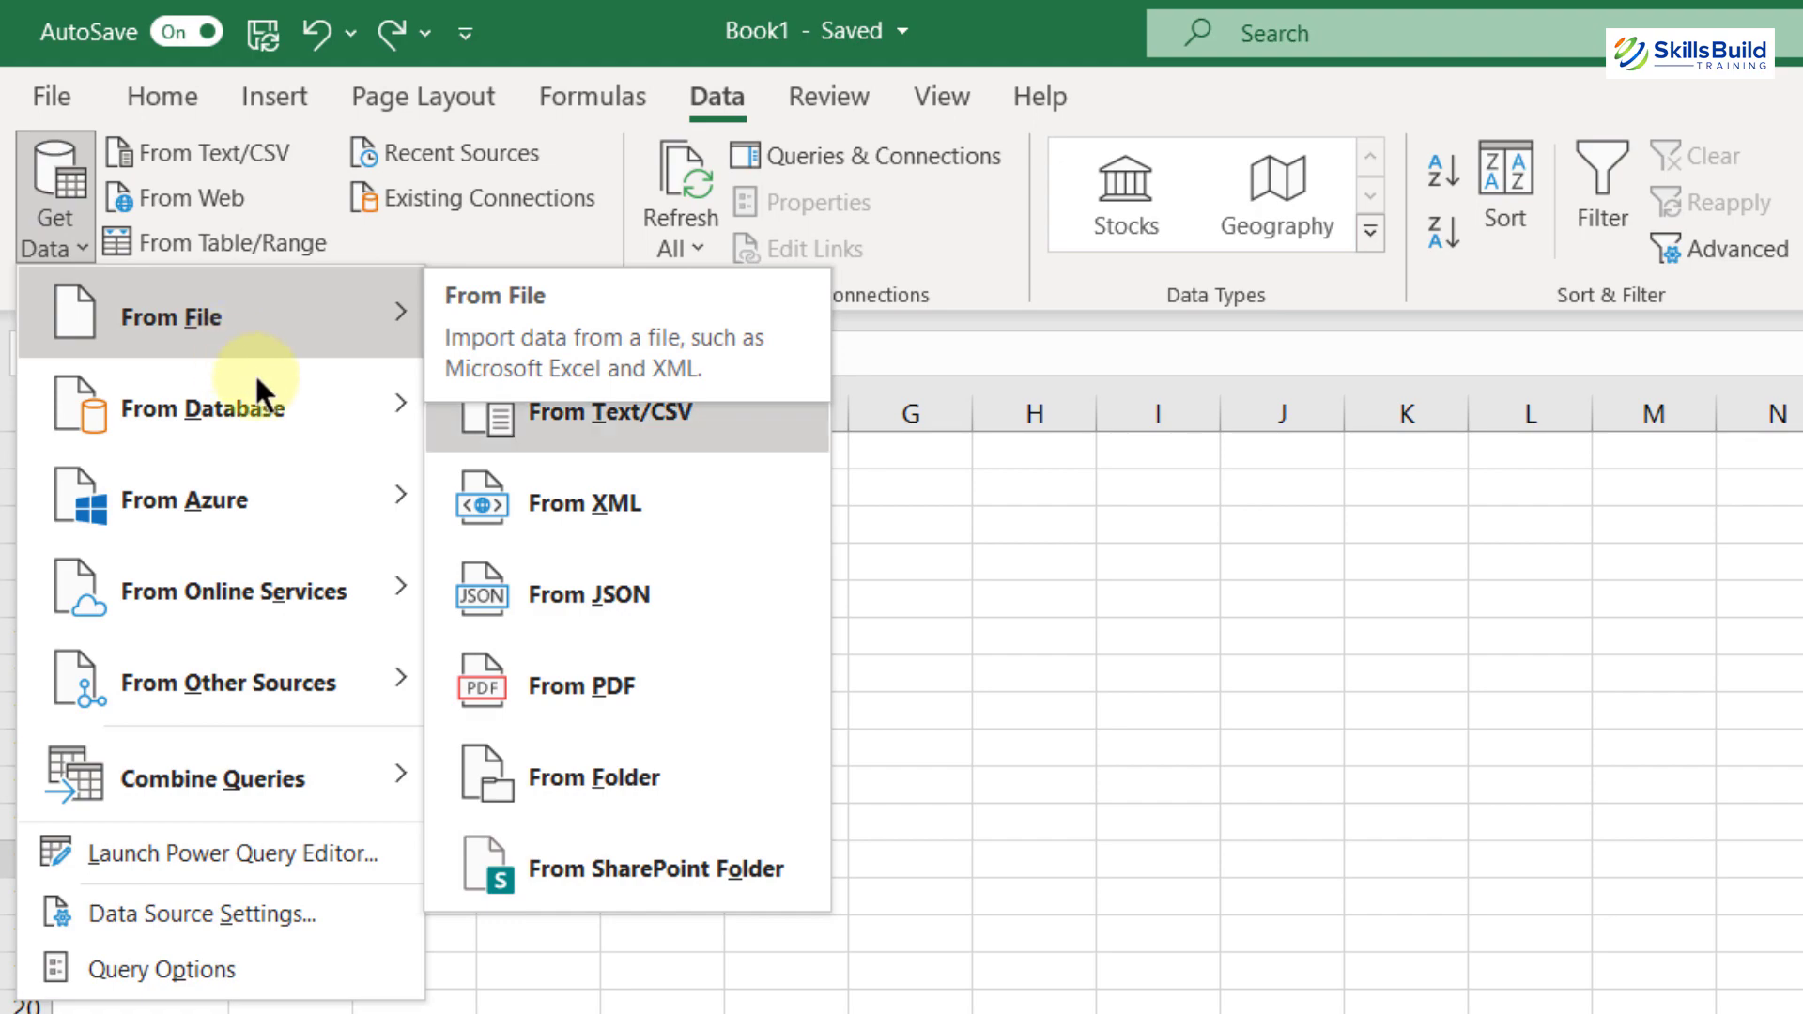
pyautogui.click(591, 686)
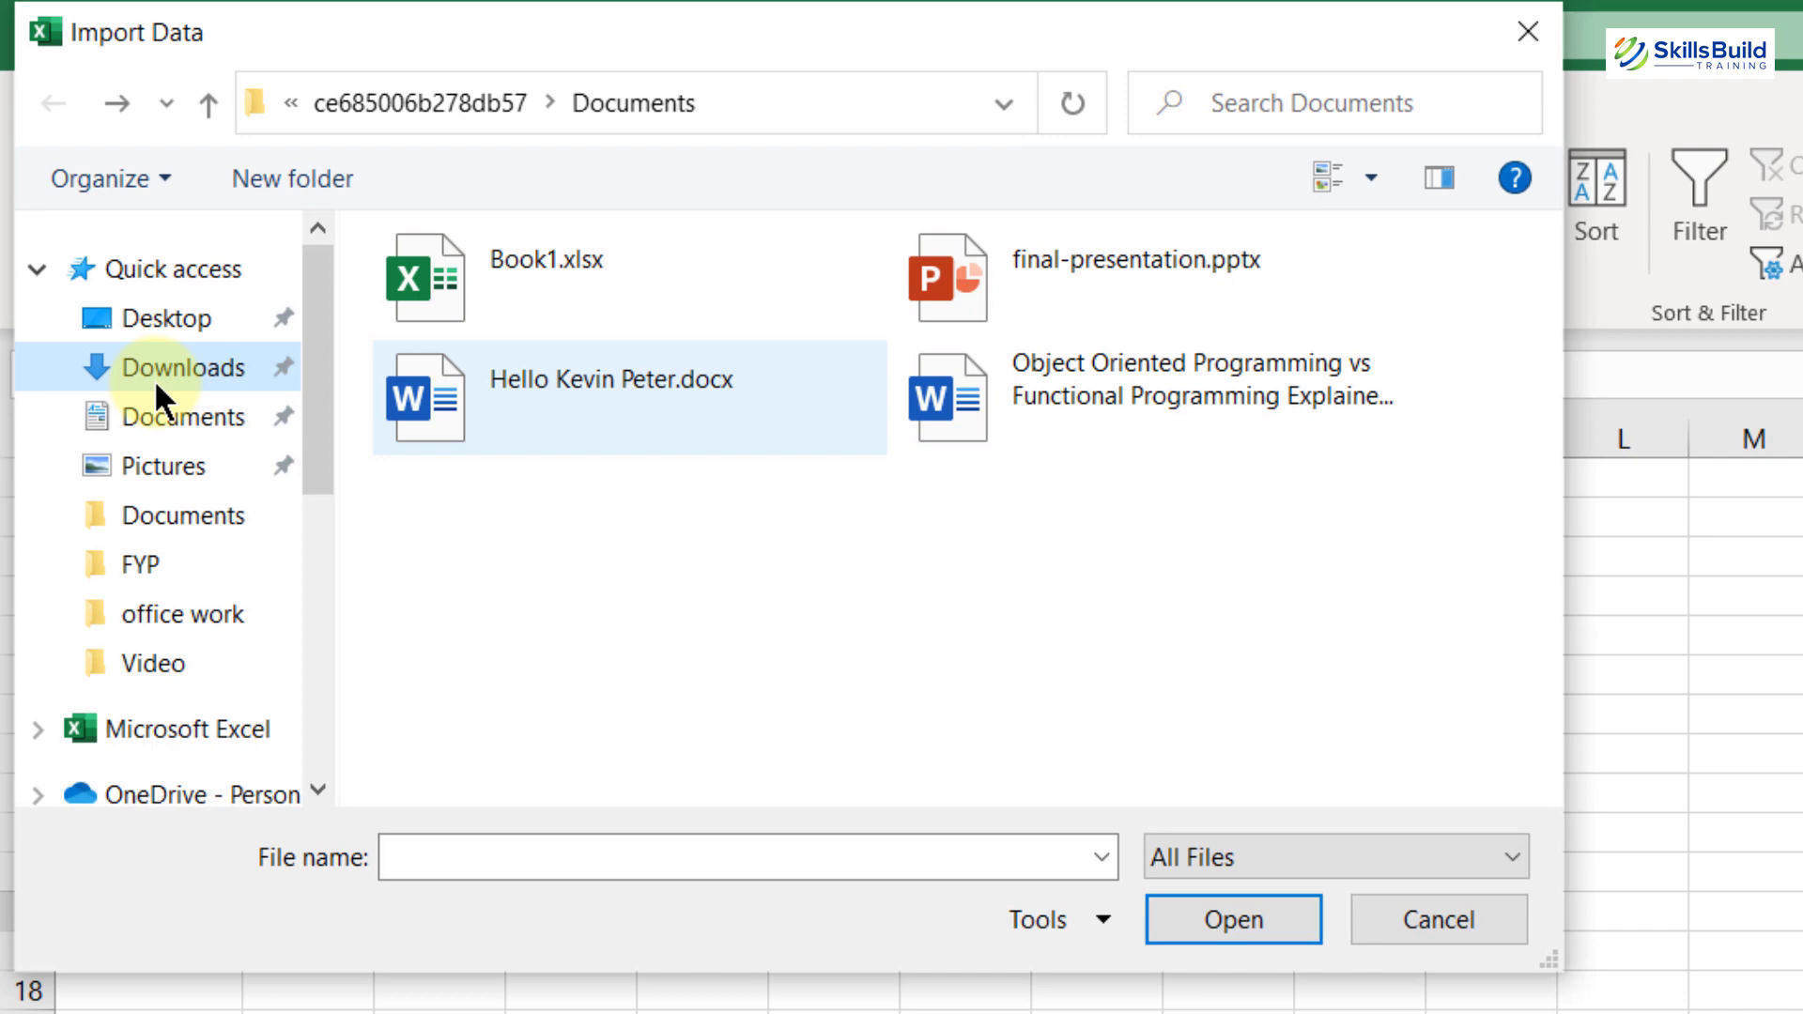
pyautogui.click(155, 375)
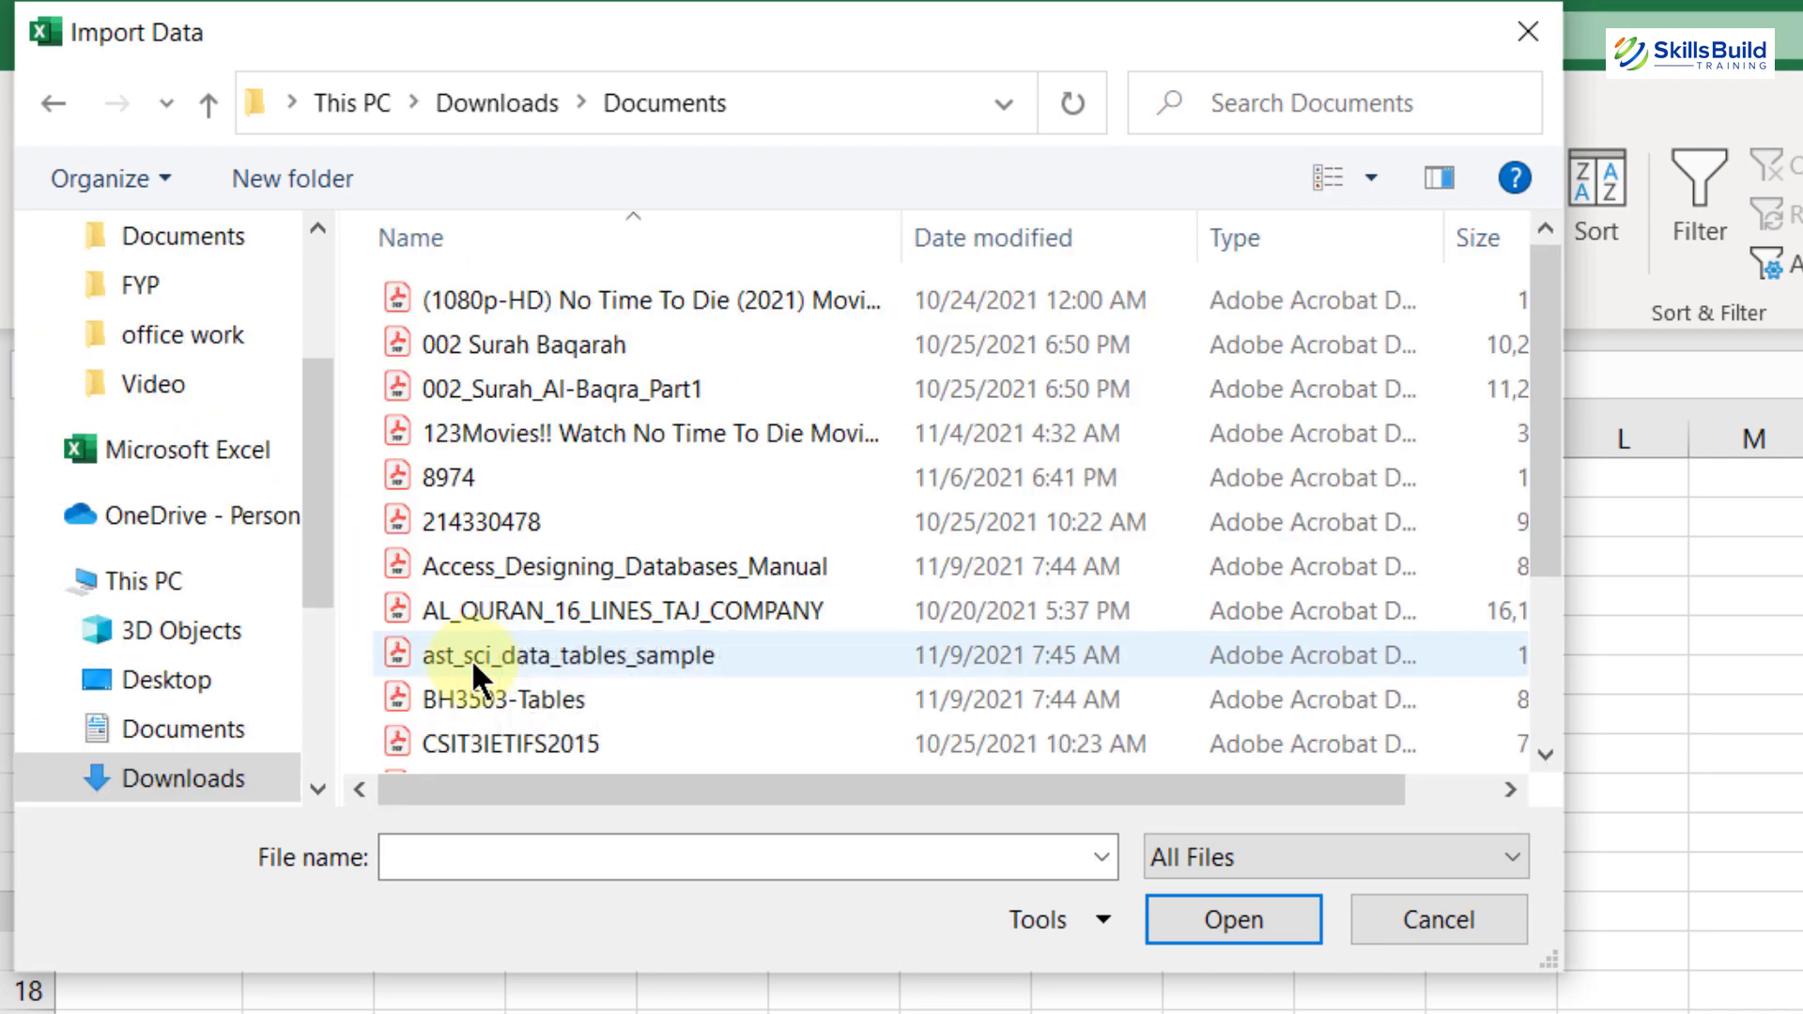
pyautogui.doubleClick(472, 657)
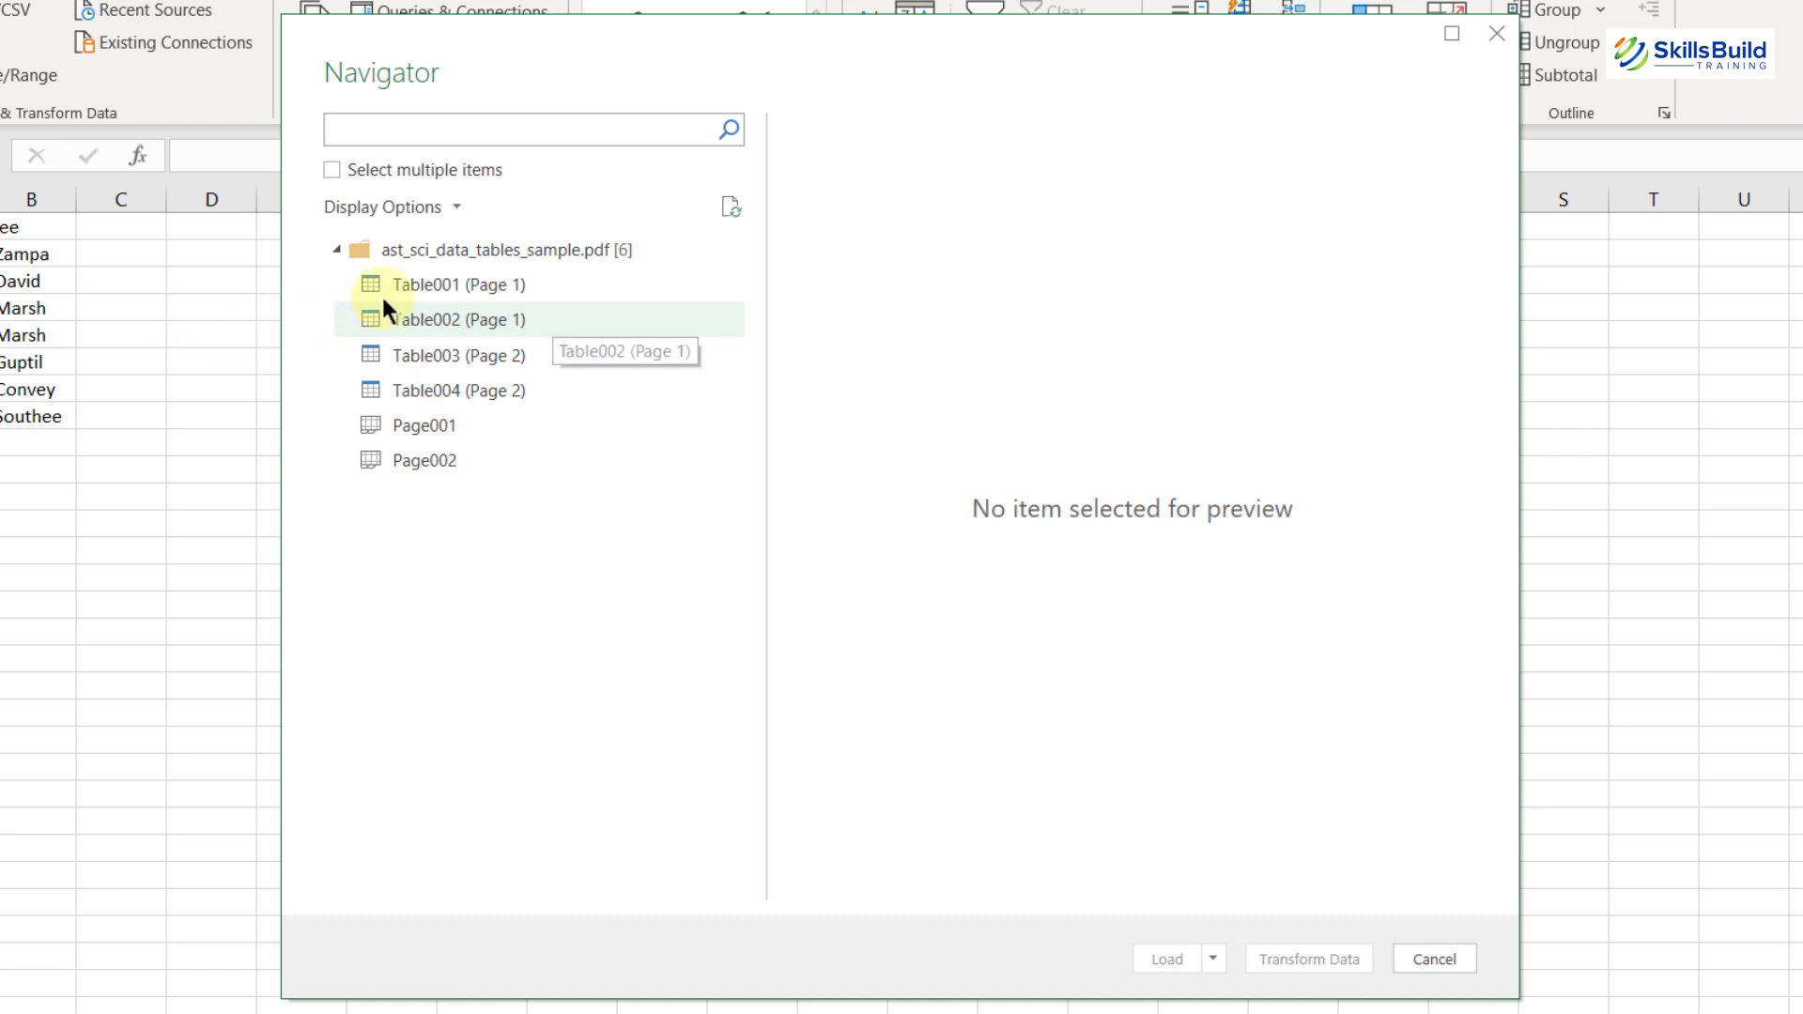
# Preview the four tables detected in the PDF and load Table003 (Page 2) into the workbook
pyautogui.click(451, 281)
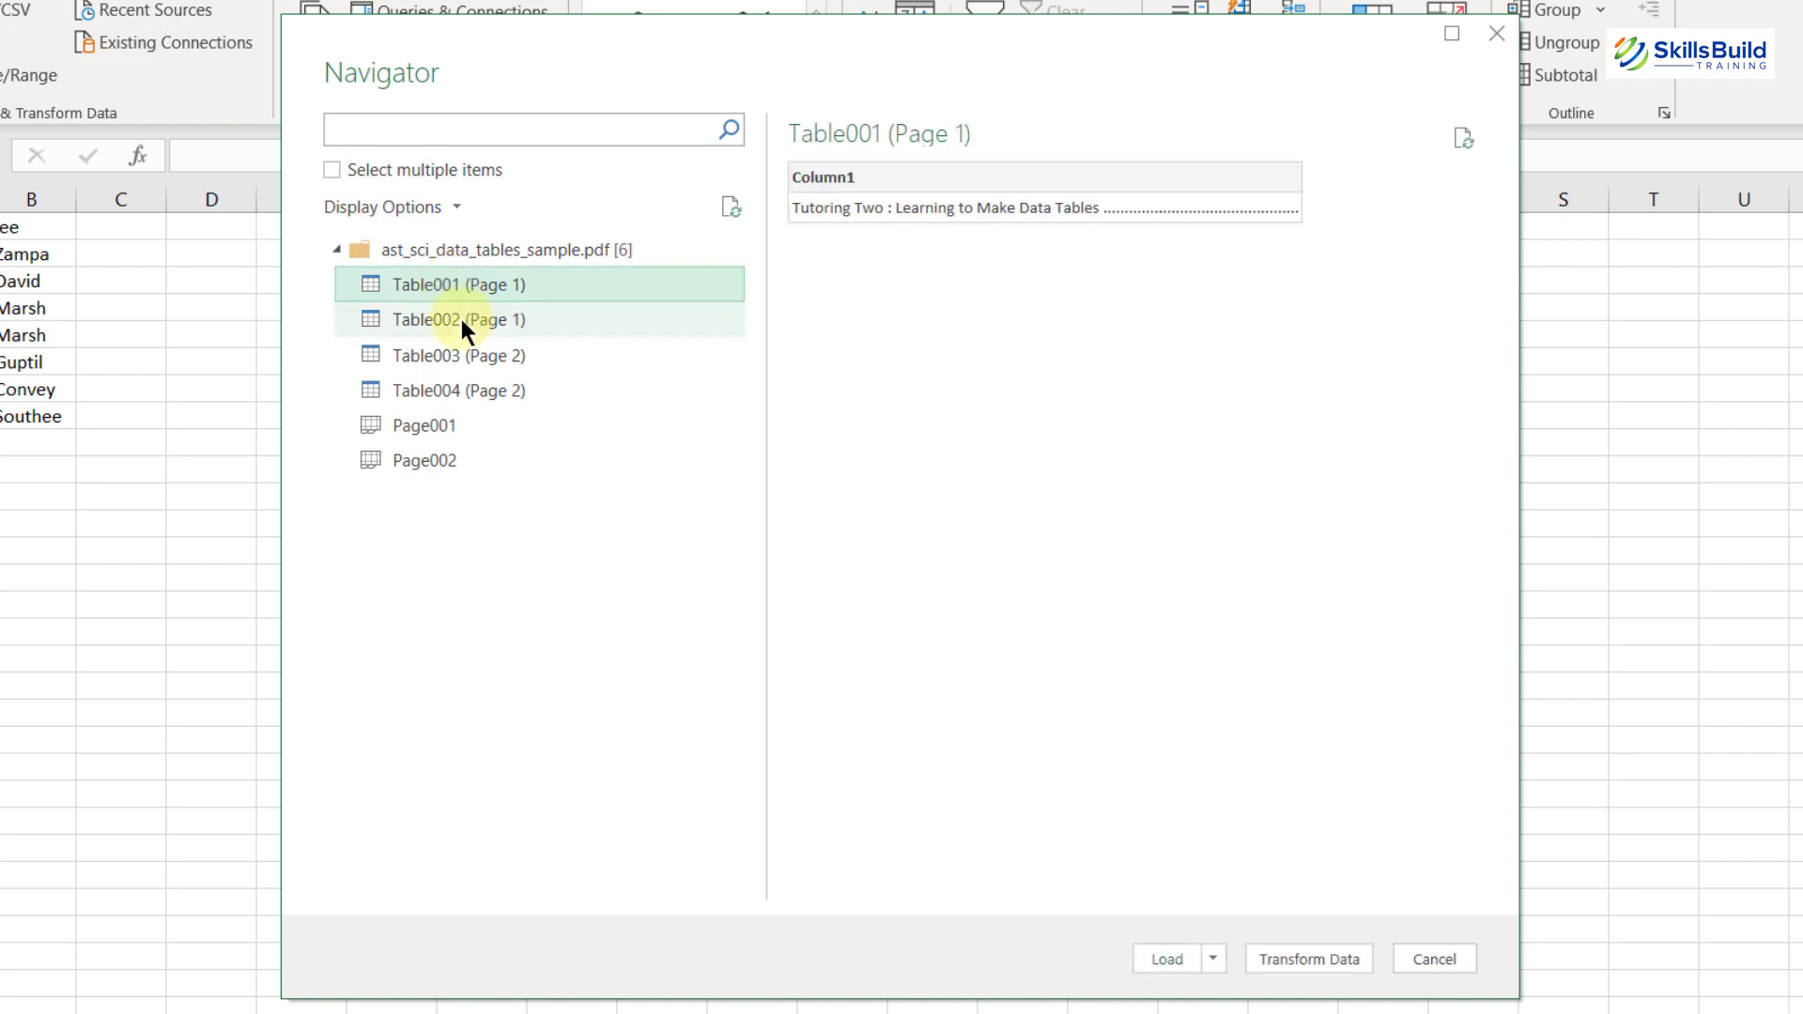
pyautogui.click(461, 320)
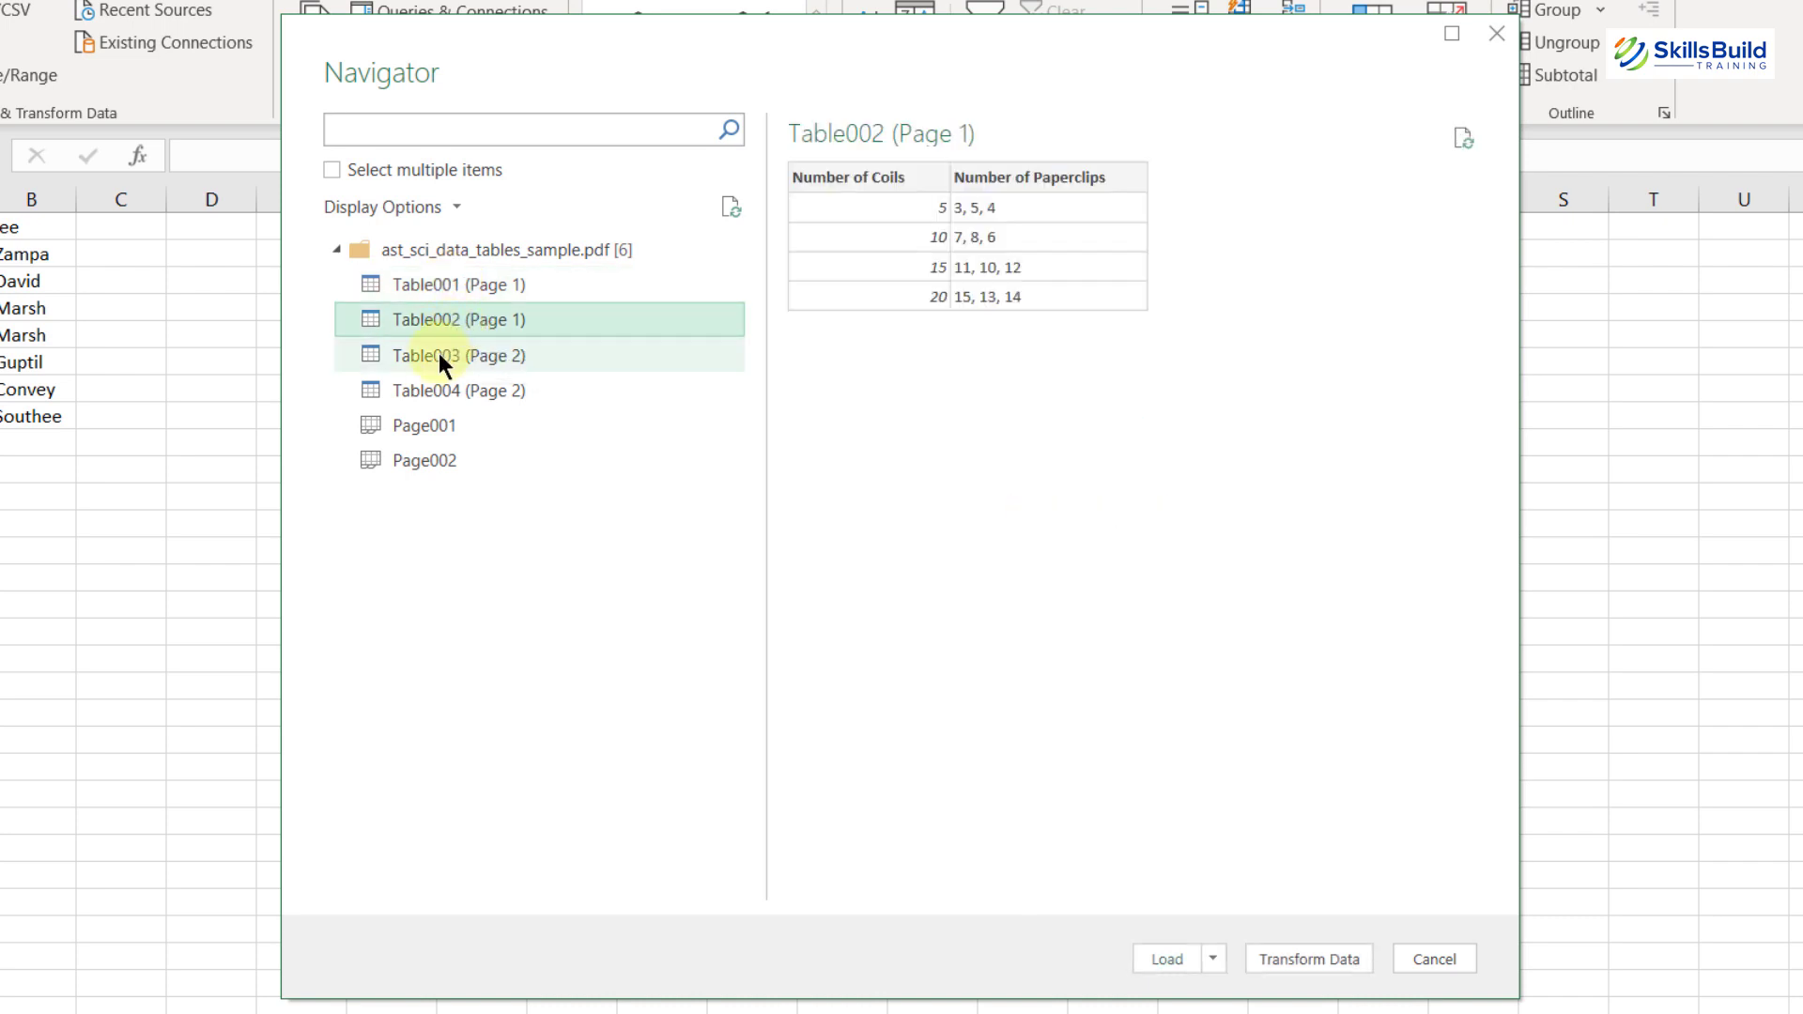
pyautogui.click(439, 356)
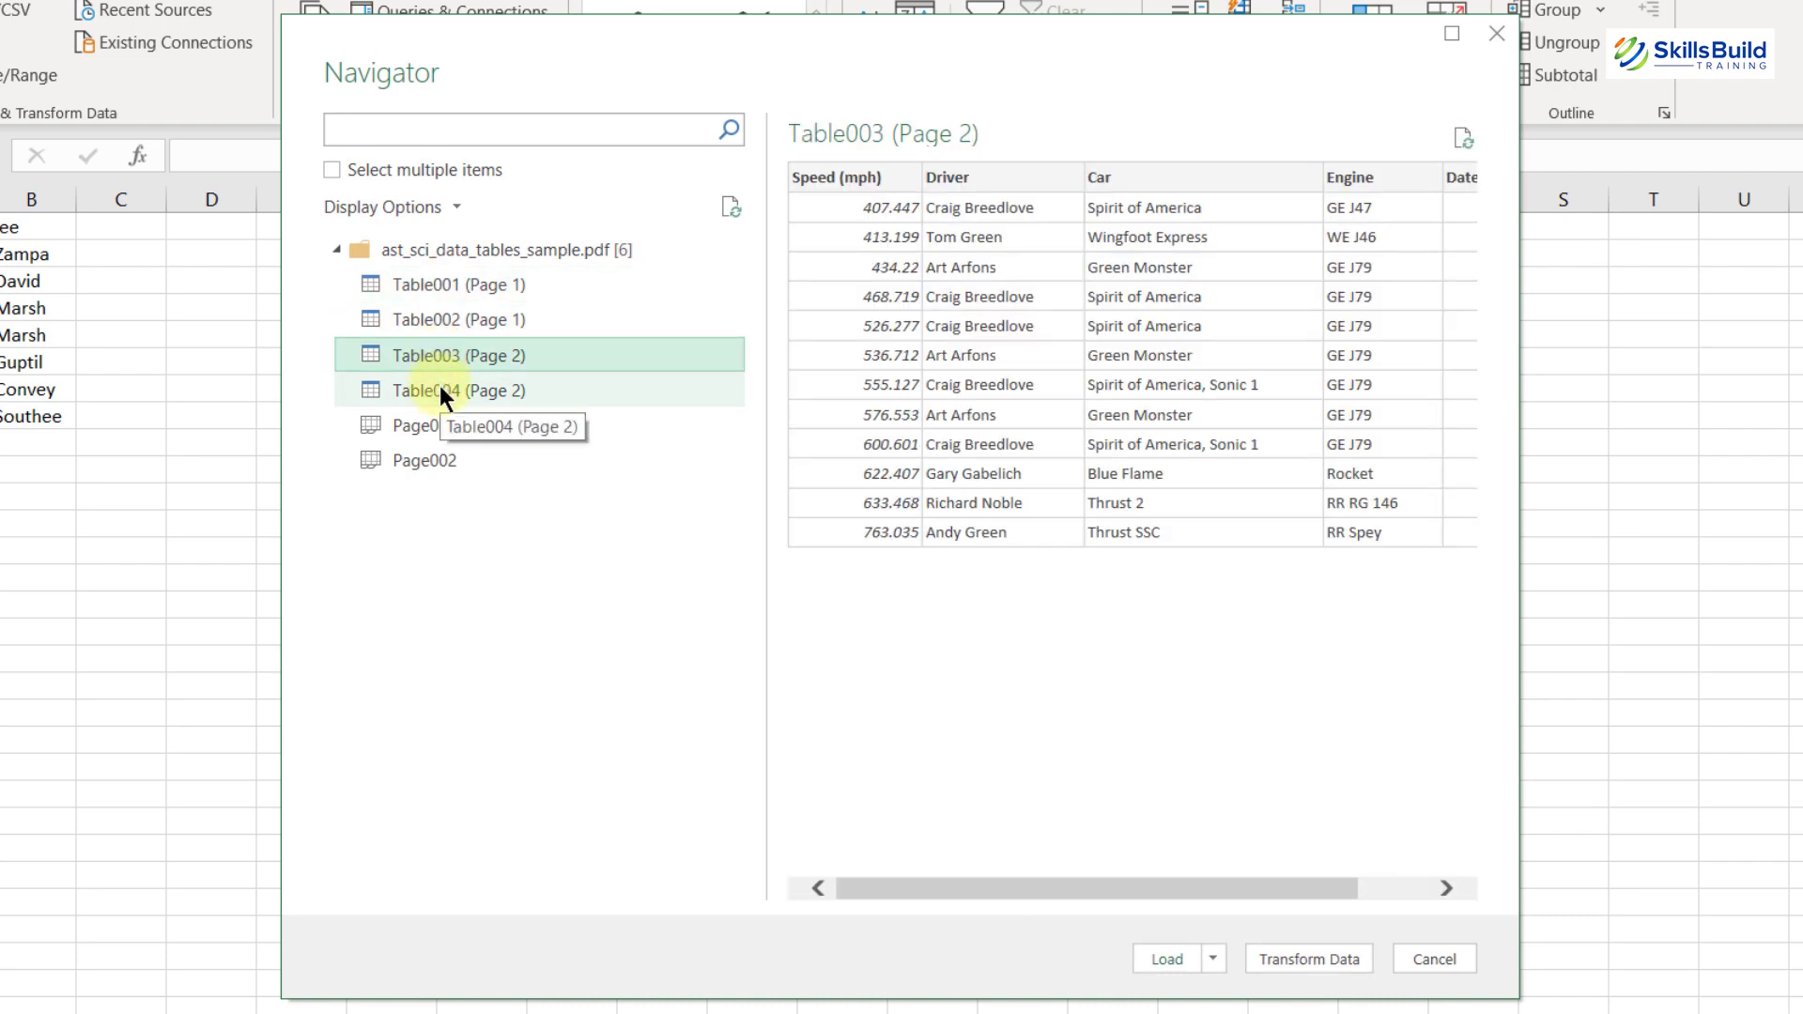
pyautogui.click(440, 387)
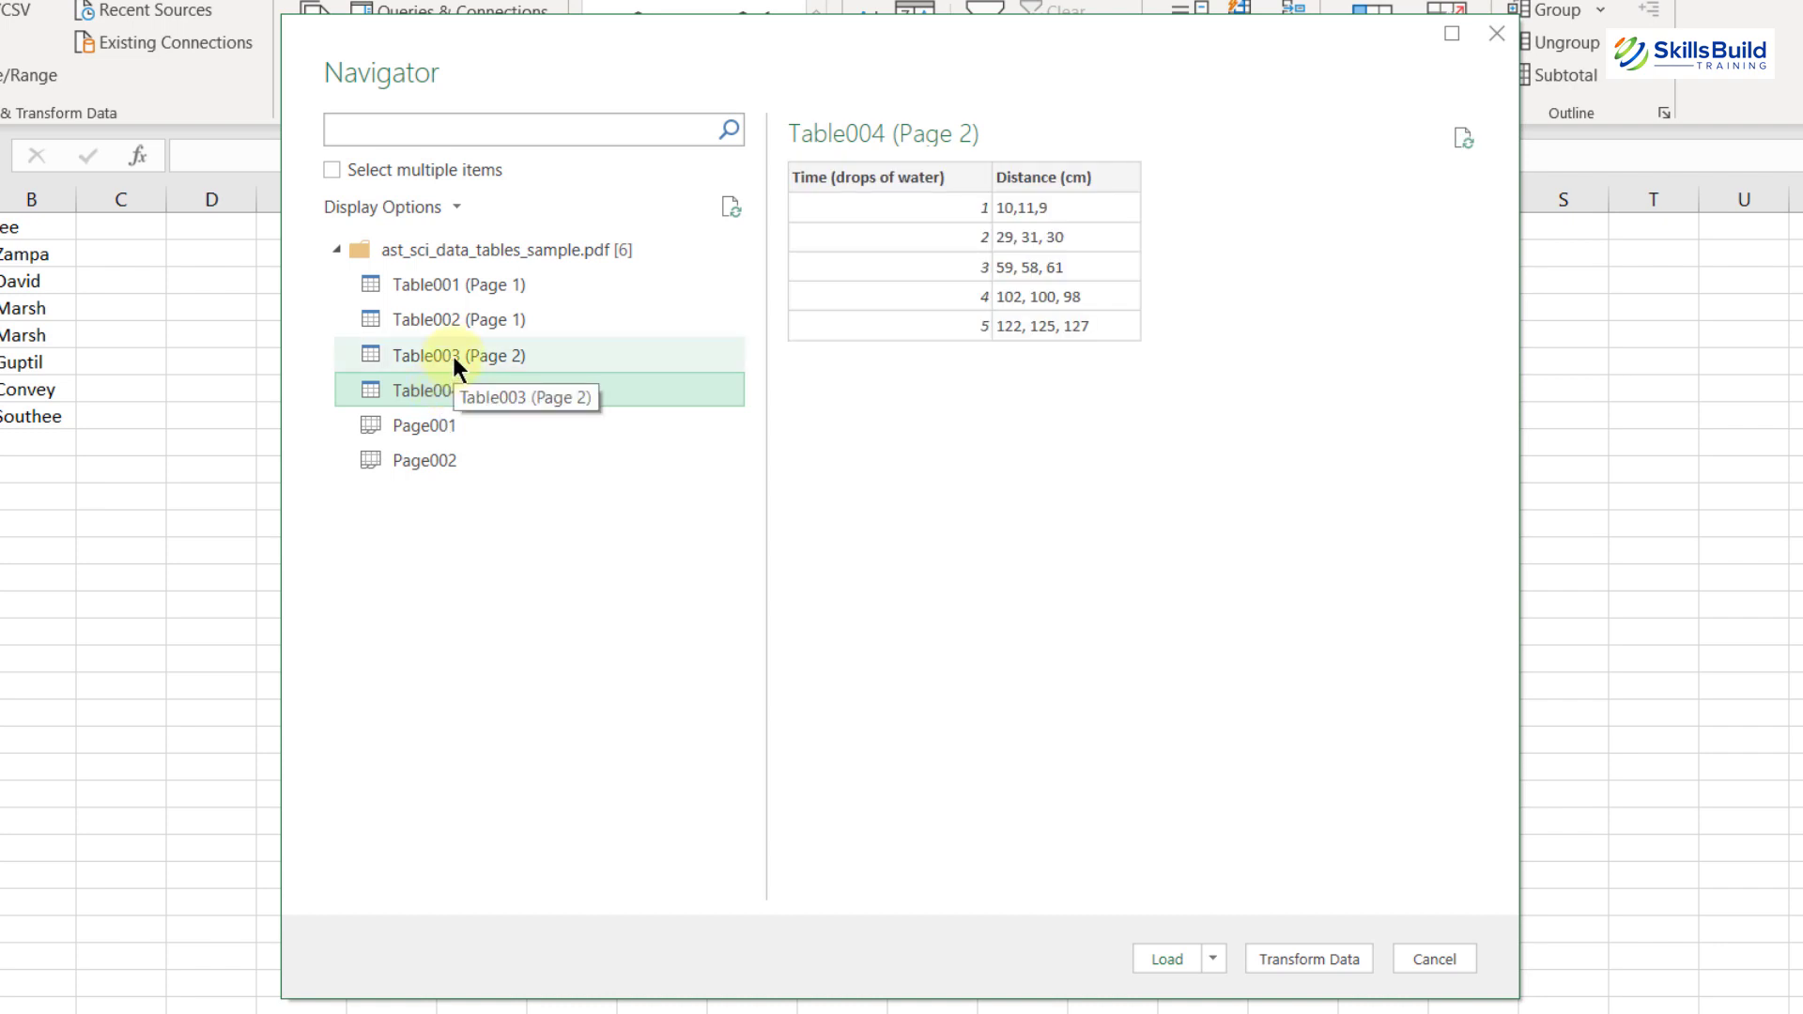
pyautogui.click(453, 360)
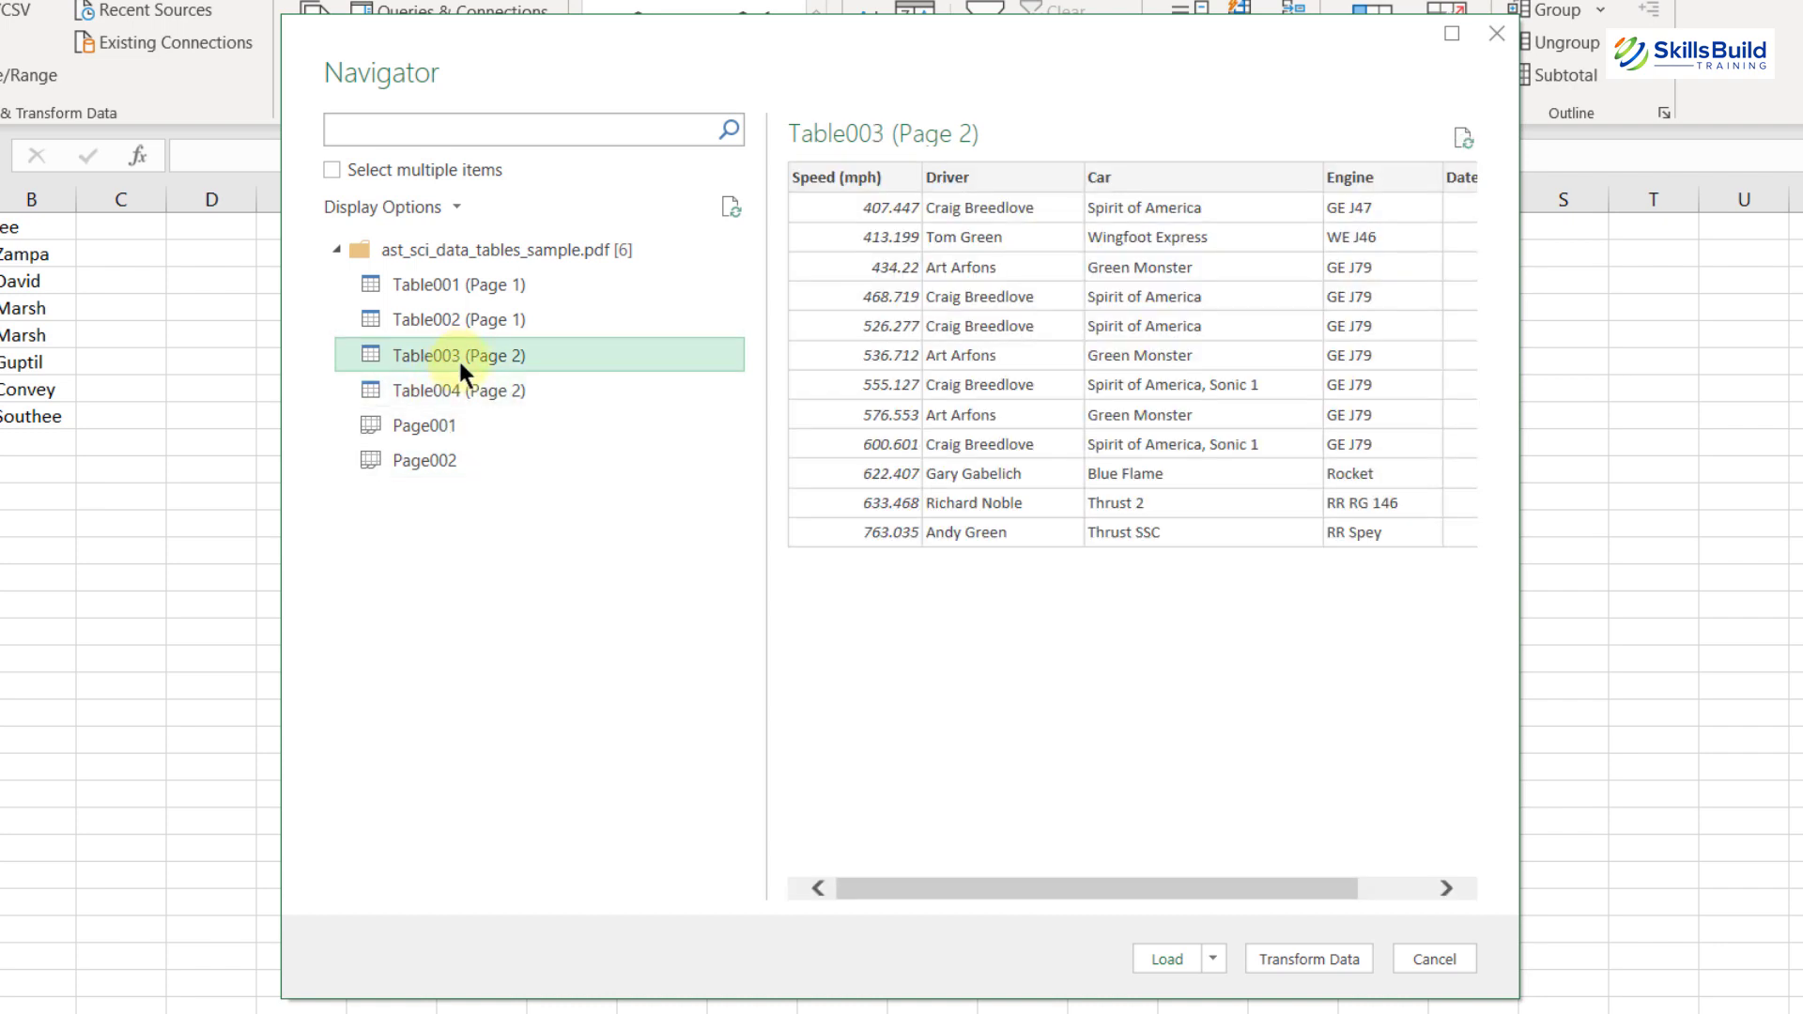
pyautogui.click(1167, 959)
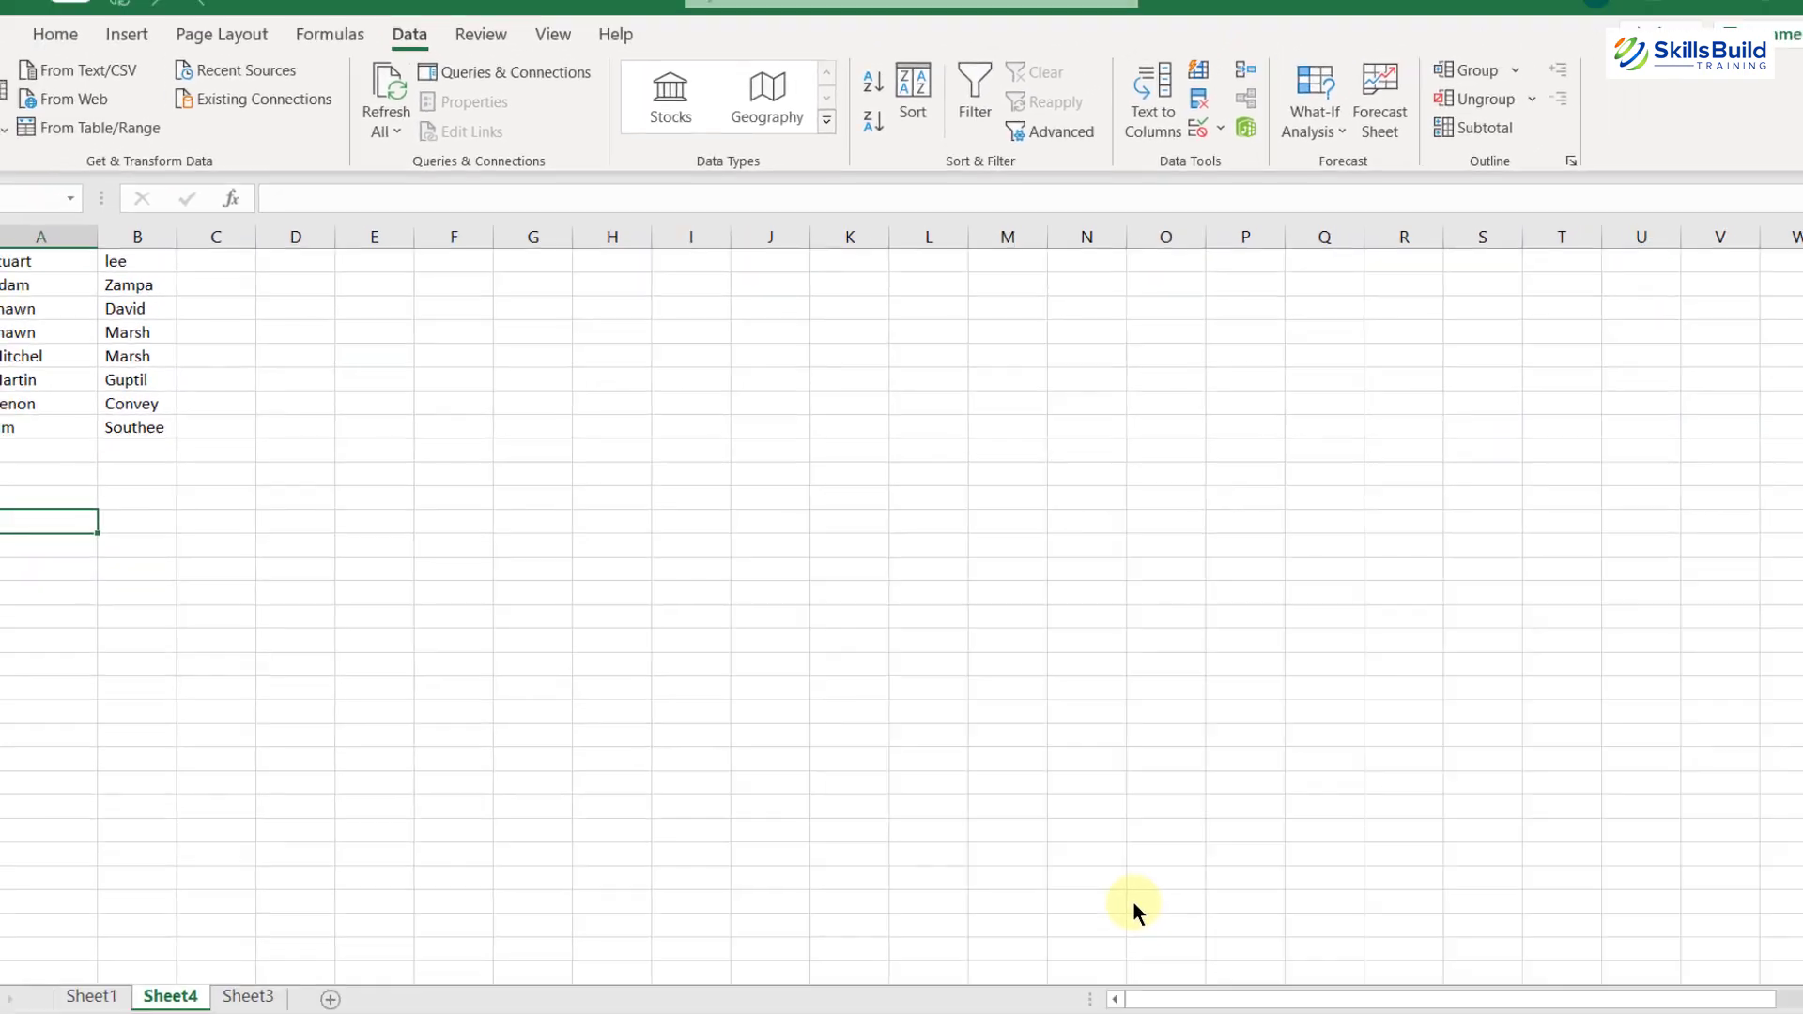